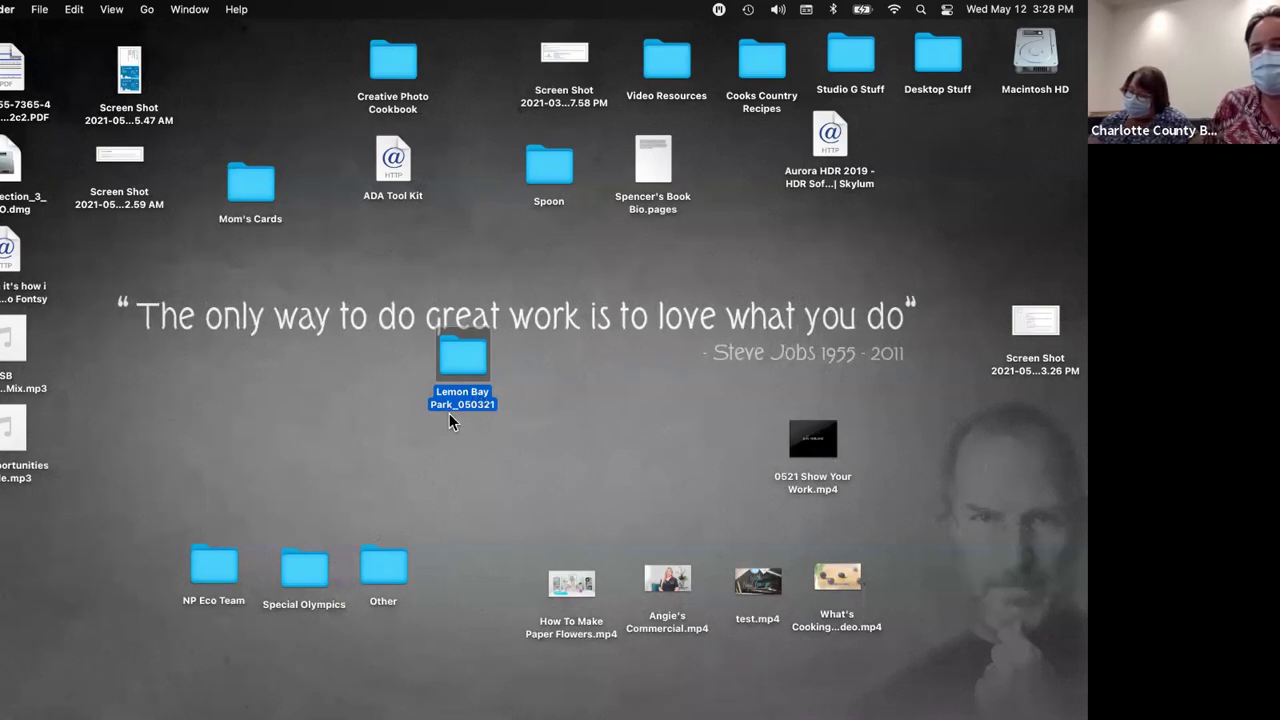
left_click(920, 10)
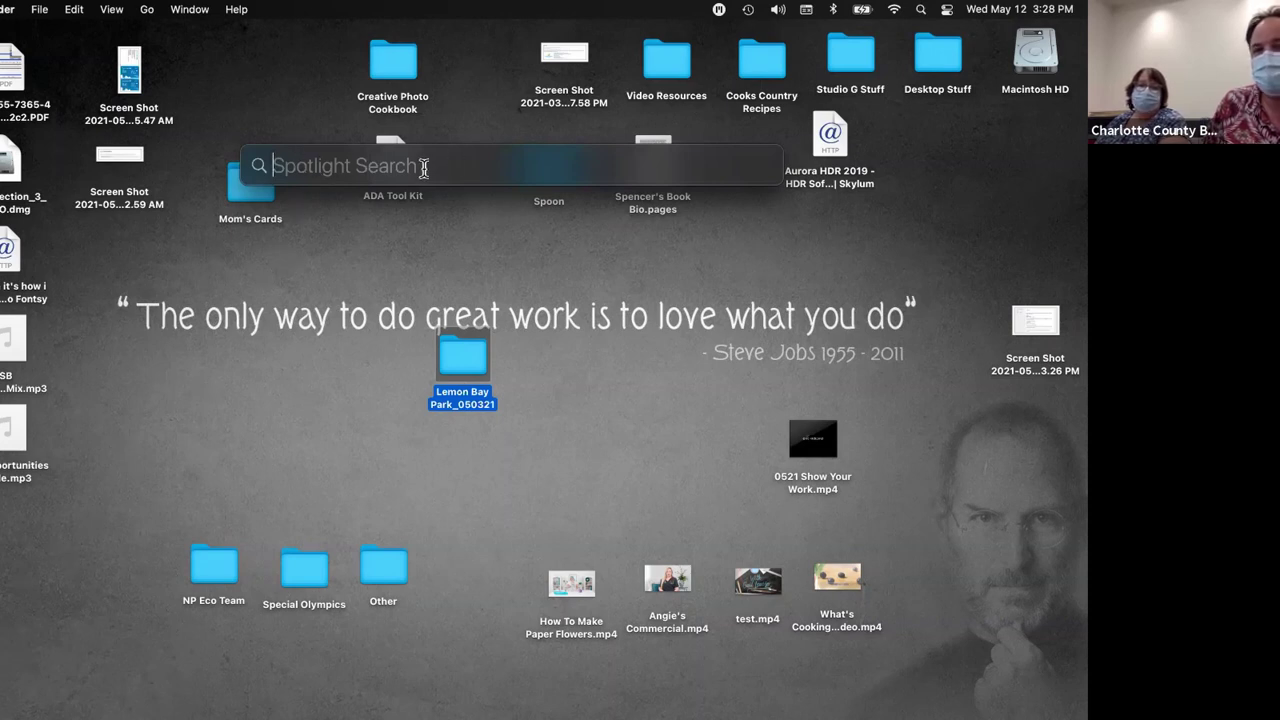
left_click(512, 305)
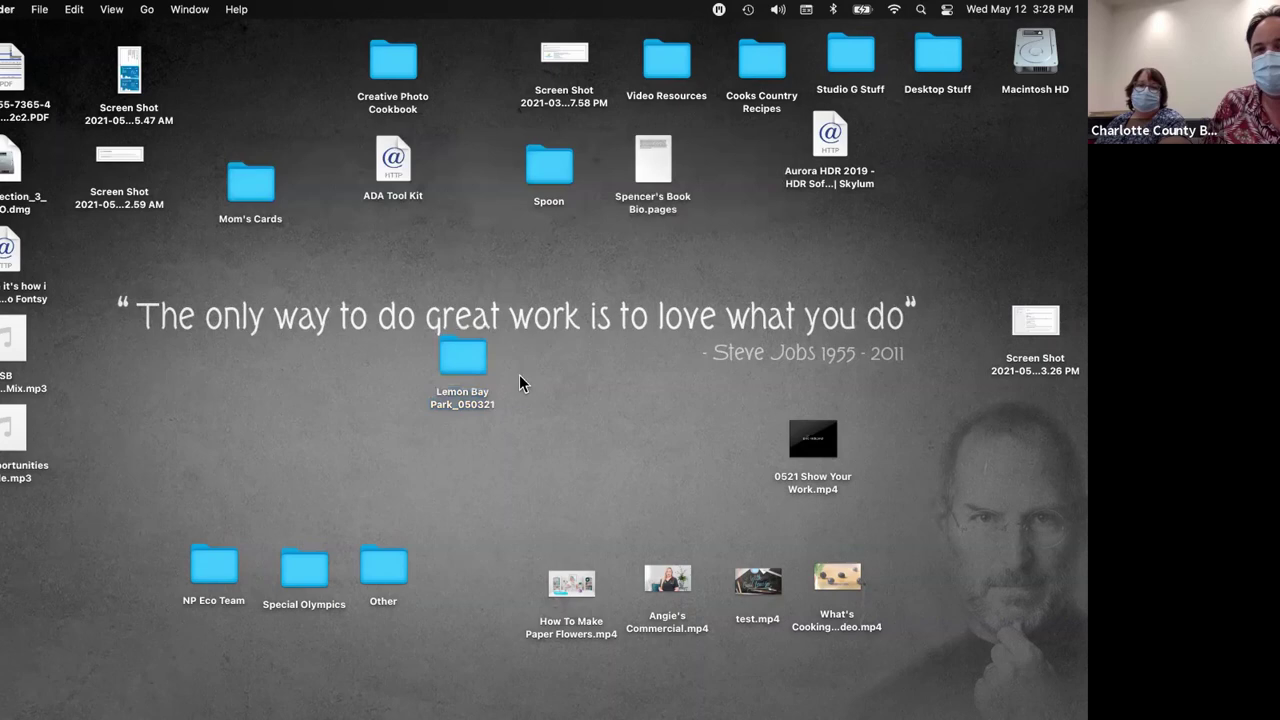
Open the Lemon Bay Park_050321 folder from the desktop and display its contents as icons
left_click(460, 366)
double_click(461, 362)
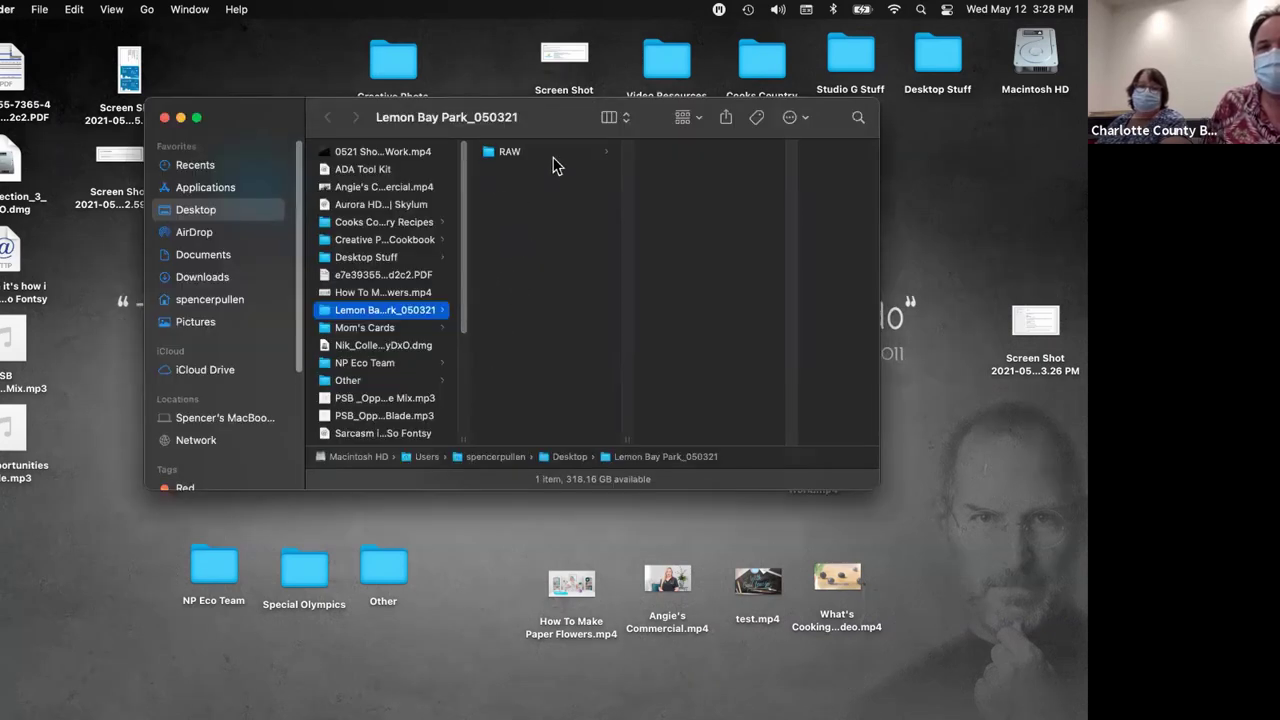
left_click(697, 120)
left_click(688, 120)
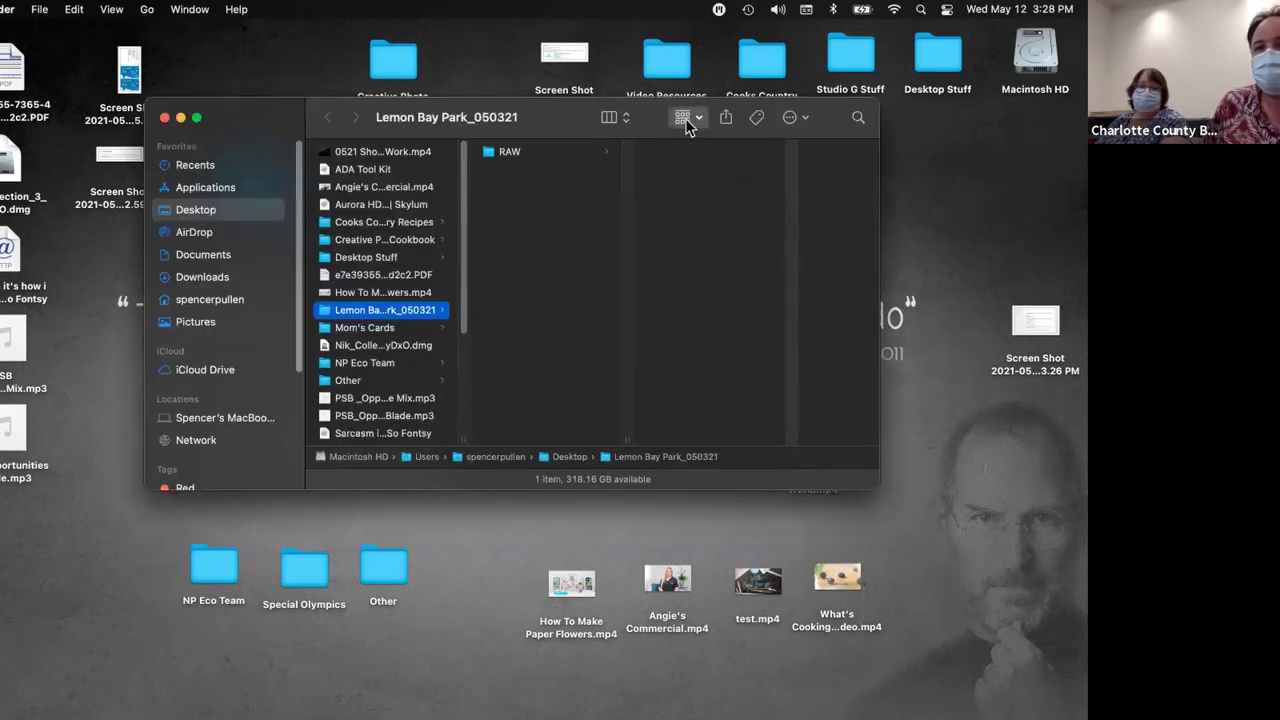
left_click(621, 119)
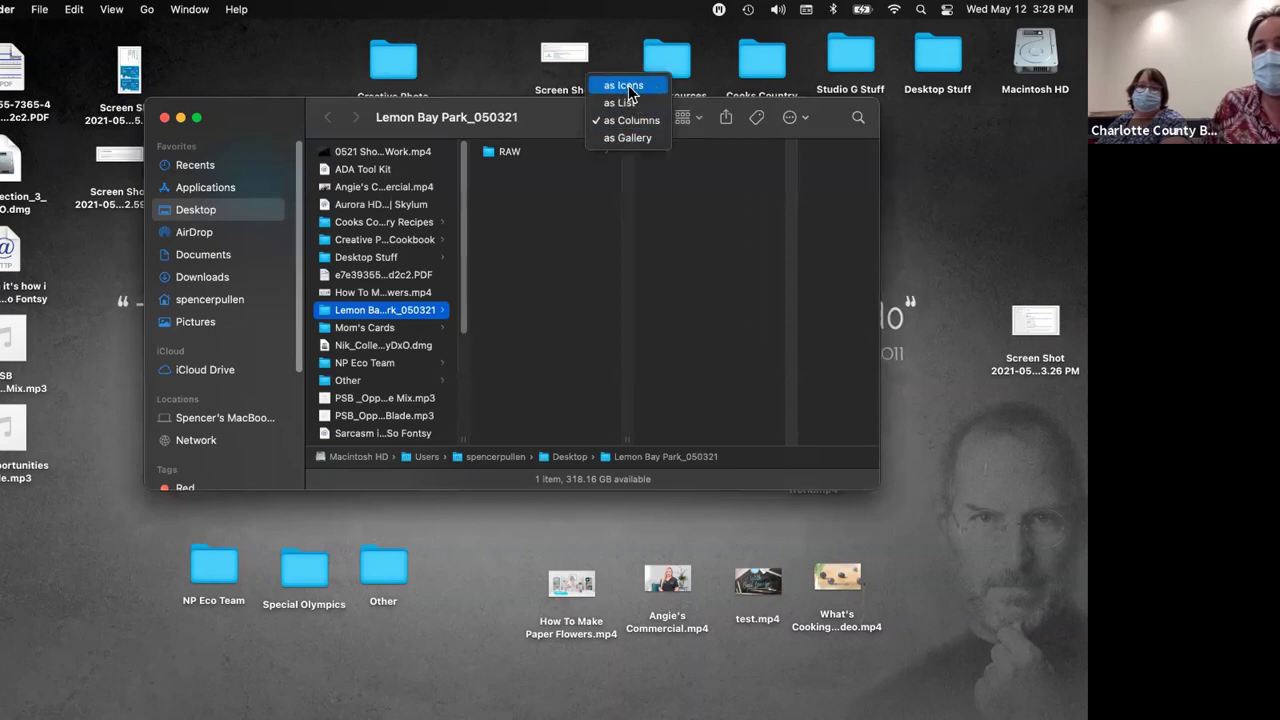
left_click(623, 85)
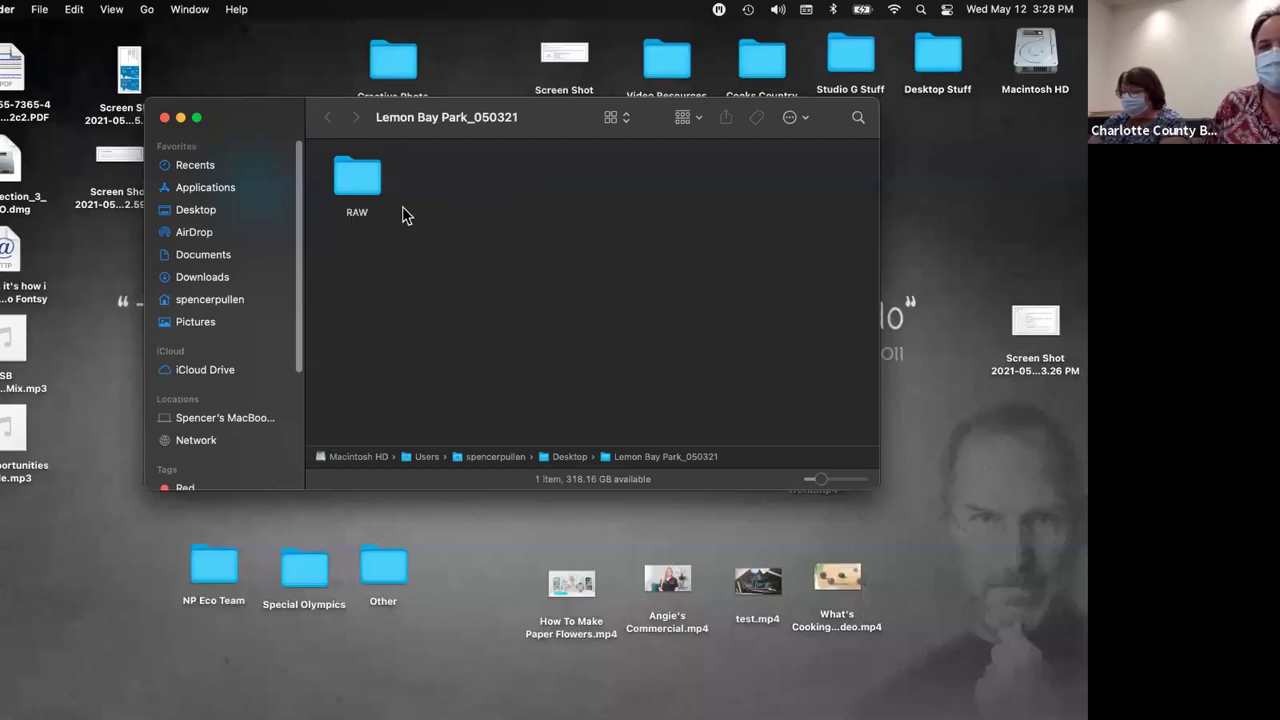
Create a new folder named JPG beside the RAW folder in Lemon Bay Park_050321
right_click(454, 178)
left_click(462, 186)
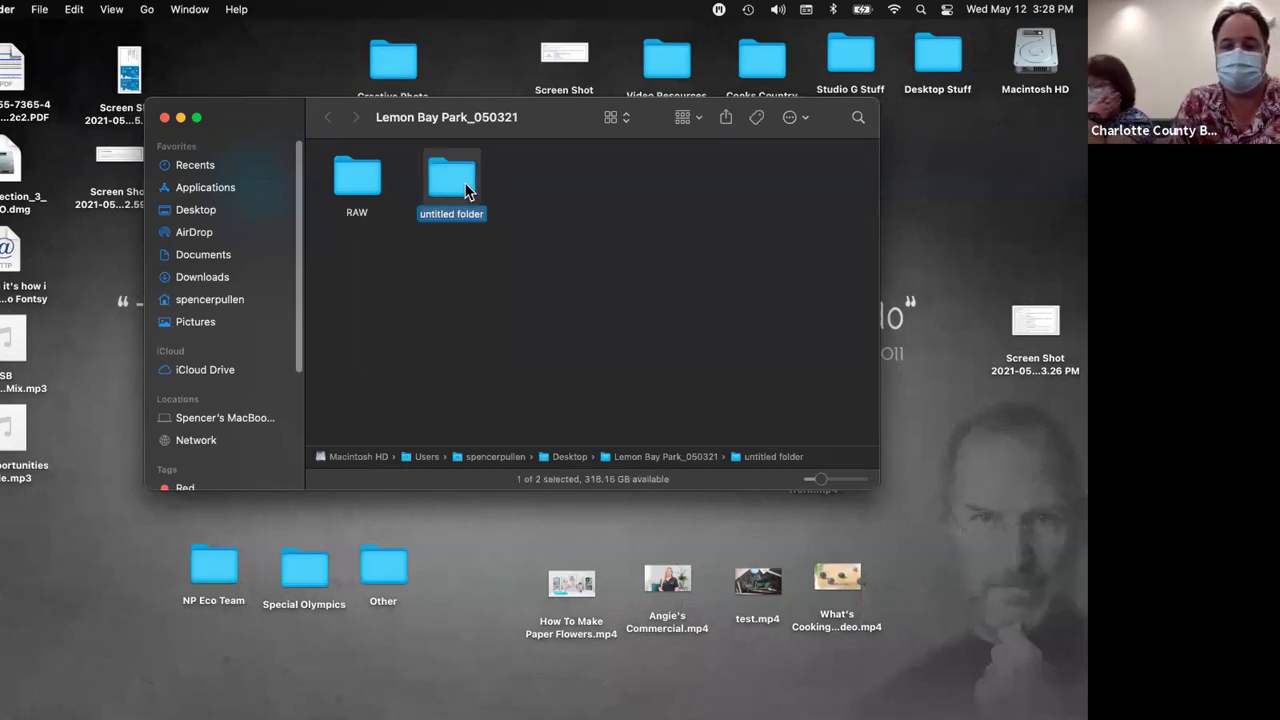
key("Return")
type("JPG")
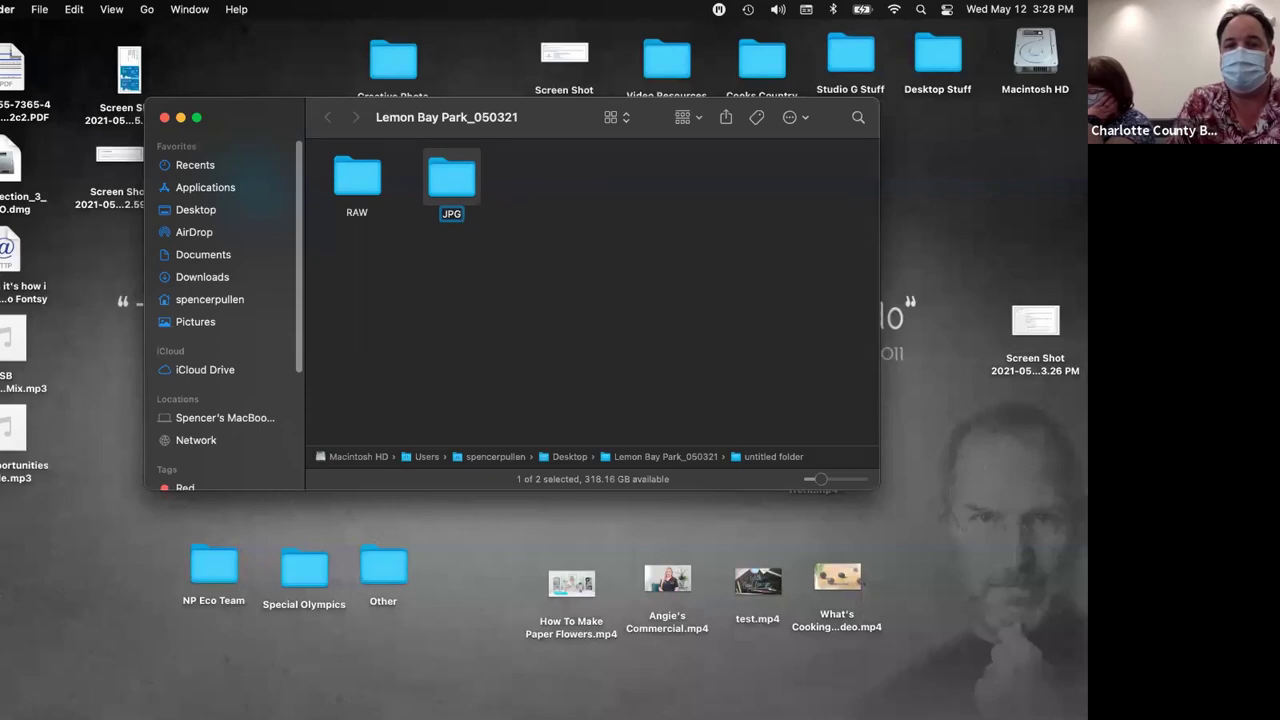
key("Return")
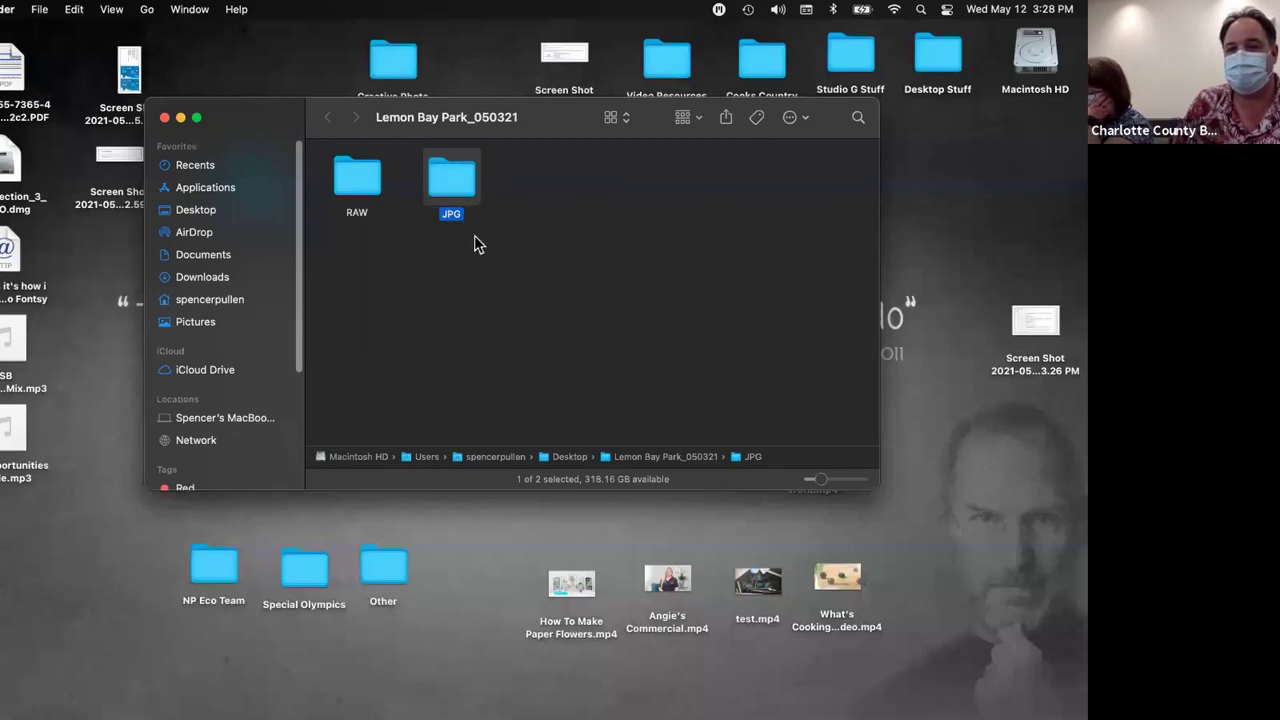
Add another new folder named Print in Lemon Bay Park_050321
right_click(544, 185)
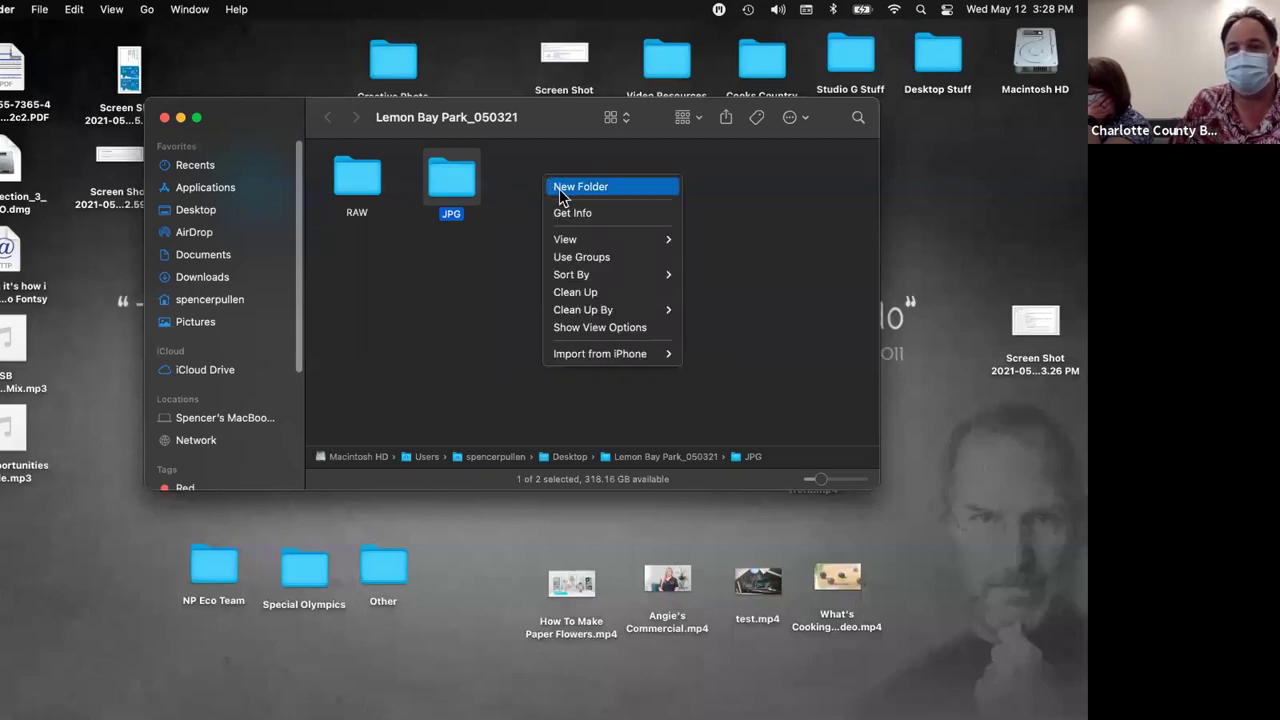
left_click(560, 192)
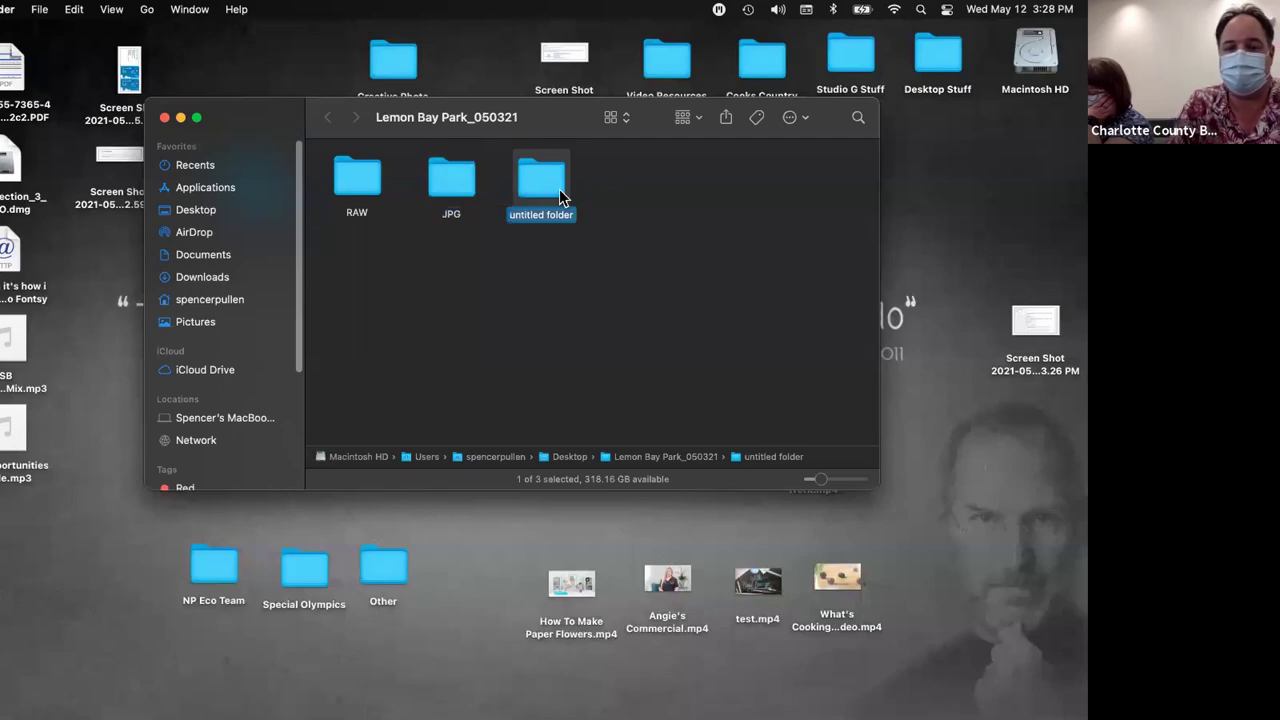
type("Print")
key("Return")
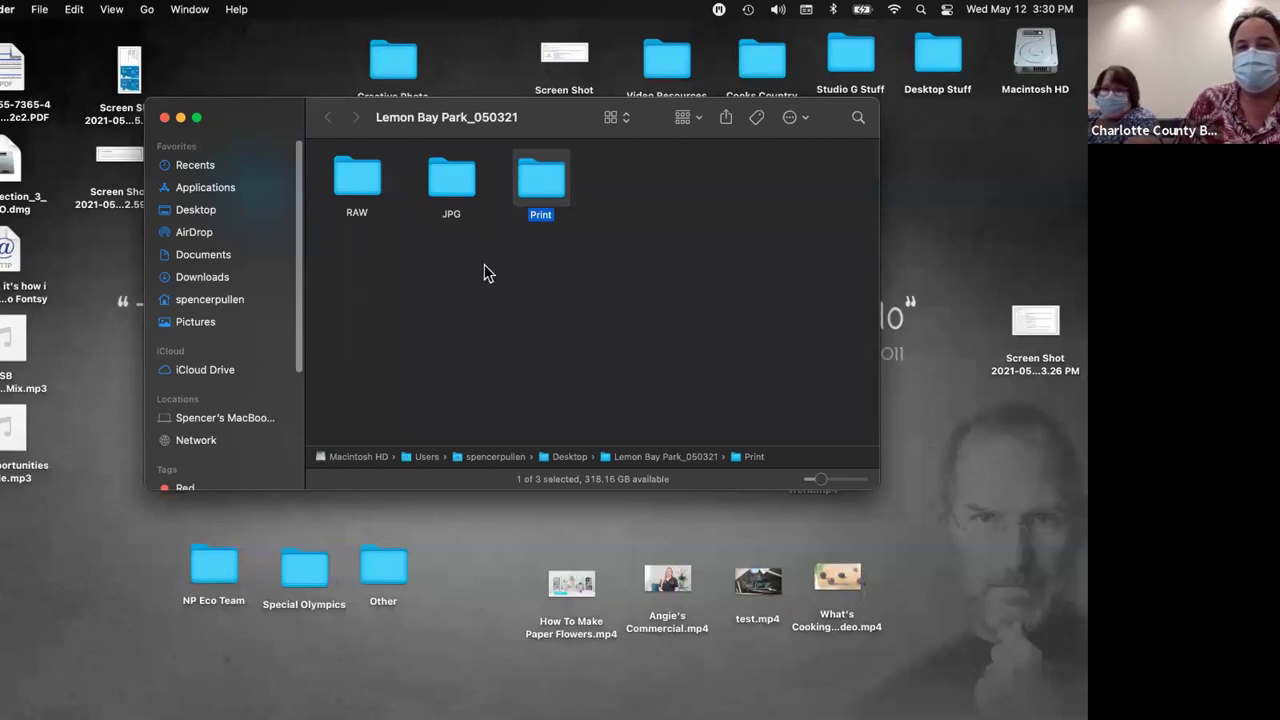
Add a new folder named PSD next to the Print folder
left_click(617, 190)
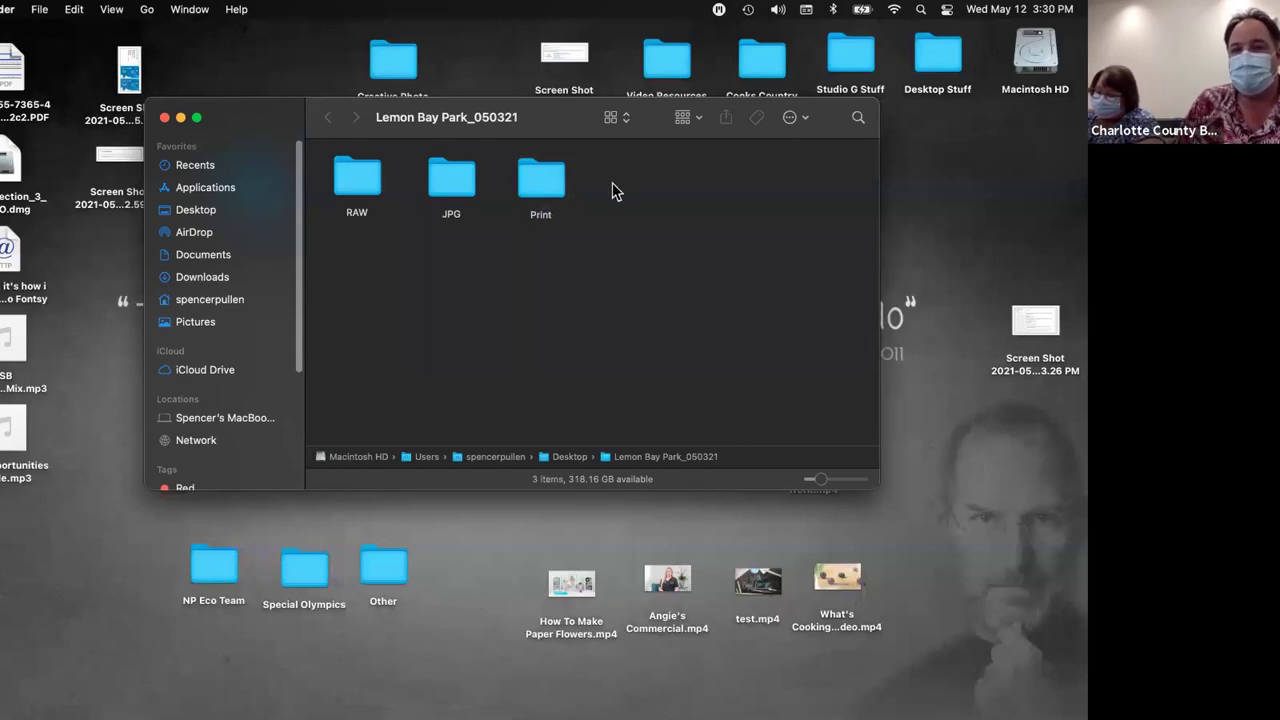
right_click(613, 184)
left_click(624, 195)
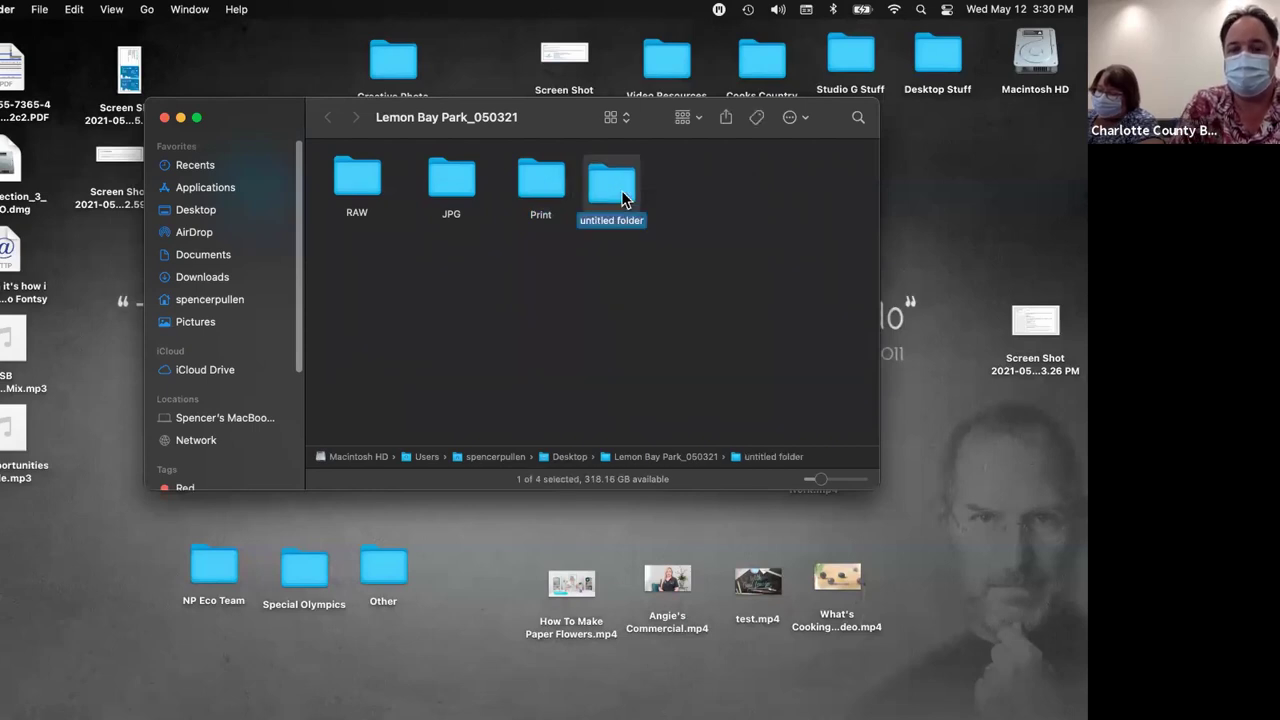
type("PSD")
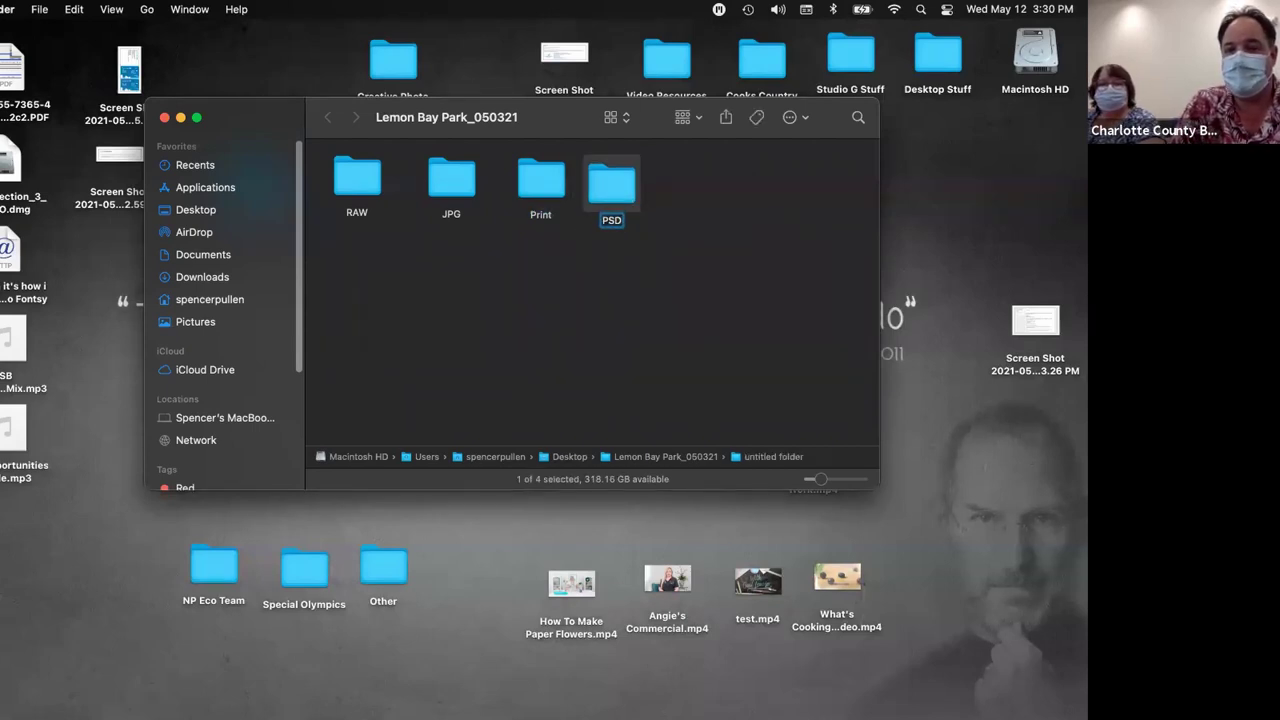
key("Return")
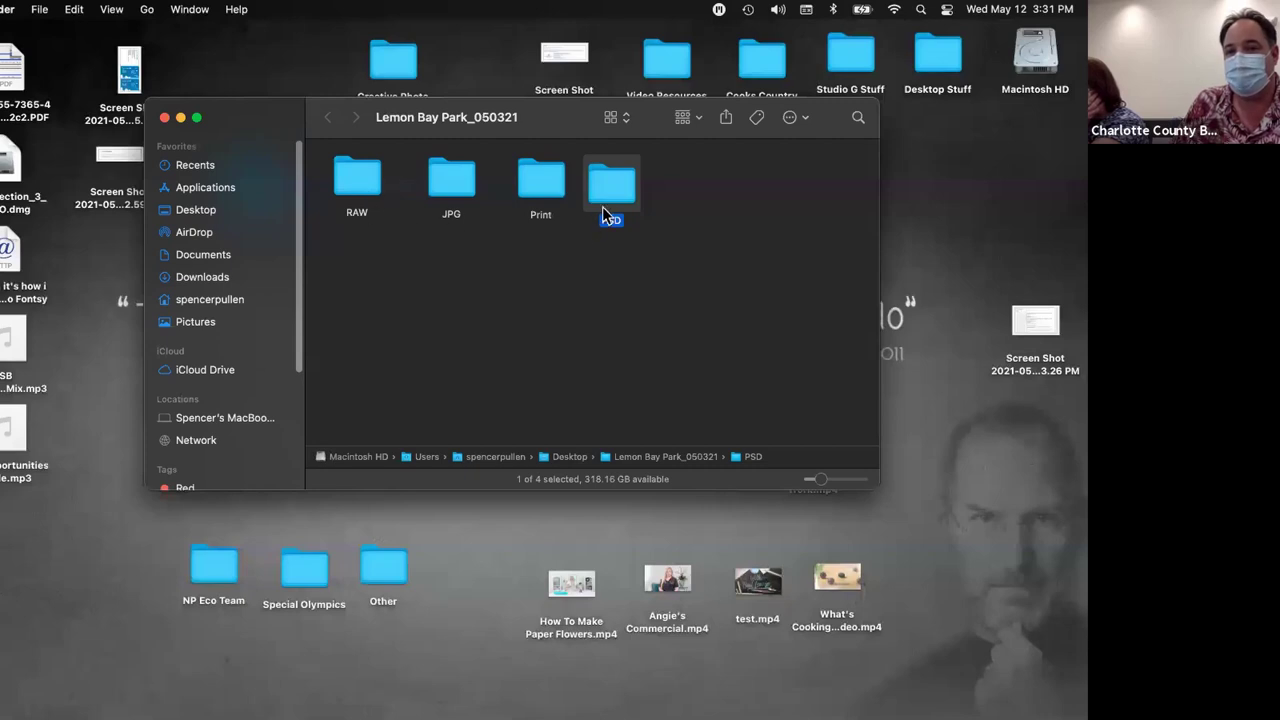
Open the RAW folder and look through its DNG and NEF photo files
left_click(541, 185)
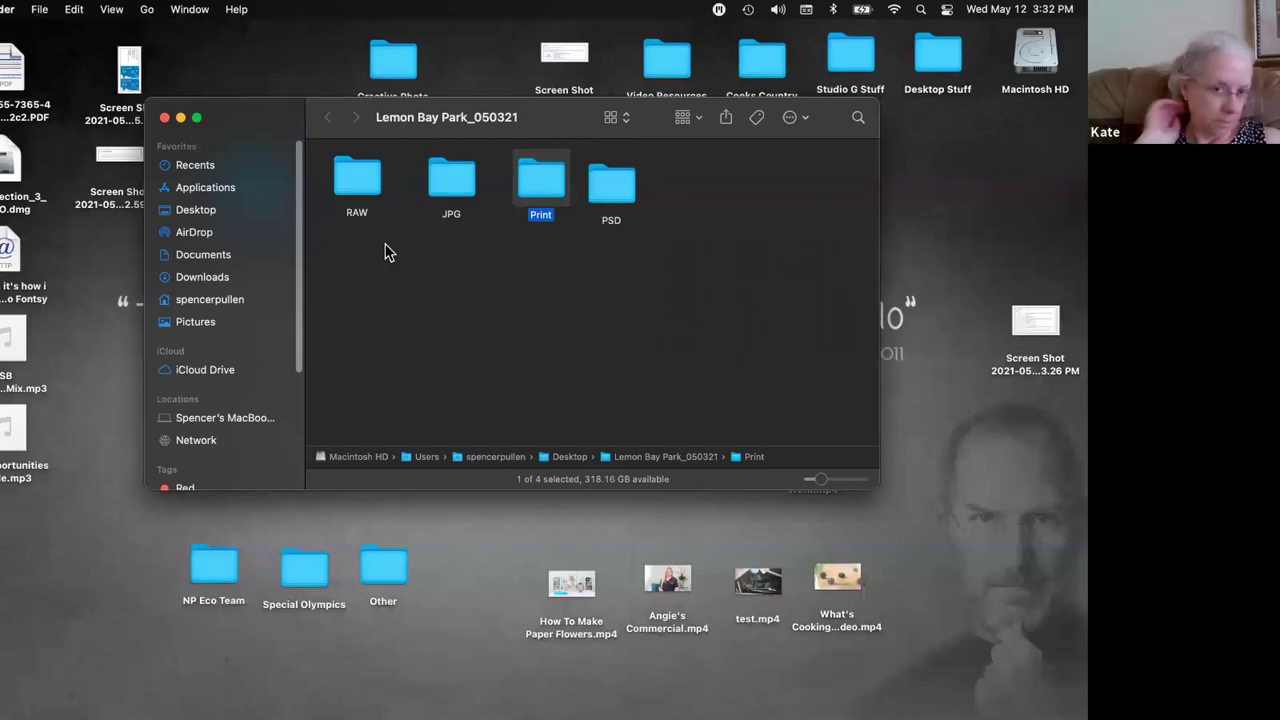
left_click(357, 188)
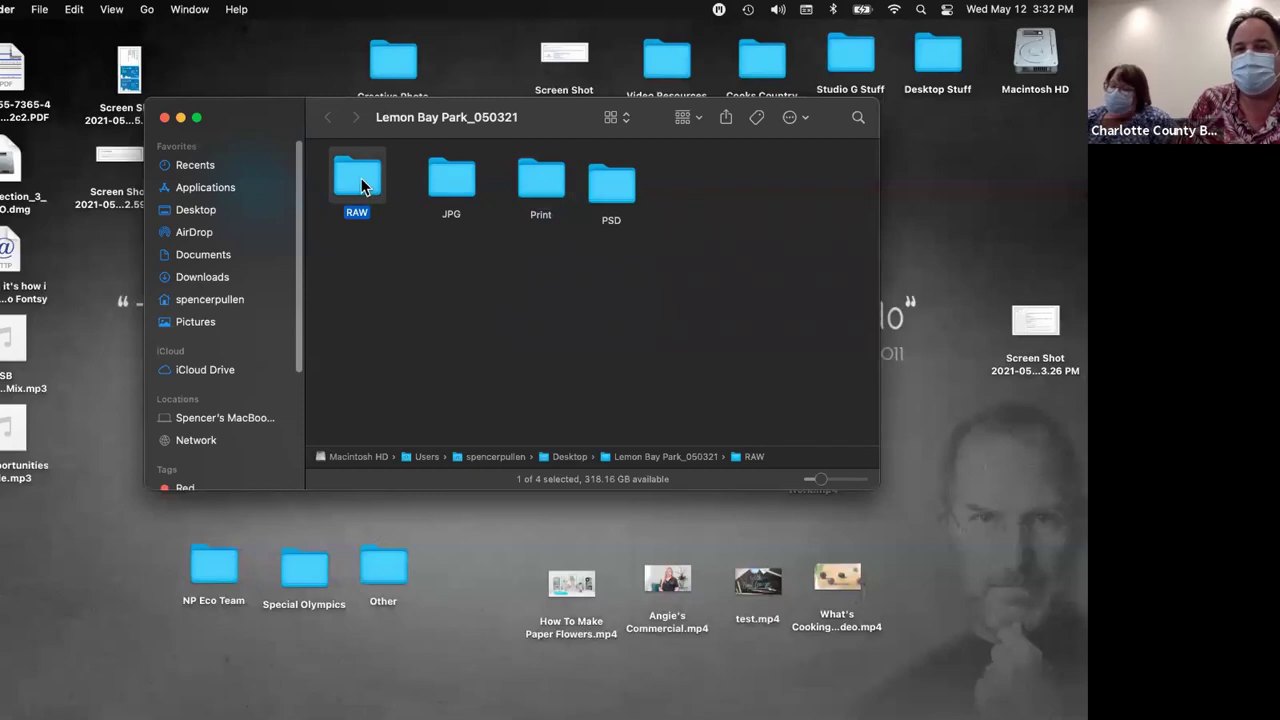
double_click(361, 178)
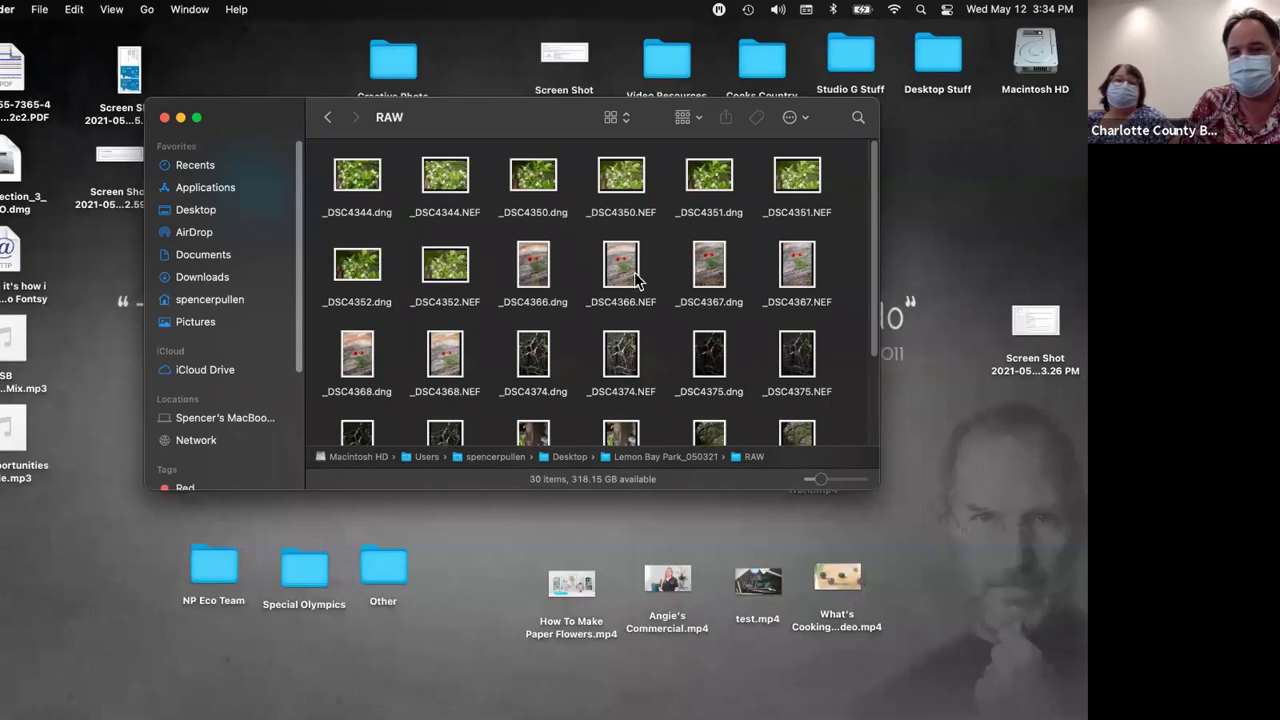
scroll(652, 293, "down", 5)
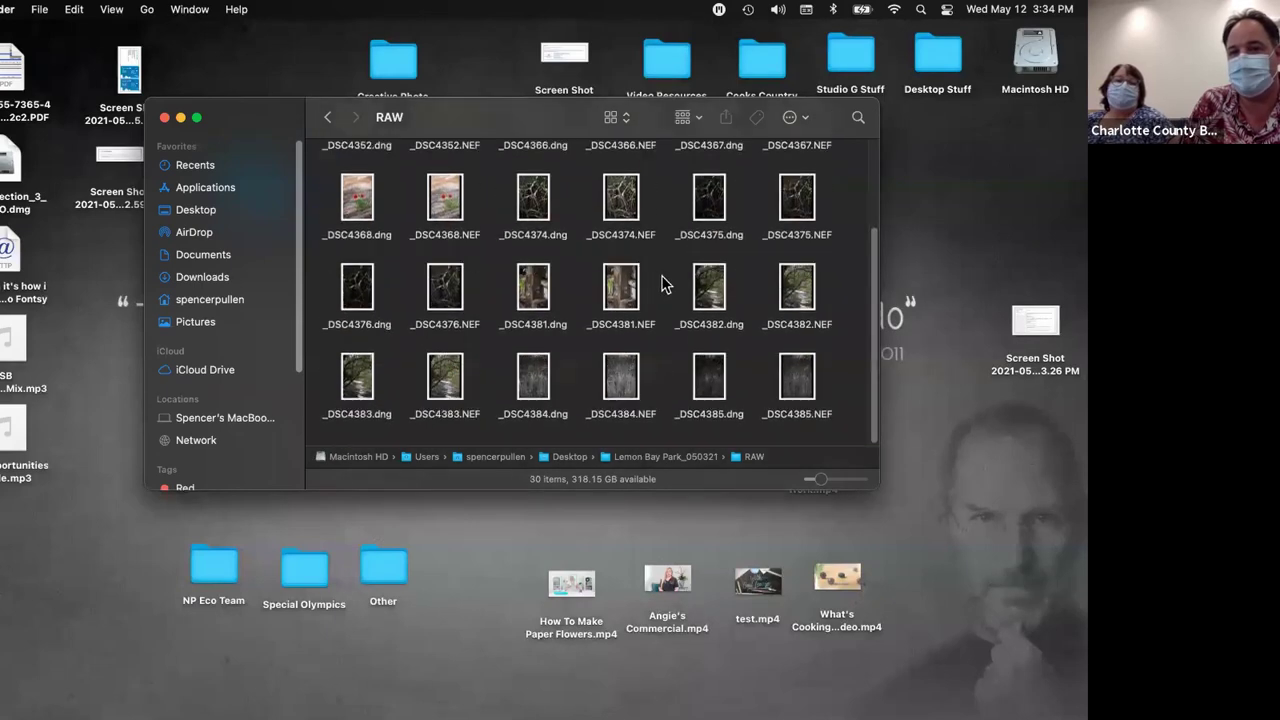
scroll(658, 280, "up", 5)
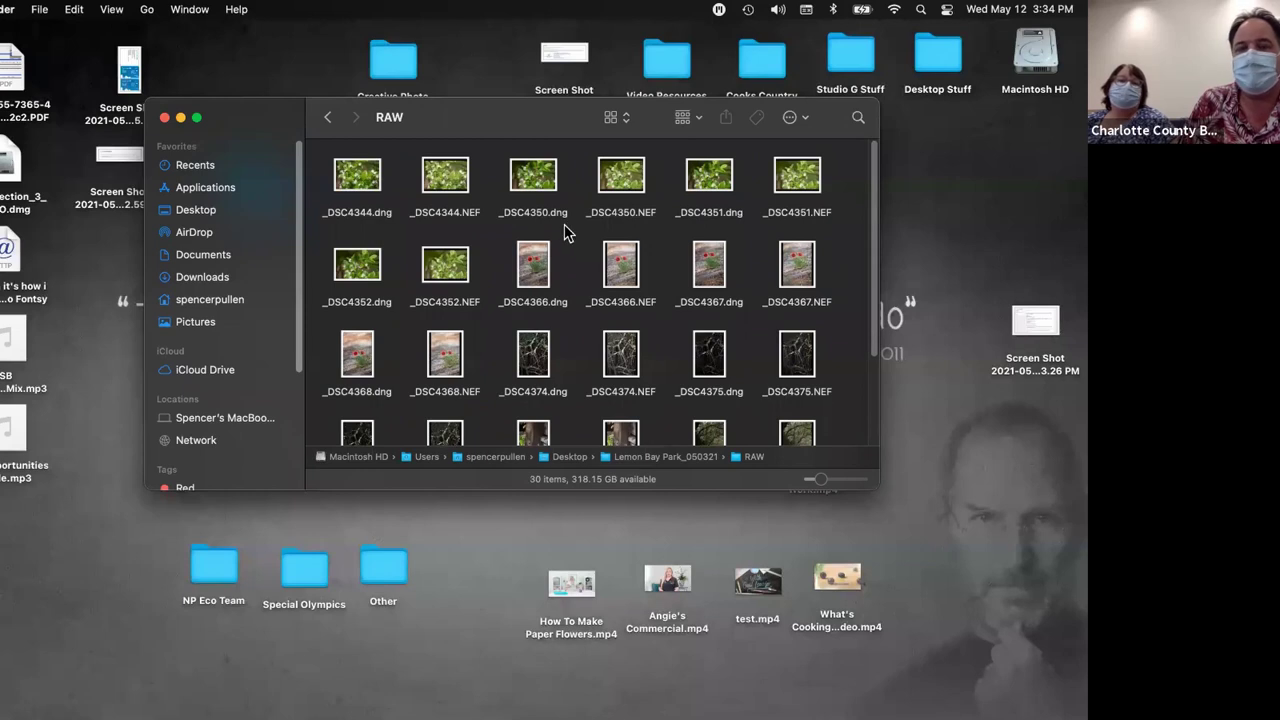
Preview _DSC4344.dng enlarged with Quick Look and close the preview
left_click(360, 188)
key("space")
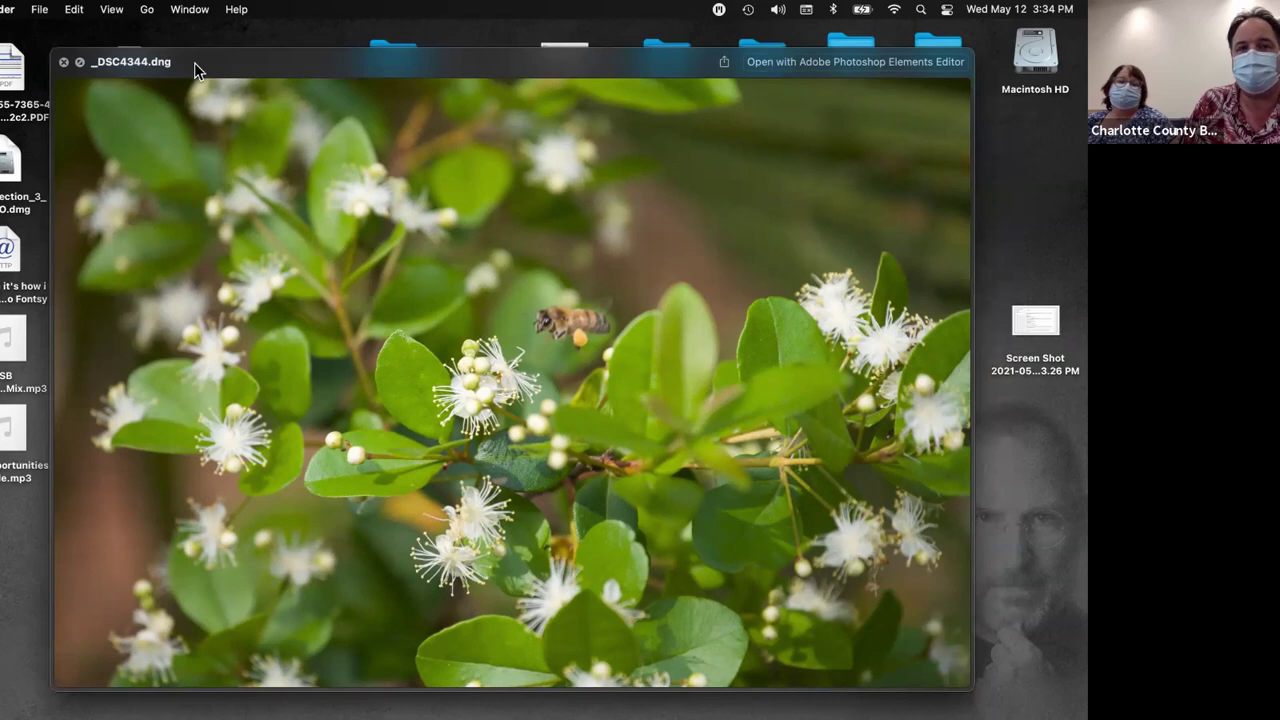
key("space")
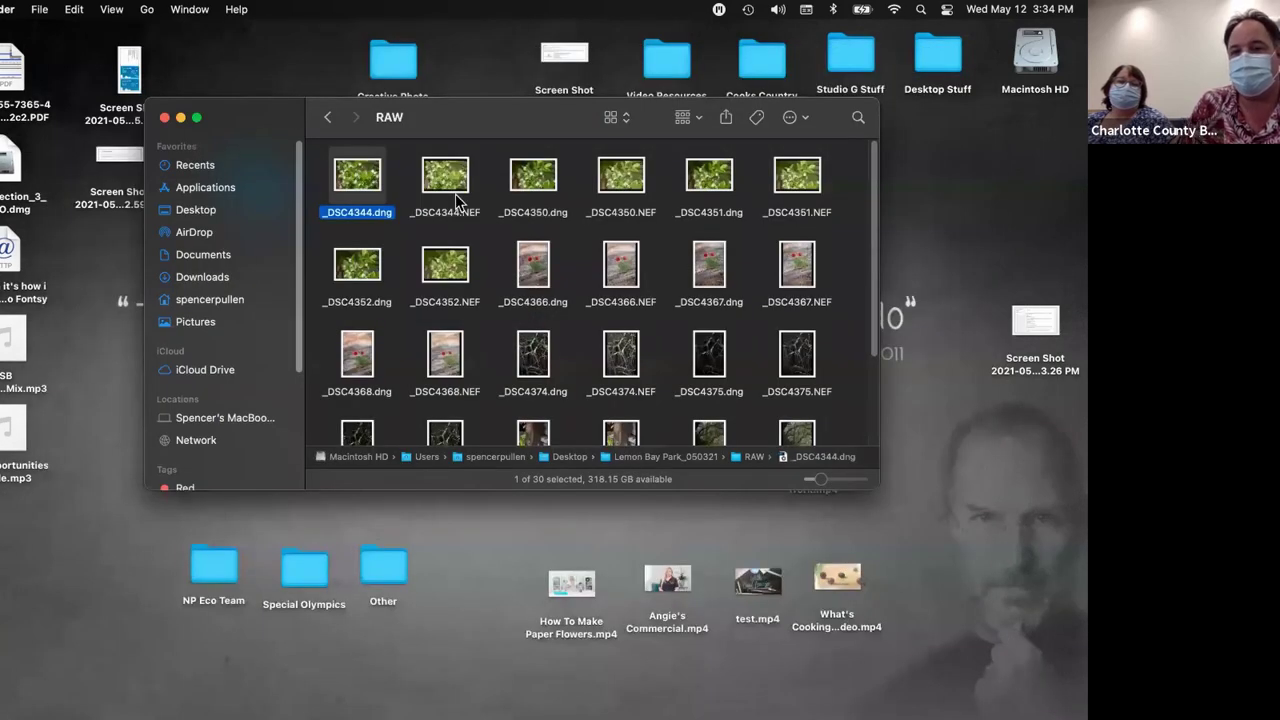
Switch to Adobe Bridge and preview the first photos of the RAW folder, from _DSC4344.dng to _DSC4350.dng
mouse_move(593, 712)
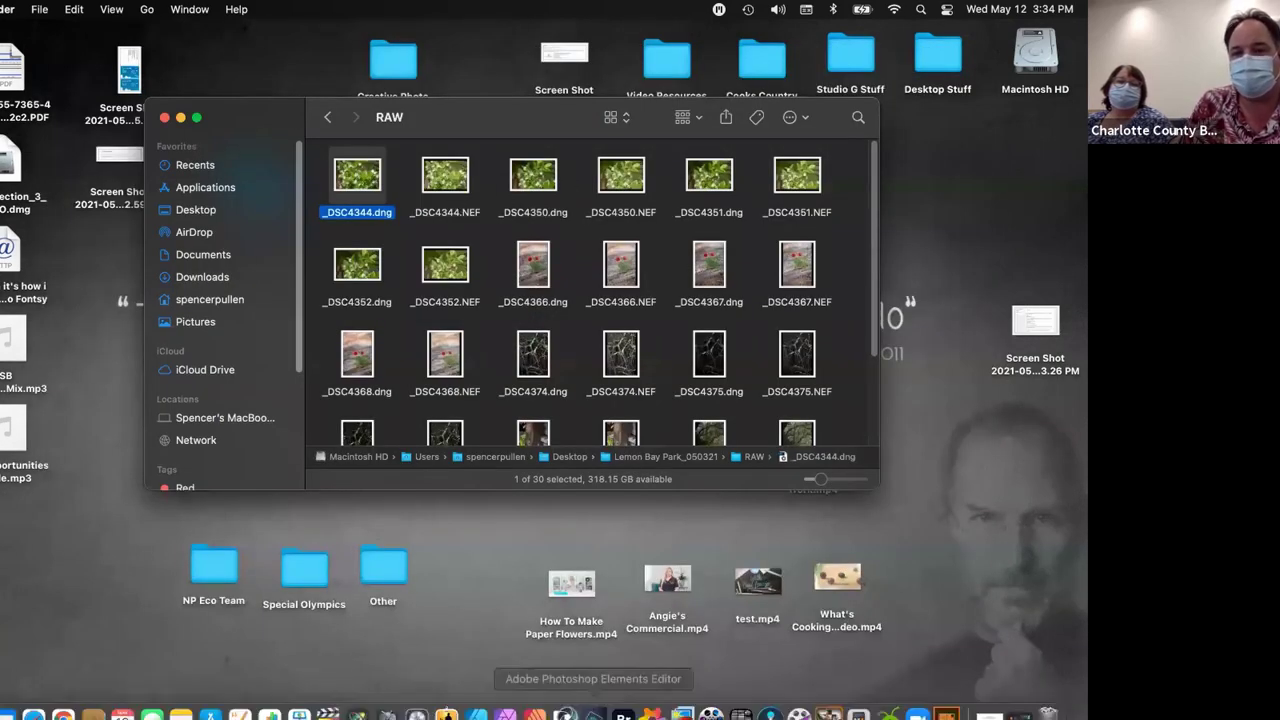
left_click(623, 697)
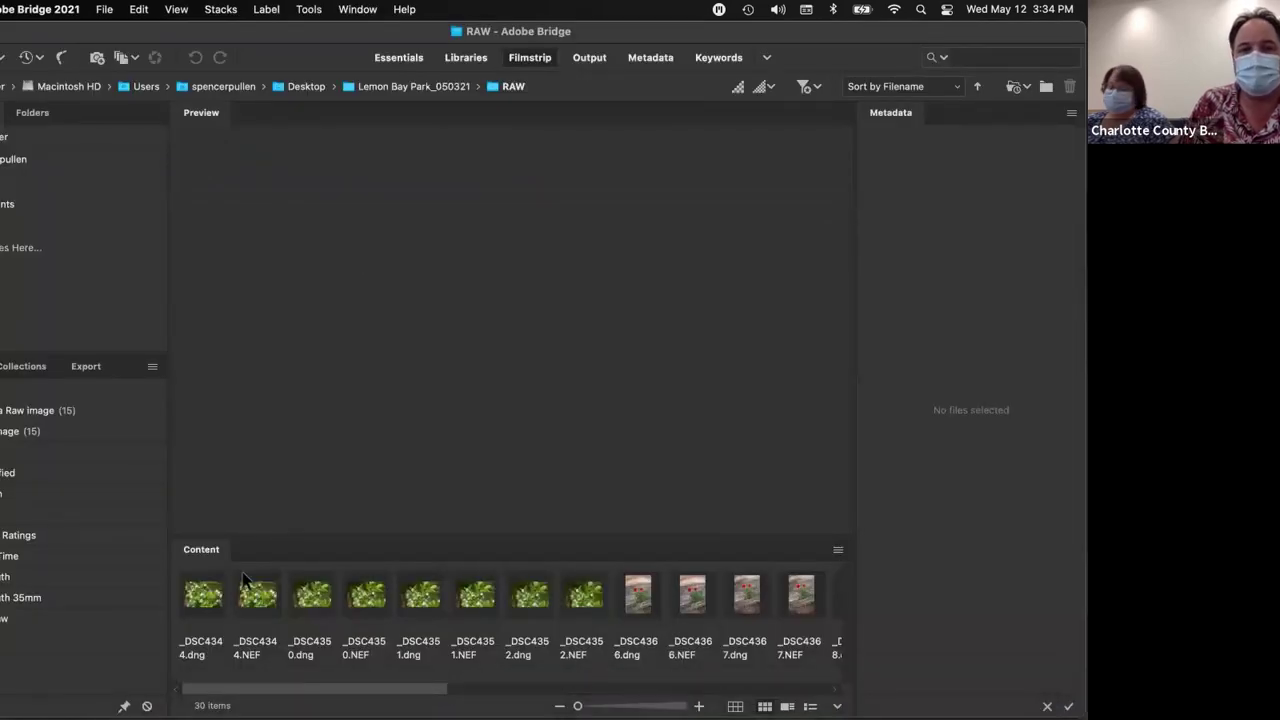
left_click(200, 605)
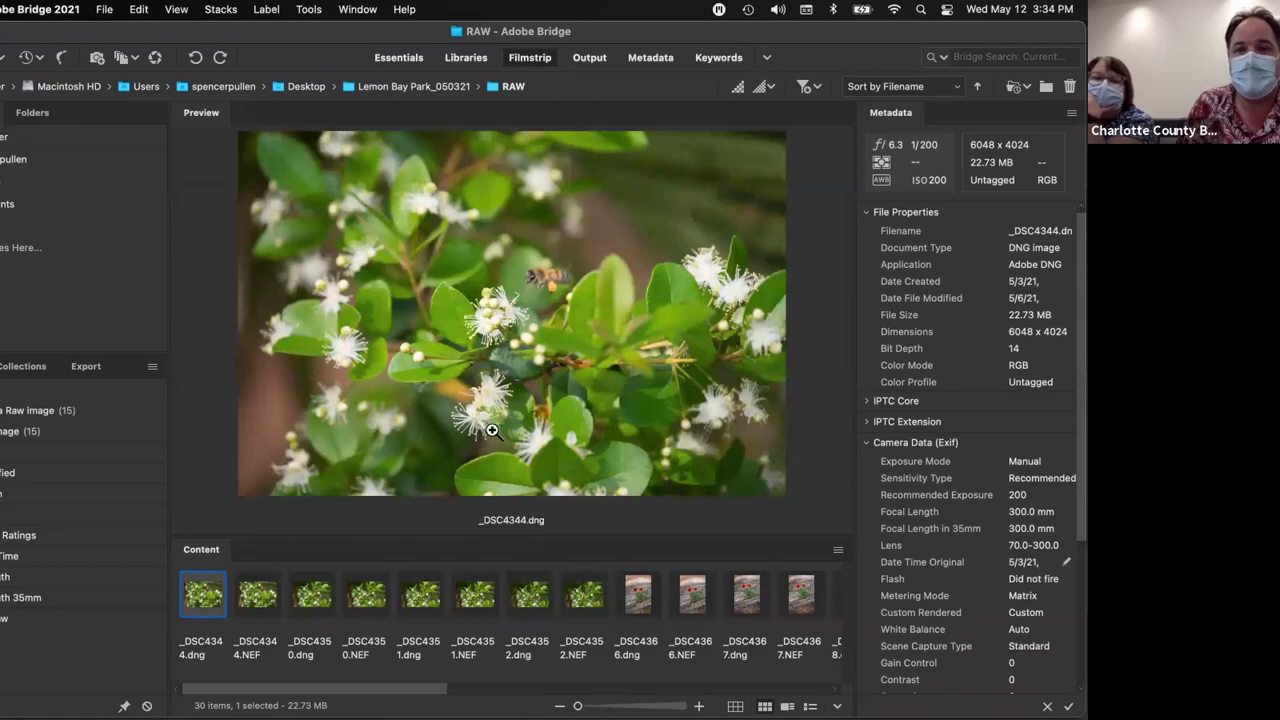
left_click(257, 598)
left_click(318, 598)
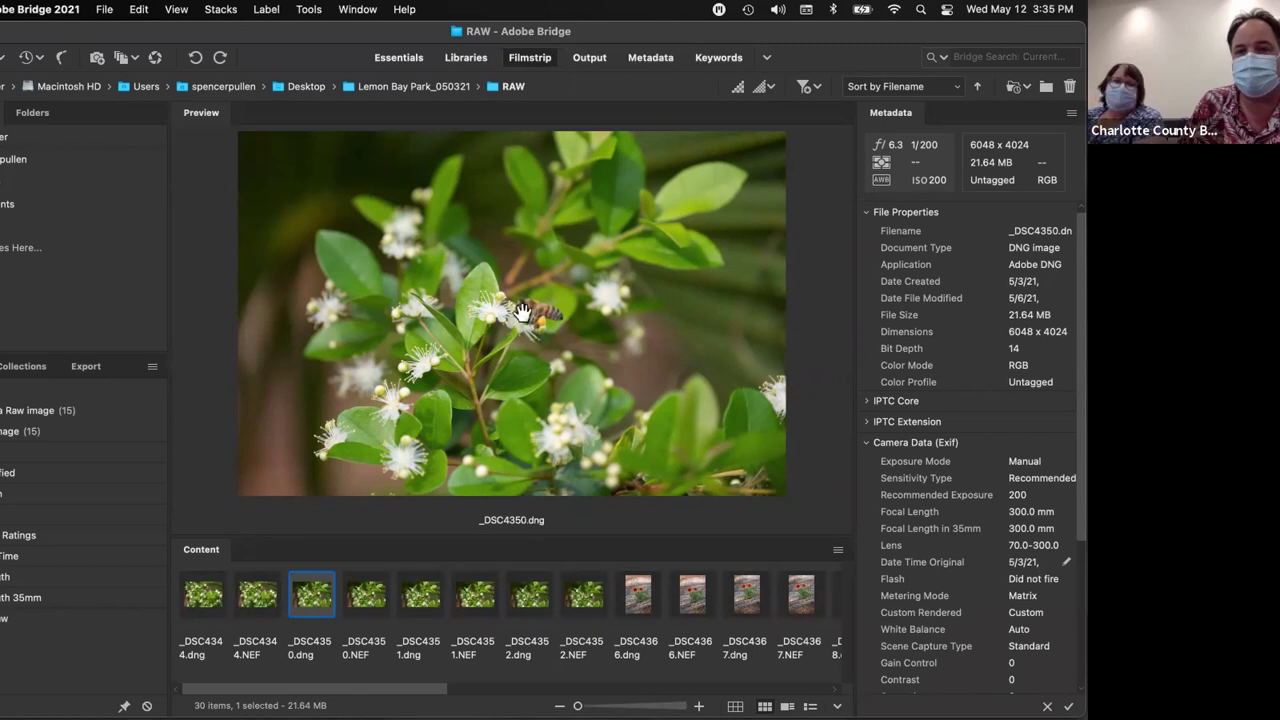
Inspect the bee in the _DSC4350.dng preview at 100% with the loupe and close the loupe
left_click(522, 313)
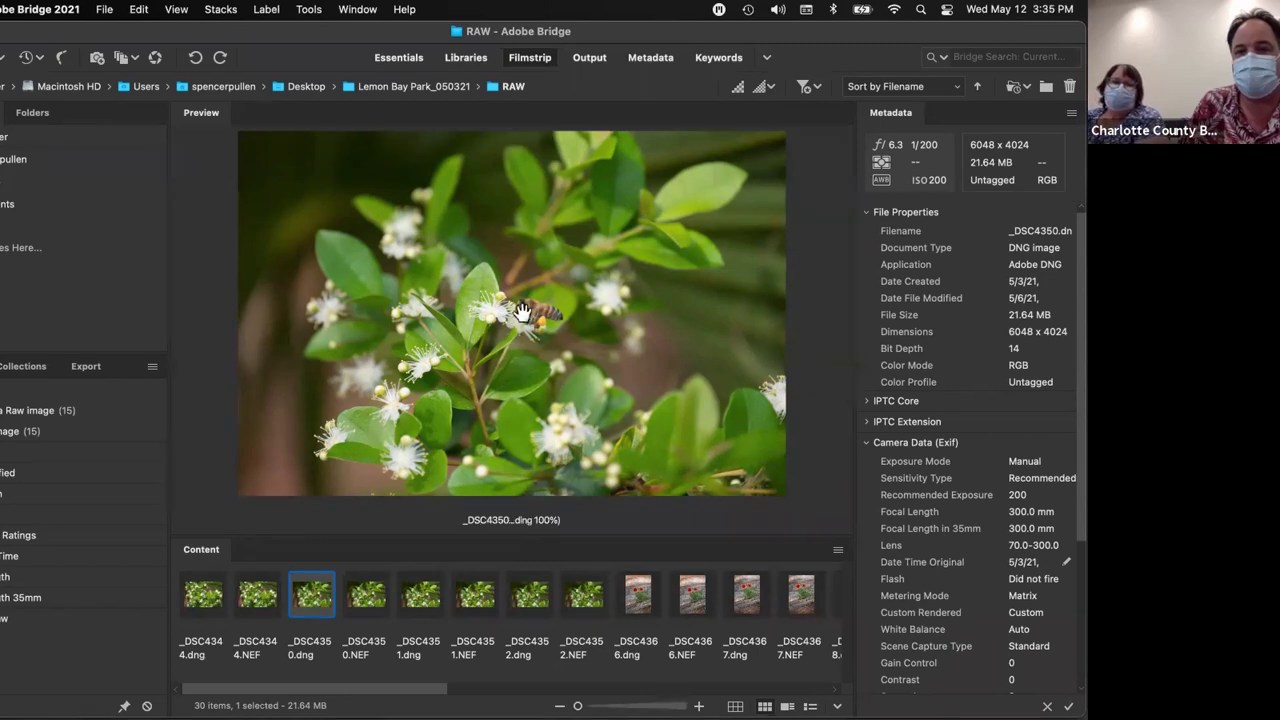
left_click_drag(597, 425, 590, 396)
left_click(589, 394)
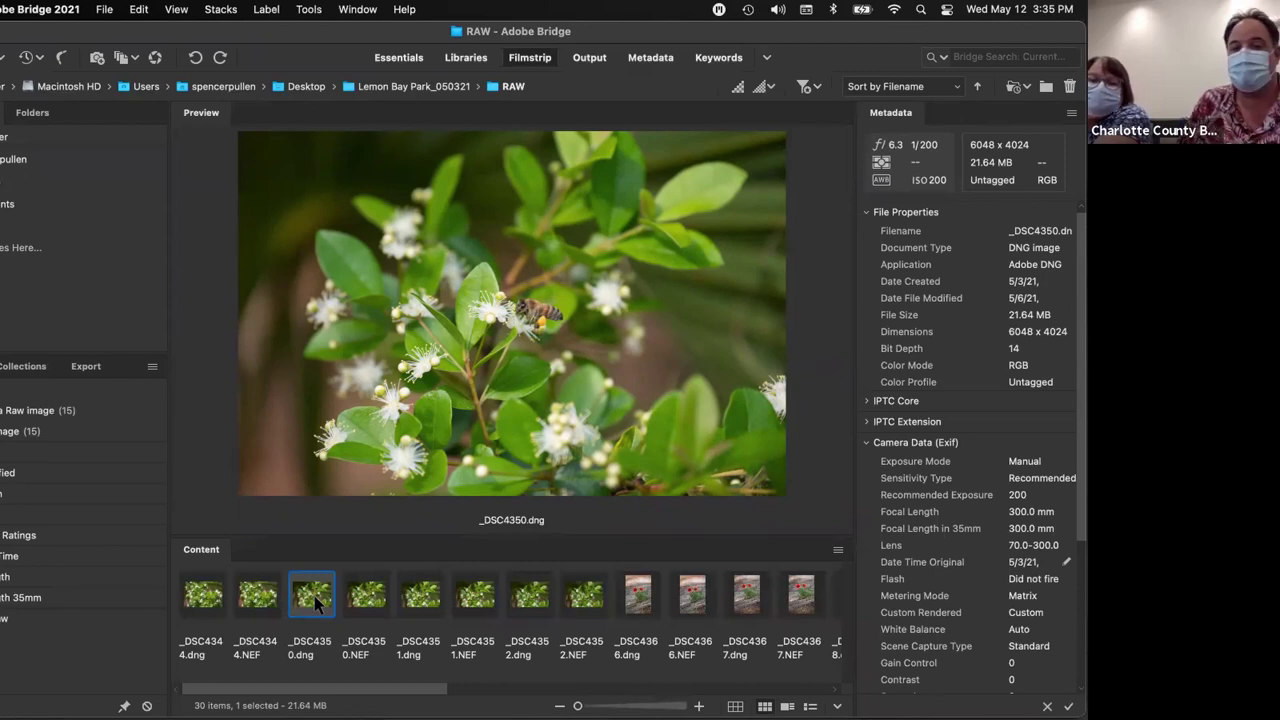
Compare the neighbouring bee photos up to _DSC4351.dng and inspect the bee in that photo at 100% with the loupe
left_click(368, 593)
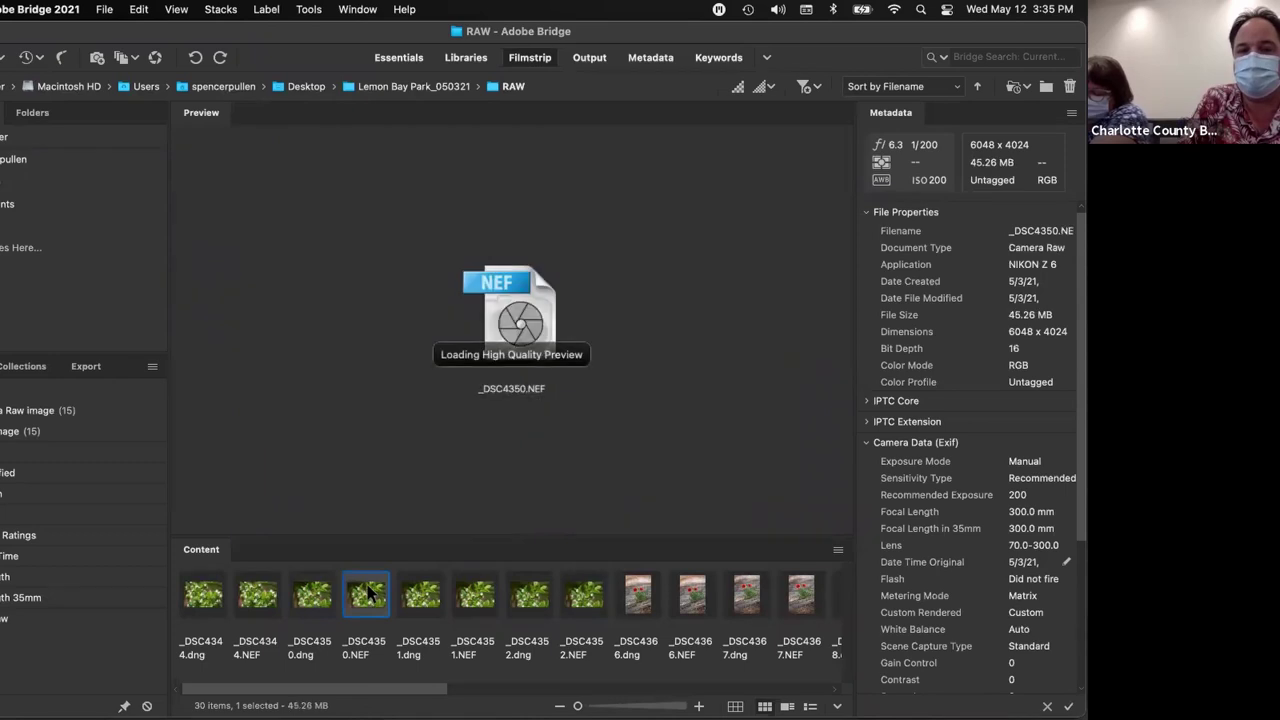
key("Right")
key("Left")
key("Left")
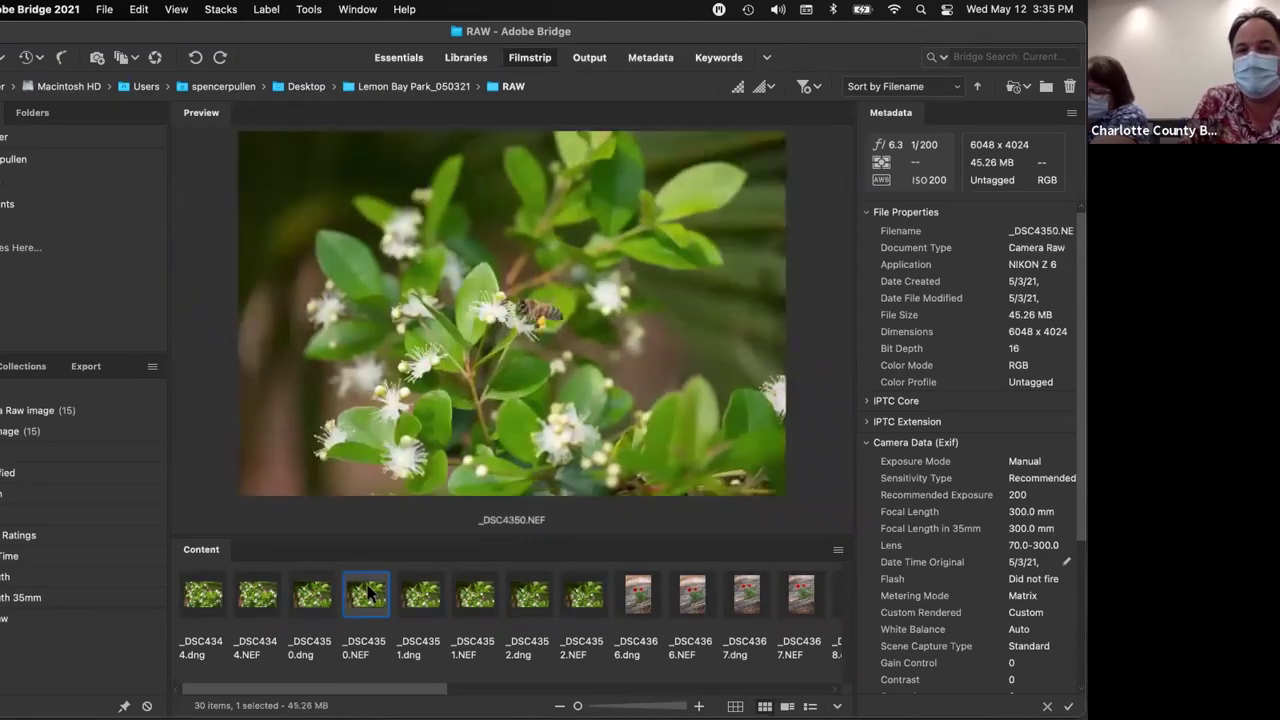
key("Left")
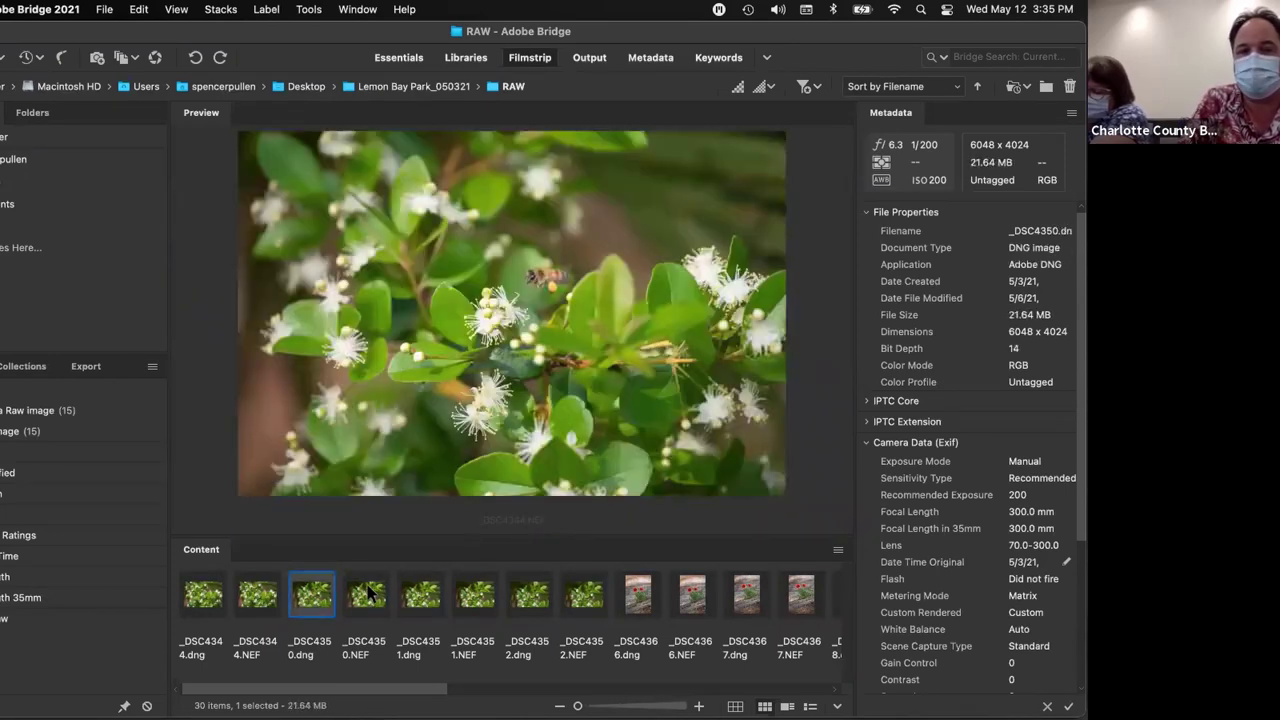
key("Left")
key("Right")
key("Right")
key("Right")
key("Right")
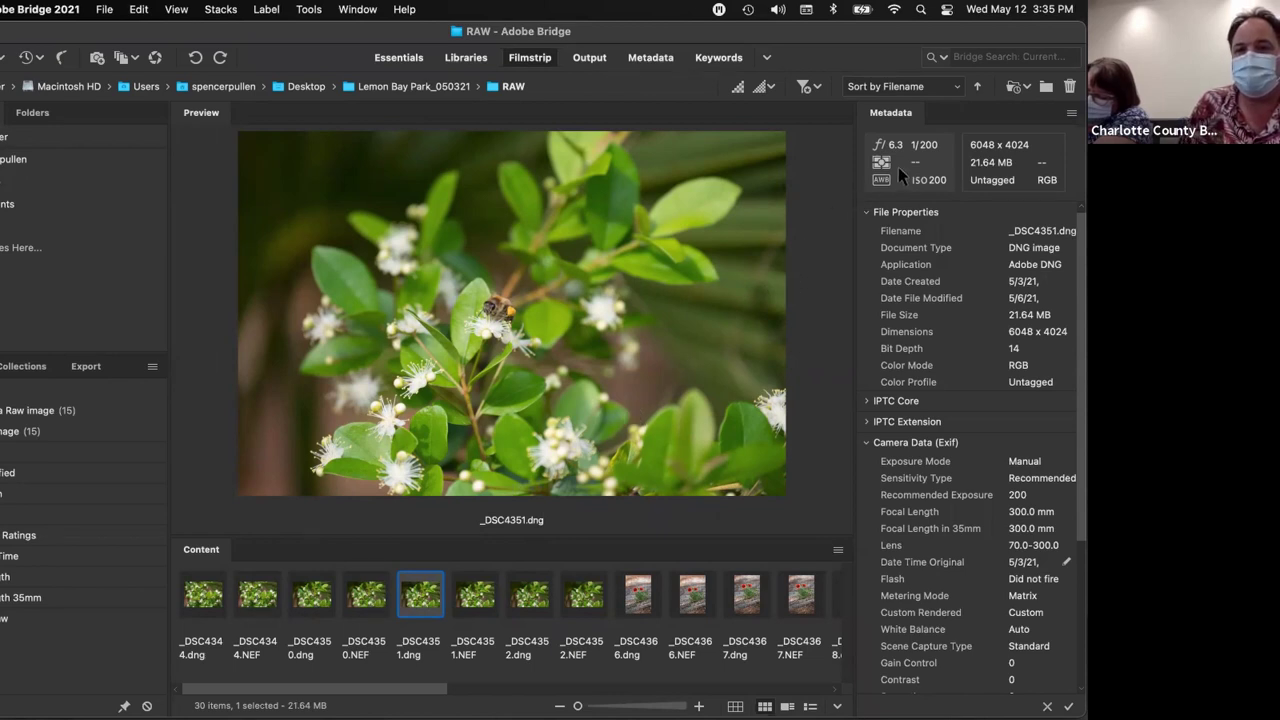
left_click(498, 311)
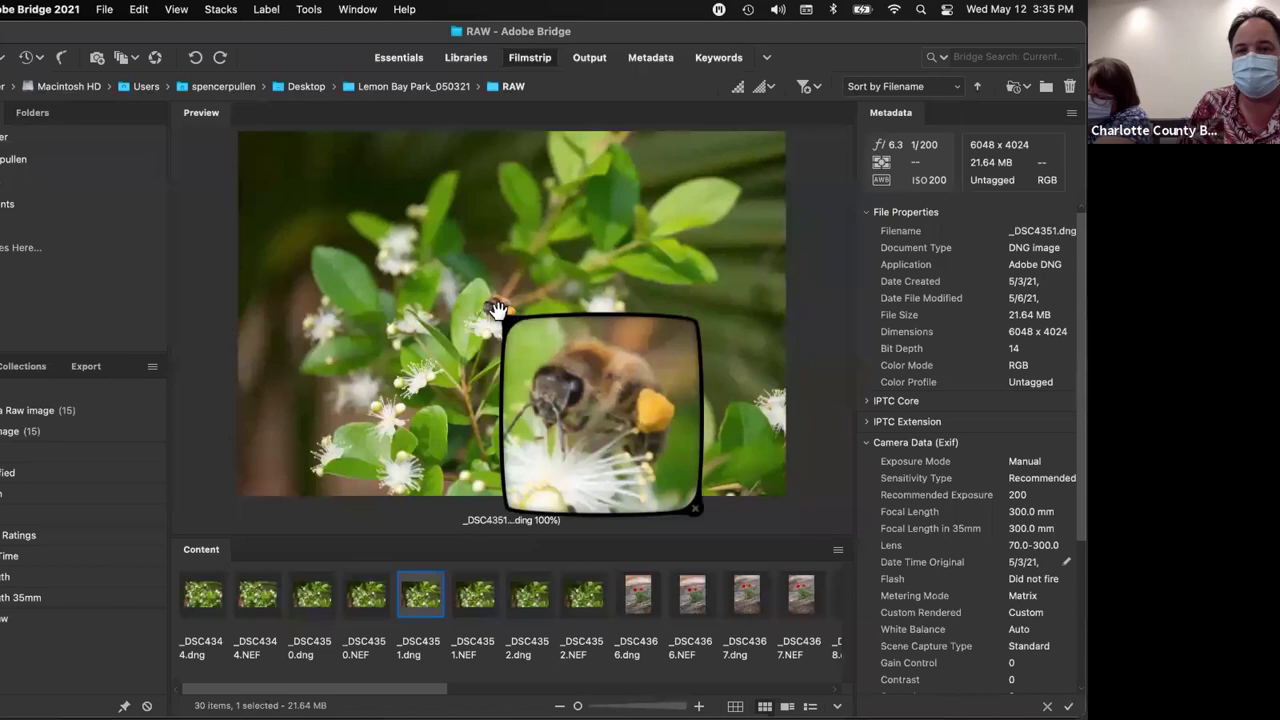
left_click(580, 388)
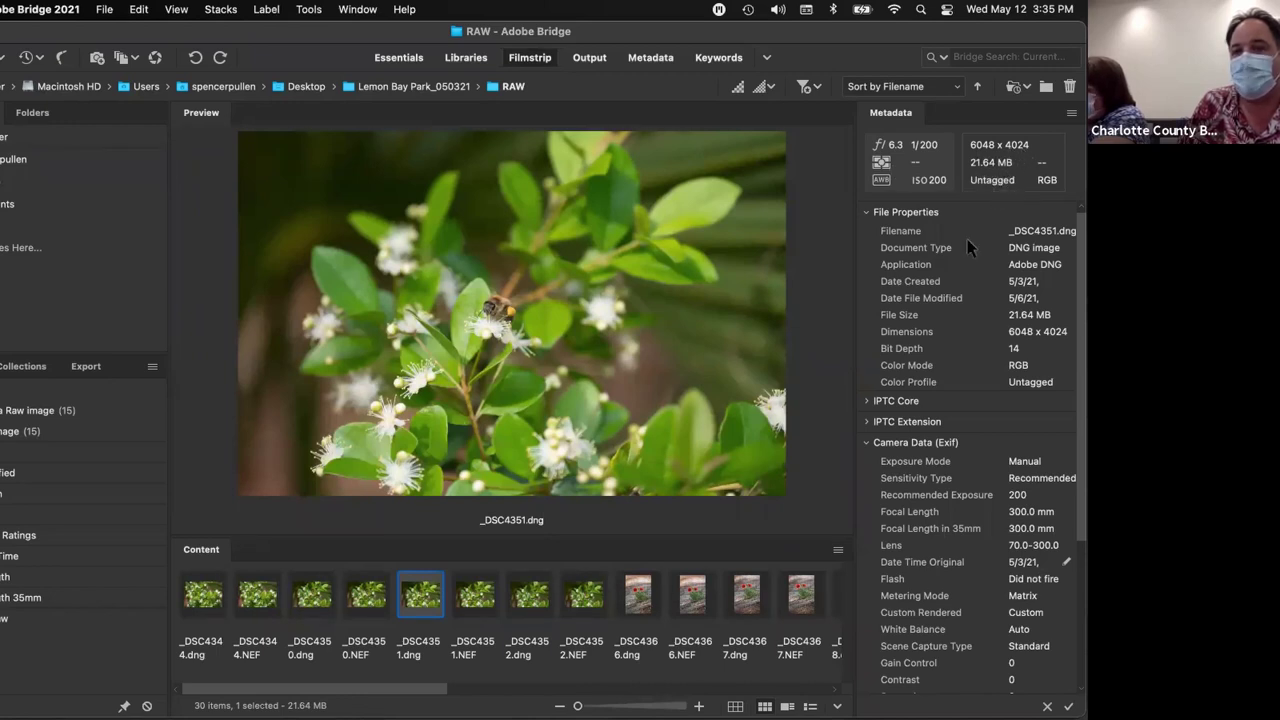
Review the file properties and Exif camera data of _DSC4351.dng down to the lens specification
scroll(953, 291, "down", 3)
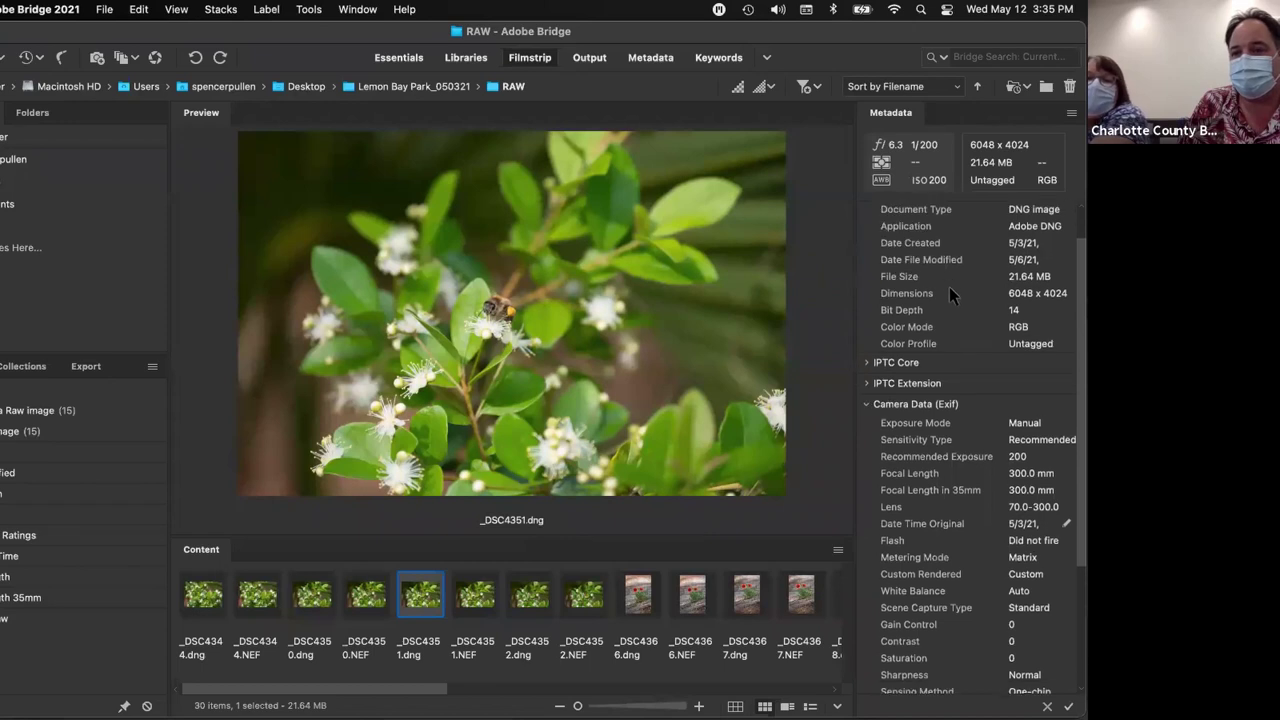
scroll(951, 287, "down", 3)
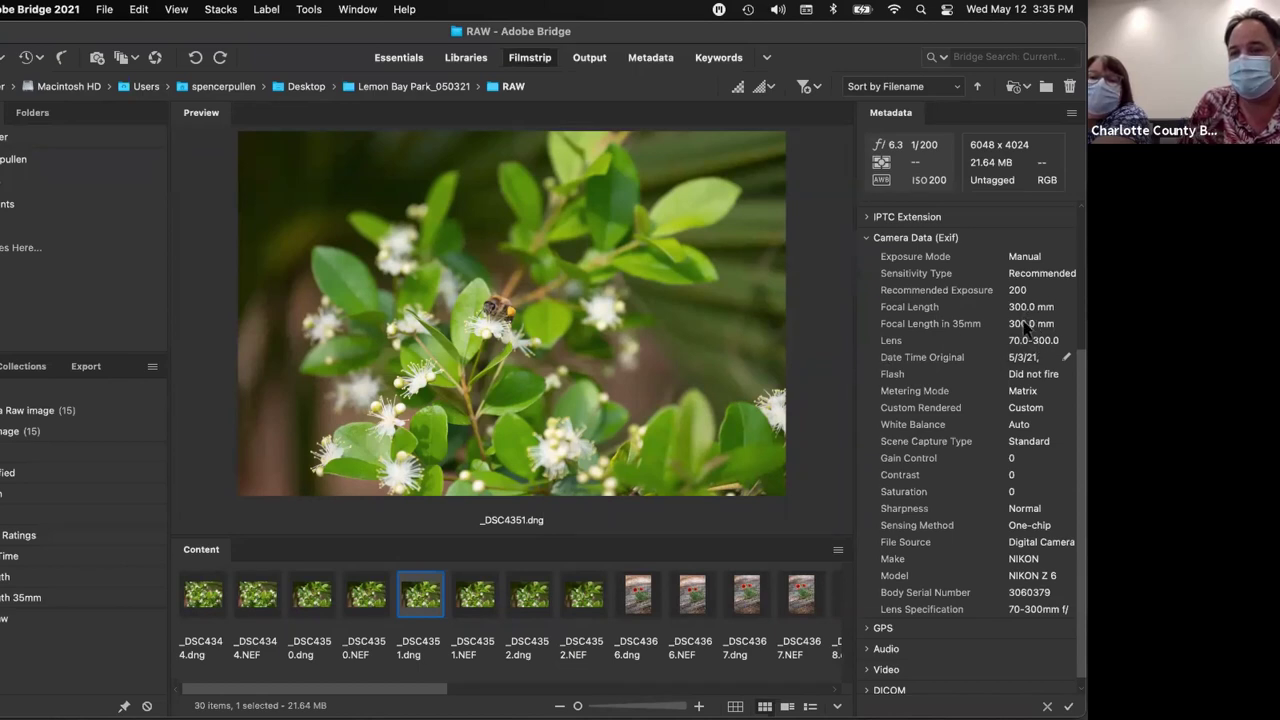
scroll(1027, 320, "down", 1)
scroll(975, 485, "up", 5)
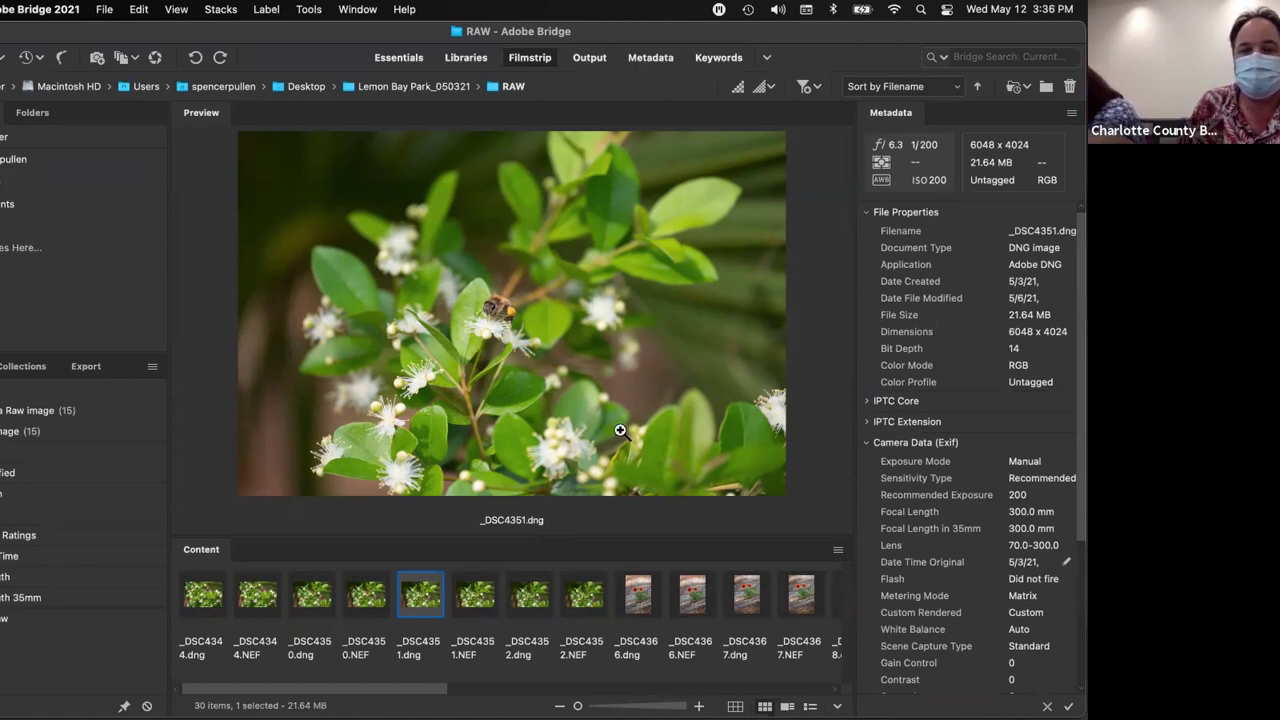
Preview further photos in the RAW folder, from _DSC4351.NEF through the red flowers in _DSC4366.dng to the mangrove roots in _DSC4374.NEF
left_click(482, 595)
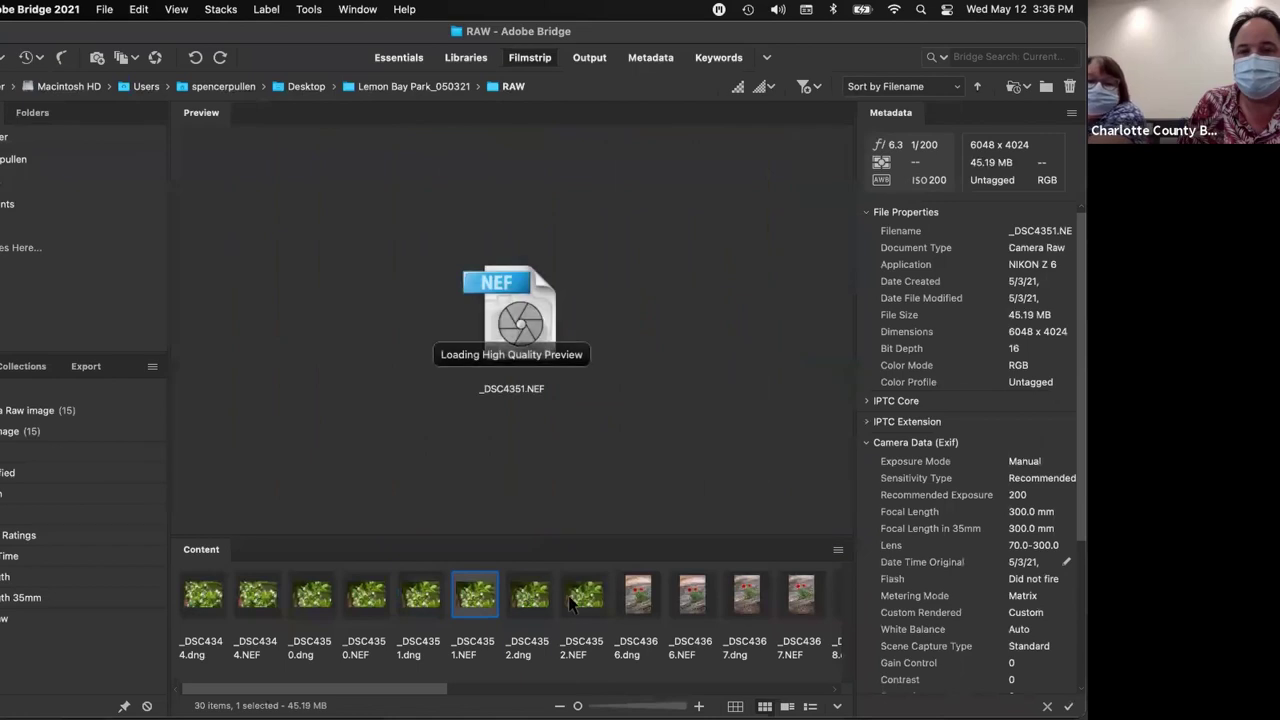
left_click(580, 598)
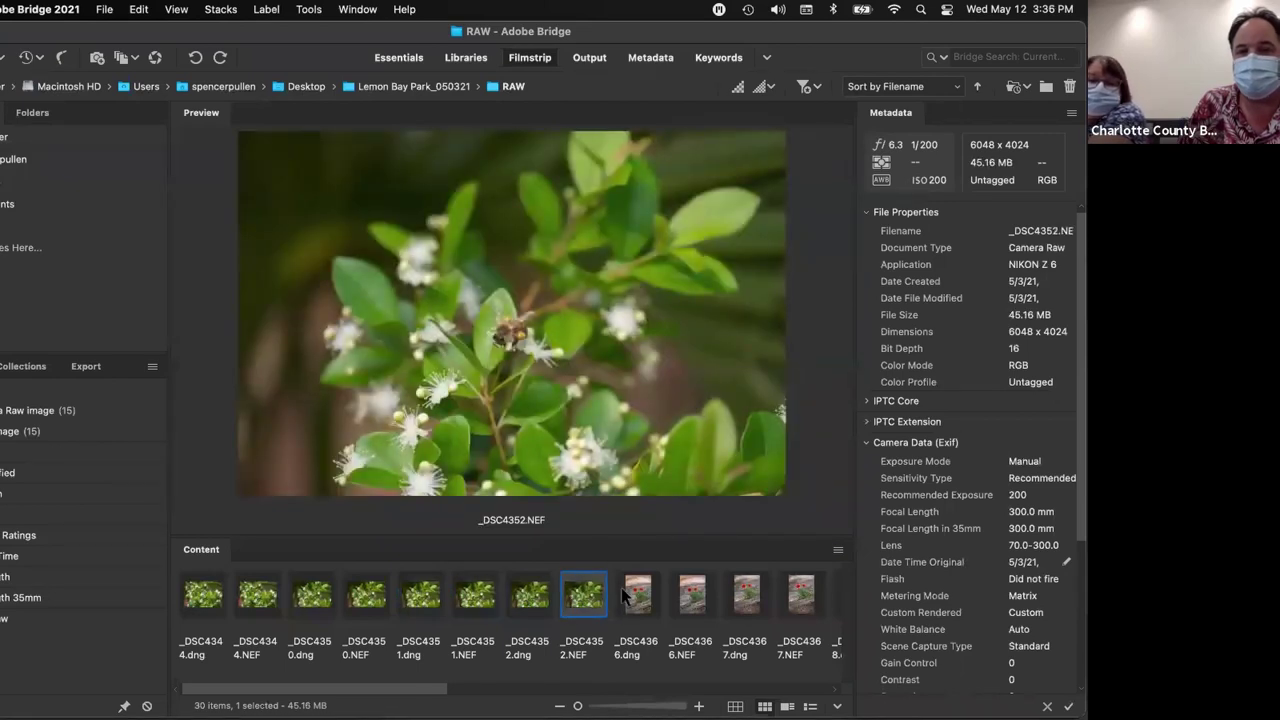
left_click(644, 597)
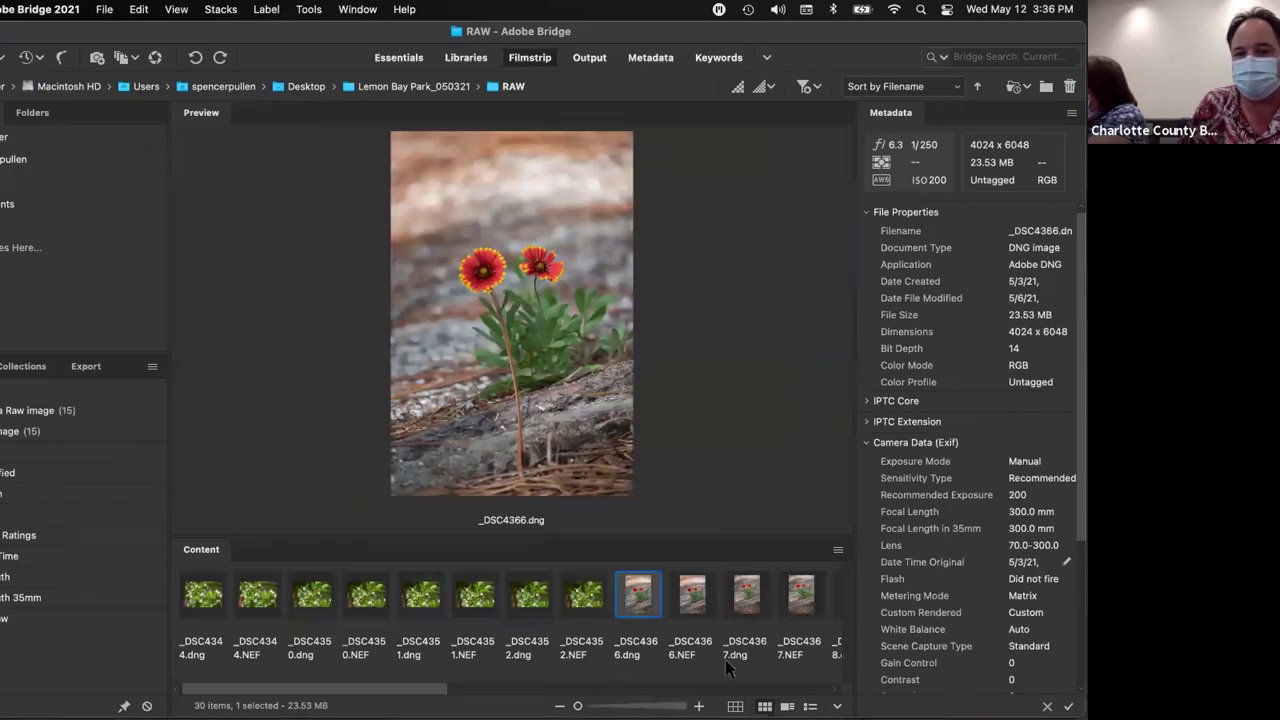
scroll(515, 568, "right", 8)
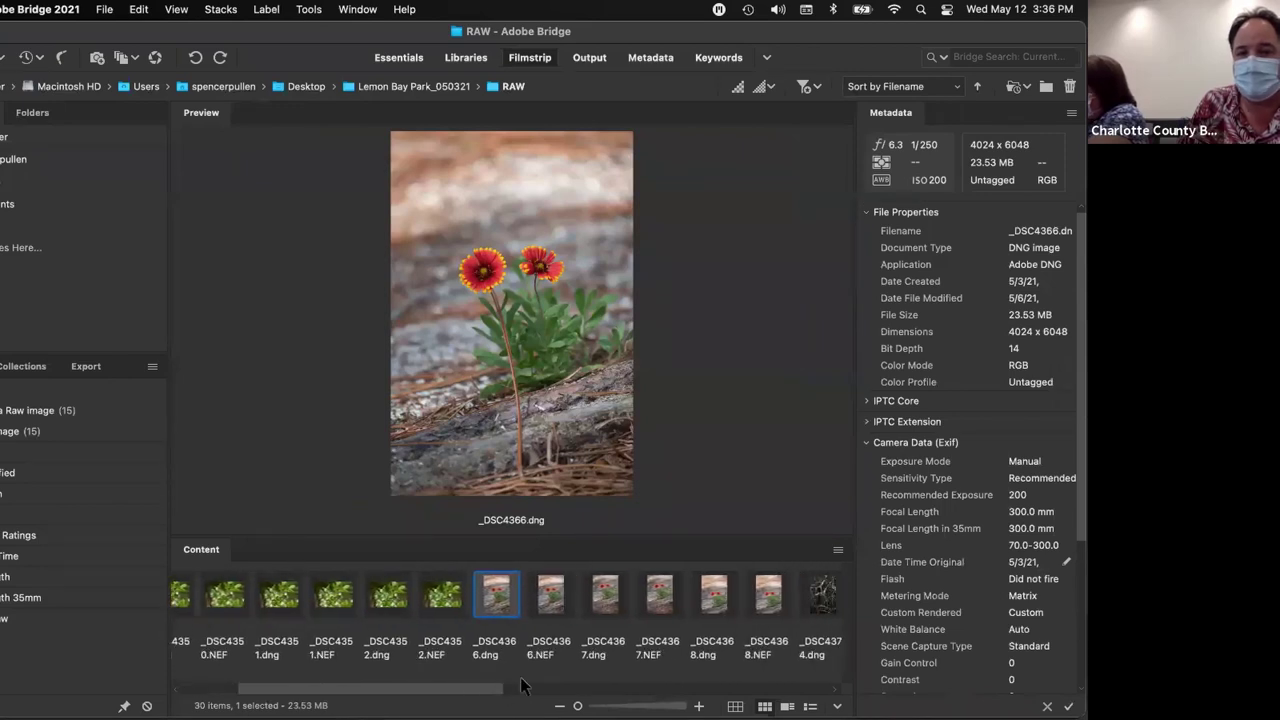
left_click(528, 598)
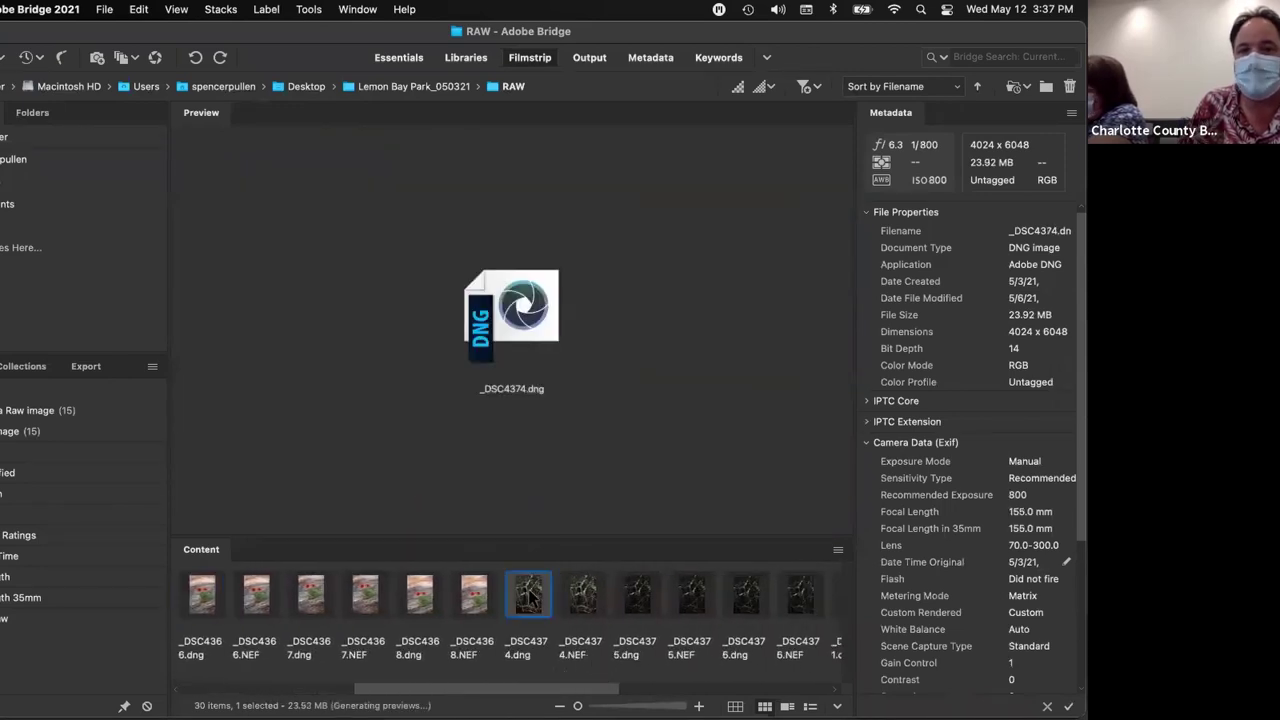
left_click(601, 604)
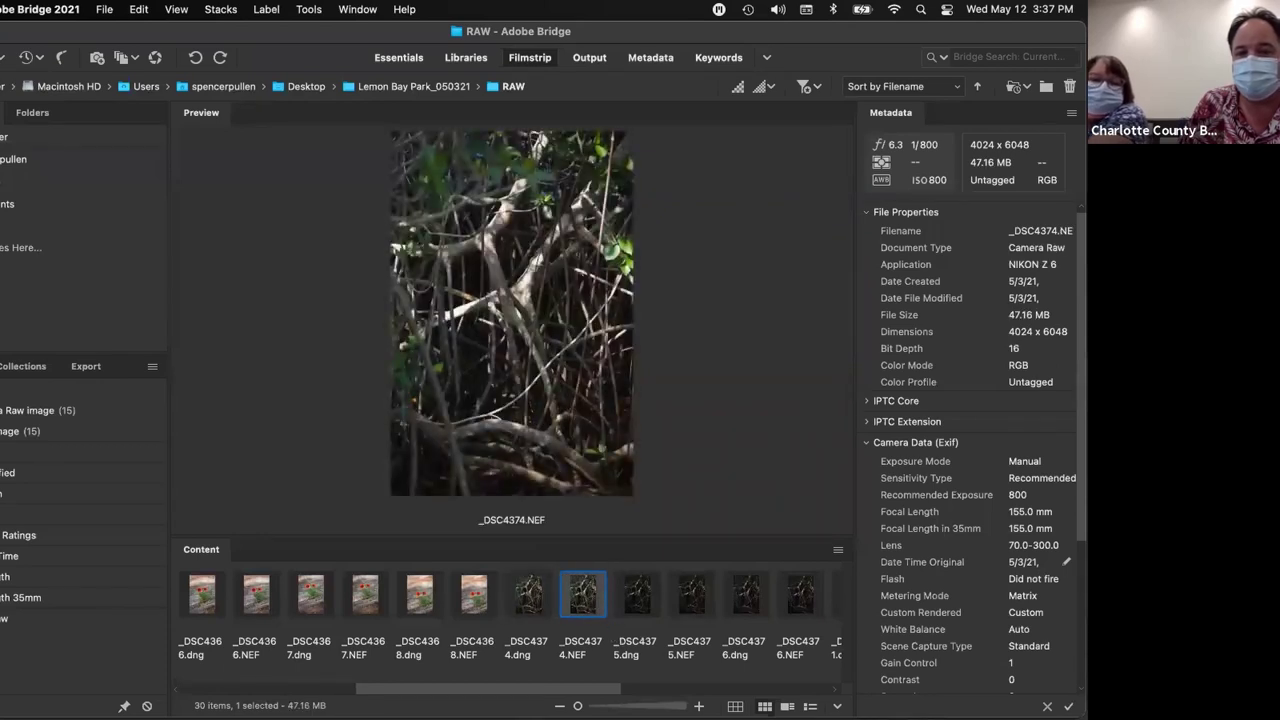
Preview the remaining photos from _DSC4381.dng to _DSC4385.NEF and select the shaded trail photo _DSC4383.dng
scroll(506, 600, "right", 7)
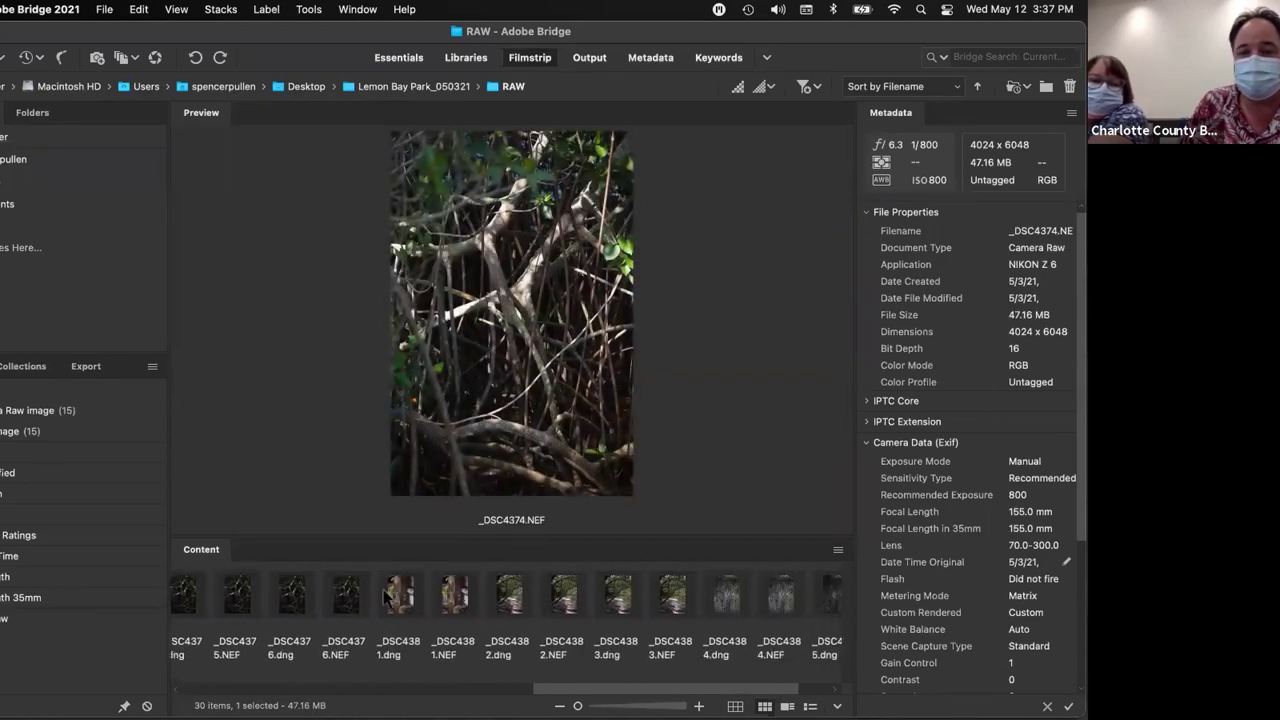
left_click(402, 597)
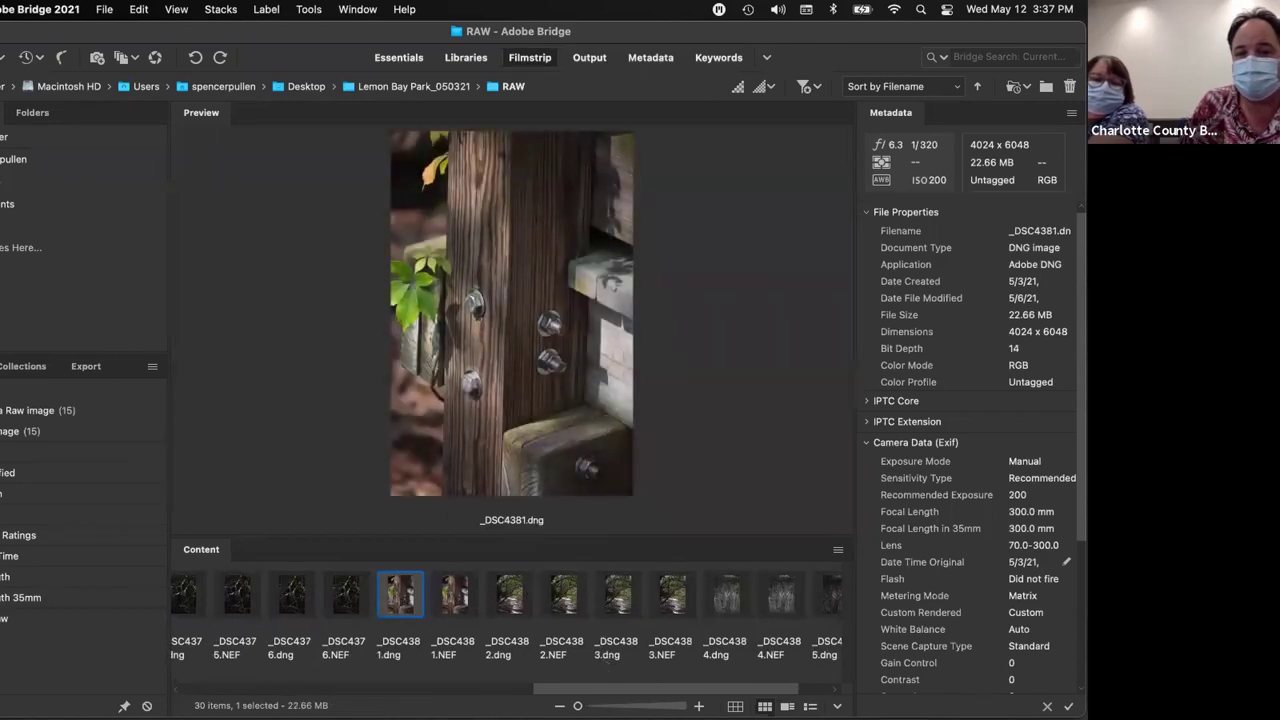
left_click_drag(648, 688, 680, 685)
left_click(706, 589)
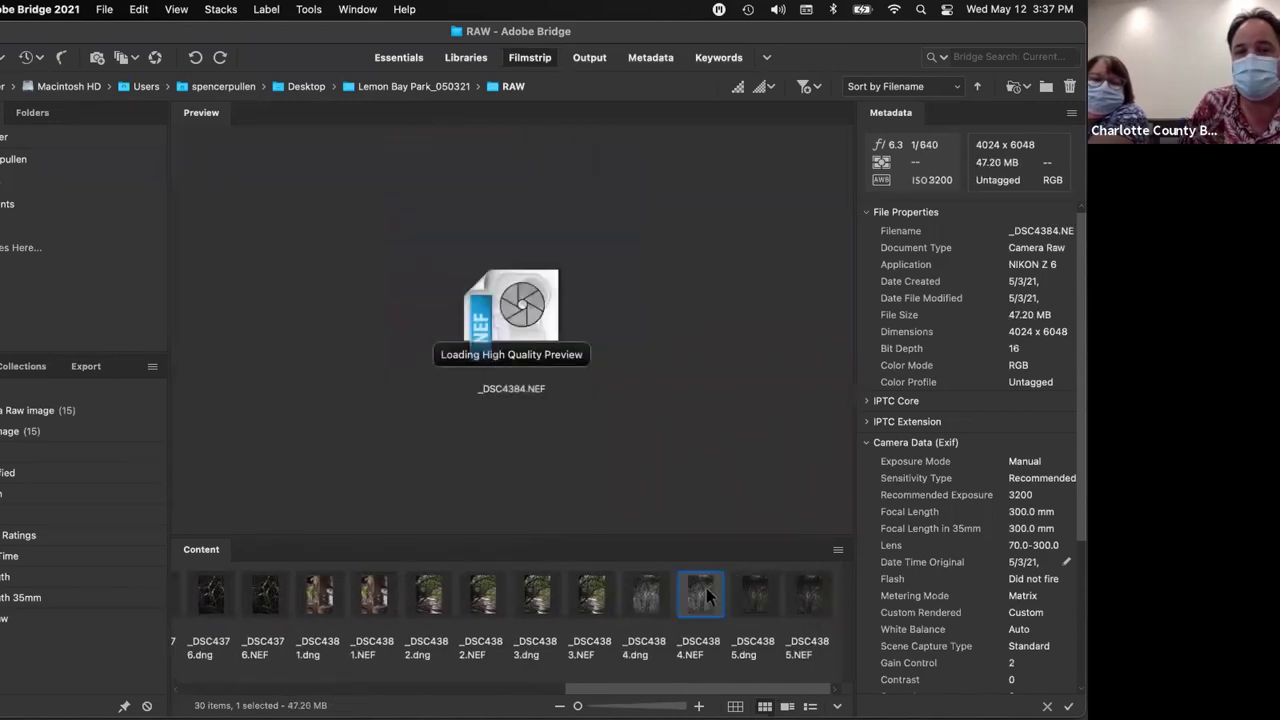
left_click(816, 589)
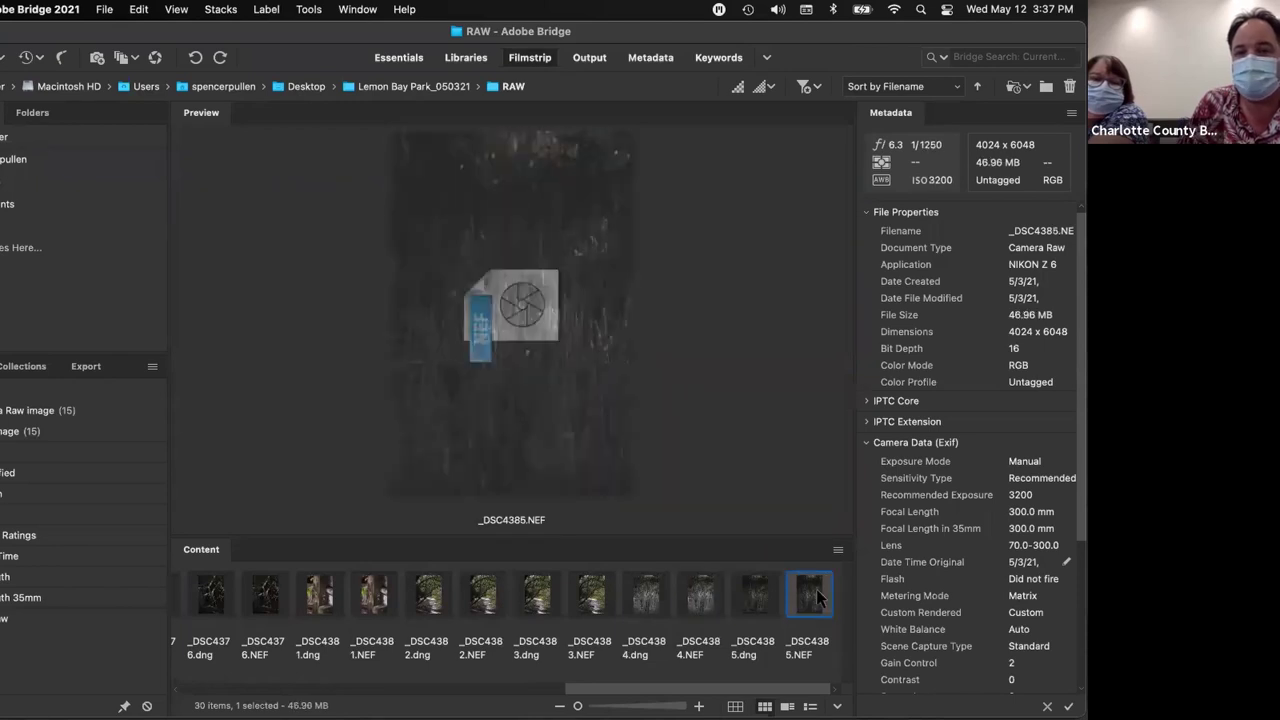
left_click(590, 596)
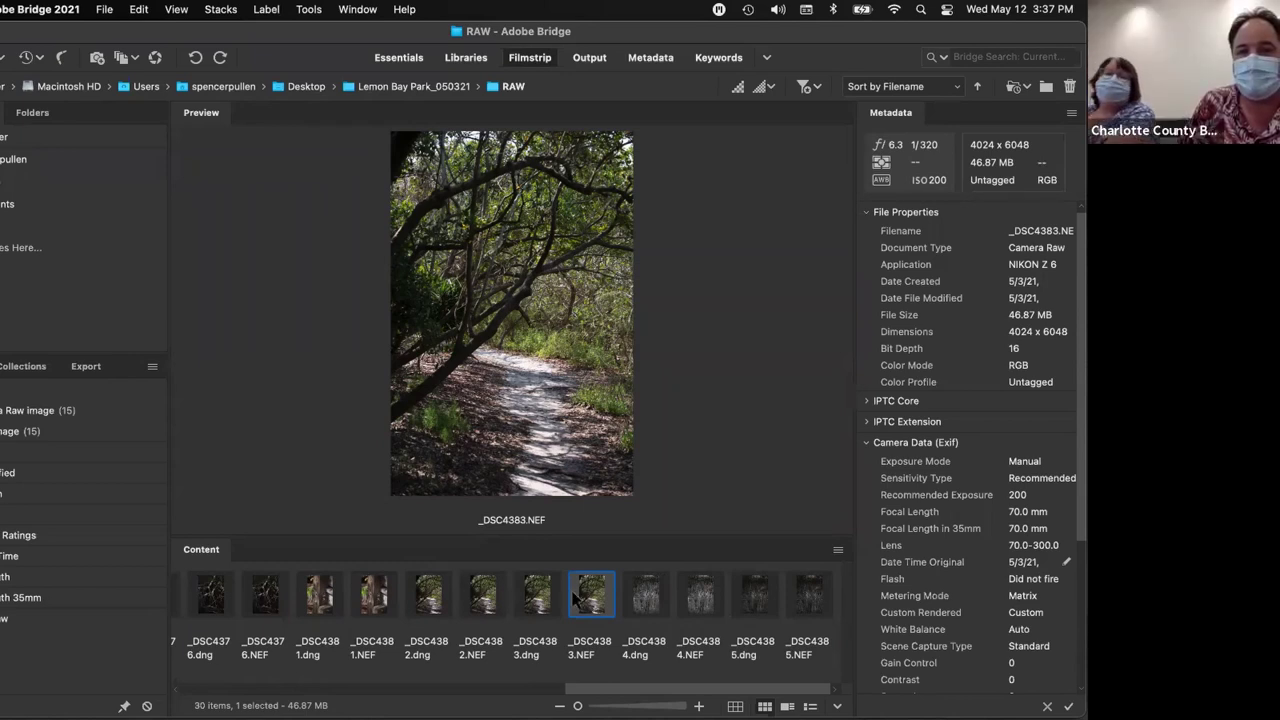
left_click(537, 601)
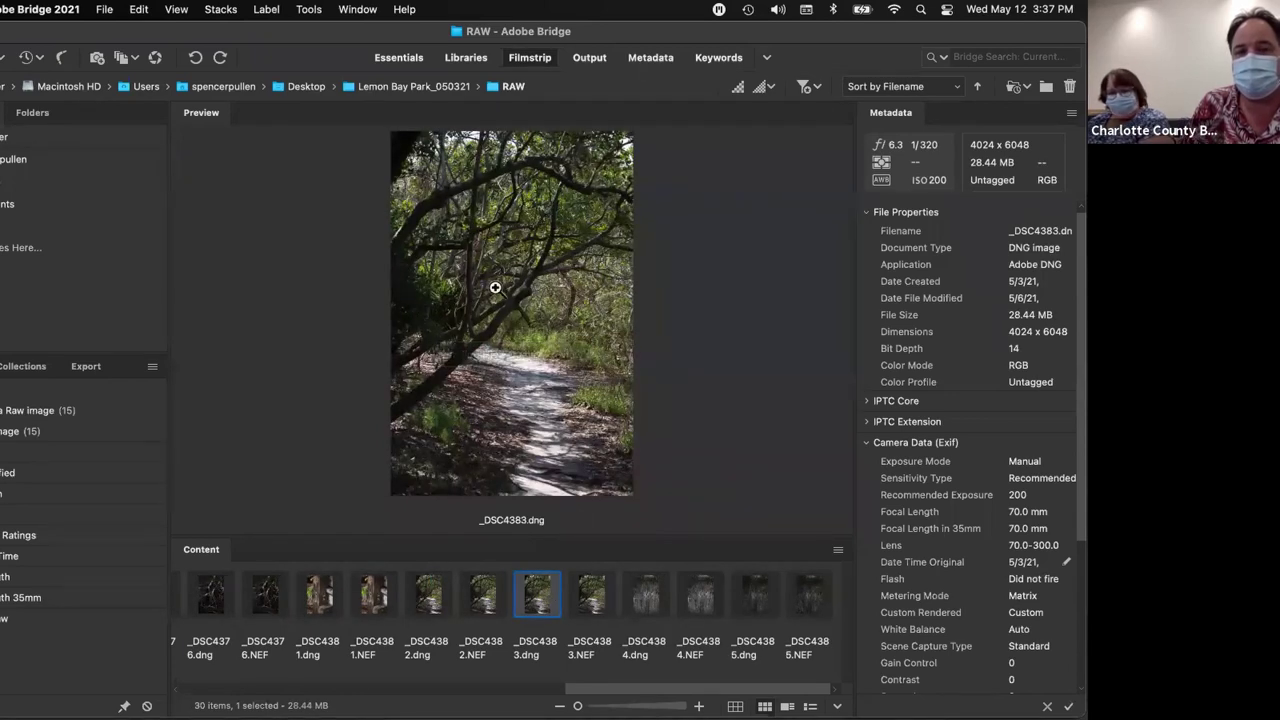
Open _DSC4383.dng with Adobe Photoshop Elements Editor 19.0 for raw processing
right_click(538, 598)
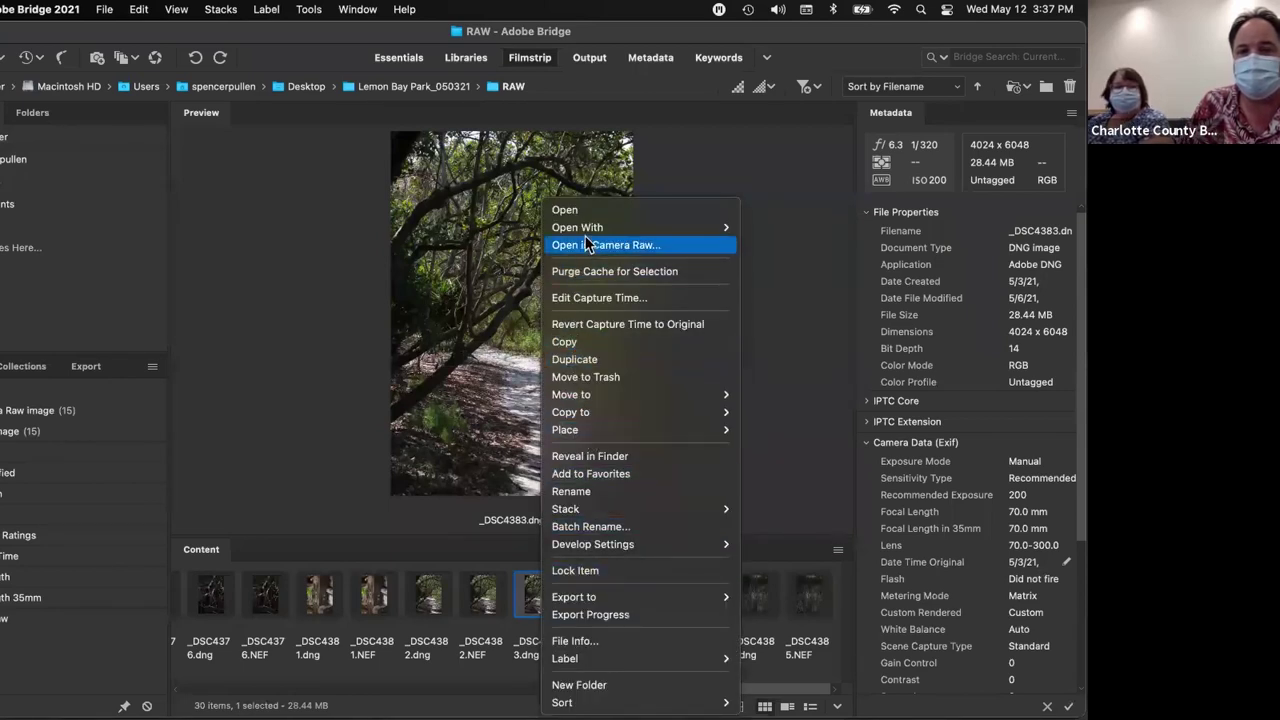
mouse_move(588, 232)
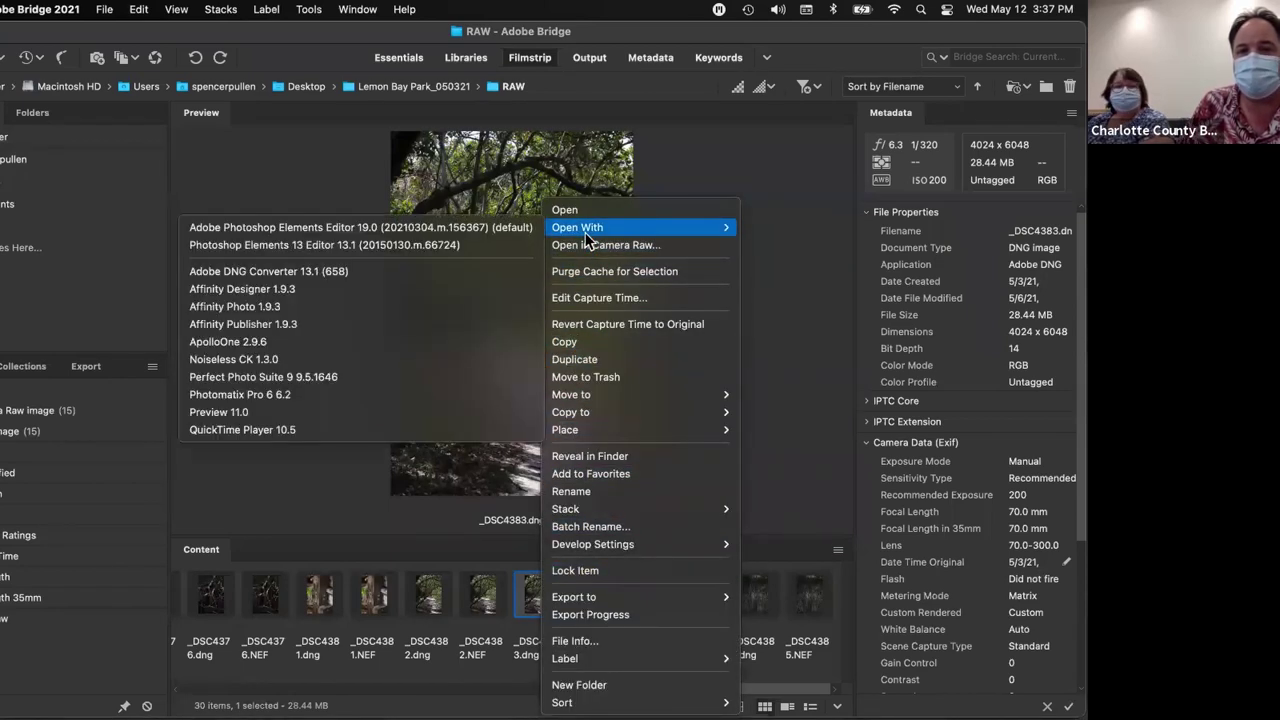
left_click(362, 233)
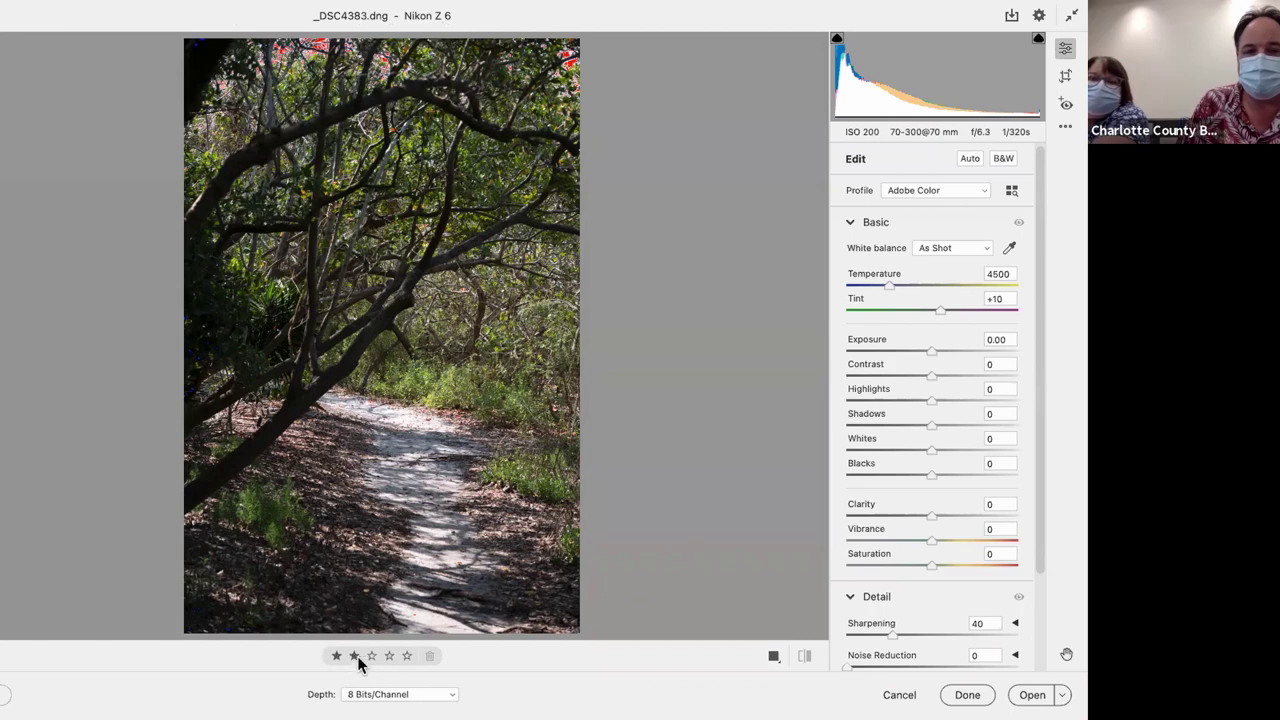
Check the bit depth options, keep 8 Bits/Channel, cancel the raw conversion and switch back to Adobe Bridge
left_click(450, 696)
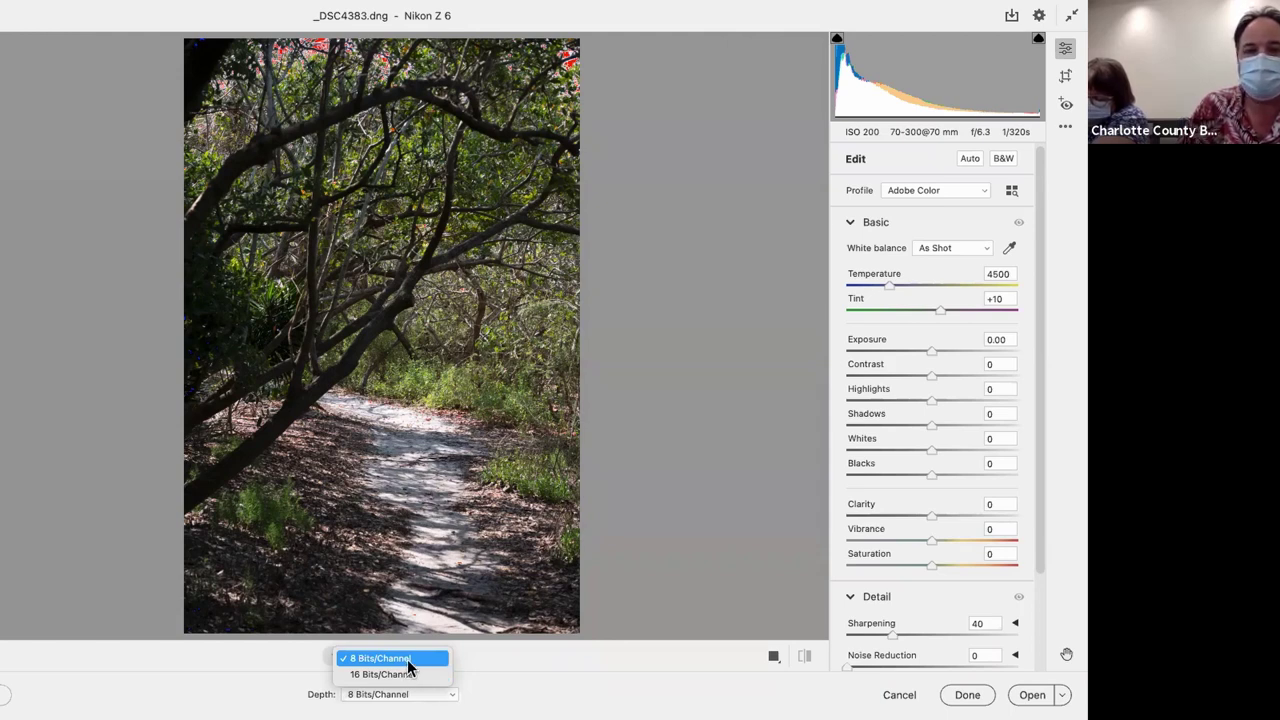
left_click(405, 659)
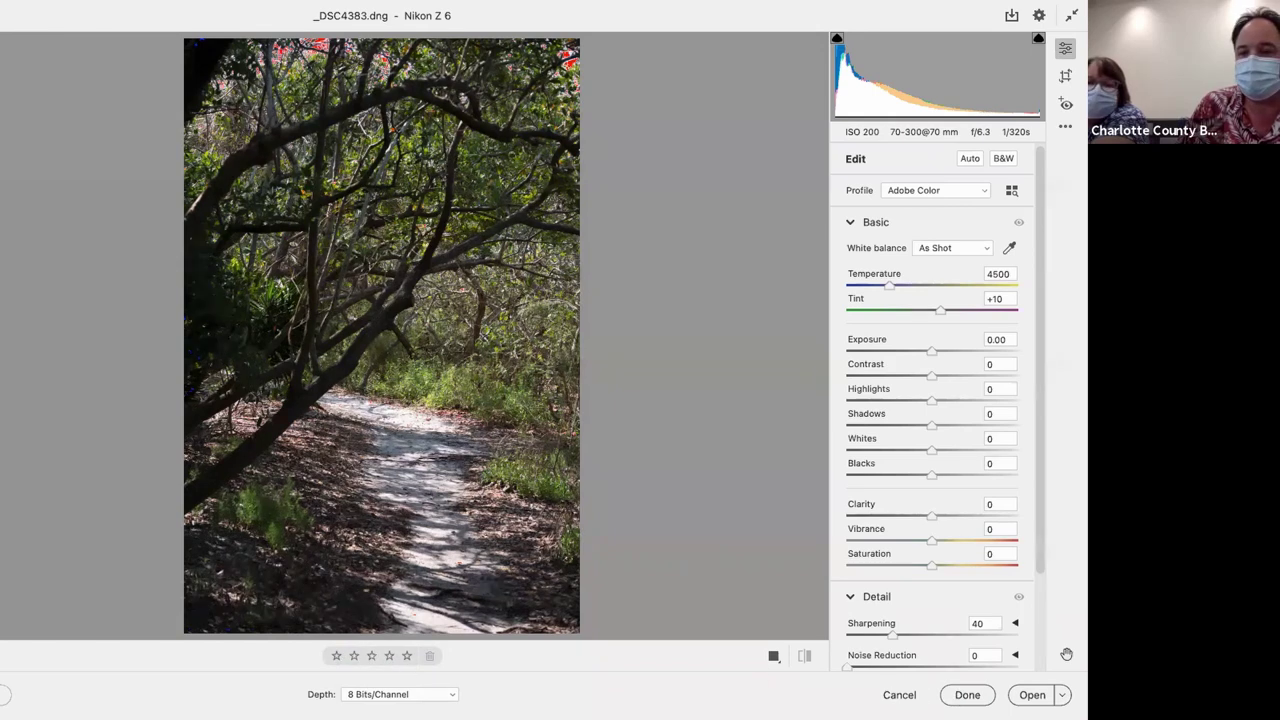
left_click(899, 694)
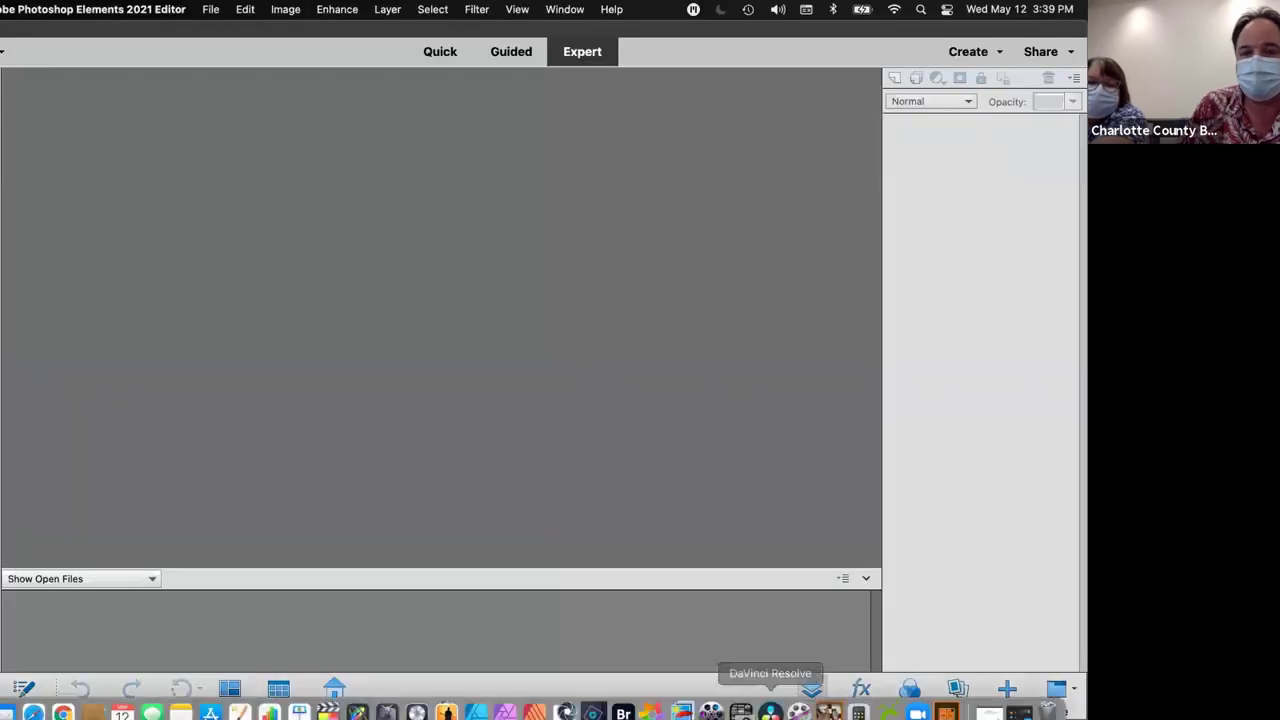
left_click(622, 696)
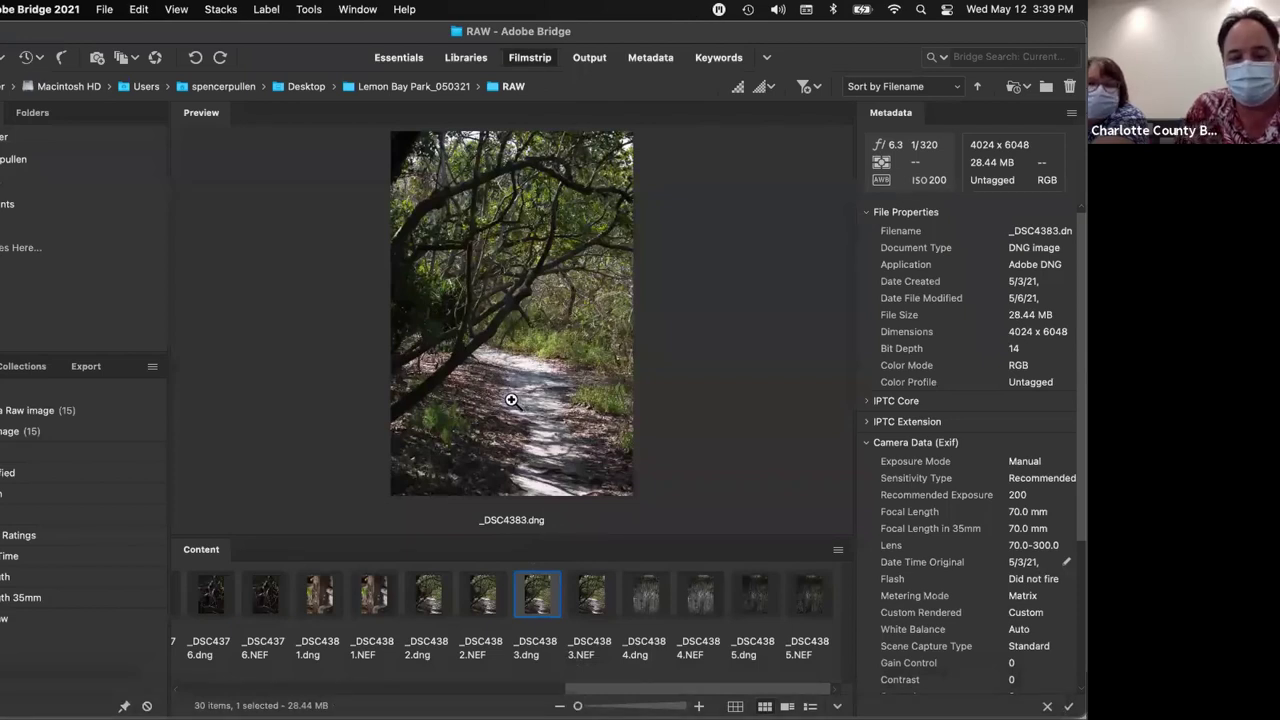
Try several star ratings on _DSC4383.dng and finish with a five-star rating
key("super+5")
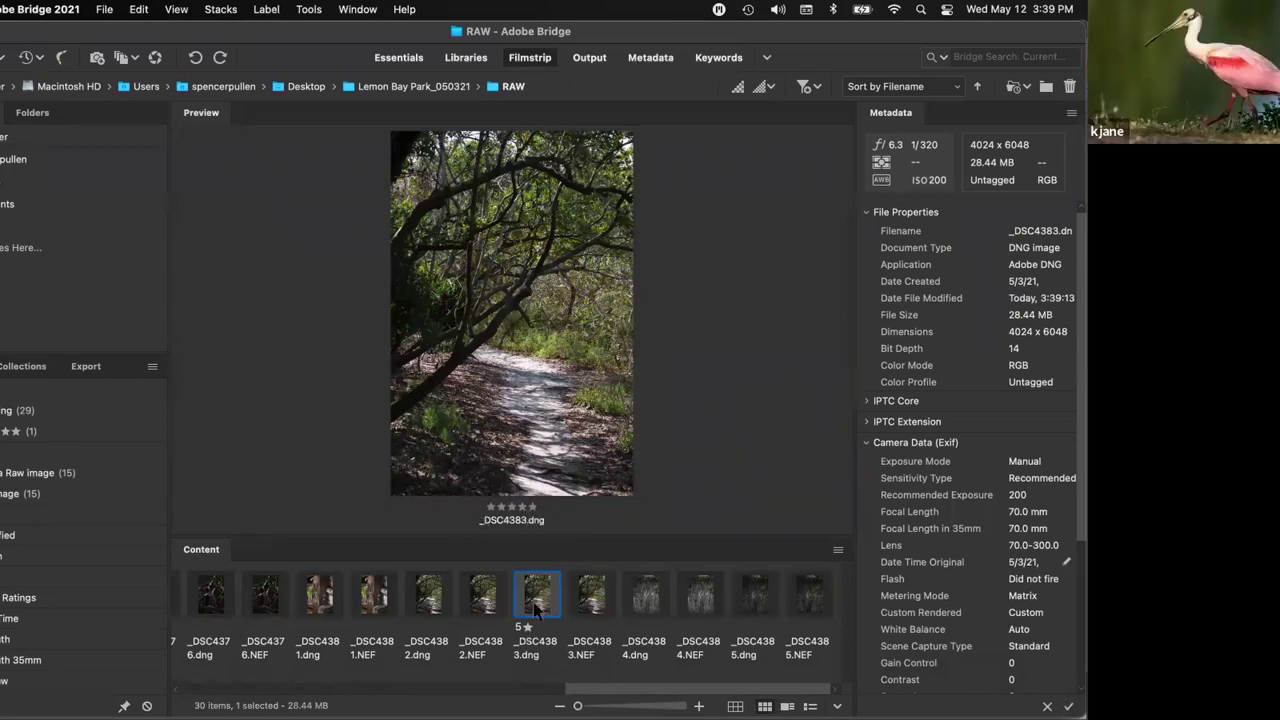
key("super+1")
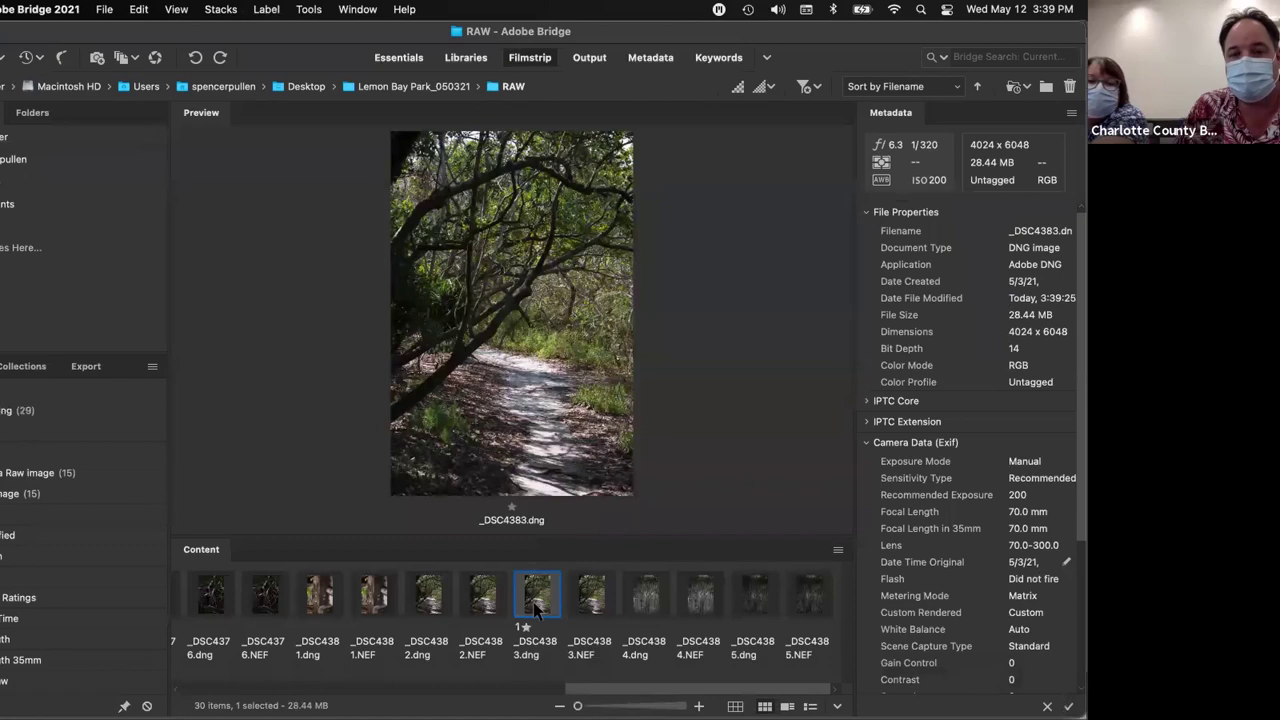
key("super+2")
key("super+5")
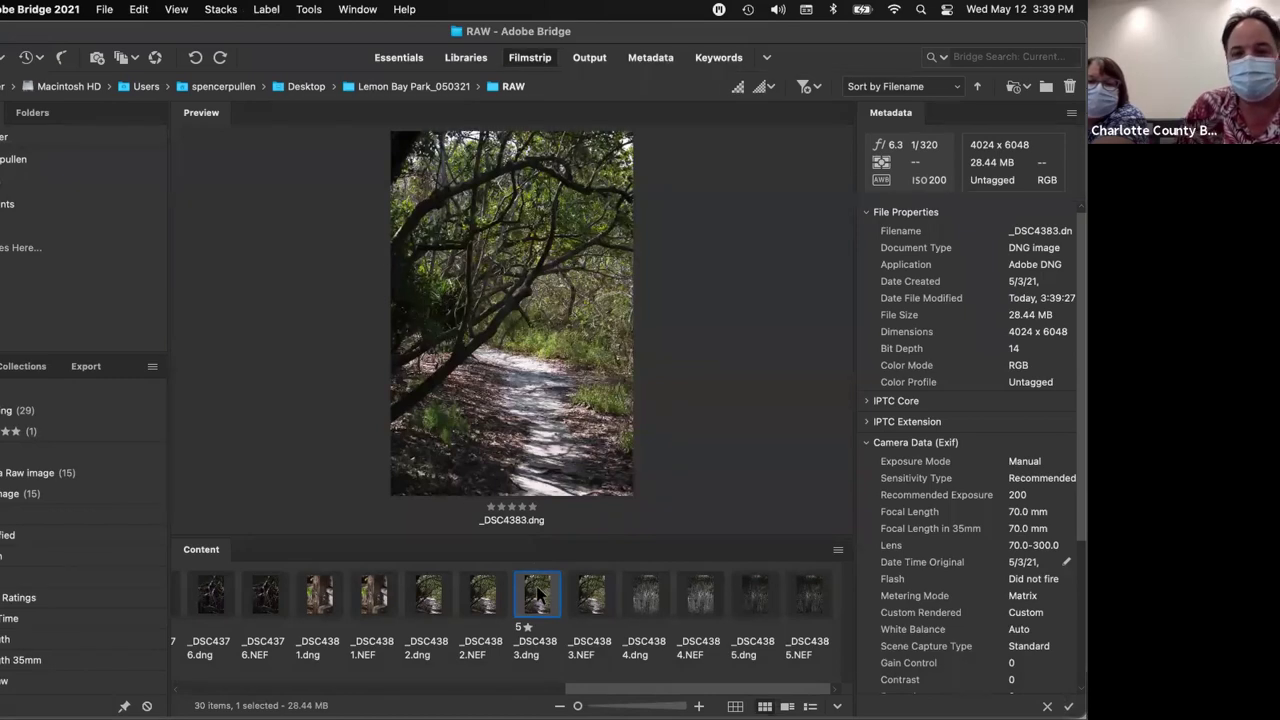
key("super+2")
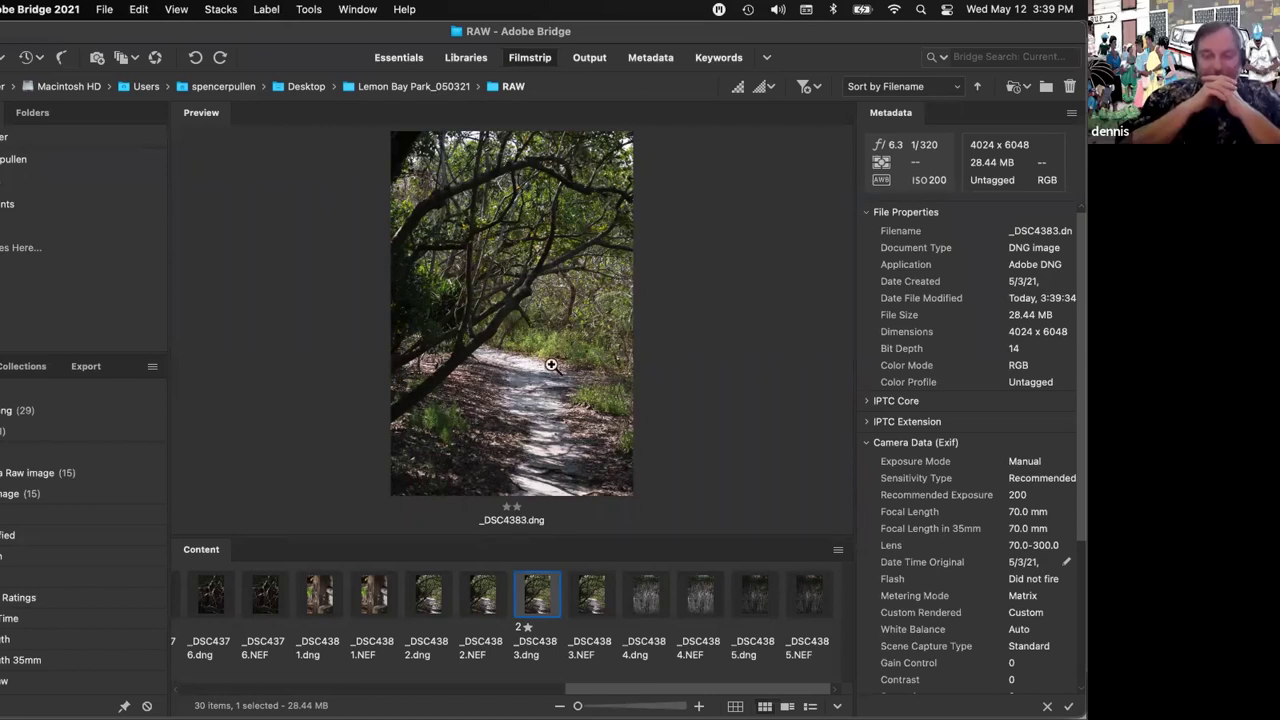
key("super+3")
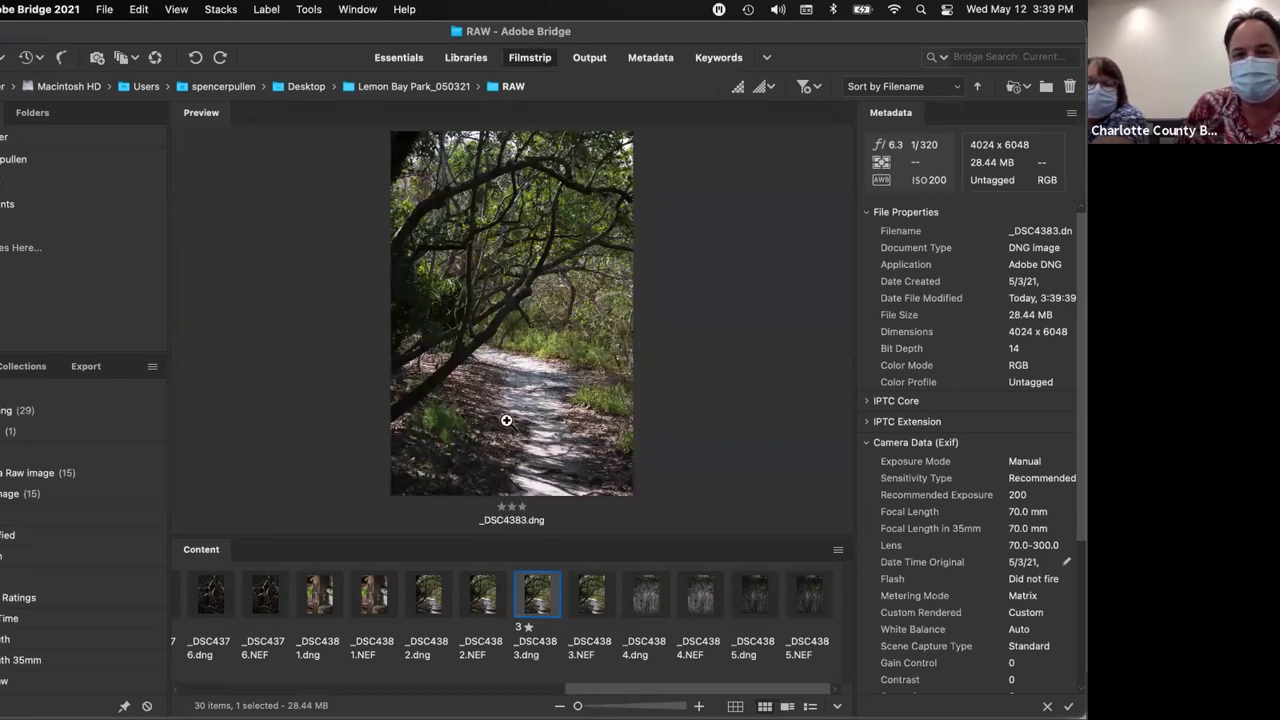
key("super+2")
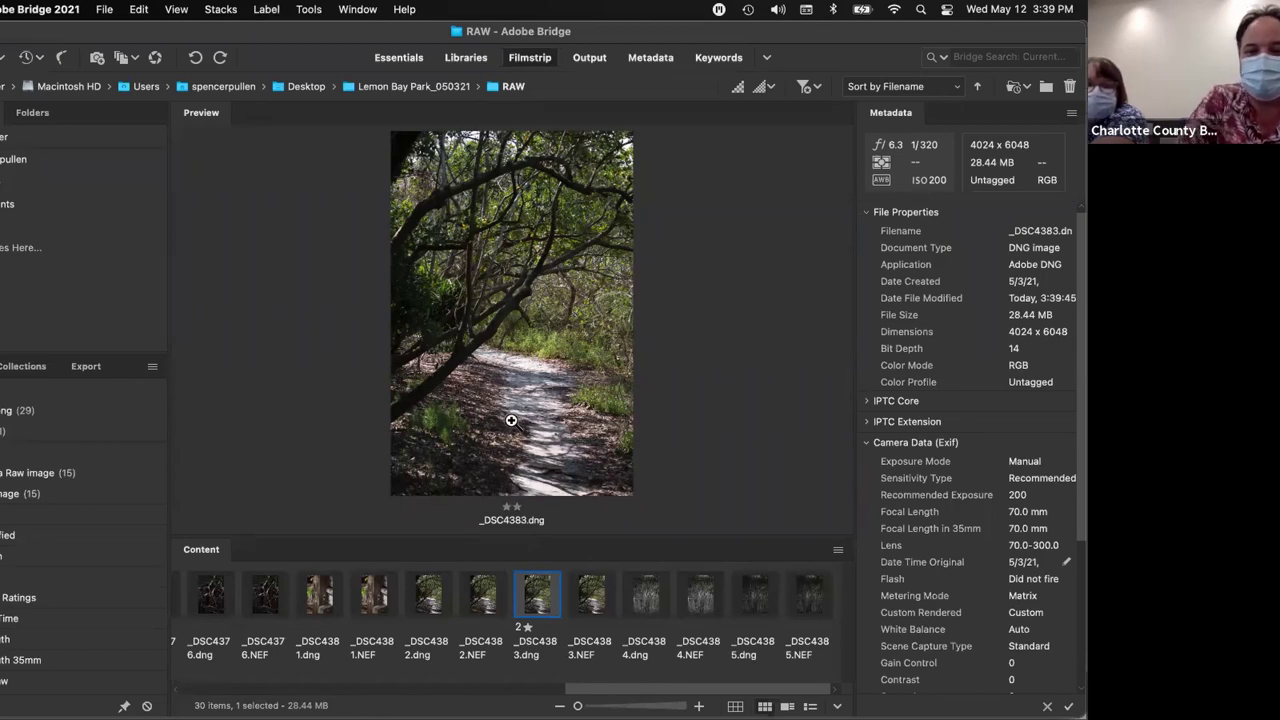
key("super+0")
key("super+5")
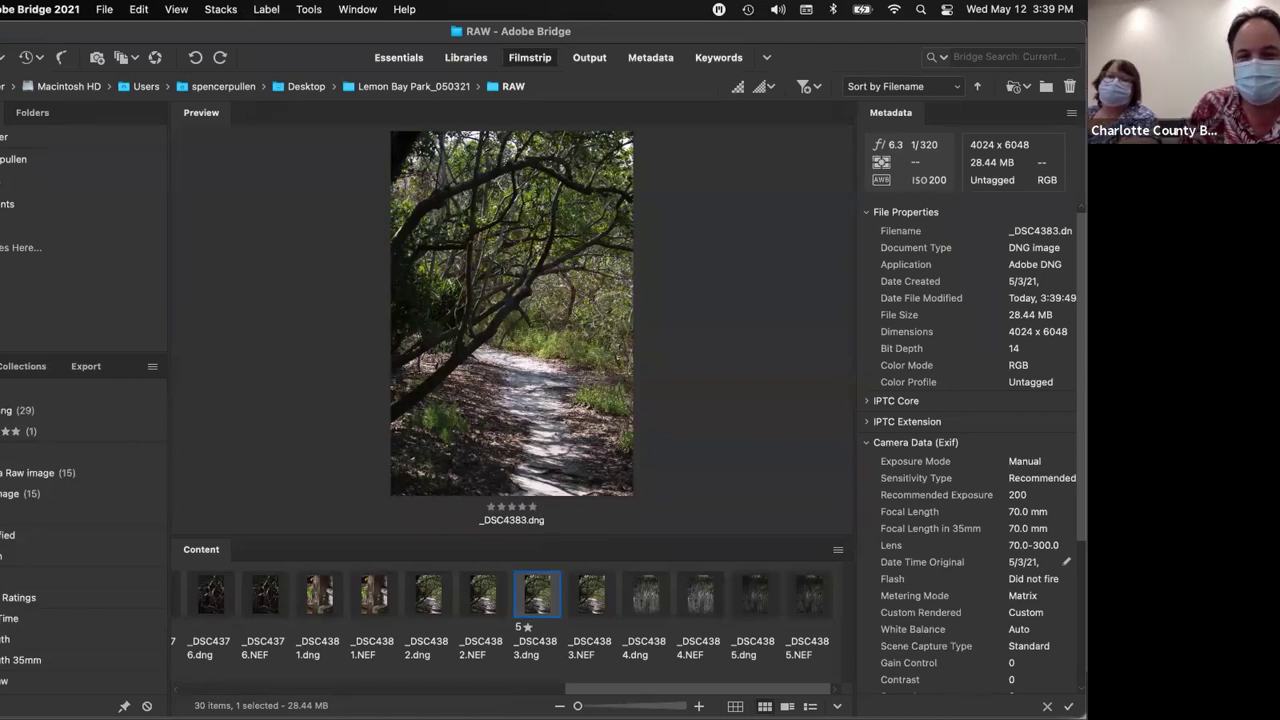
Open the five-star photo _DSC4383.dng with Adobe Photoshop Elements Editor 19.0 to edit it in Camera Raw
right_click(528, 592)
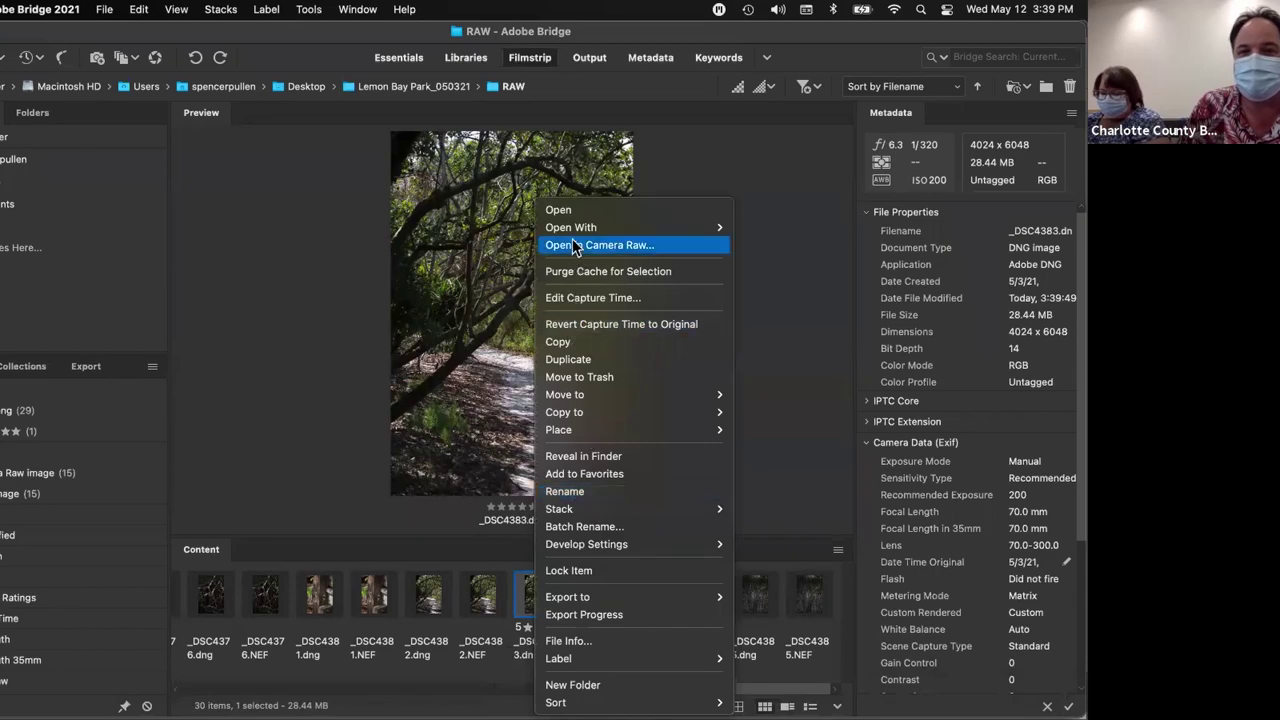
mouse_move(575, 228)
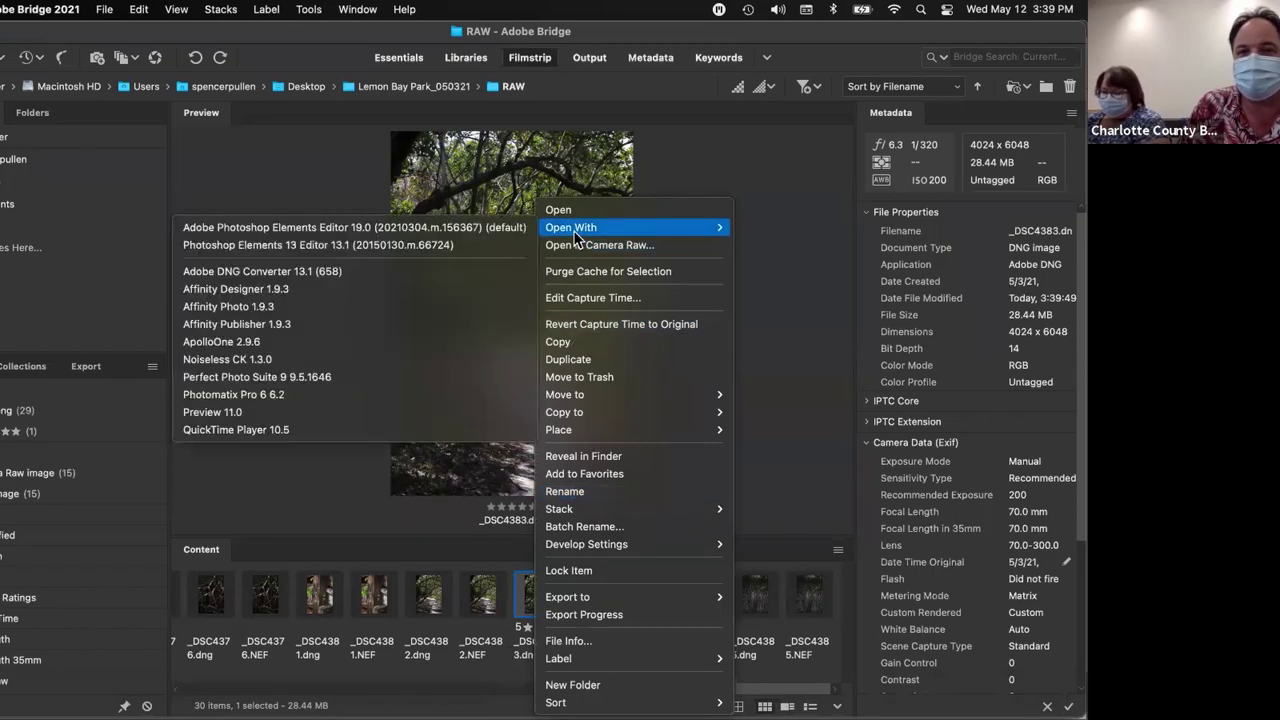
left_click(500, 232)
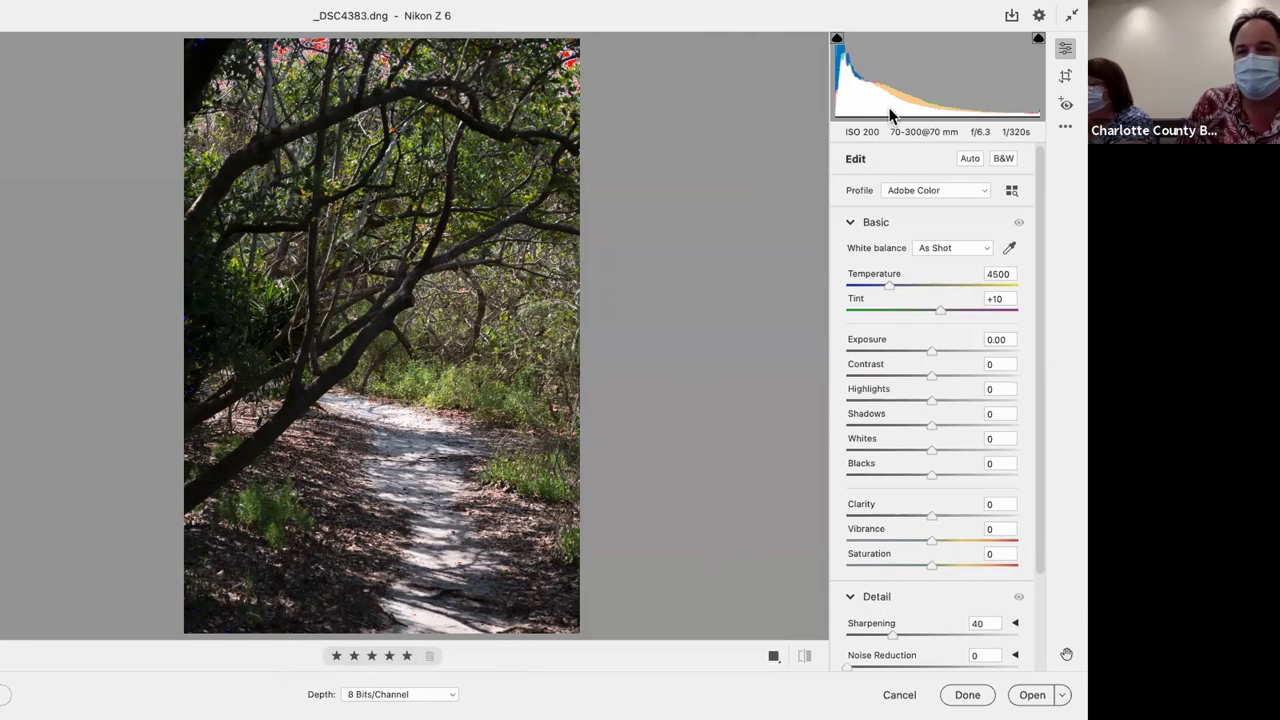
Toggle the shadow clipping warning on the histogram, then view the available profiles and keep Adobe Color
left_click(837, 42)
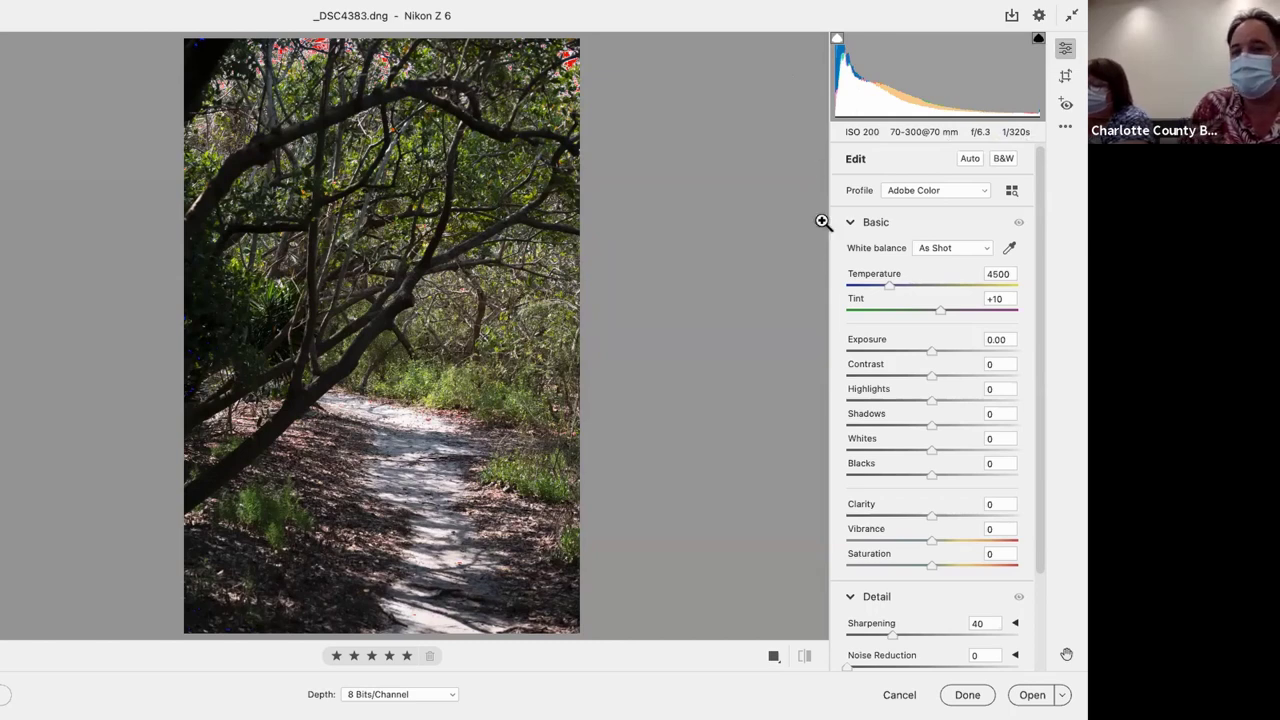
left_click(982, 192)
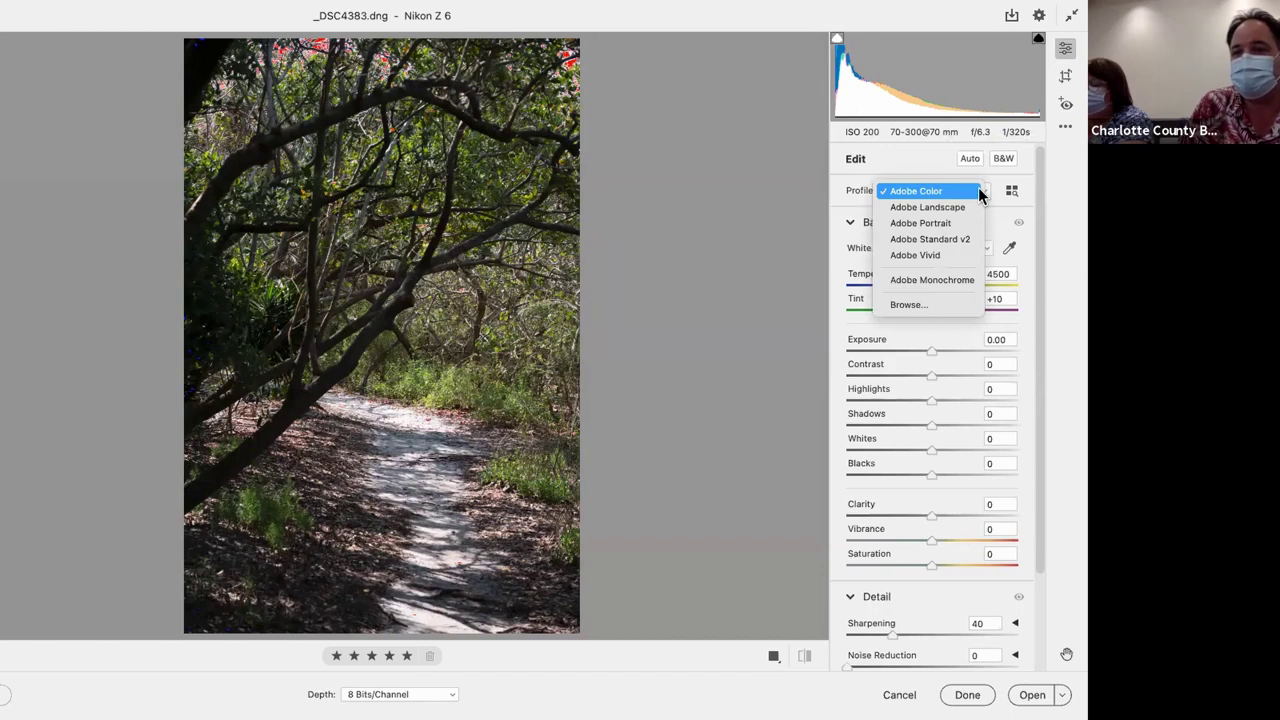
left_click(981, 194)
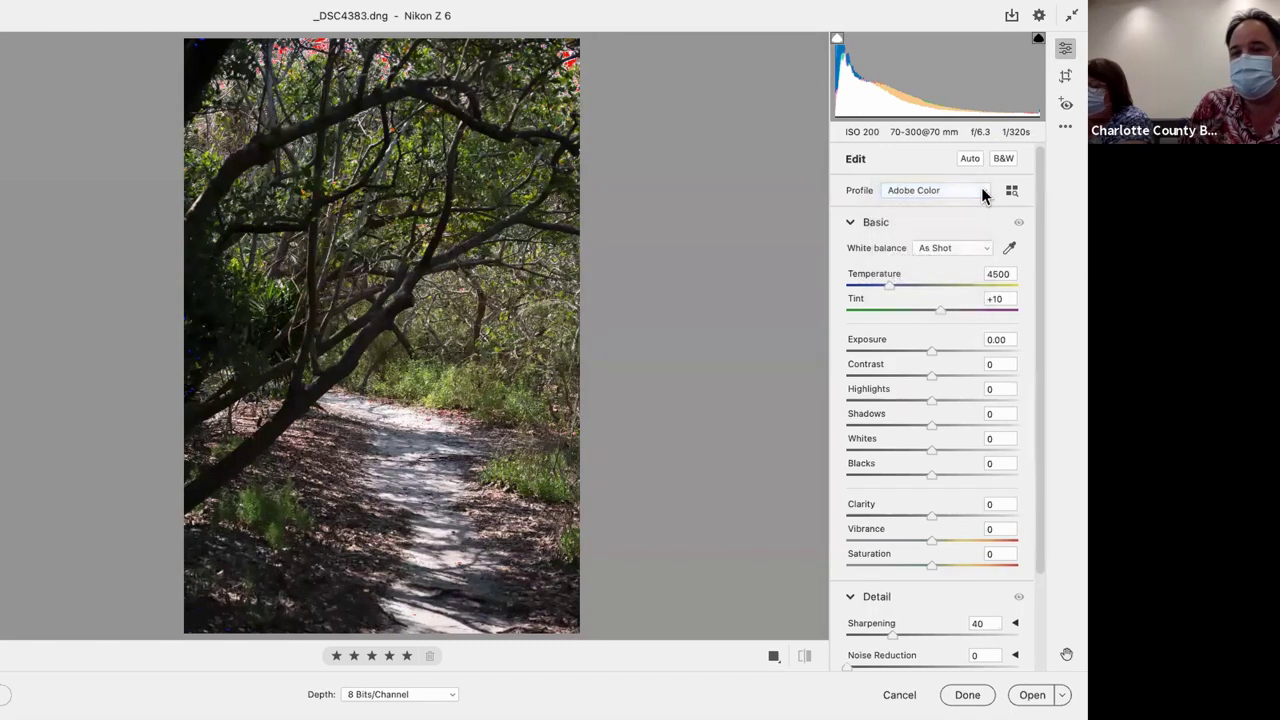
Browse the profile thumbnails, preview Adobe Monochrome on the photo, and return to the edit controls keeping Adobe Color
left_click(1011, 191)
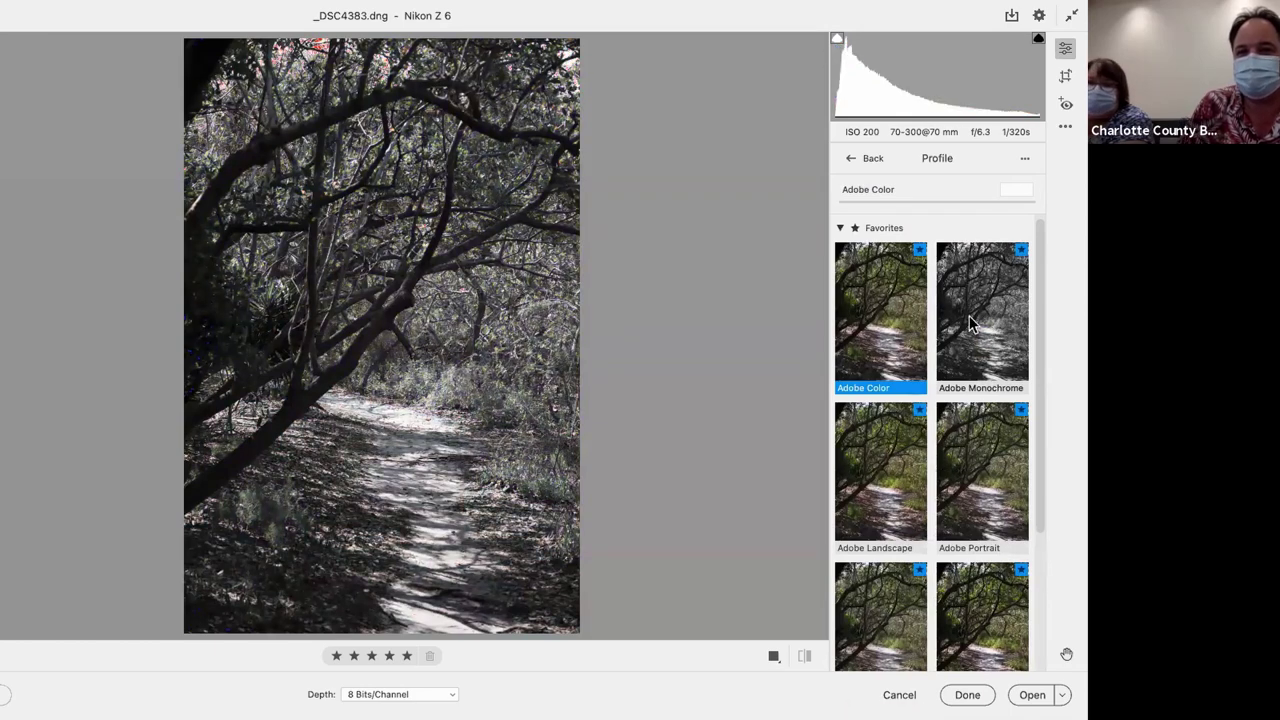
left_click(849, 161)
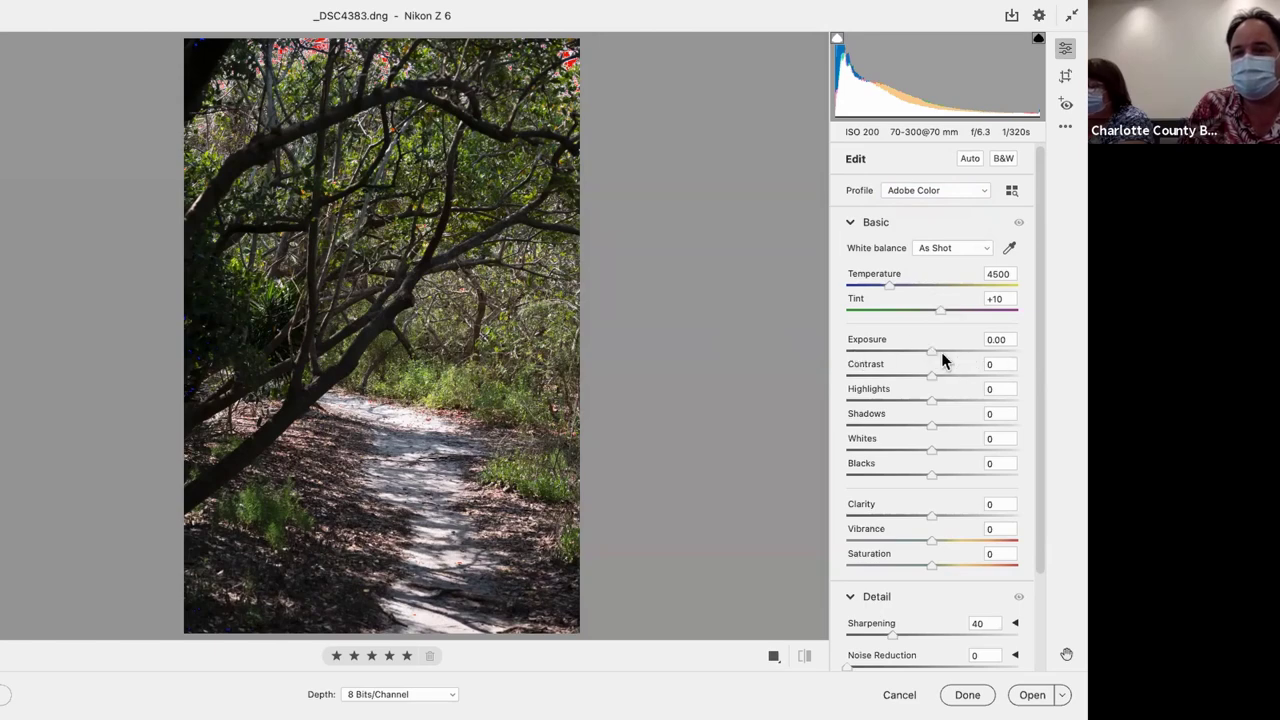
Brighten the trail photo by setting Exposure to +1.60 and recover the bright areas by setting Highlights to -100
left_click_drag(931, 350, 957, 352)
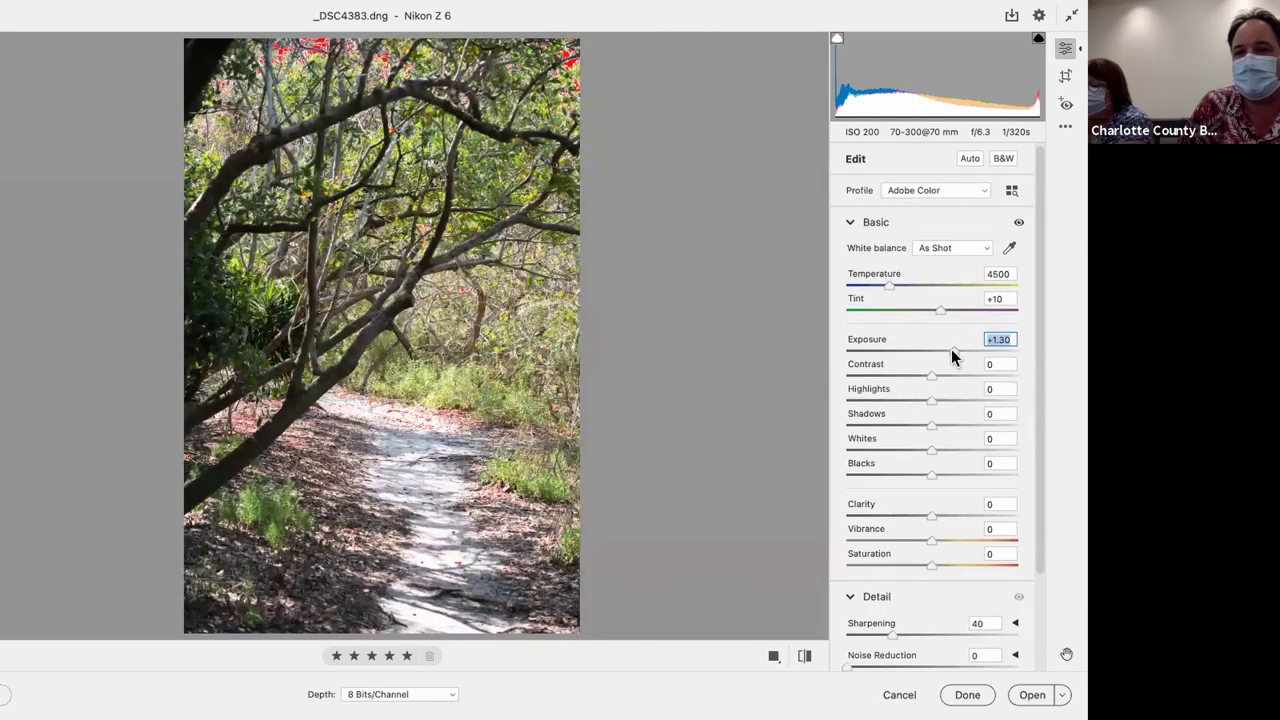
left_click_drag(951, 349, 956, 349)
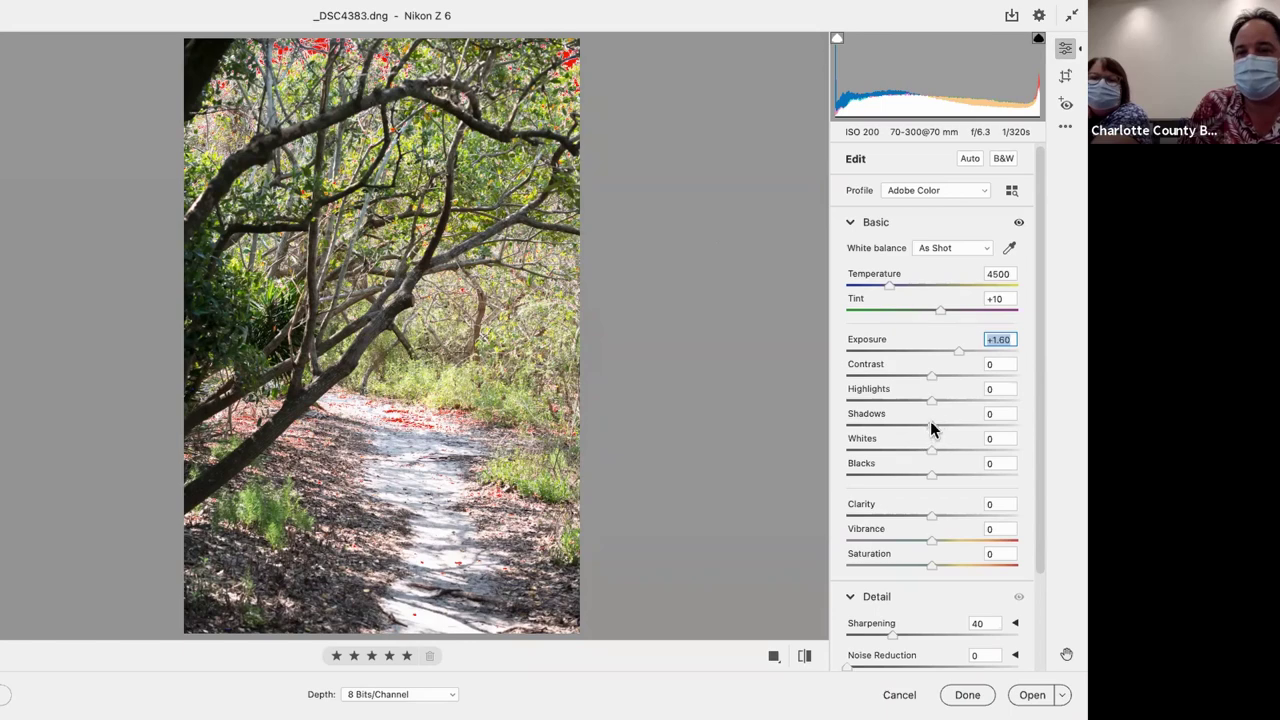
left_click_drag(932, 400, 825, 403)
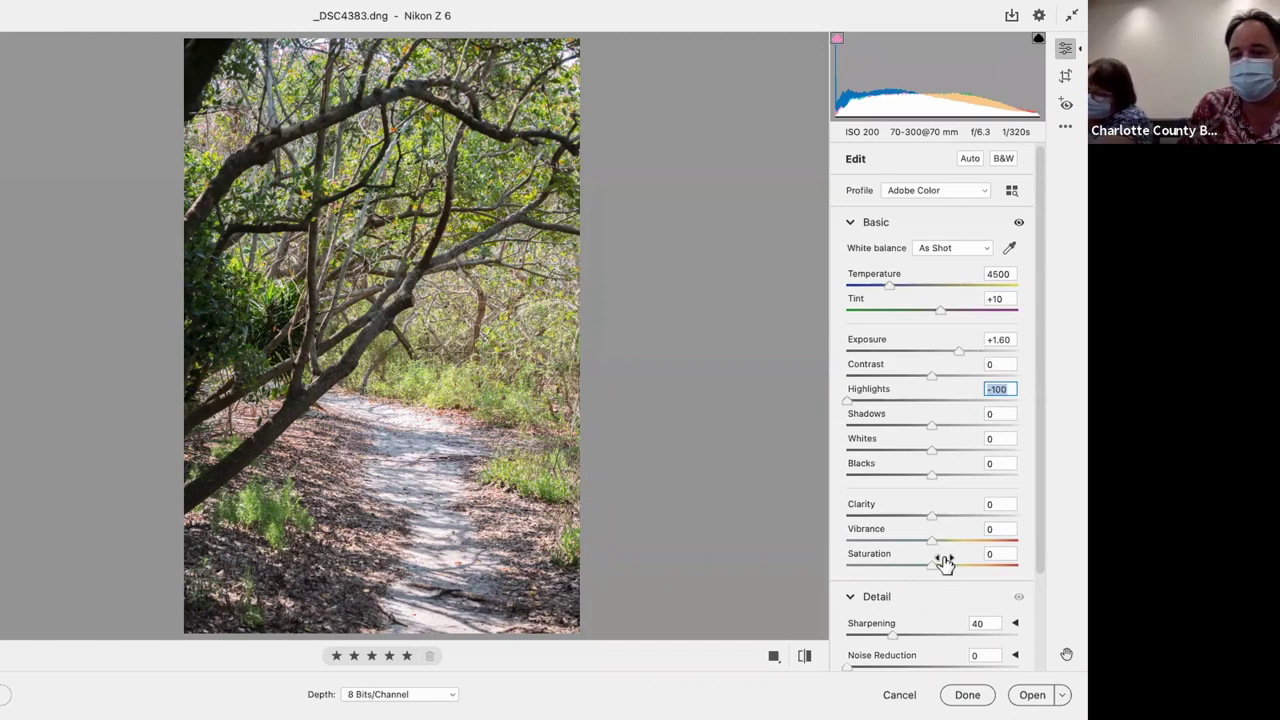
Turn off raw sharpening by setting Sharpening to 0 in the Detail settings
scroll(945, 563, "down", 1)
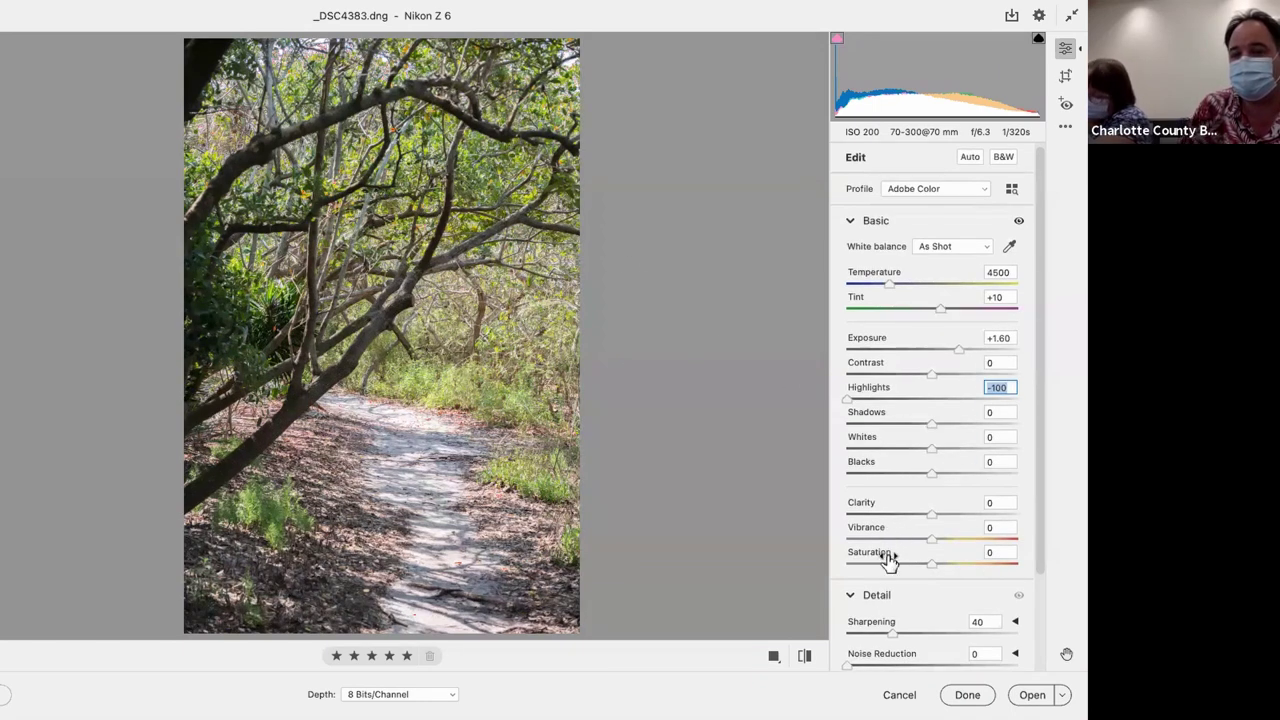
scroll(1040, 485, "down", 4)
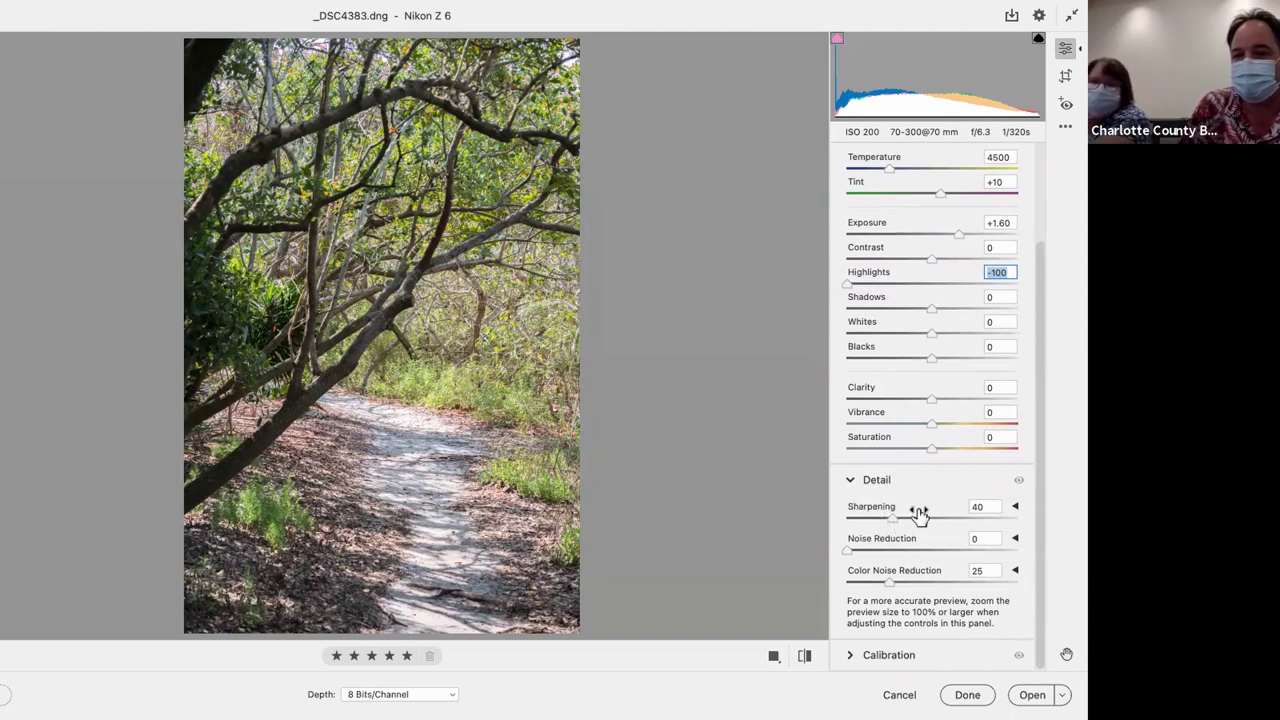
left_click_drag(892, 517, 801, 523)
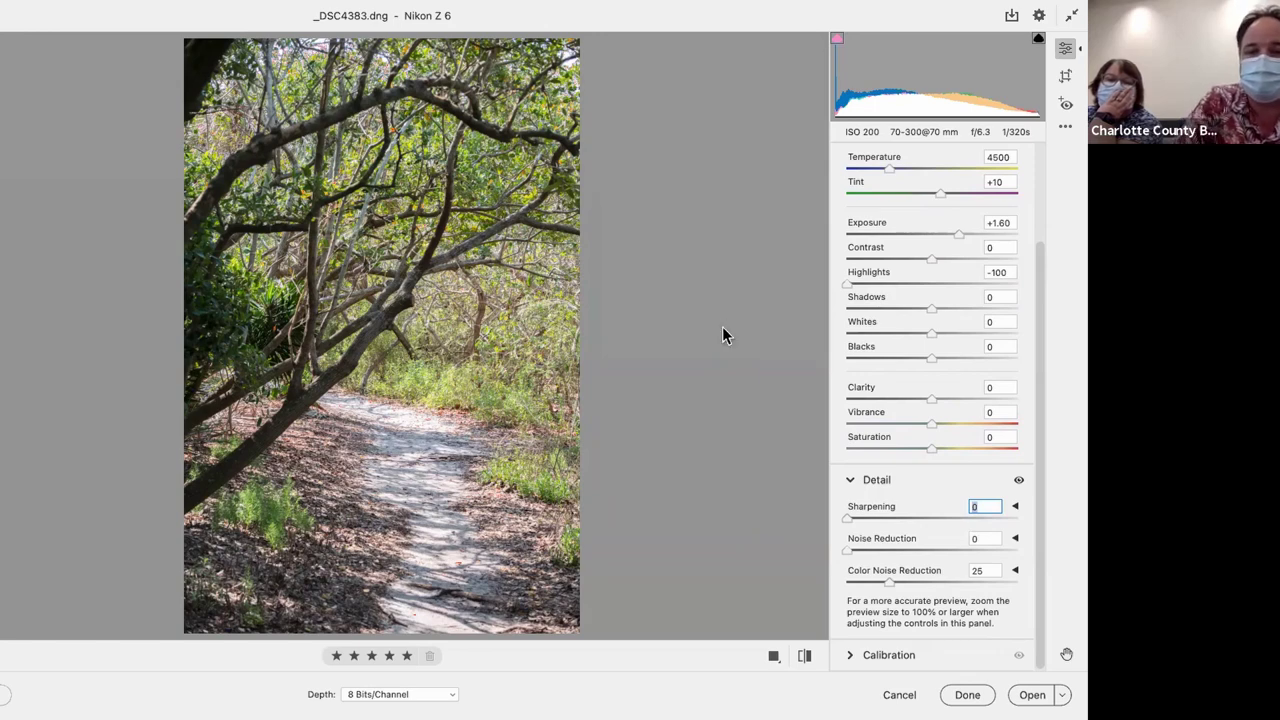
Toggle the preview repeatedly to compare the photo before and after the raw adjustments
key("p")
key("p")
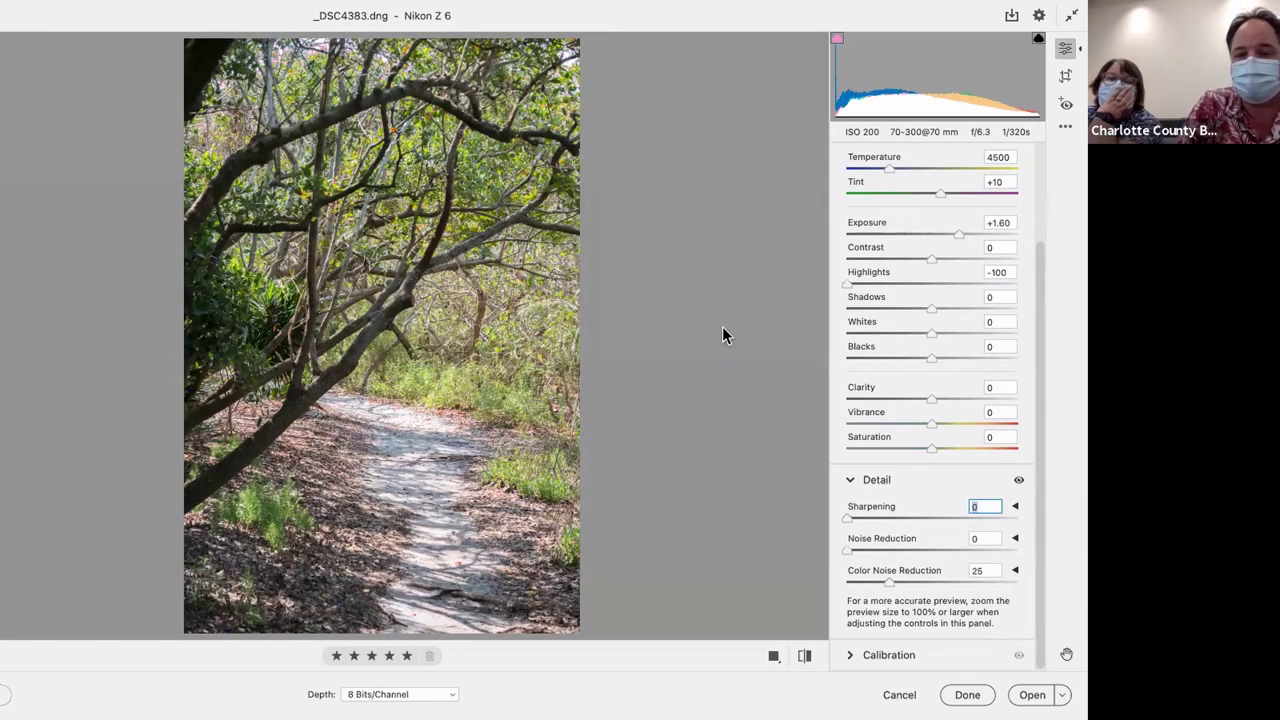
key("p")
key("p")
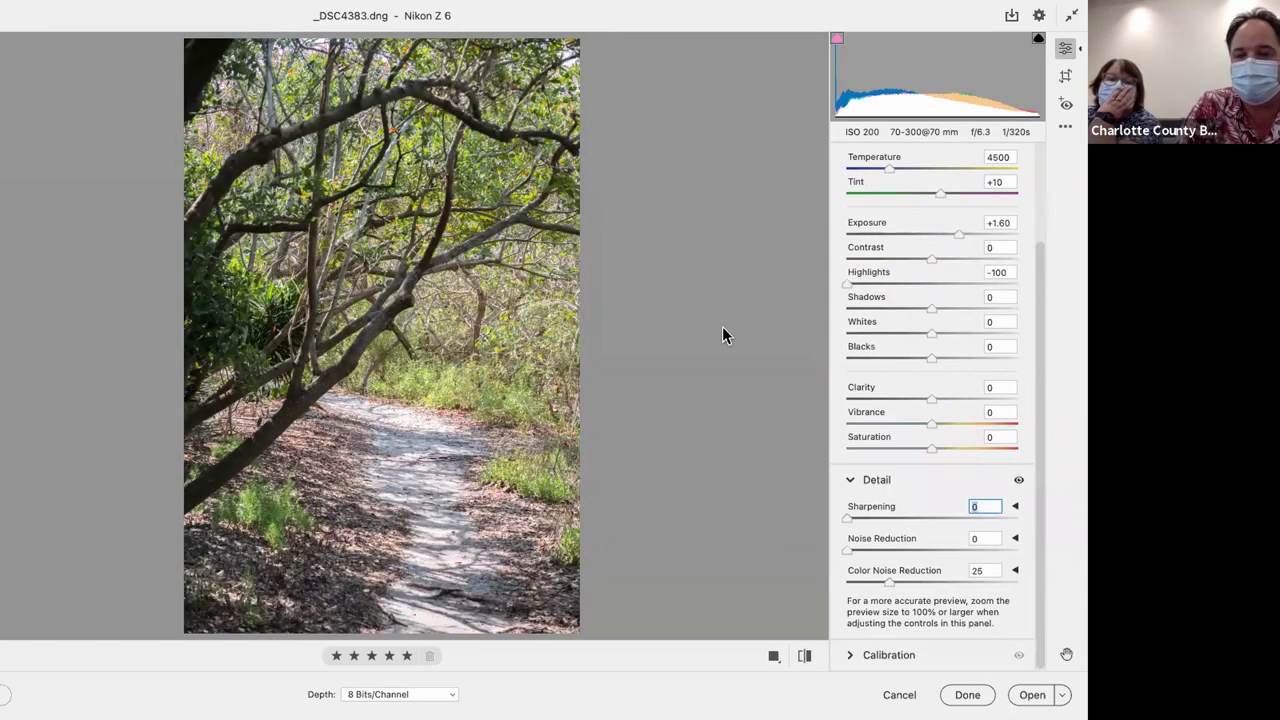
key("p")
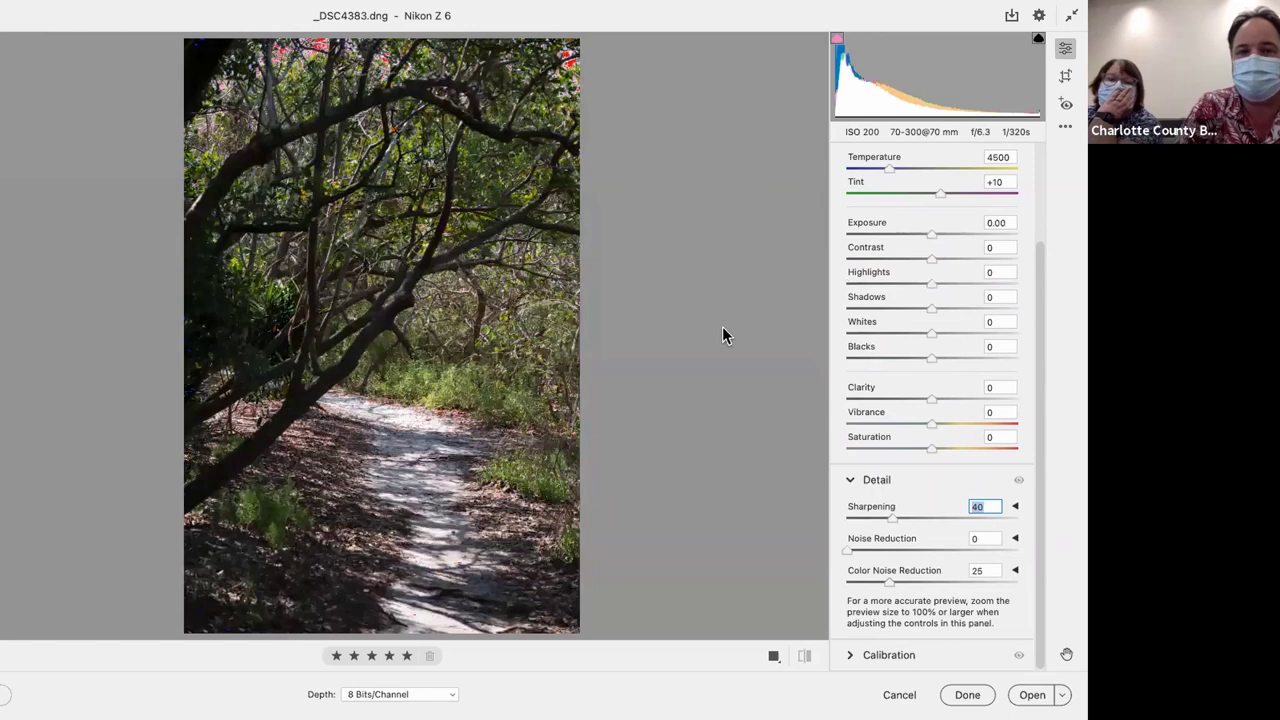
key("p")
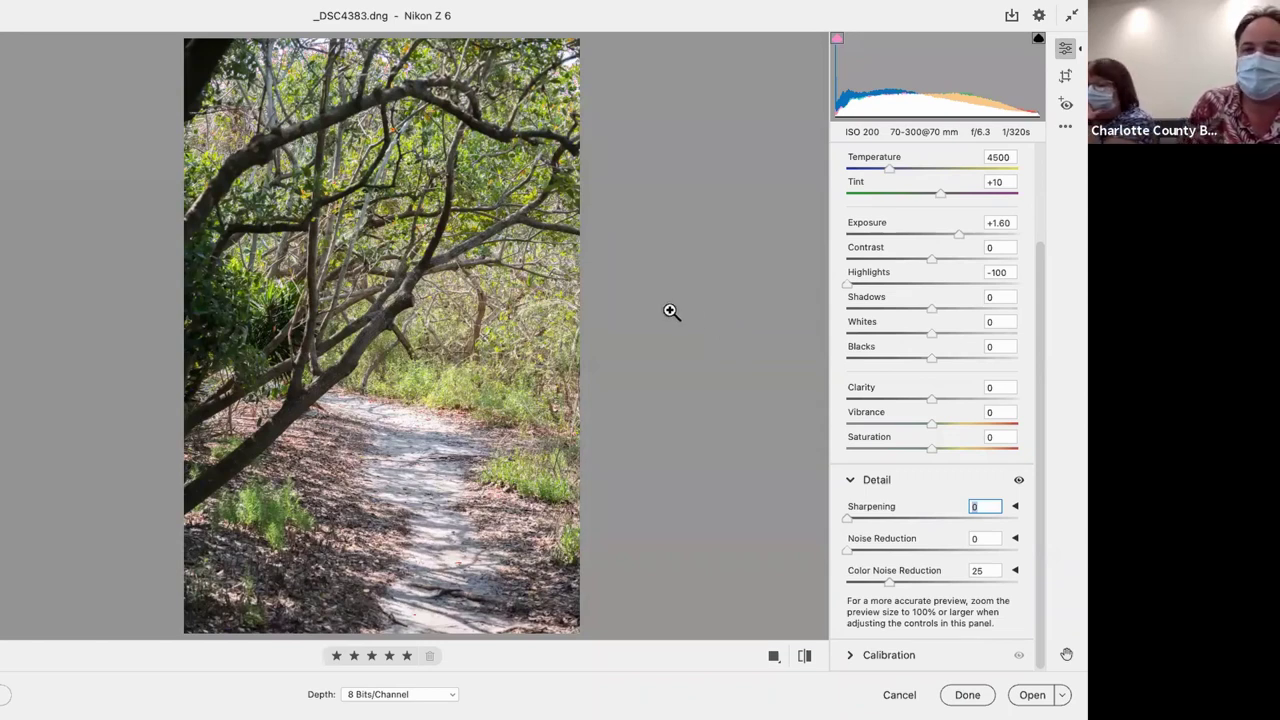
Set Exposure to +2.40 and open the adjusted raw photo in the Photoshop Elements editor
scroll(923, 320, "up", 1)
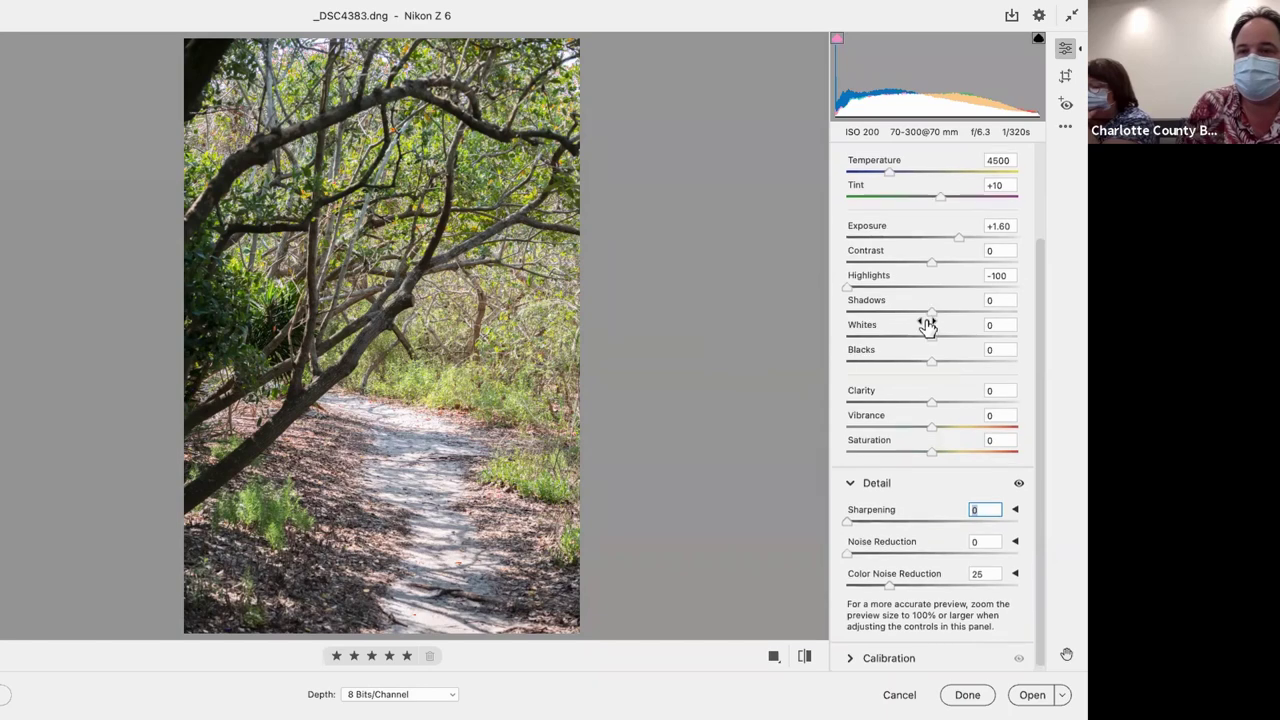
left_click_drag(957, 235, 971, 235)
left_click(972, 237)
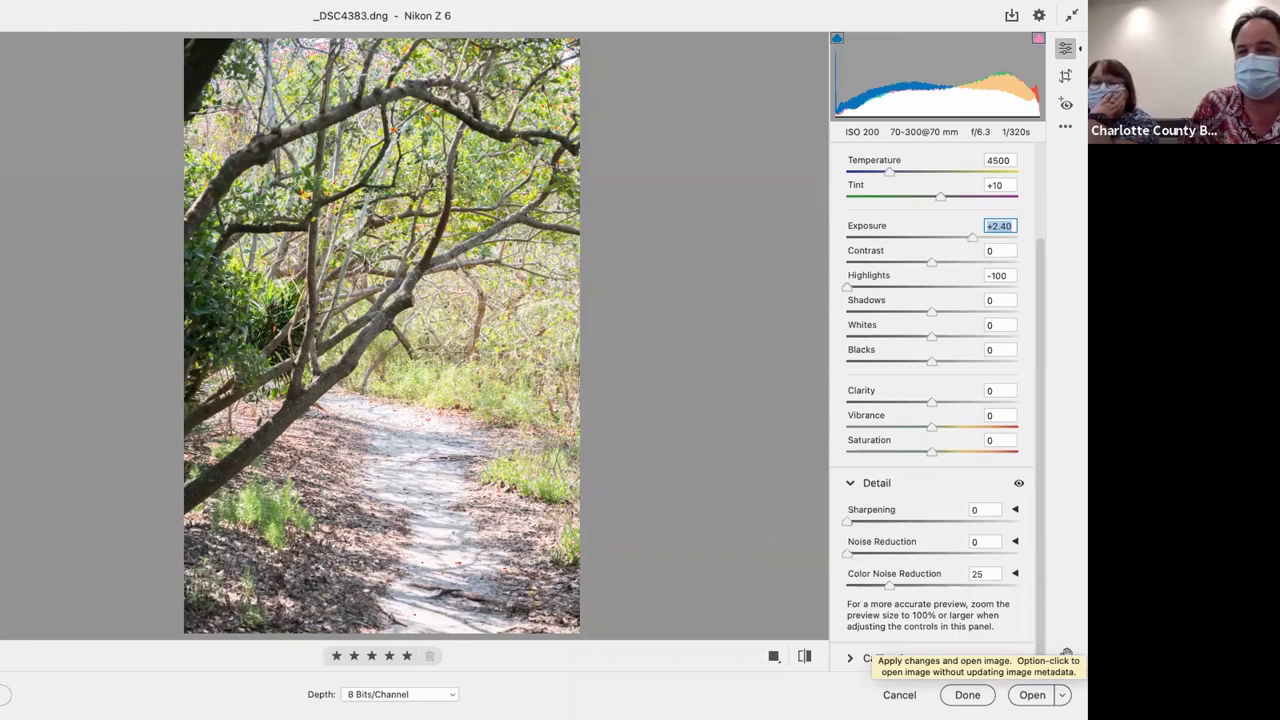
left_click(1032, 695)
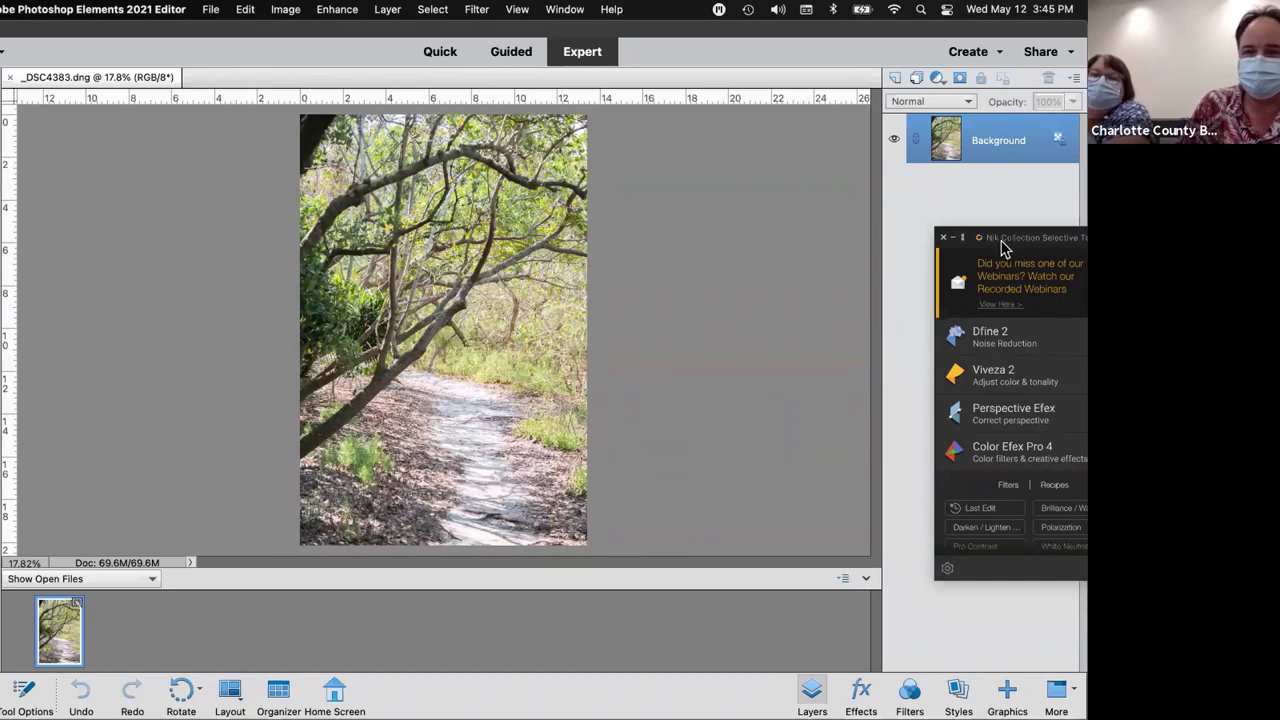
Move the Nik Collection Selective Tool off the layers list, view the available effects and Artistic filters, and return to the layers
left_click_drag(1031, 244, 747, 286)
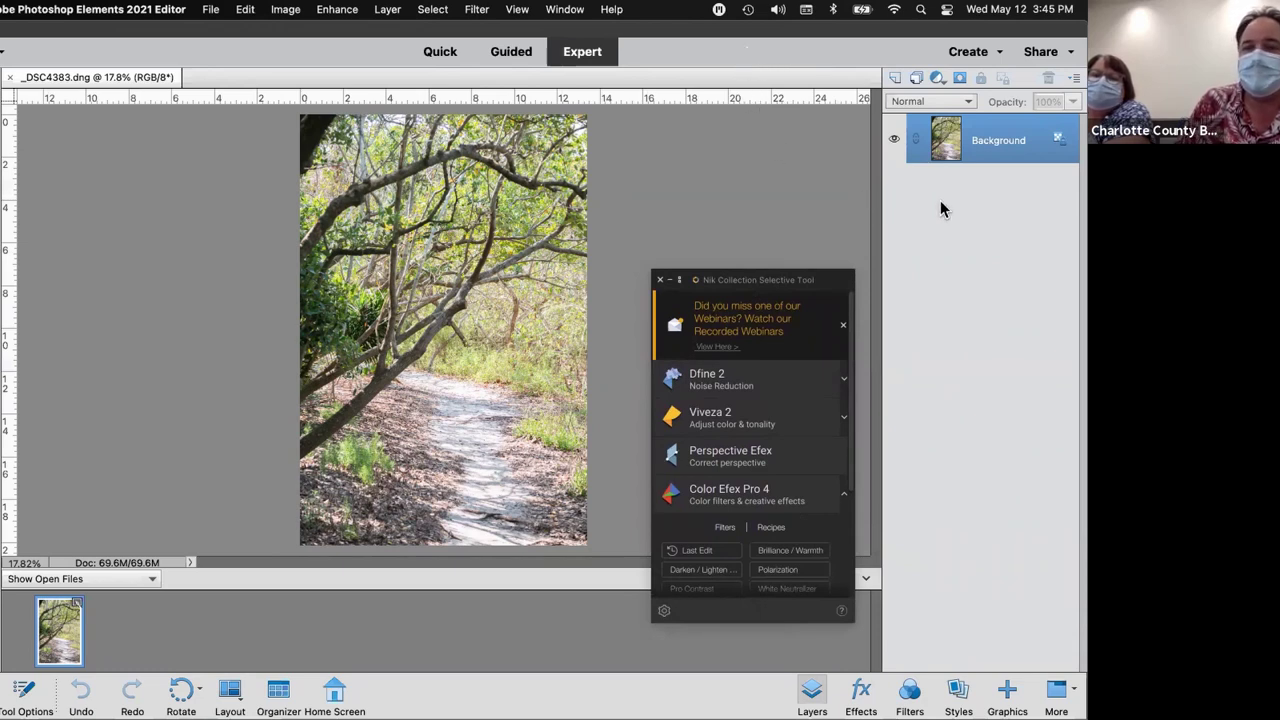
left_click(812, 695)
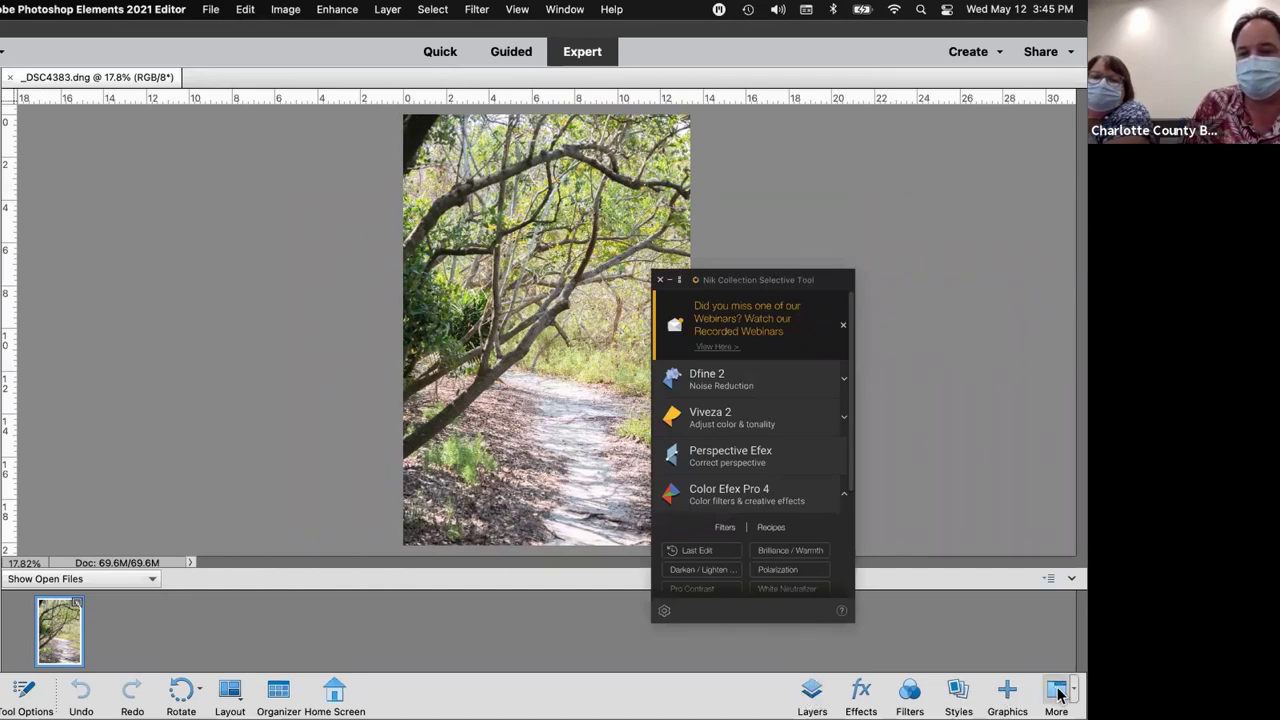
left_click(812, 694)
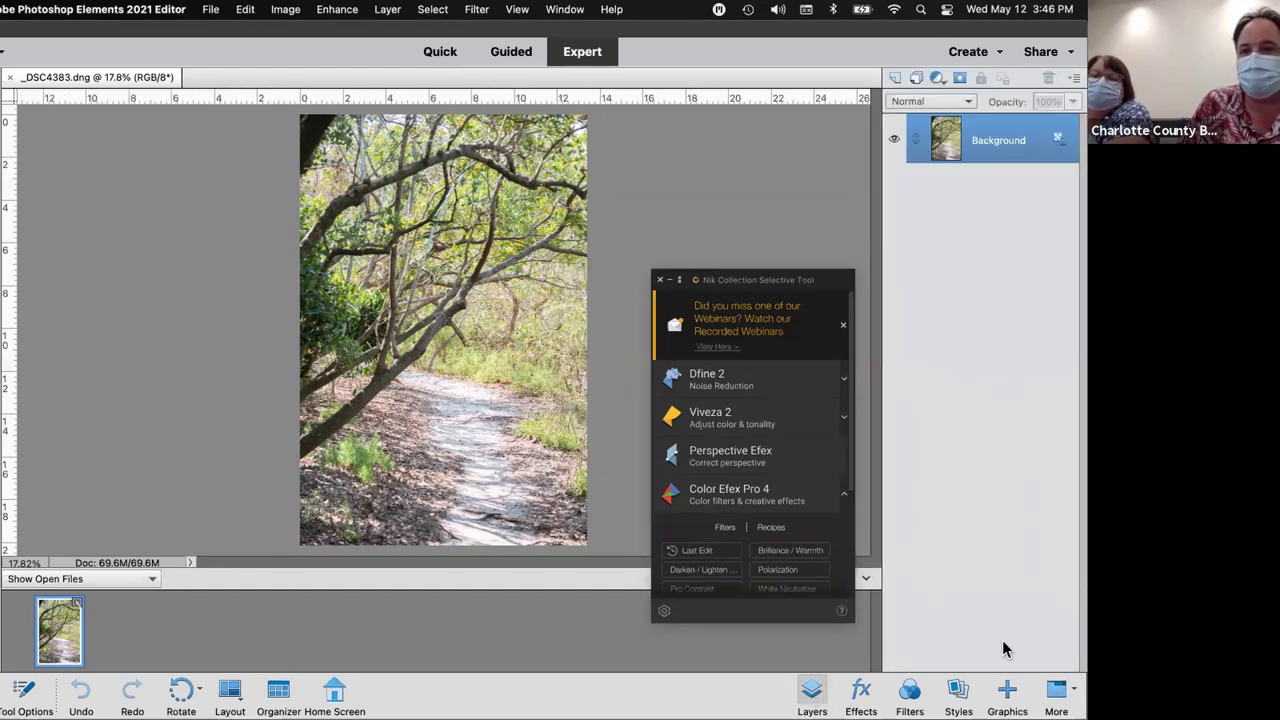
left_click(861, 694)
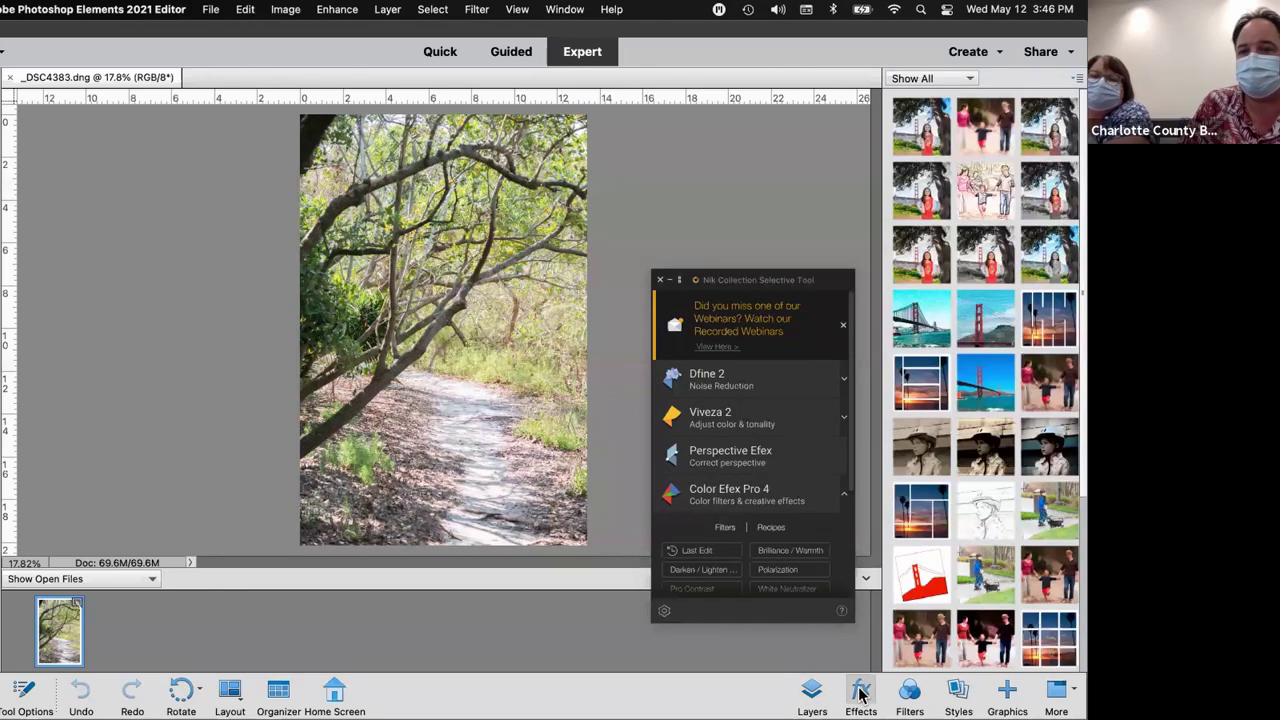
left_click(908, 692)
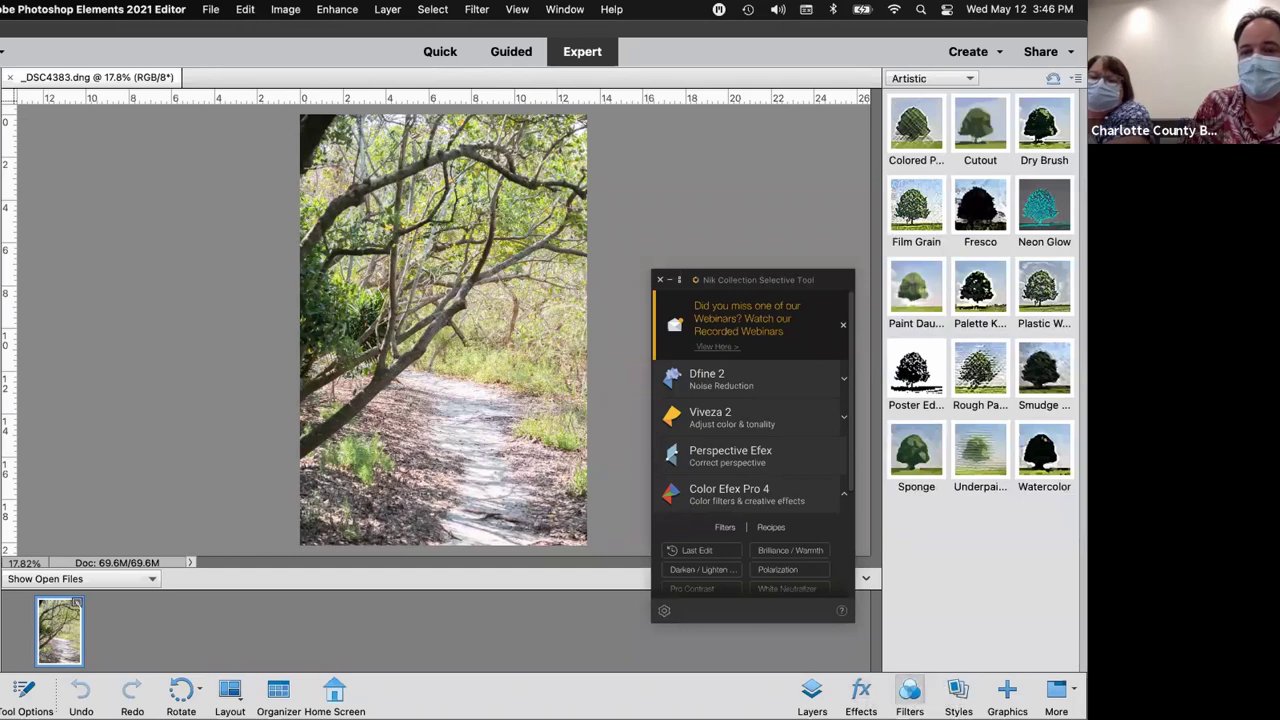
left_click(812, 697)
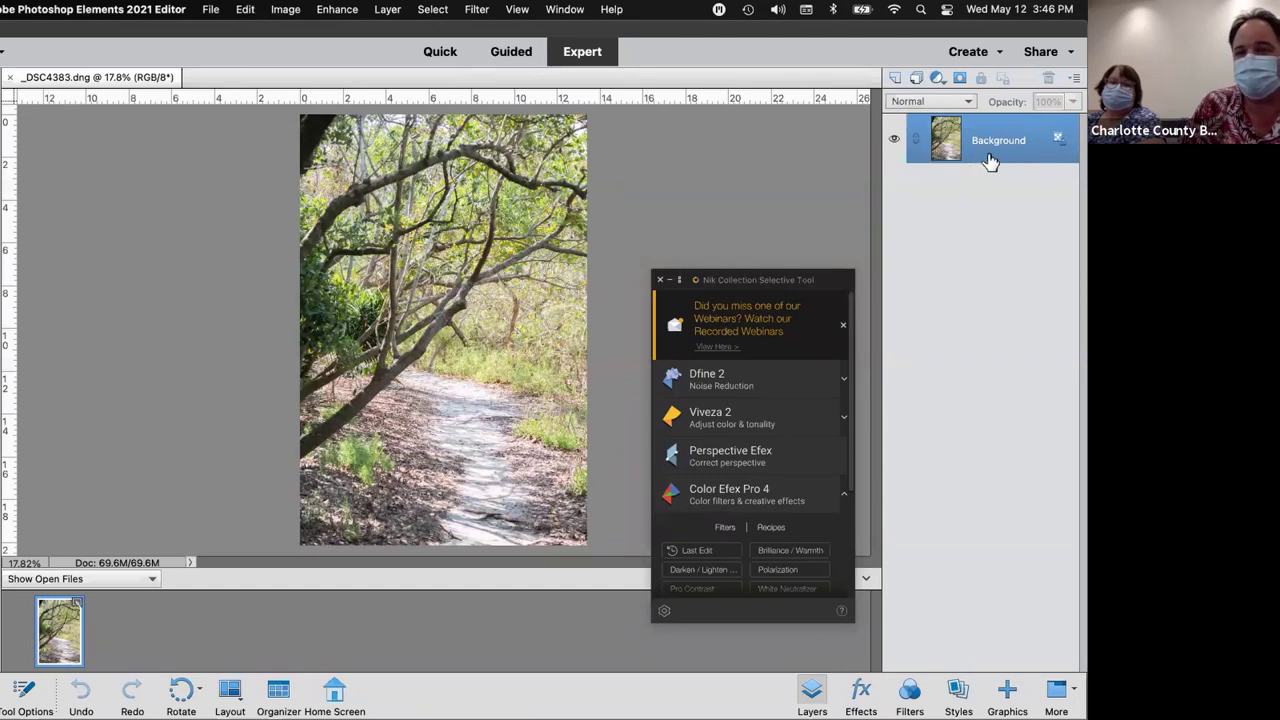
Add a blank layer above the Background and name it Squiggles
left_click(896, 80)
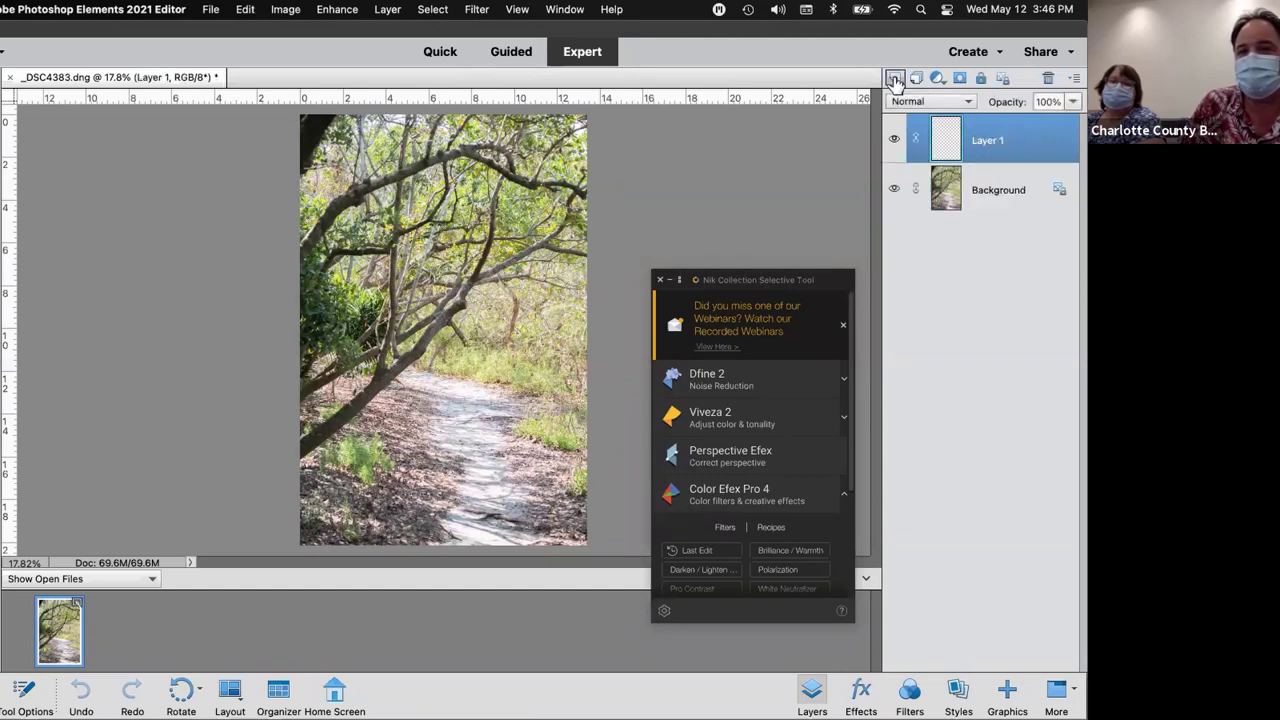
double_click(988, 143)
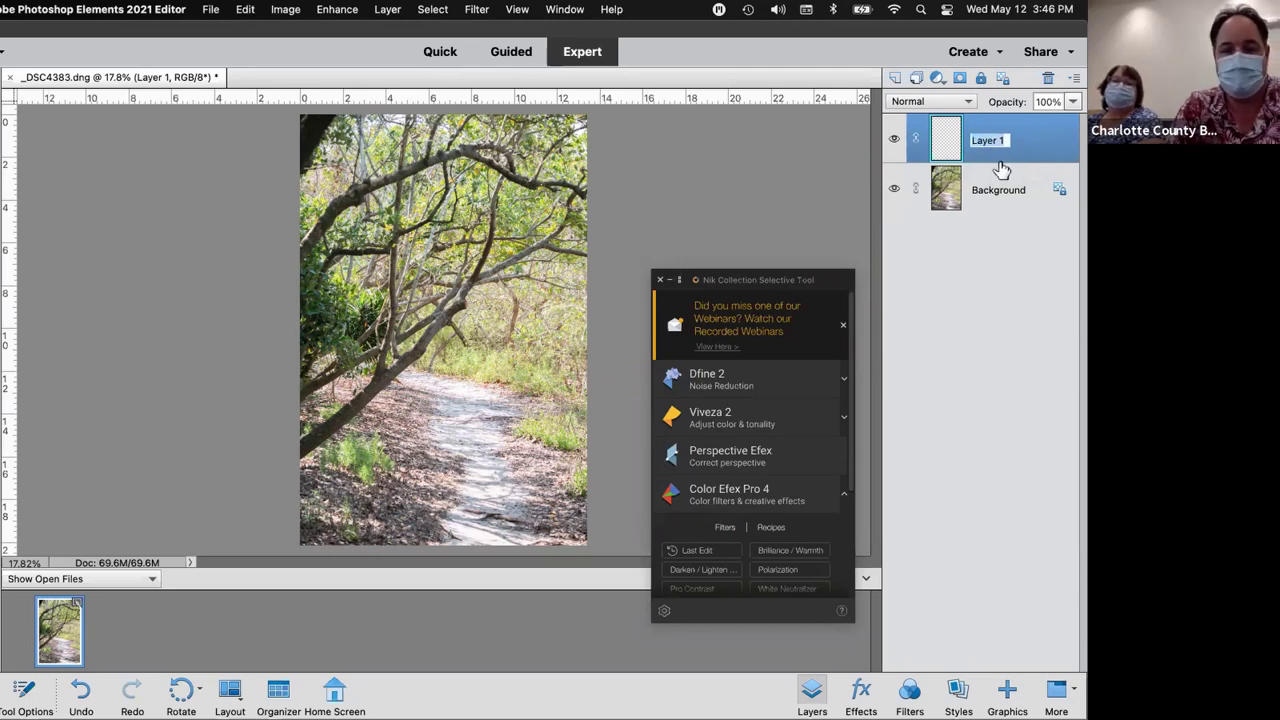
type("Squ")
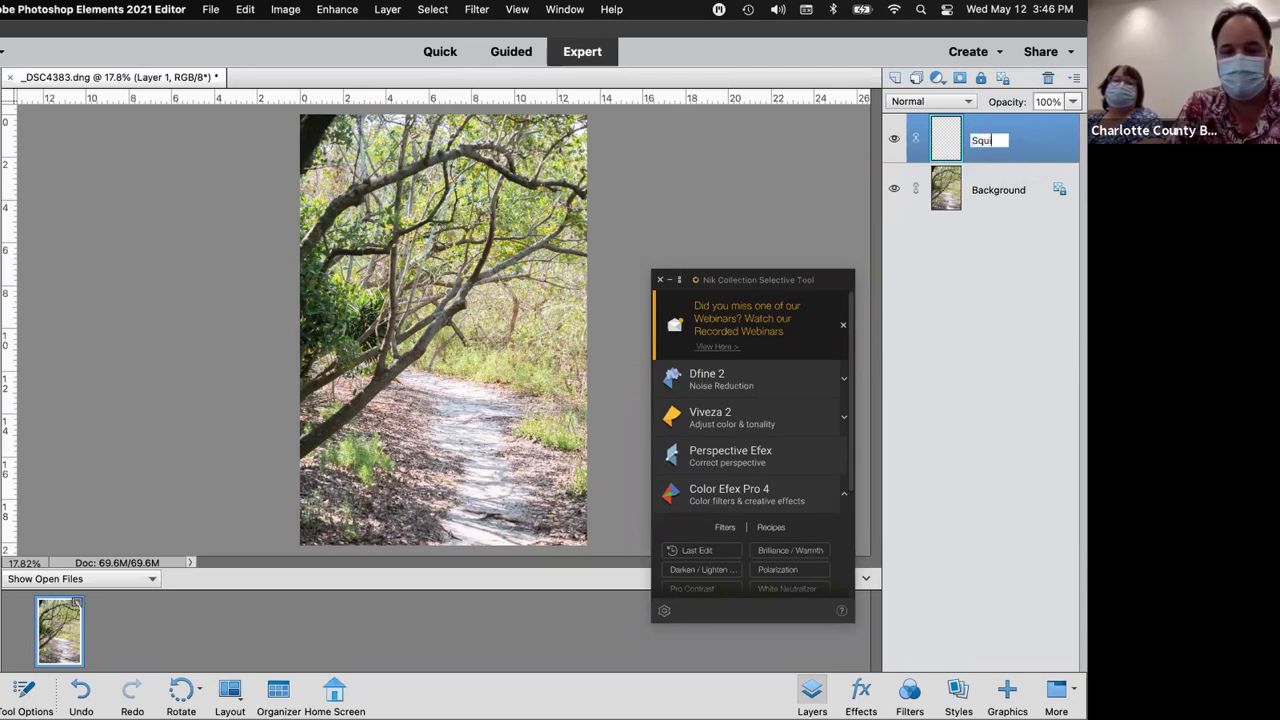
type("iggles")
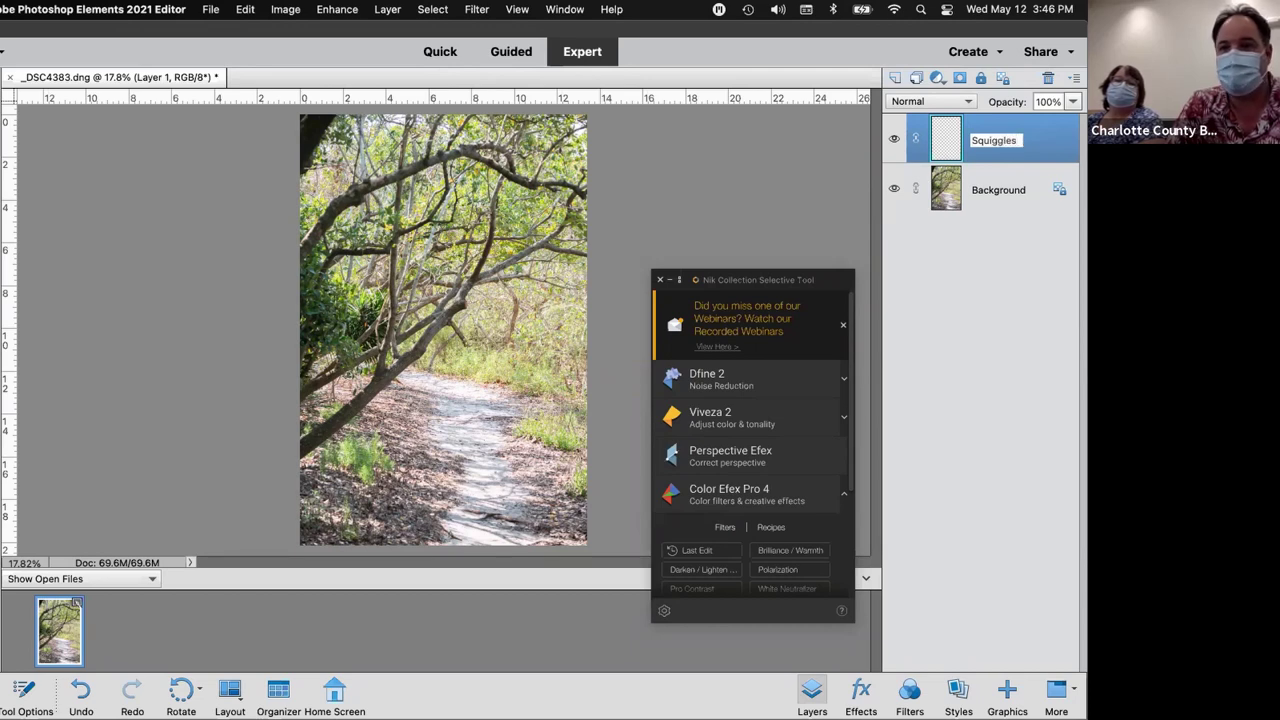
key("Return")
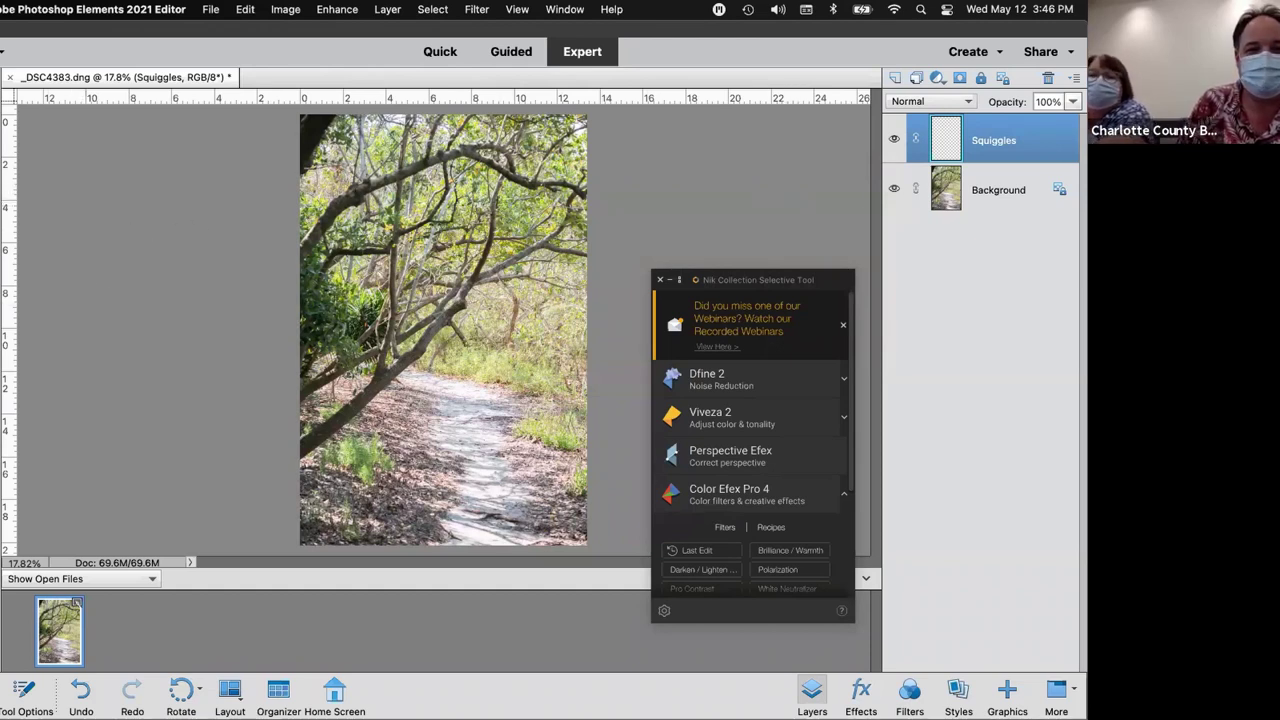
Paint gold scribbles across the middle of the photo on the Squiggles layer with the 60 px Brush tool
left_click(3, 325)
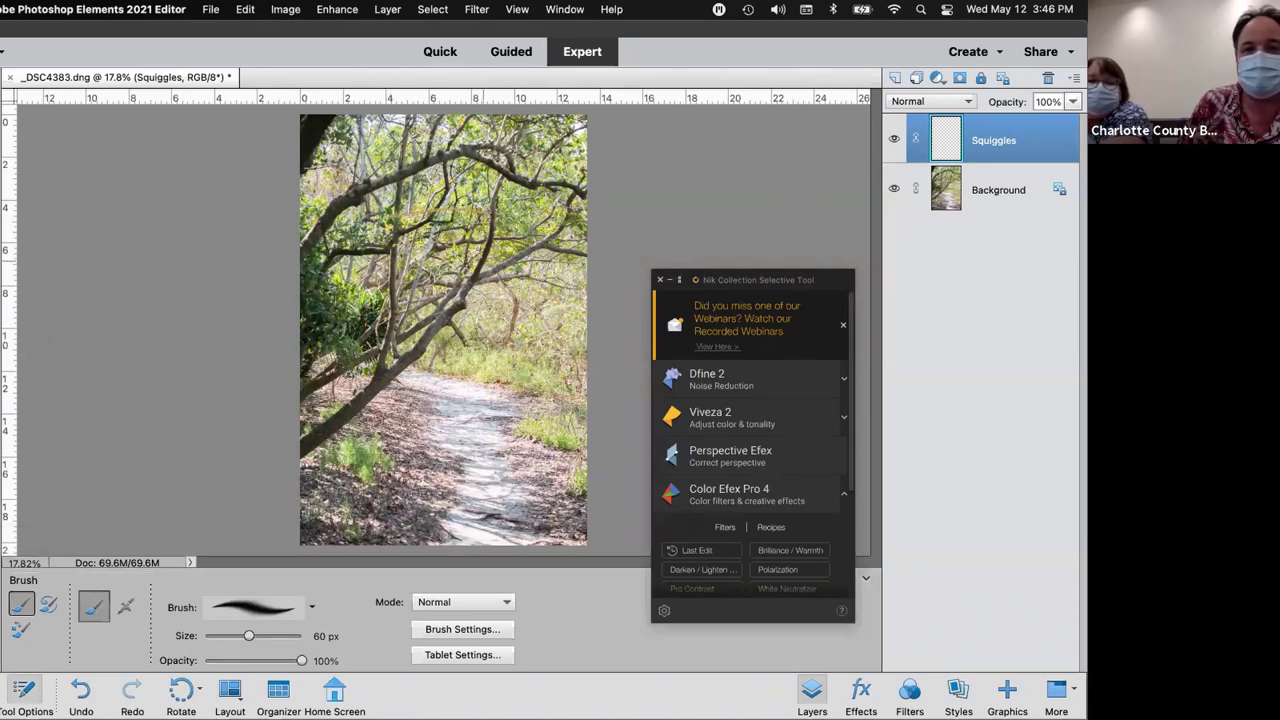
mouse_move(491, 416)
left_mouse_down()
mouse_move(475, 438)
mouse_move(470, 300)
mouse_move(440, 228)
left_mouse_up()
mouse_move(513, 300)
left_mouse_down()
mouse_move(566, 300)
mouse_move(498, 198)
mouse_move(410, 190)
mouse_move(462, 262)
left_mouse_up()
mouse_move(440, 322)
left_mouse_down()
mouse_move(500, 440)
mouse_move(400, 440)
mouse_move(390, 350)
mouse_move(505, 438)
left_mouse_up()
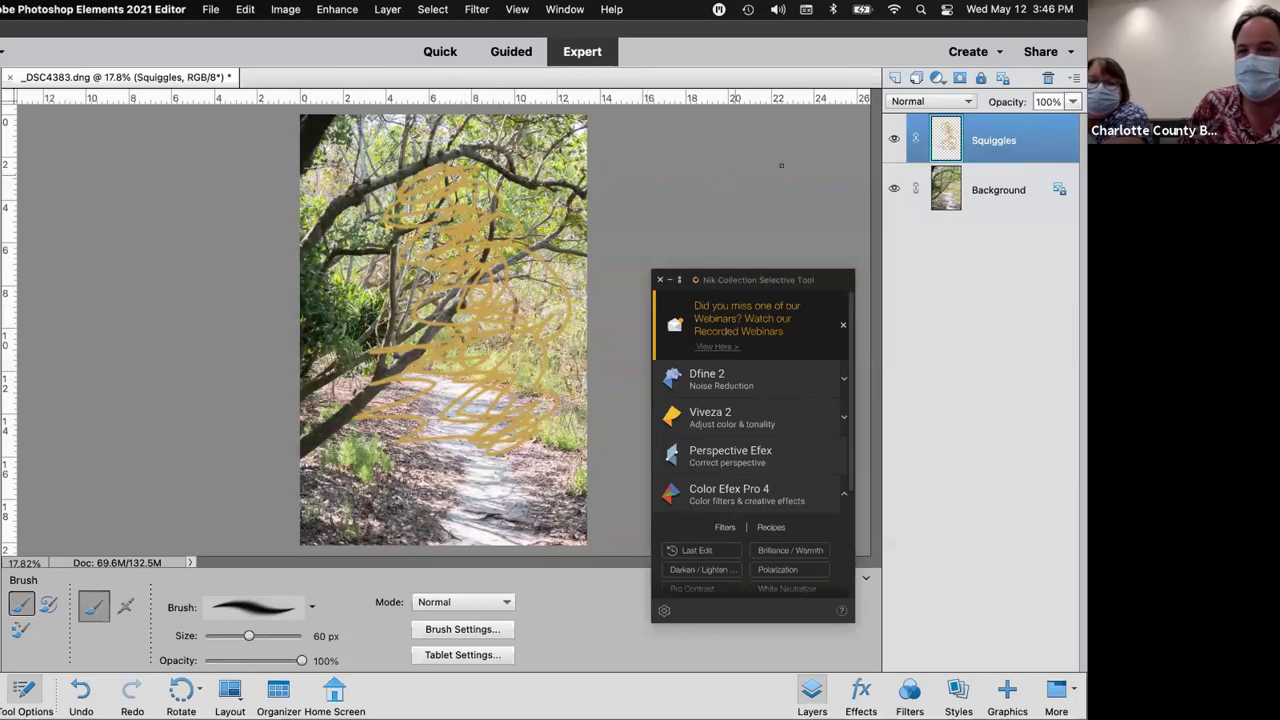
Hide and show the Squiggles and Background layers in turn to examine what each contributes, leaving both visible
left_click(894, 140)
left_click(894, 140)
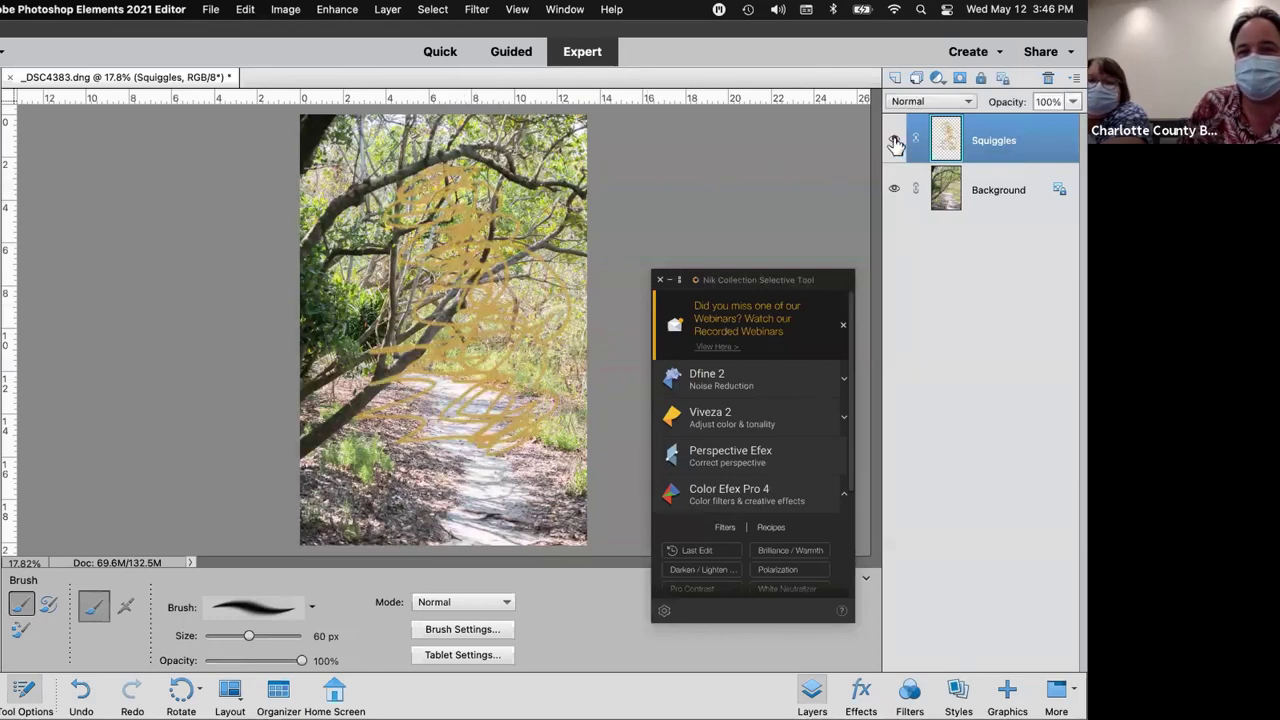
left_click(894, 140)
left_click(894, 140)
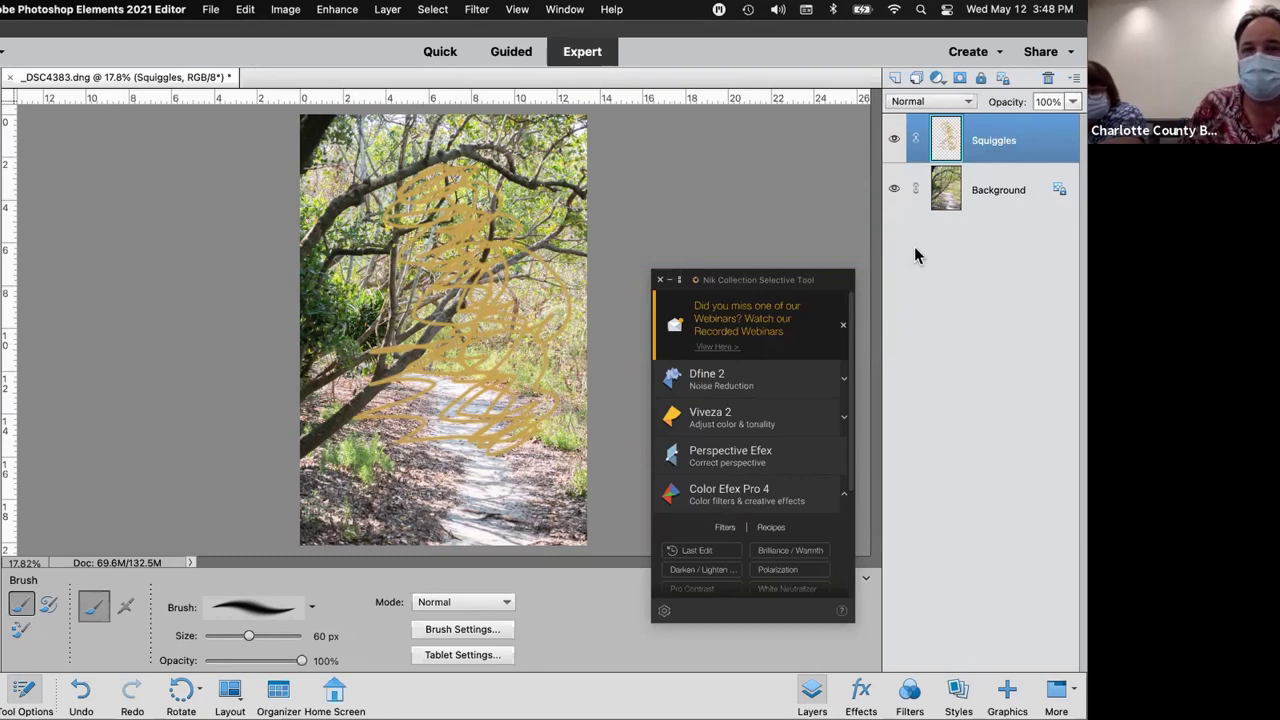
left_click(894, 190)
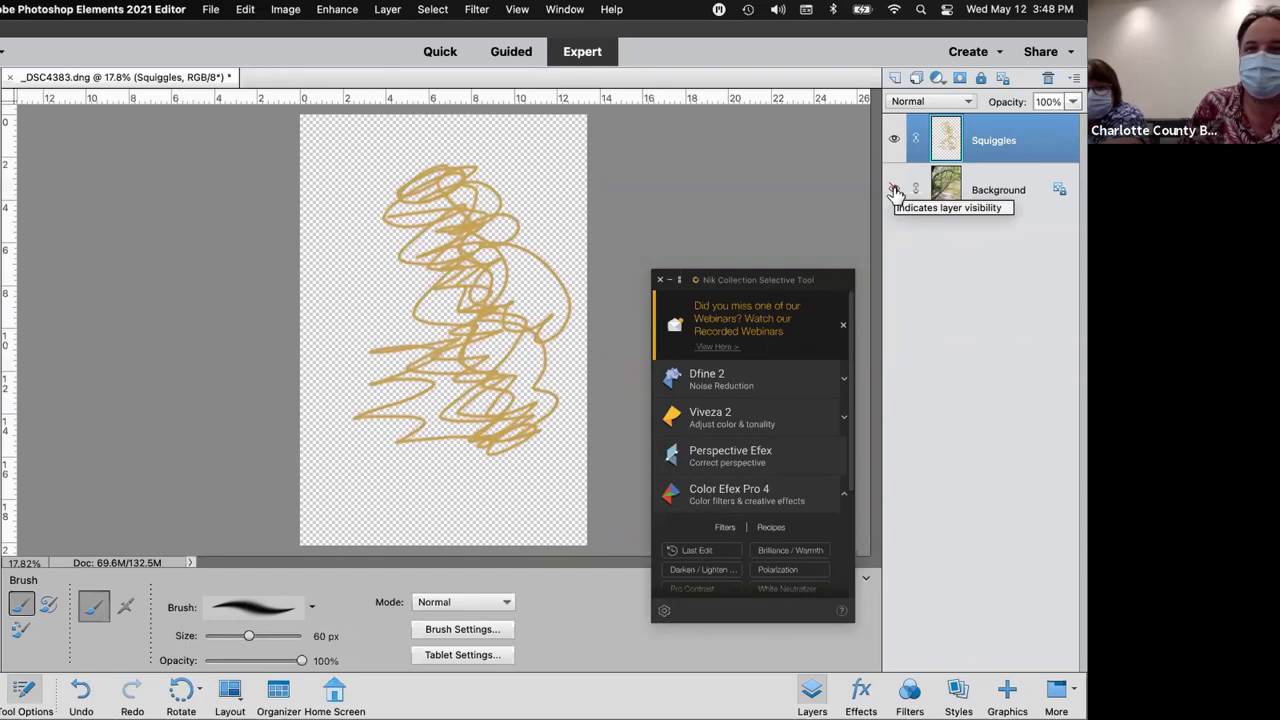
left_click(894, 190)
left_click(894, 140)
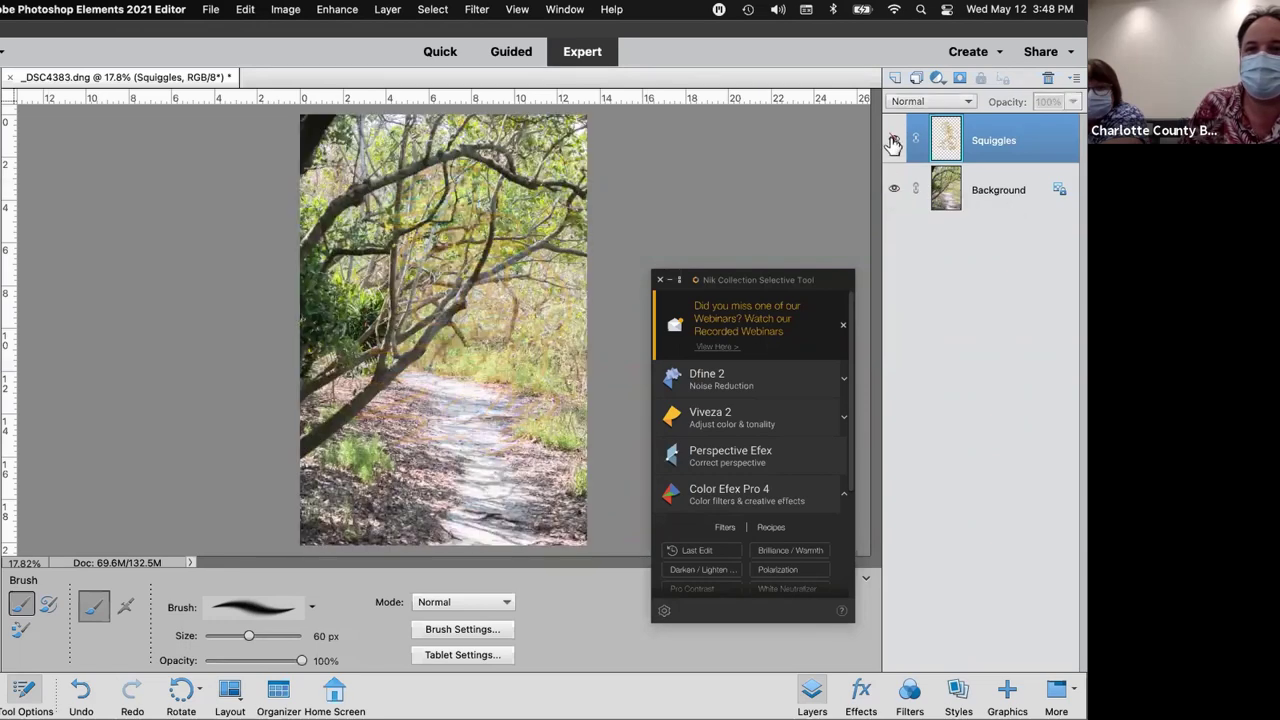
left_click(894, 140)
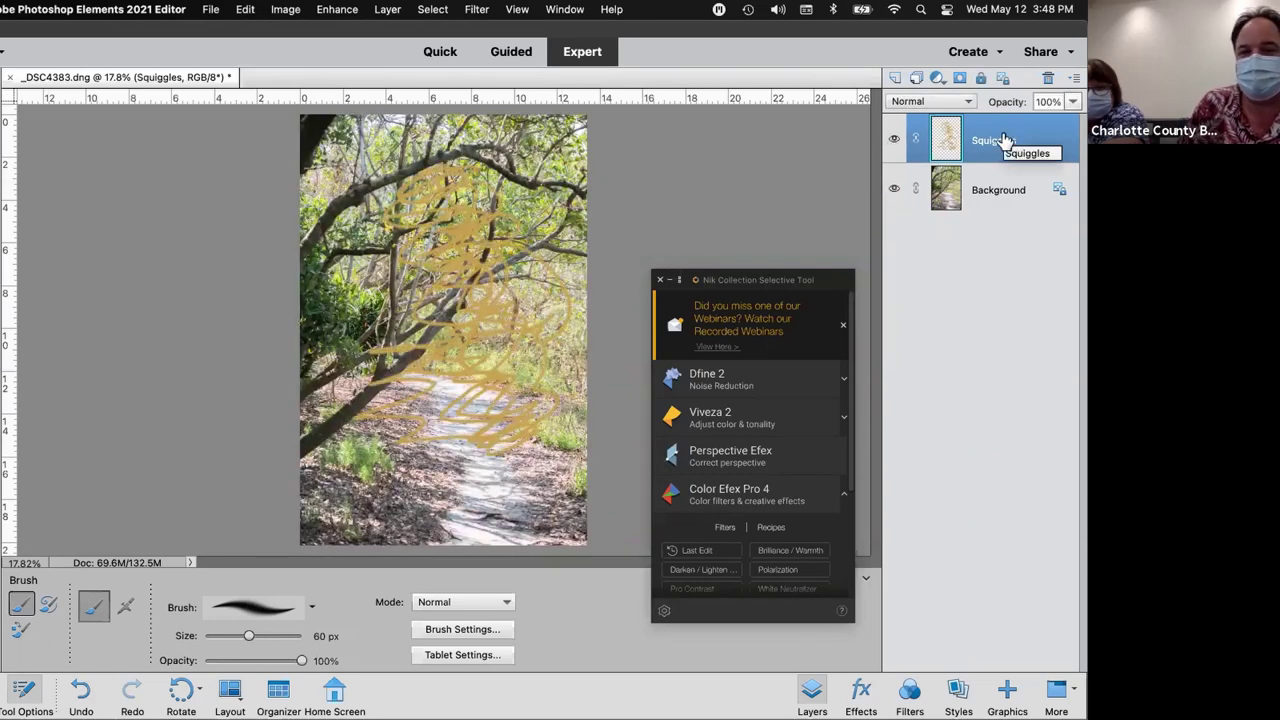
Delete the Squiggles layer and move the Nik Collection Selective Tool clear of the brush options
left_click(1048, 78)
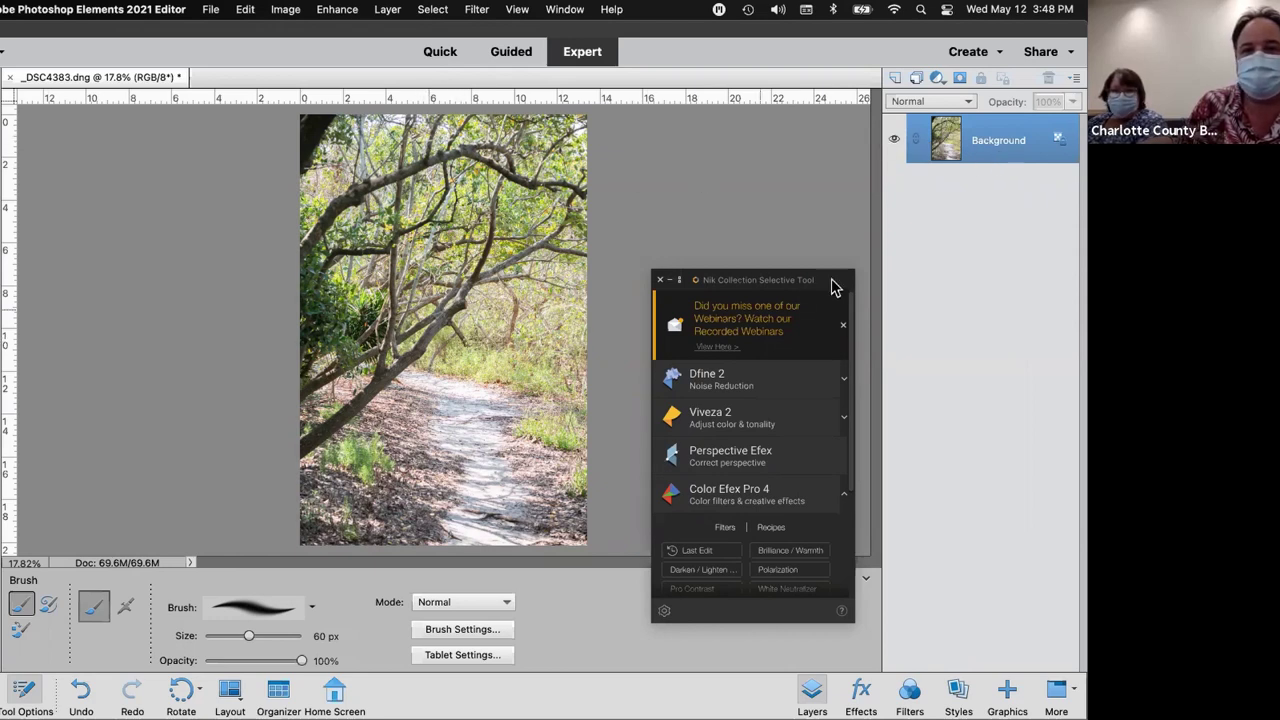
left_click_drag(777, 285, 777, 189)
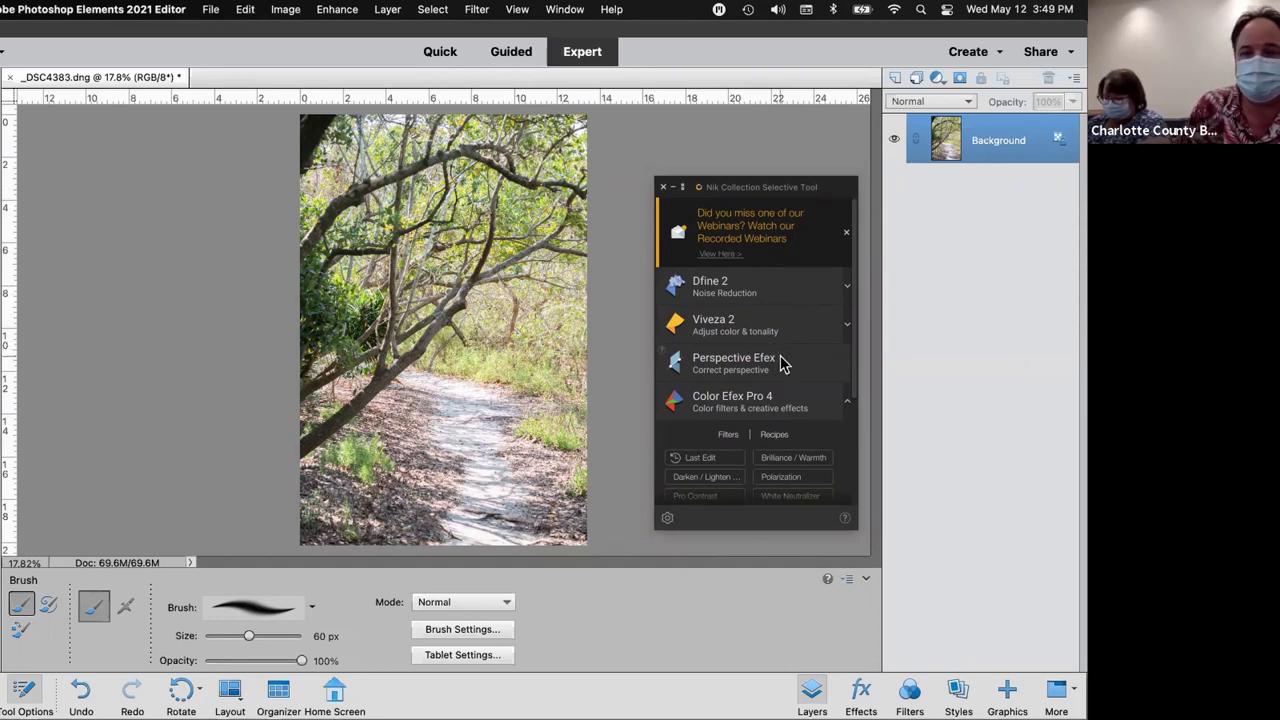
Open the trail photo in Silver Efex Pro 2 and set the global Contrast to 7%
scroll(785, 360, "down", 4)
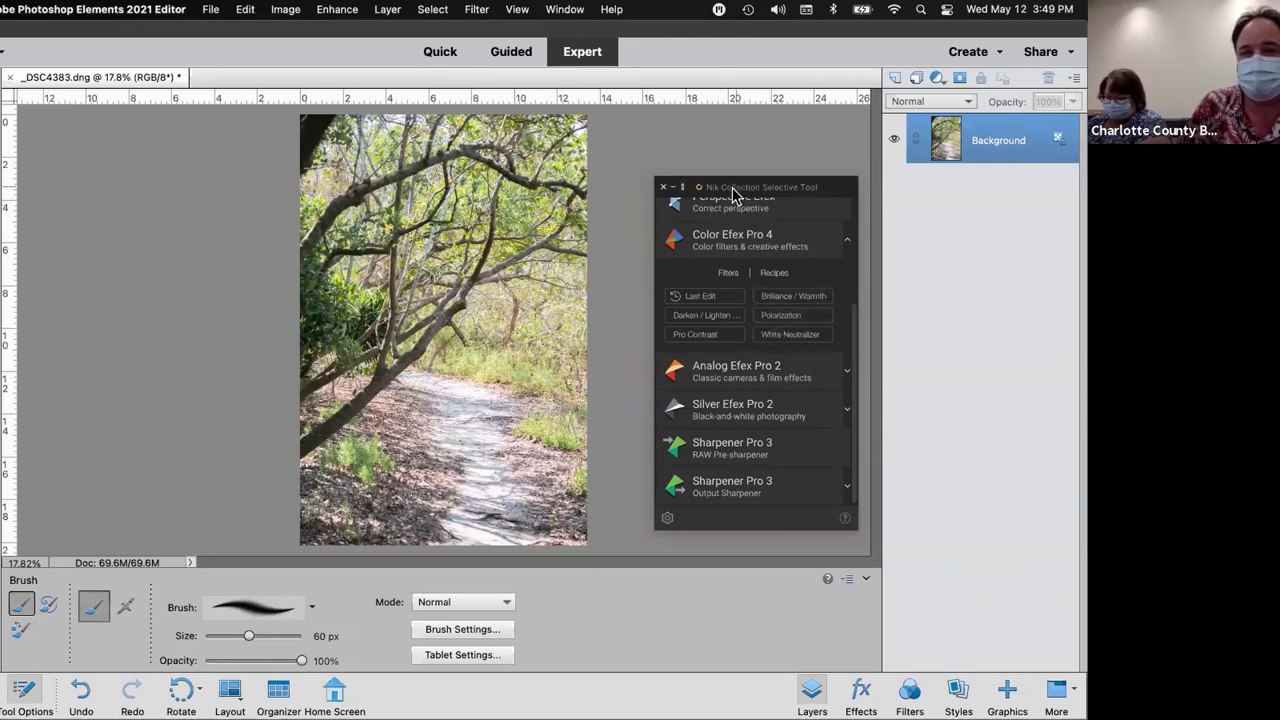
left_click(720, 410)
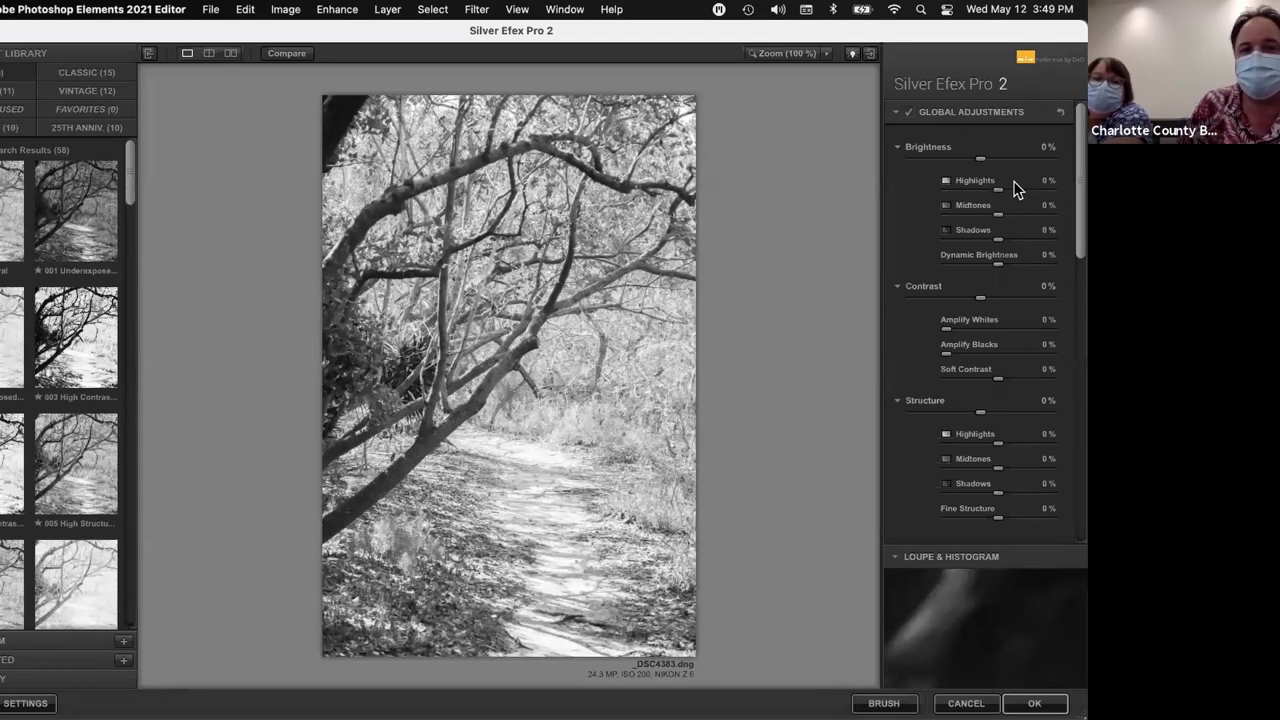
left_click(940, 328)
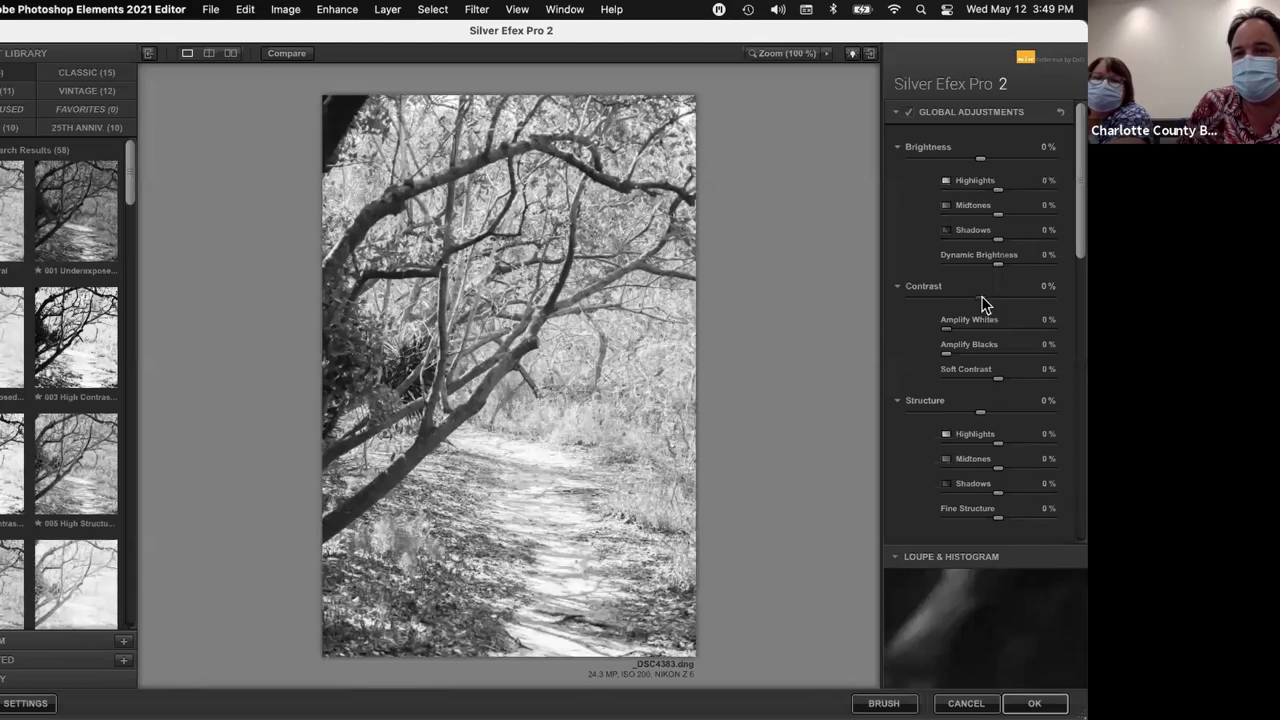
mouse_move(982, 299)
left_mouse_down()
mouse_move(1014, 309)
mouse_move(991, 304)
left_mouse_up()
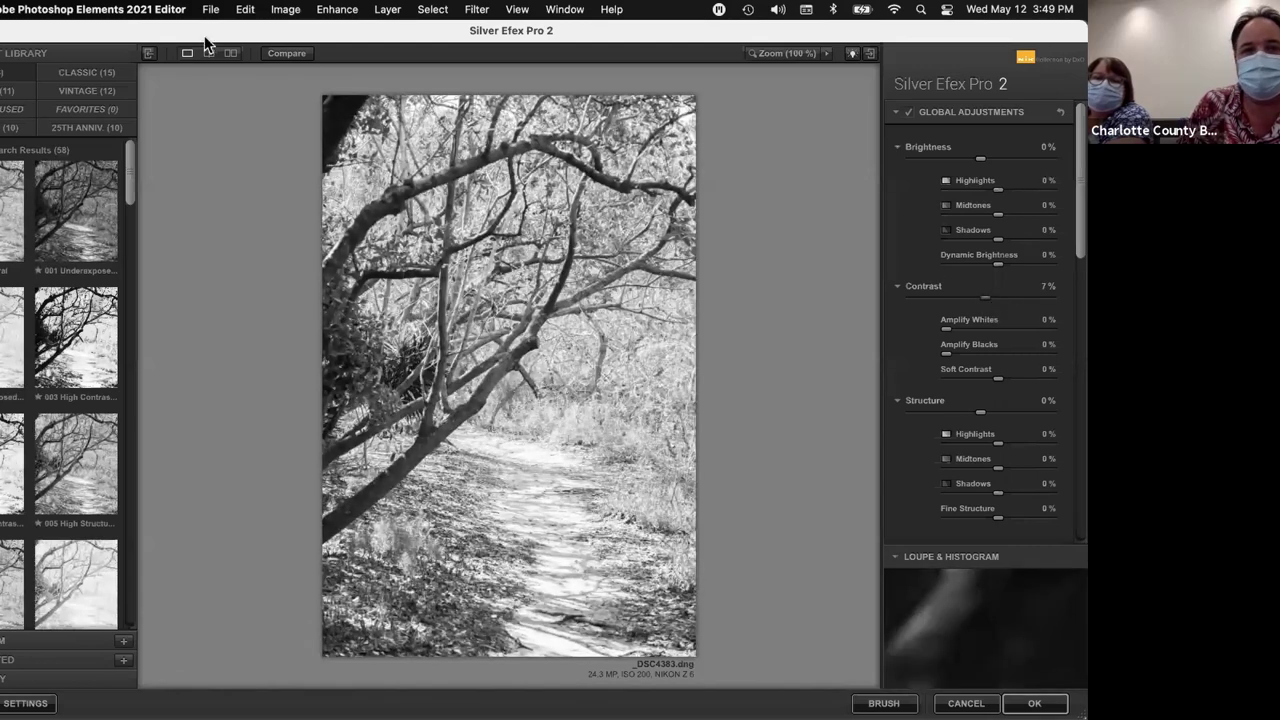
Set Amplify Whites to 51%, Amplify Blacks to 64% and Structure to 11%, comparing before and after in the split preview
left_click(210, 54)
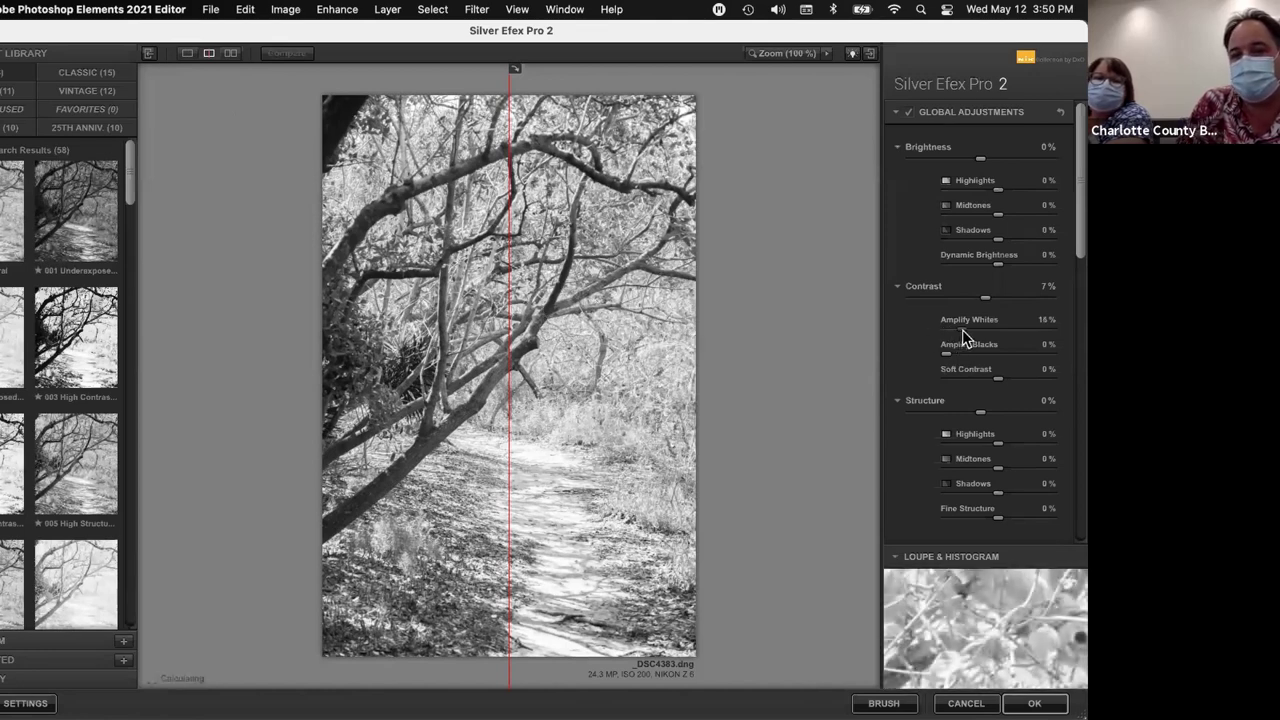
left_click_drag(946, 356, 1044, 364)
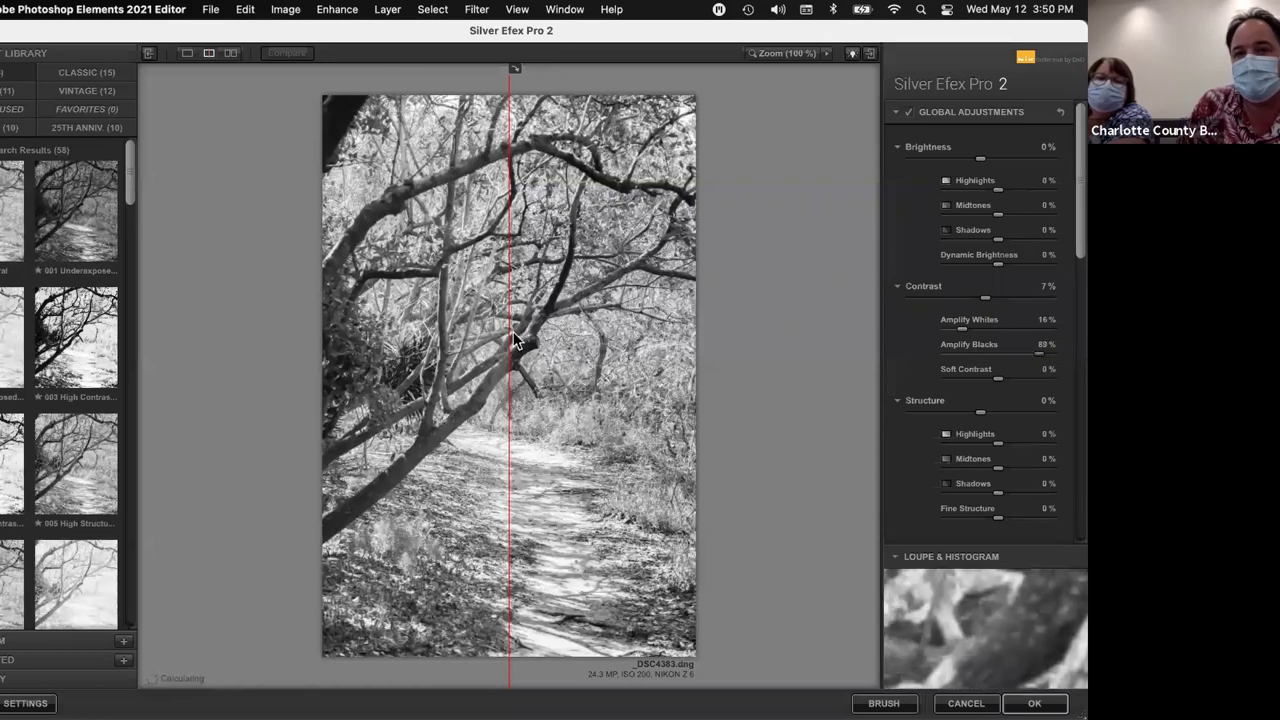
left_click_drag(511, 345, 397, 442)
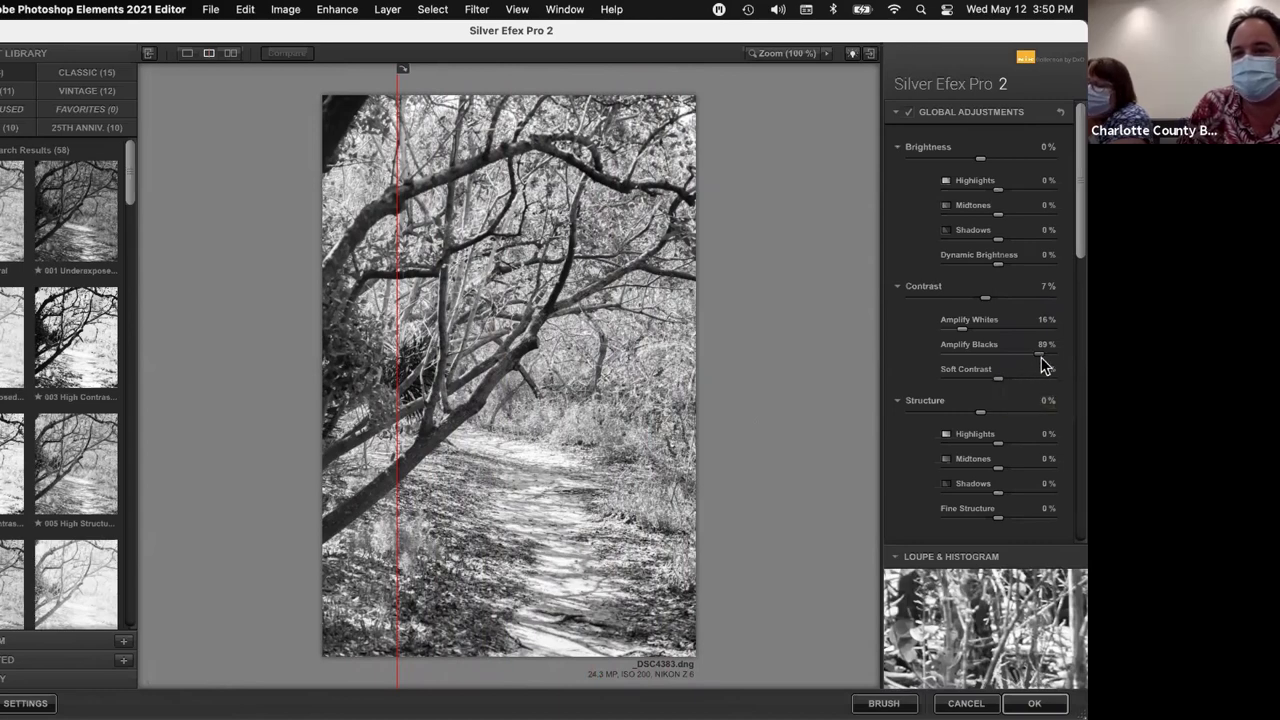
left_click_drag(1038, 353, 1020, 356)
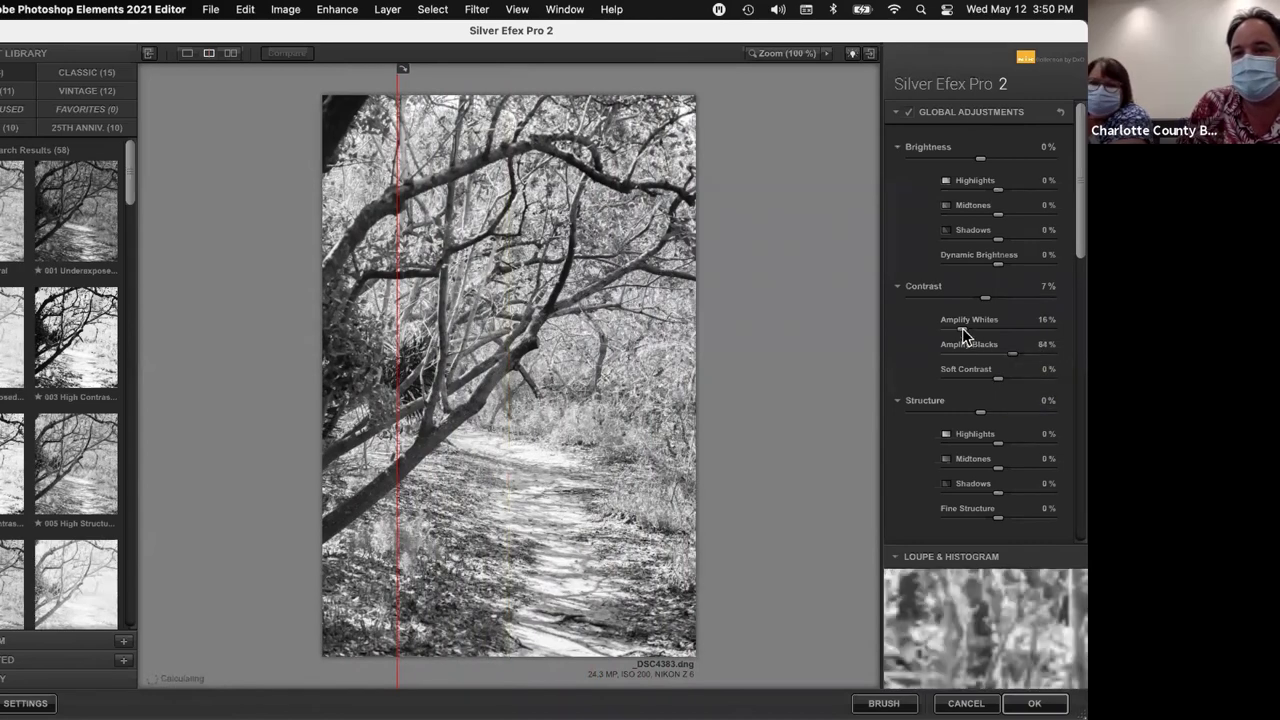
left_click_drag(960, 329, 968, 329)
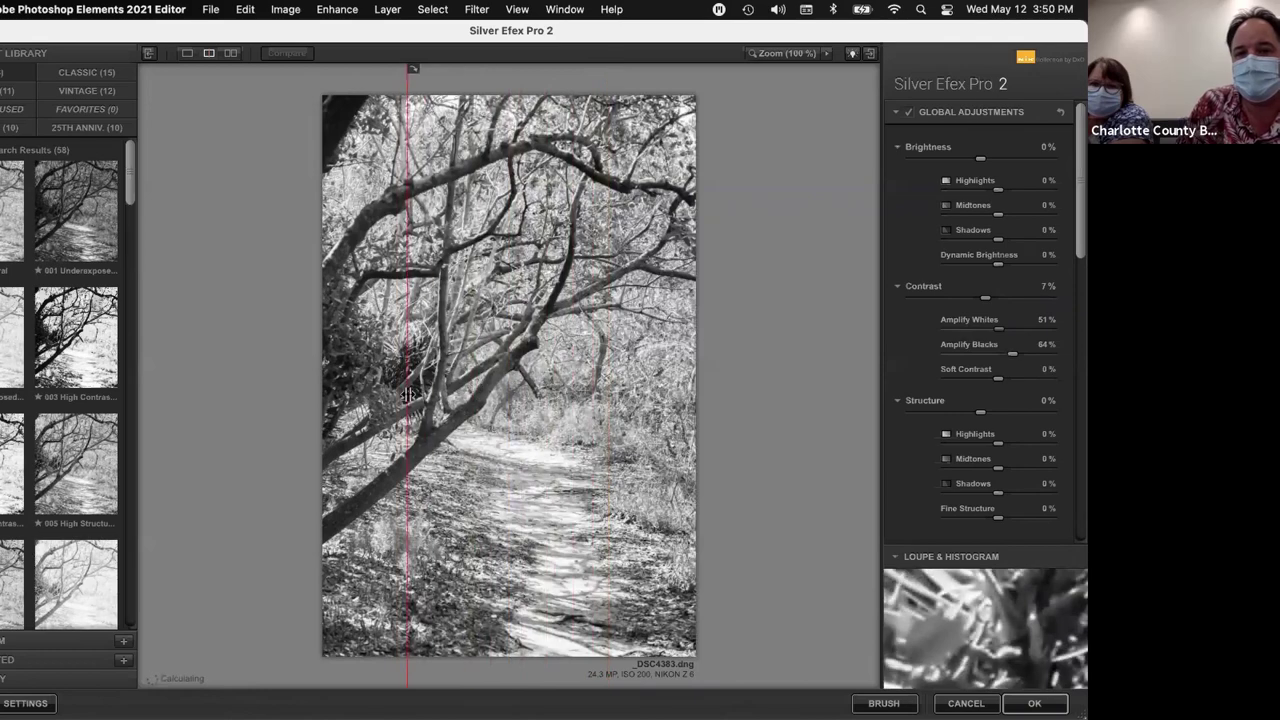
scroll(1027, 412, "down", 5)
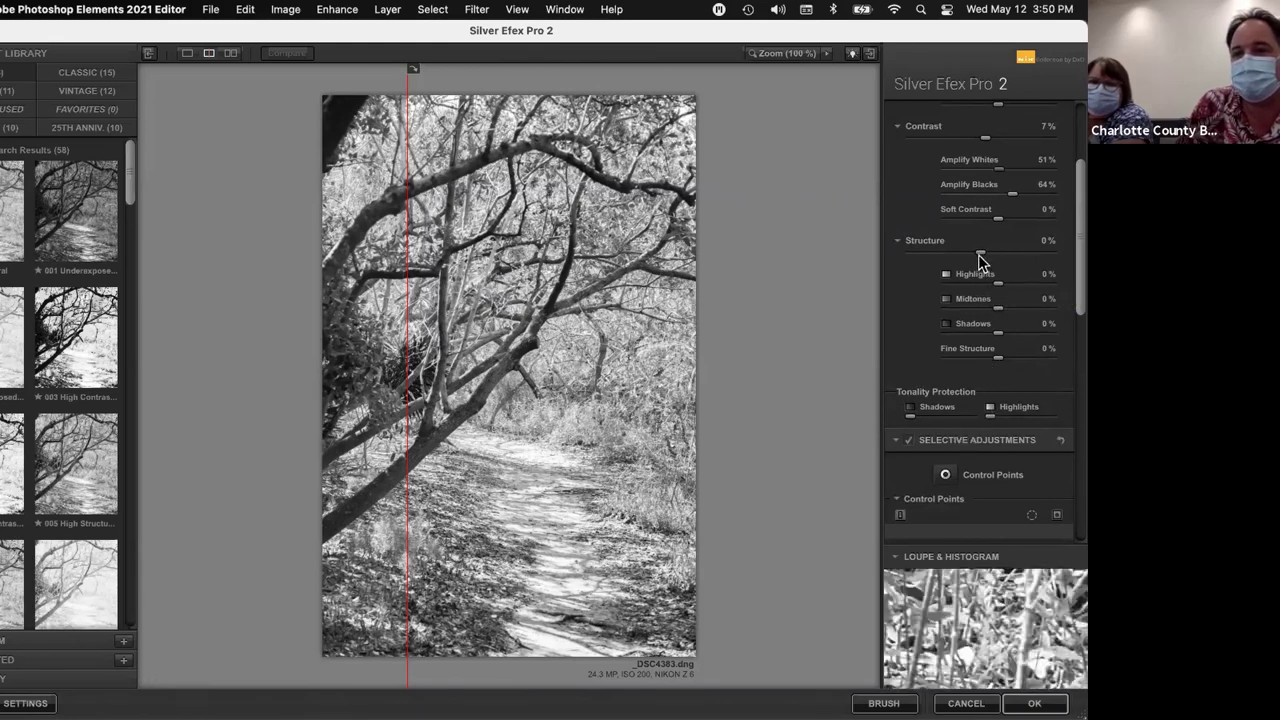
left_click_drag(985, 253, 988, 256)
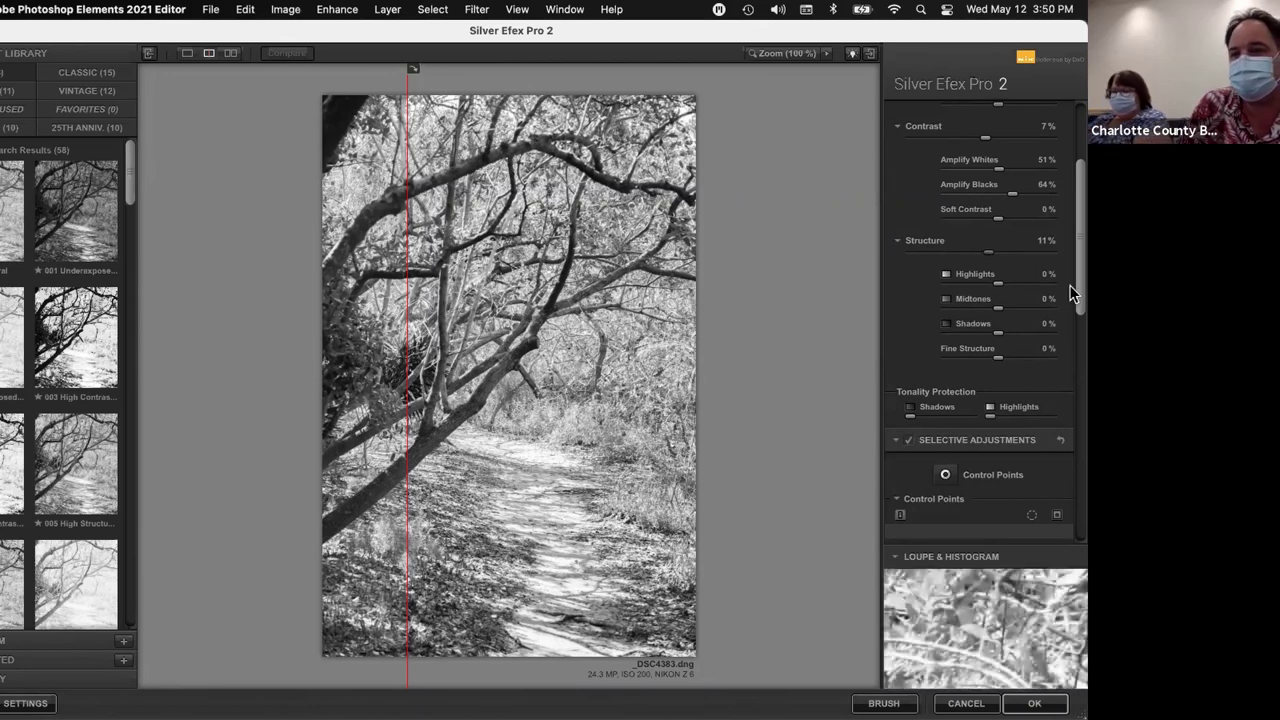
Try the red, orange, yellow, green and blue color filters on the black-and-white conversion, ending on the neutral filter
scroll(1075, 341, "down", 1)
scroll(1075, 375, "down", 10)
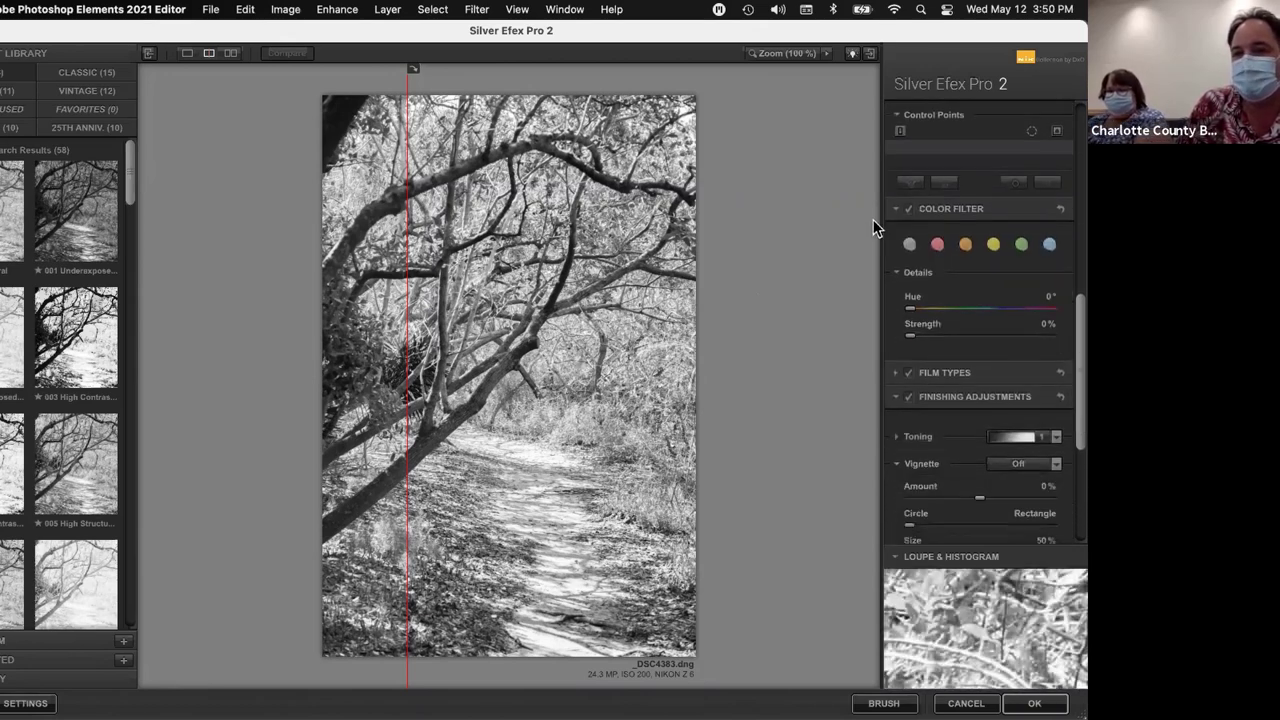
left_click(937, 246)
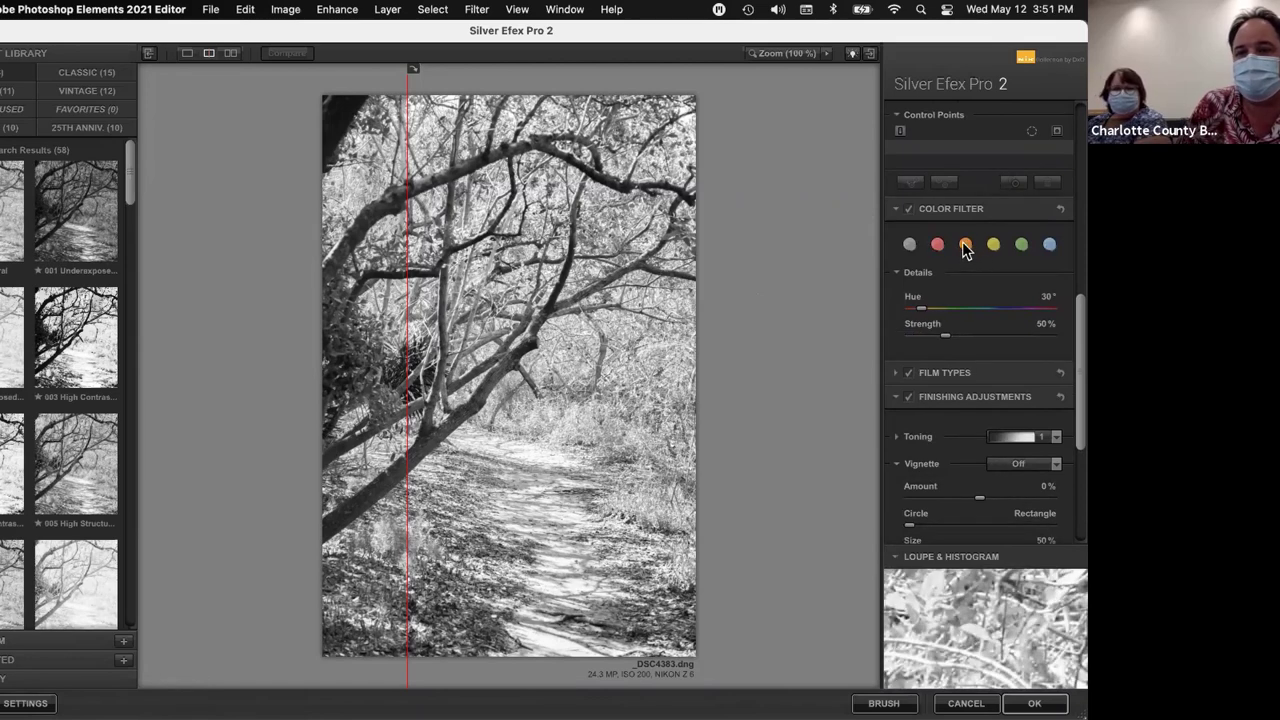
left_click(994, 246)
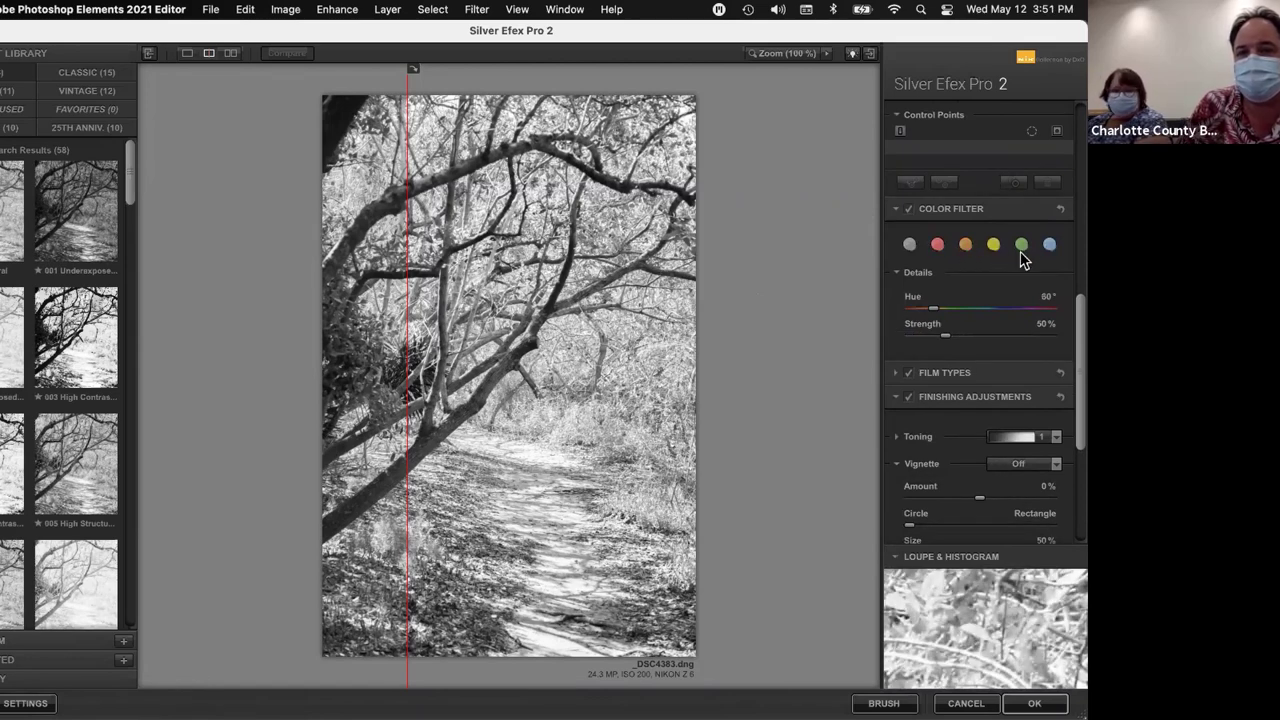
left_click(1022, 247)
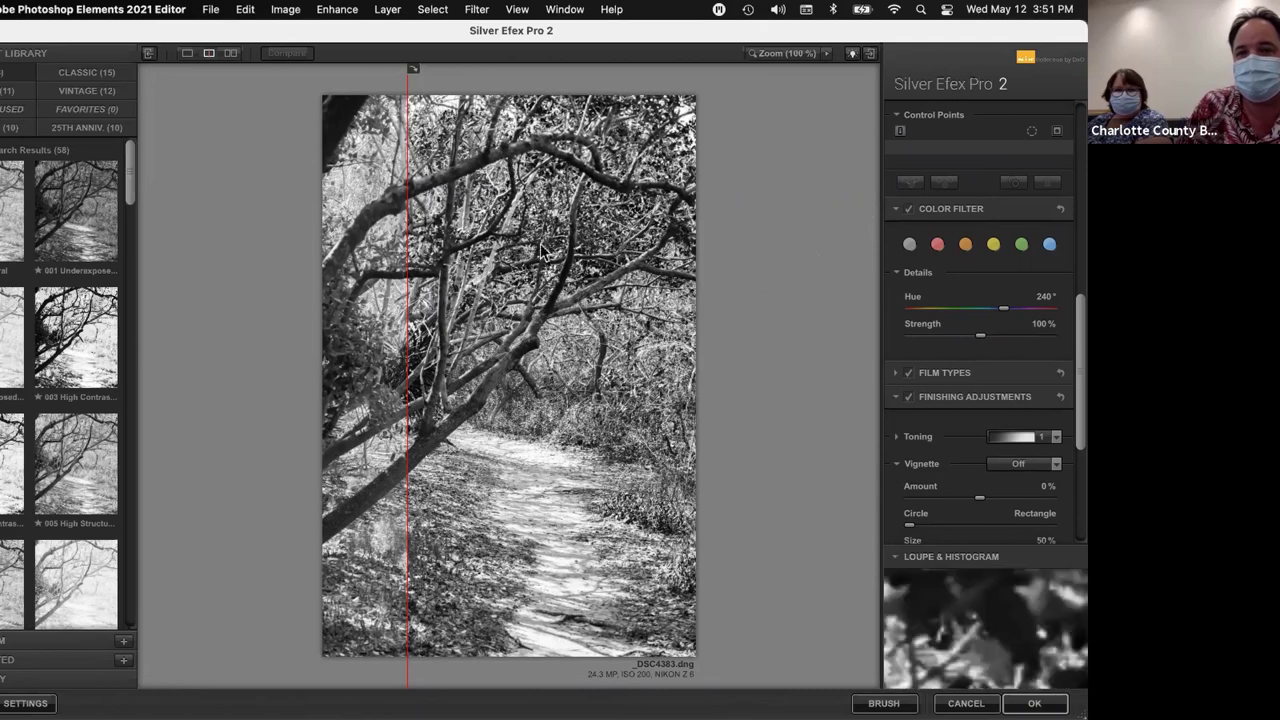
left_click(938, 247)
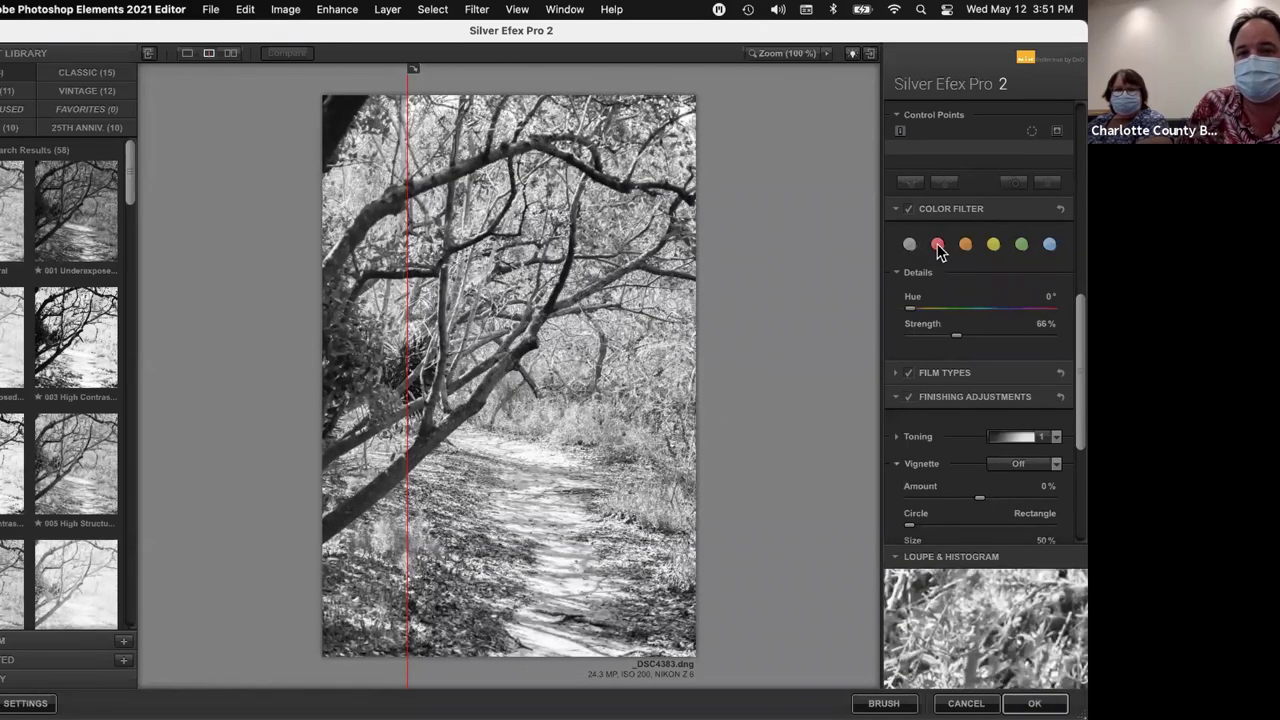
left_click(1050, 247)
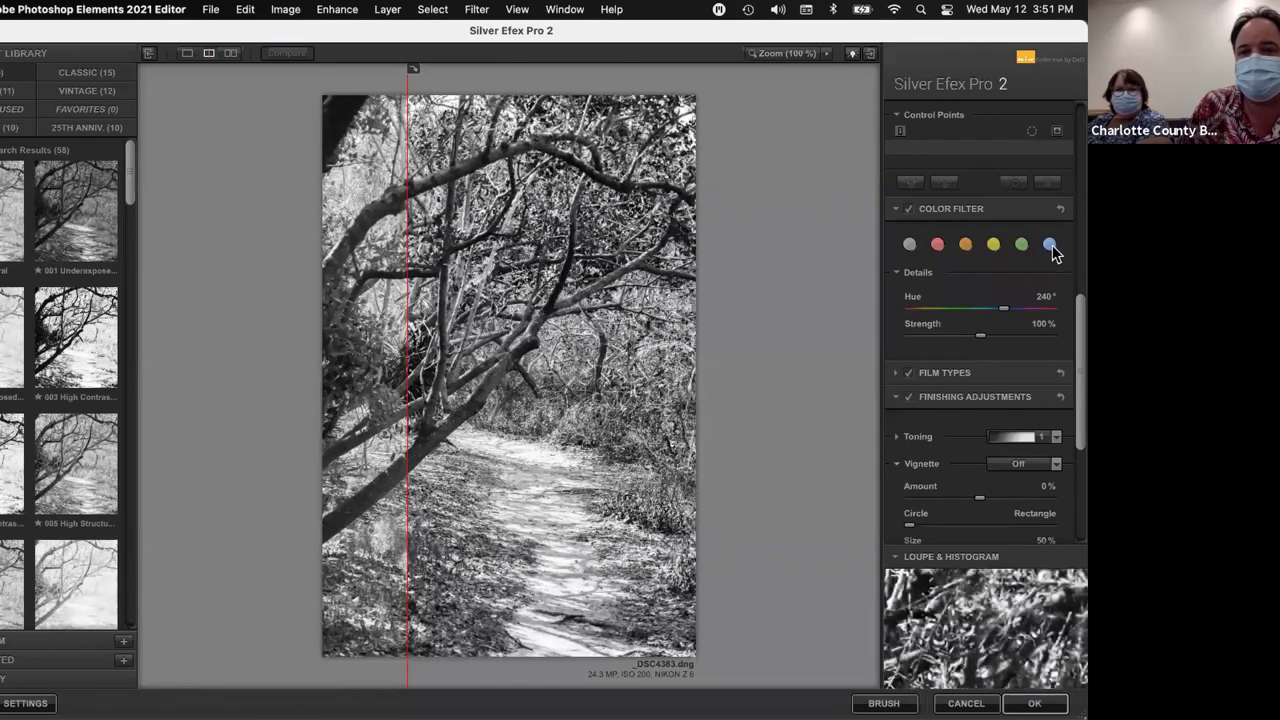
left_click(910, 246)
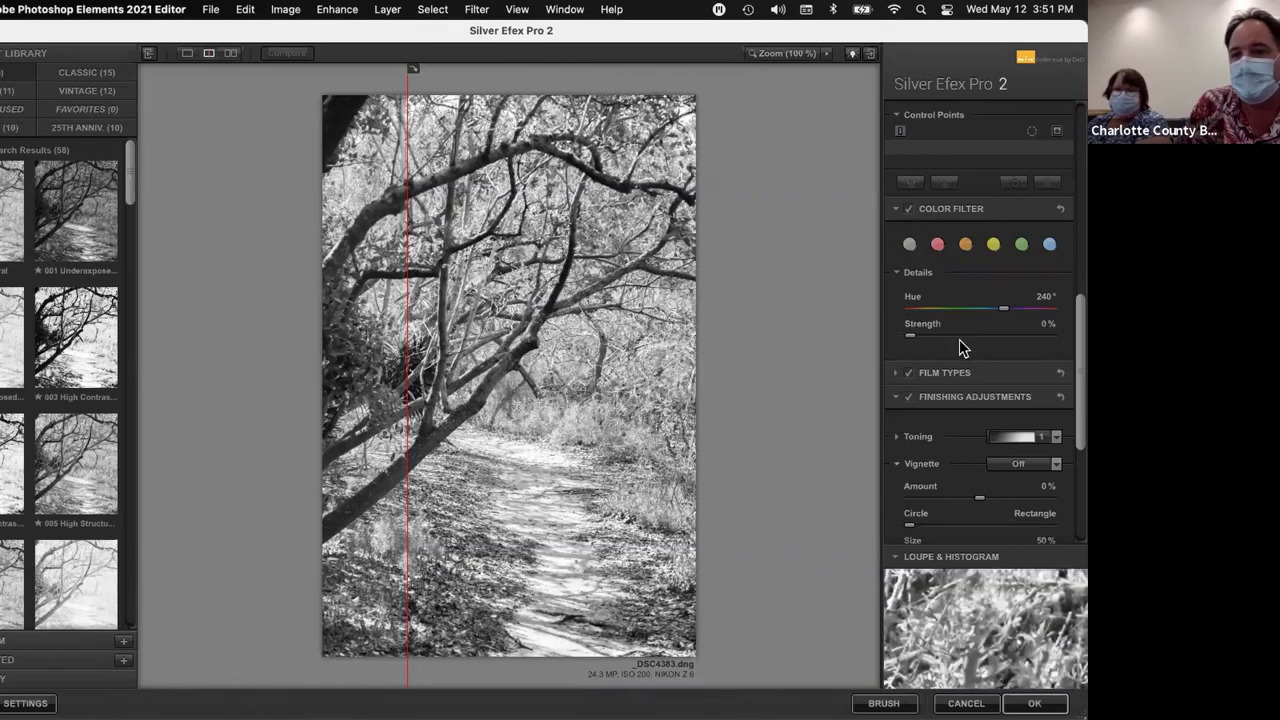
Apply the Silver Efex Pro 2 conversion to the photo and switch to the Hand tool
scroll(960, 345, "down", 5)
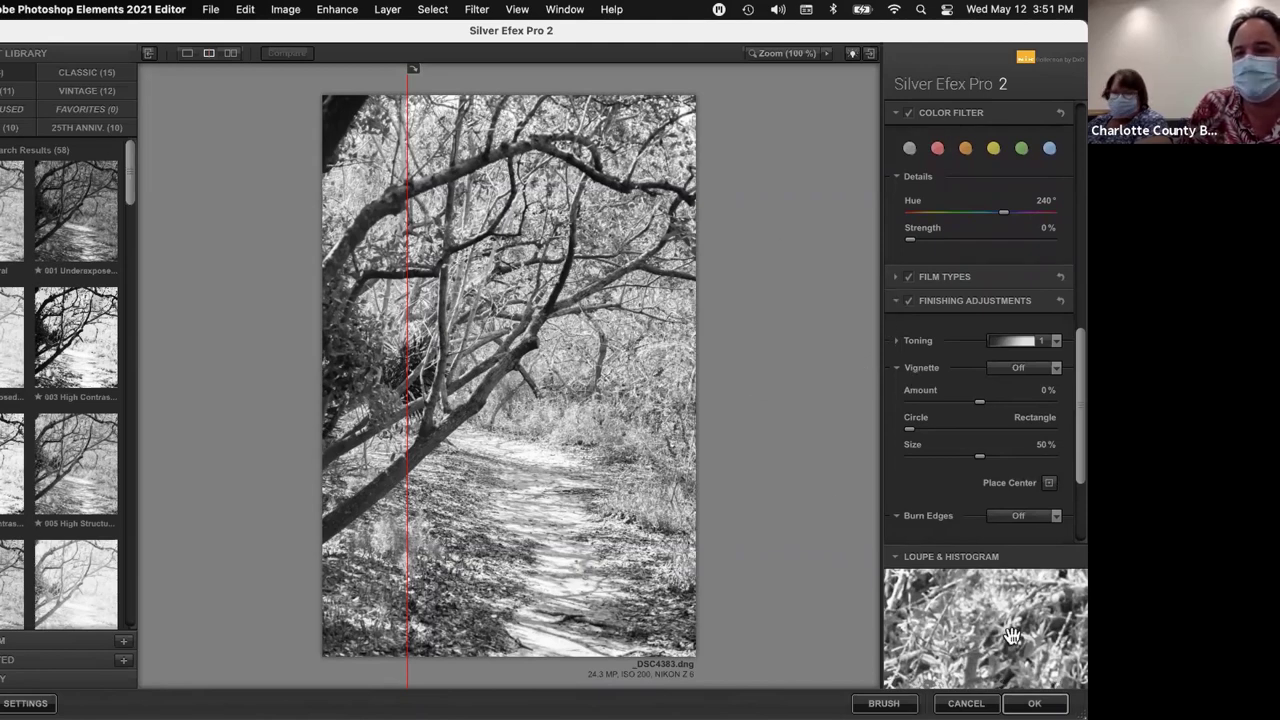
left_click(1034, 703)
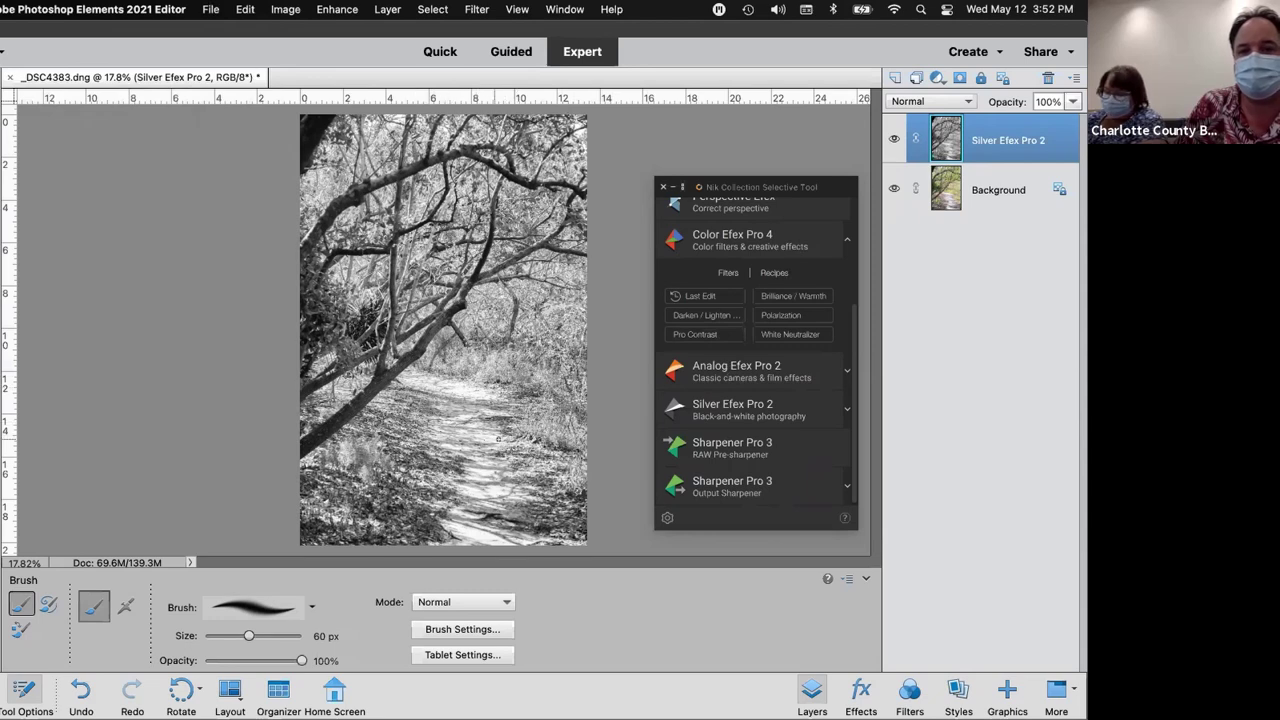
key("h")
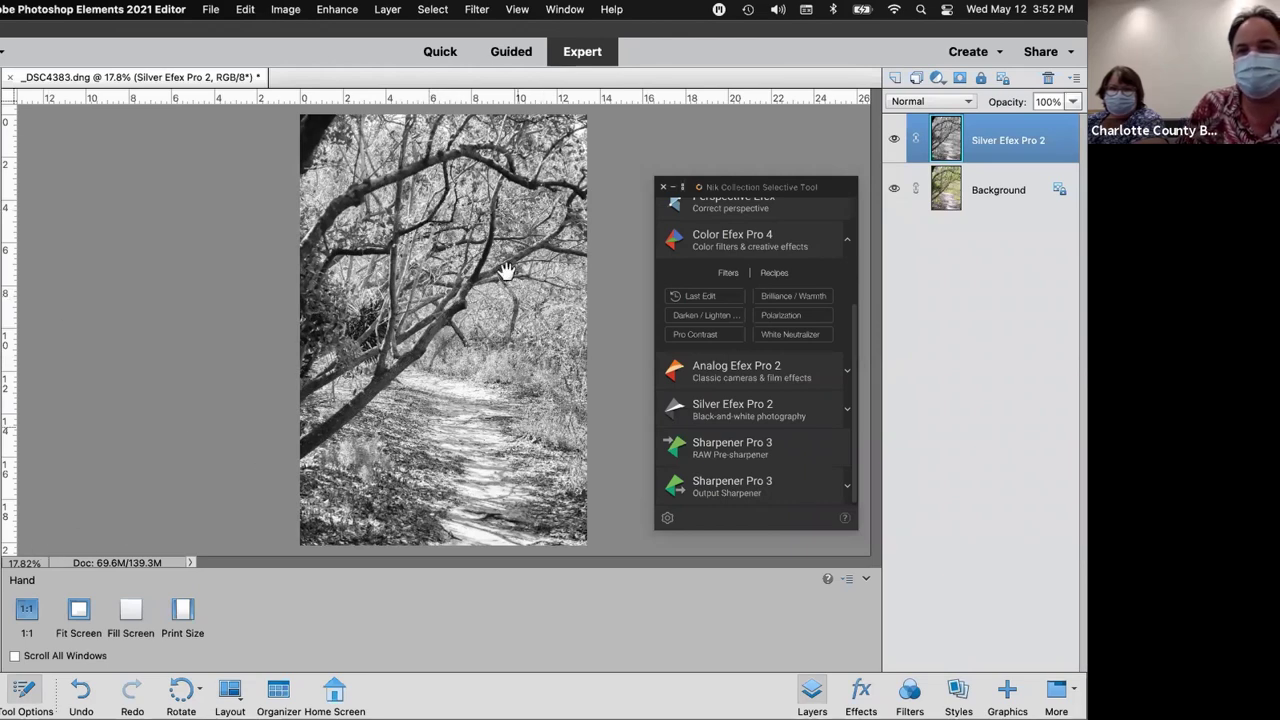
Start saving the image under a new name, choosing the PSD folder inside Lemon Bay Park_050321 as the destination
left_click(211, 10)
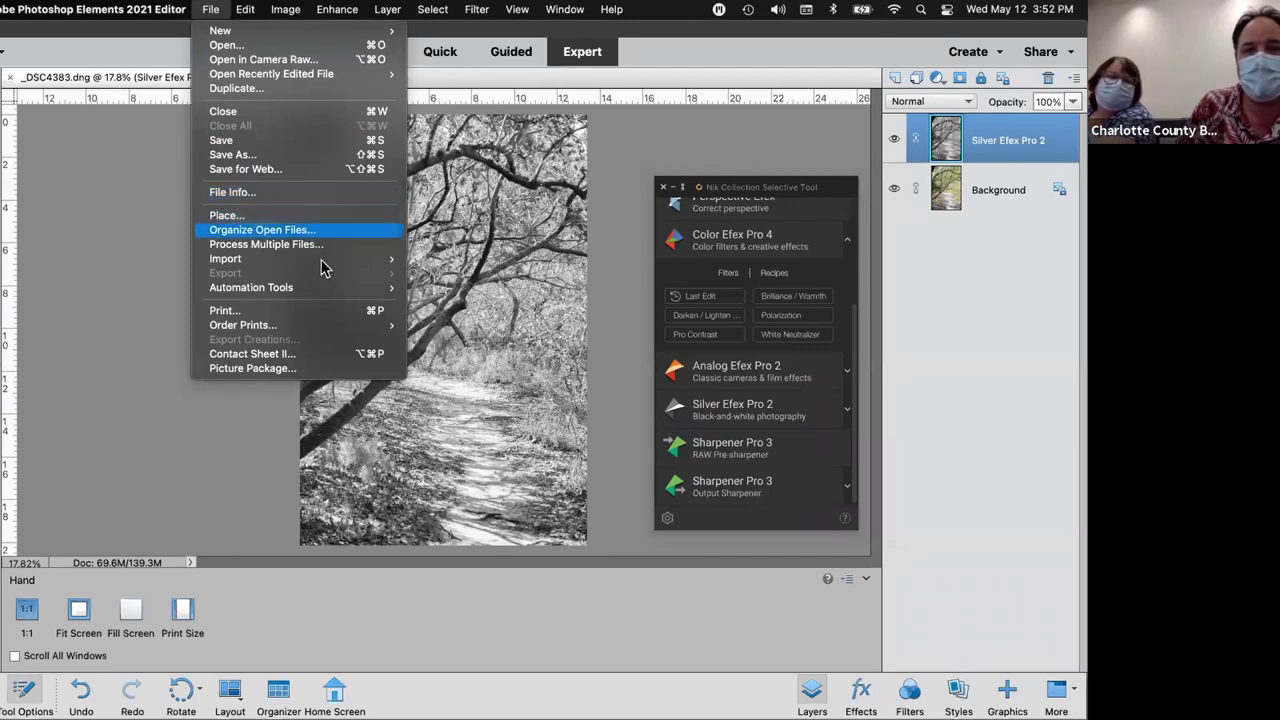
mouse_move(257, 326)
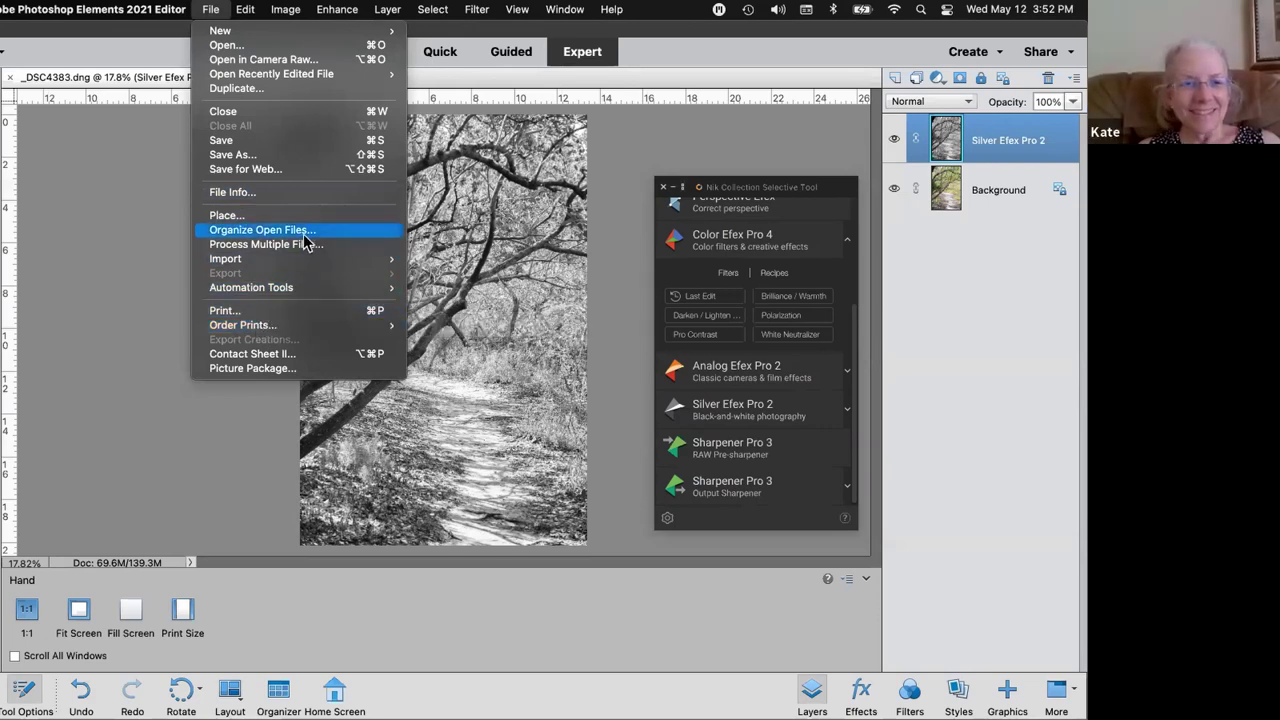
left_click(243, 156)
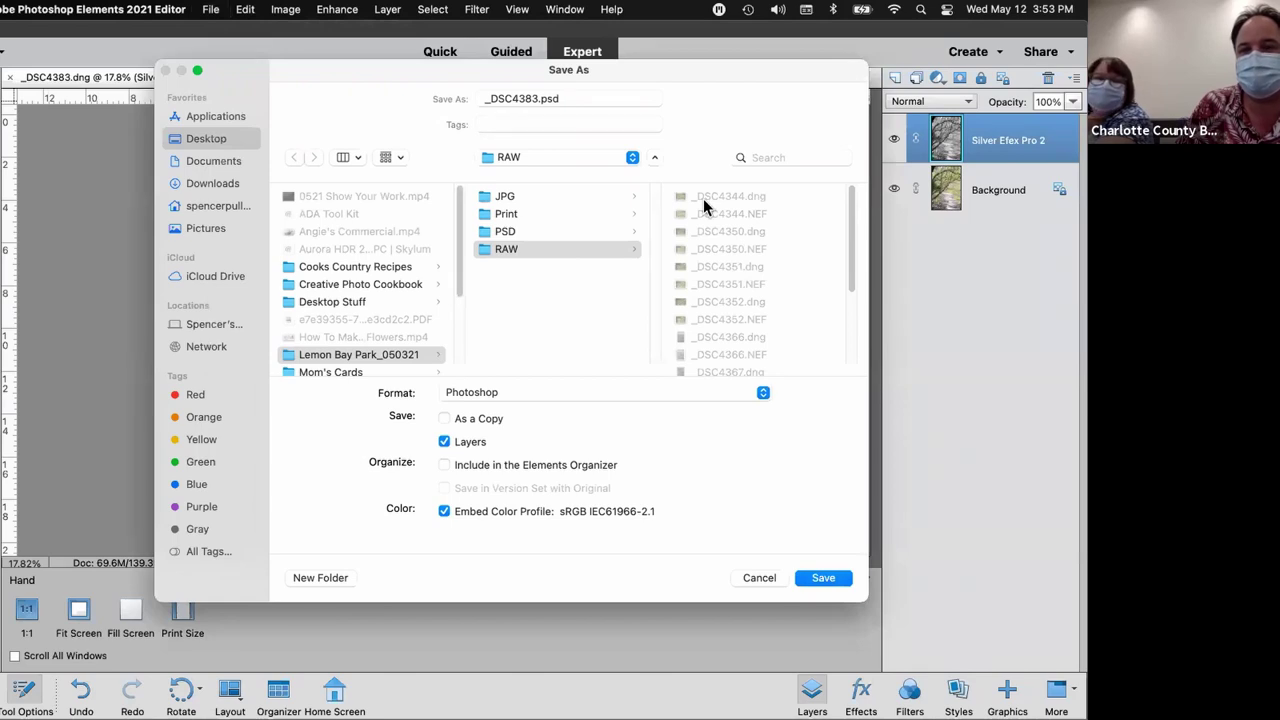
left_click(484, 234)
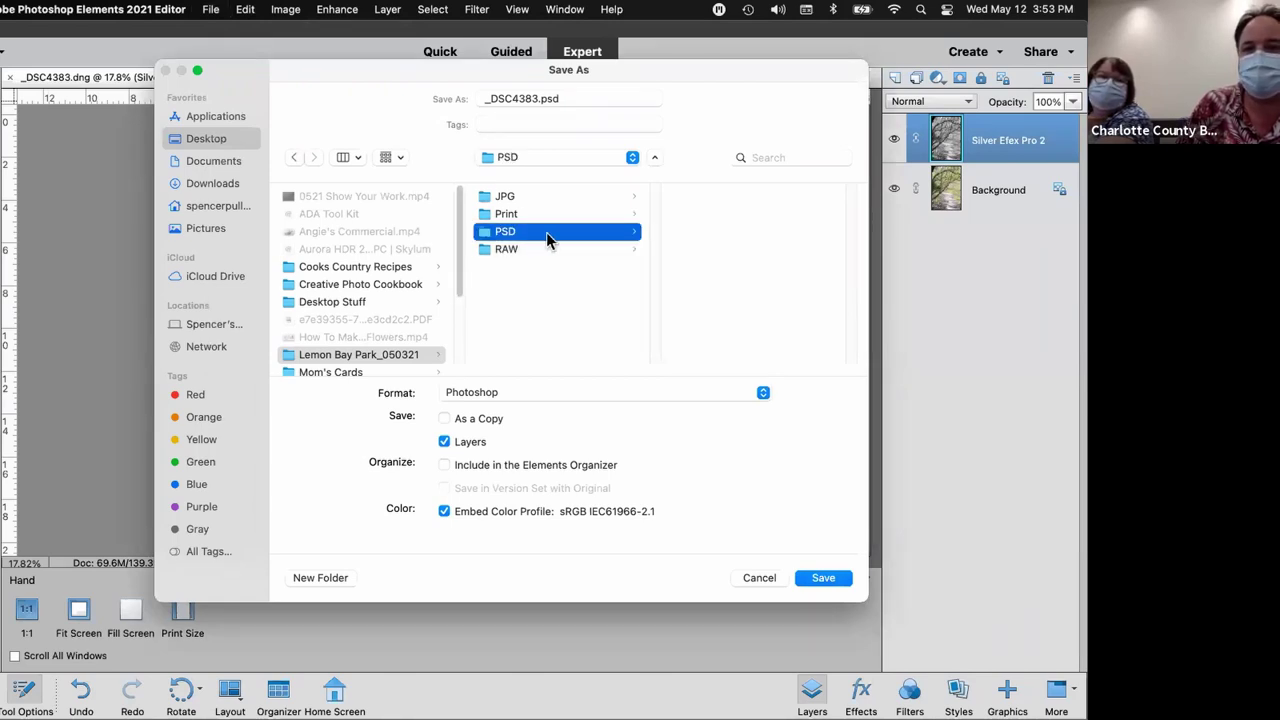
Name the file Path.psd and save it in Photoshop format with layers included
left_click(539, 98)
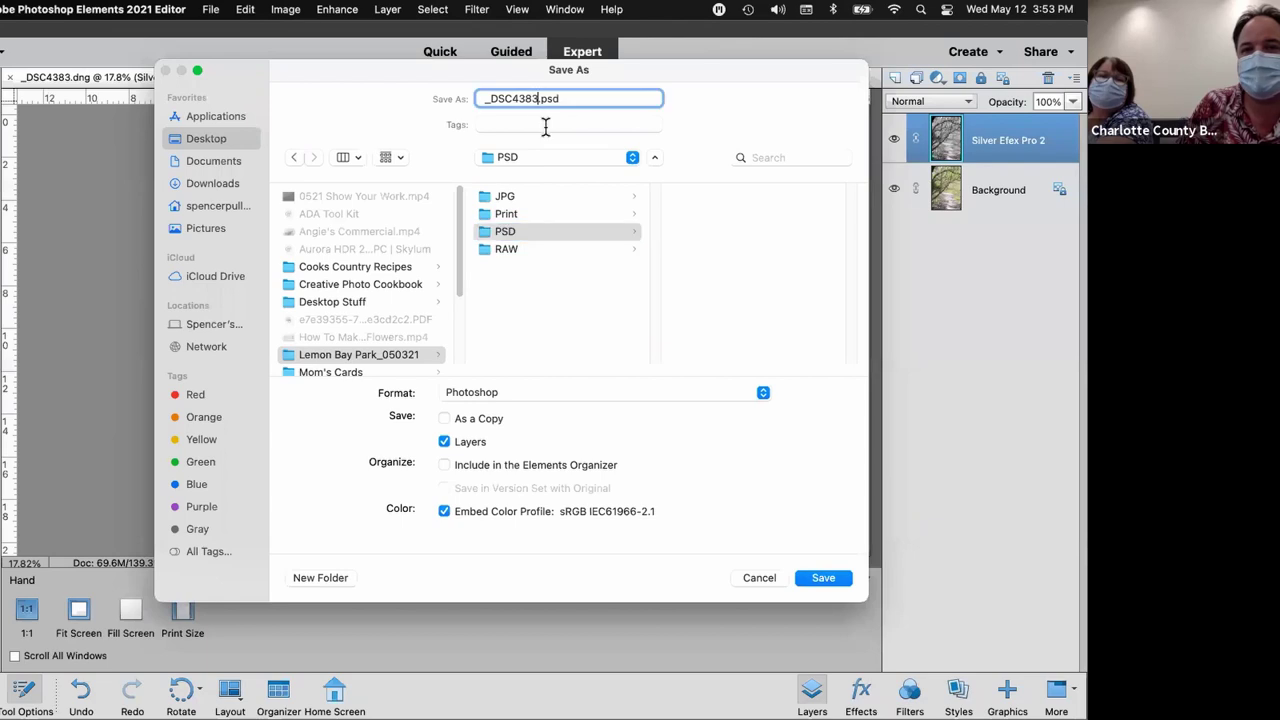
key("BackSpace")
key("BackSpace")
key("BackSpace")
key("BackSpace")
key("BackSpace")
key("BackSpace")
key("BackSpace")
key("BackSpace")
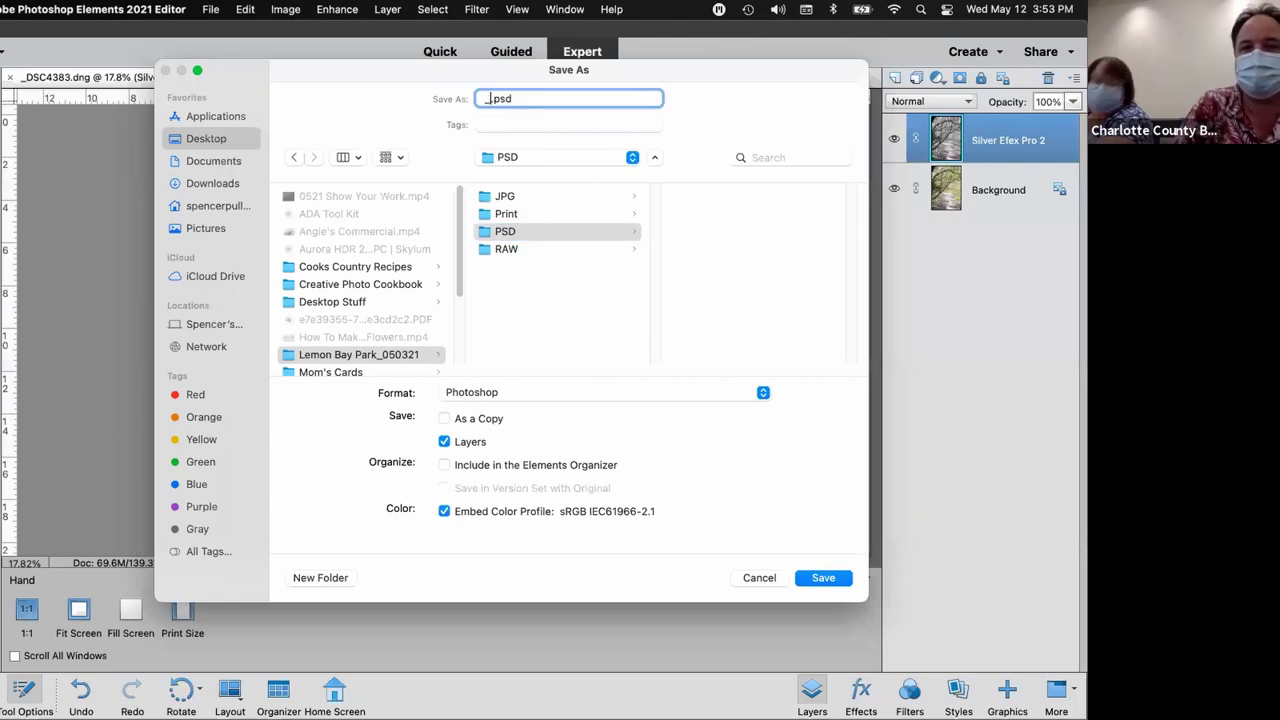
type("Path")
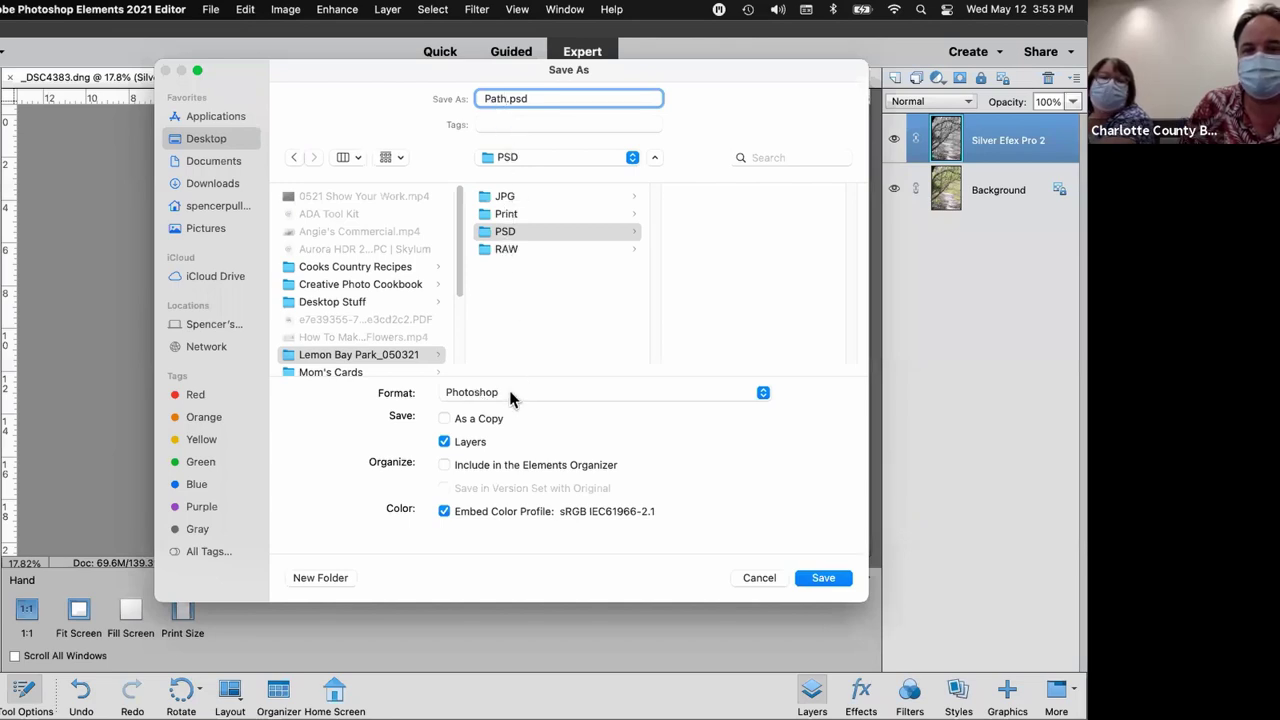
left_click(822, 578)
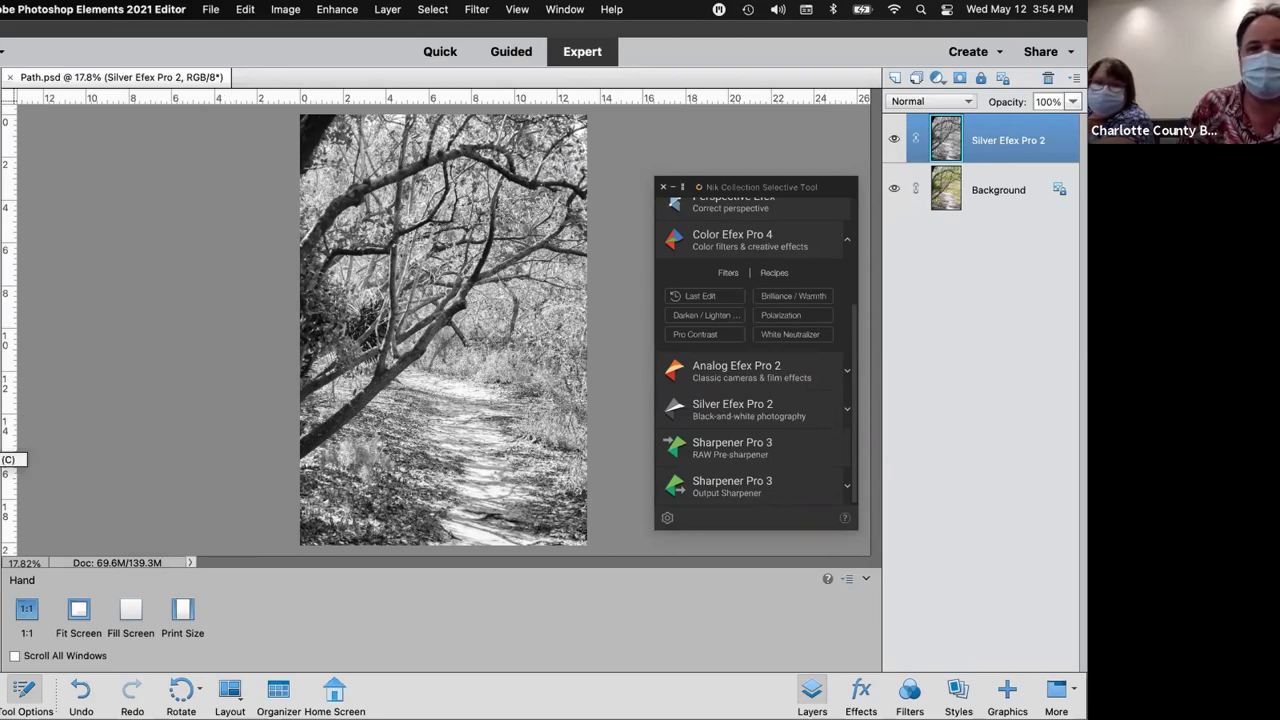
Switch to the Crop tool and restrict the crop to the 8 x 10 in preset
key("c")
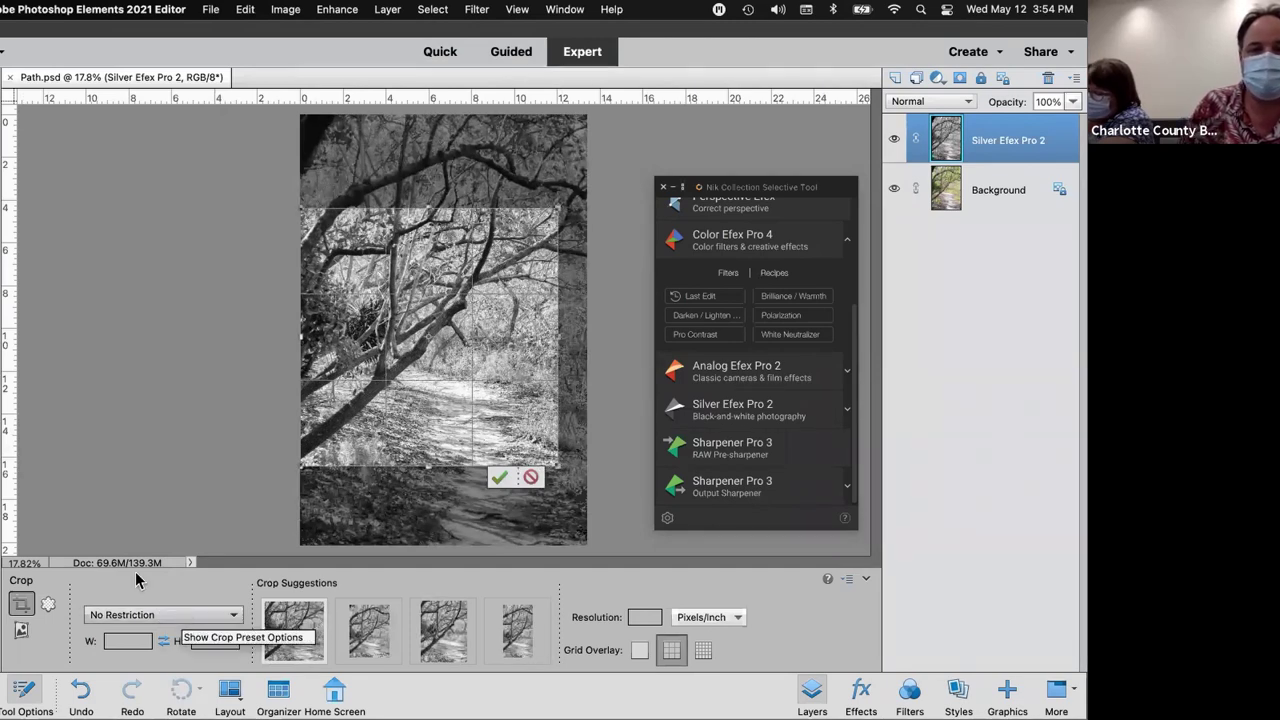
left_click(176, 617)
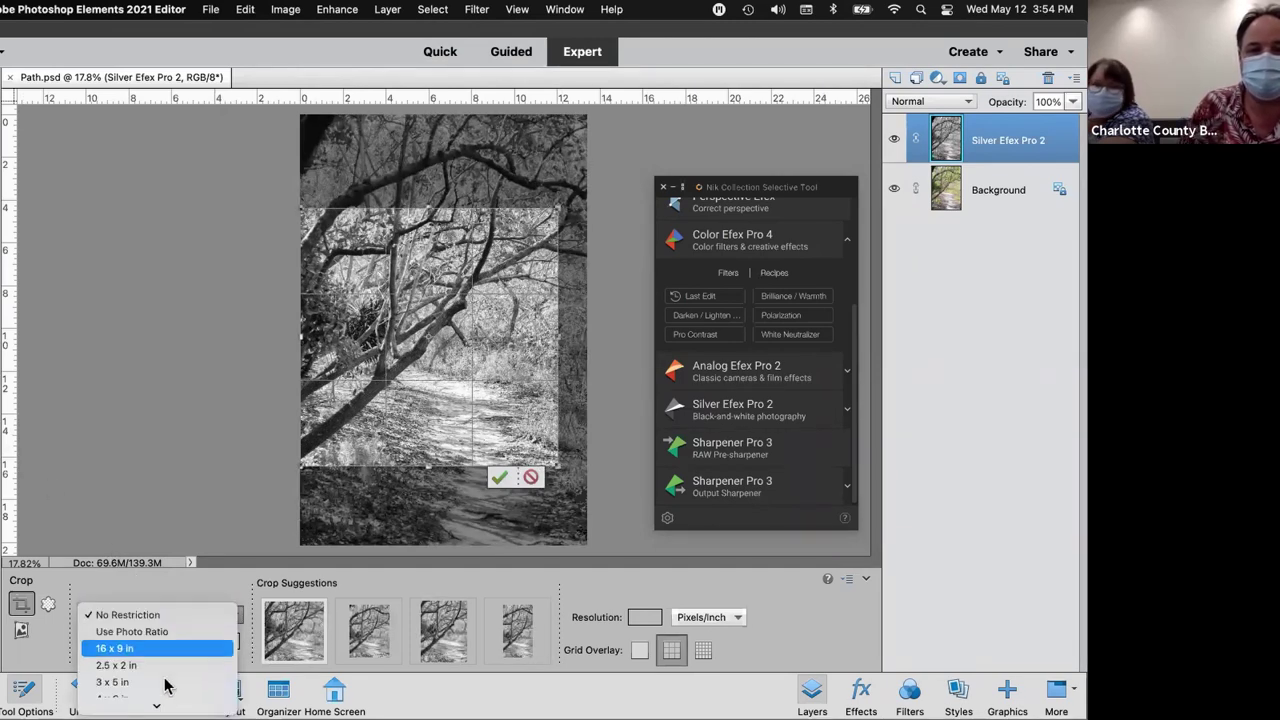
mouse_move(156, 706)
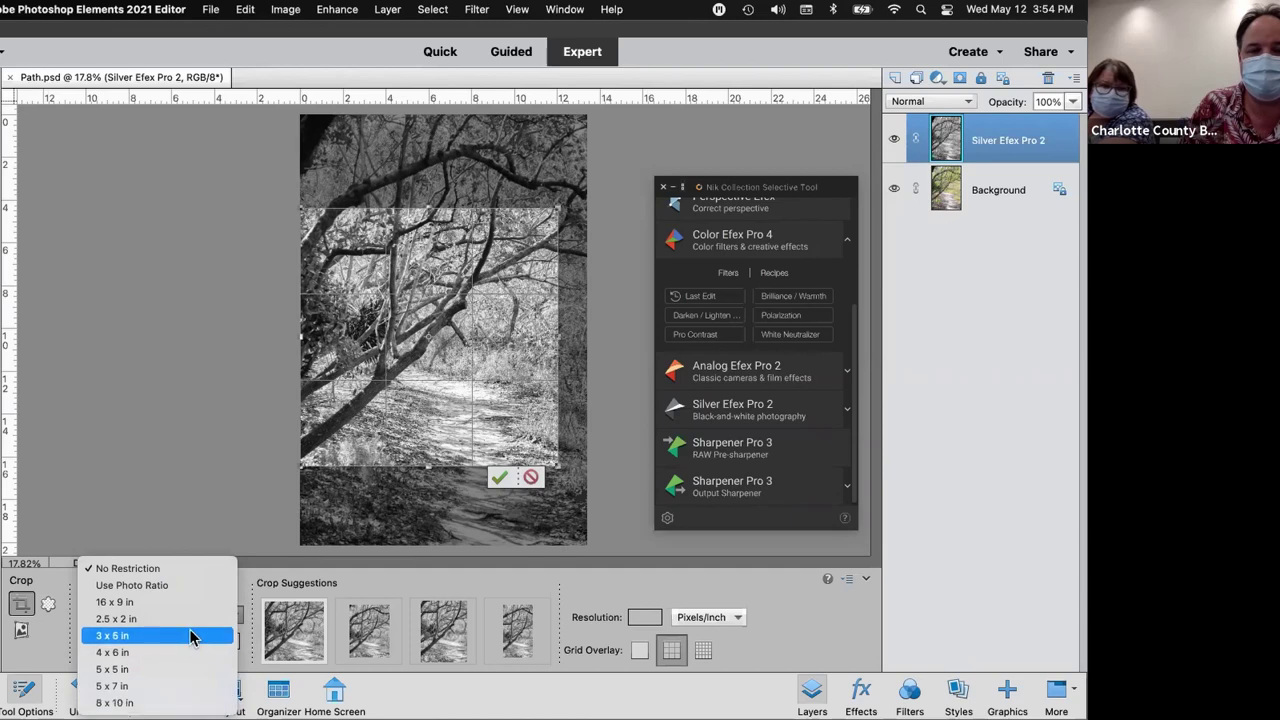
left_click(144, 569)
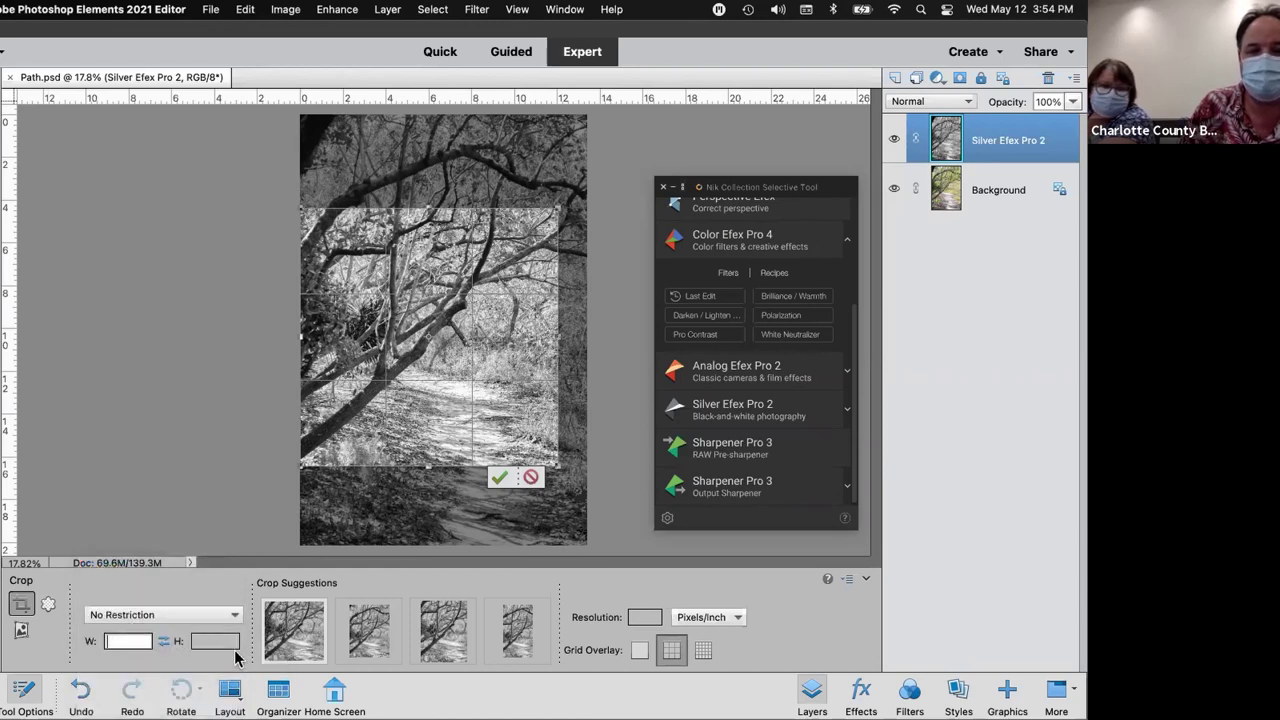
left_click(178, 615)
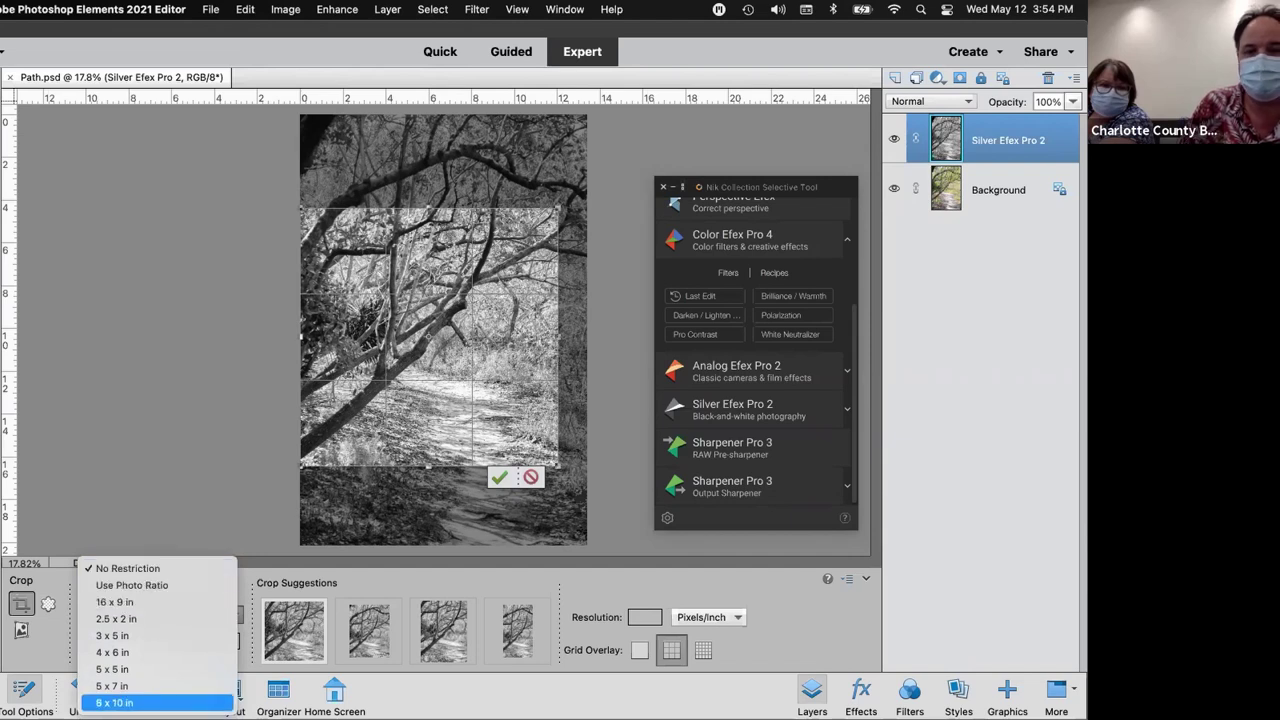
left_click(114, 702)
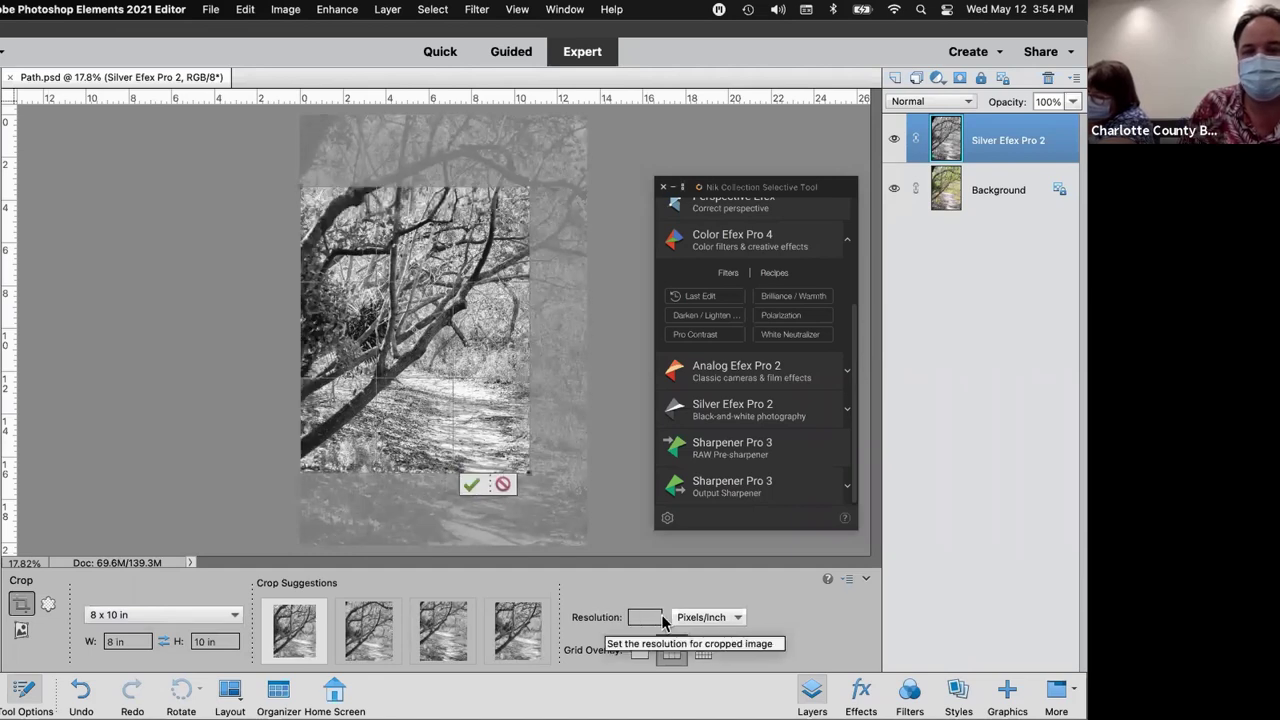
Set the crop resolution to 300 pixels/inch and move the crop frame up over the arching branches
left_click(645, 616)
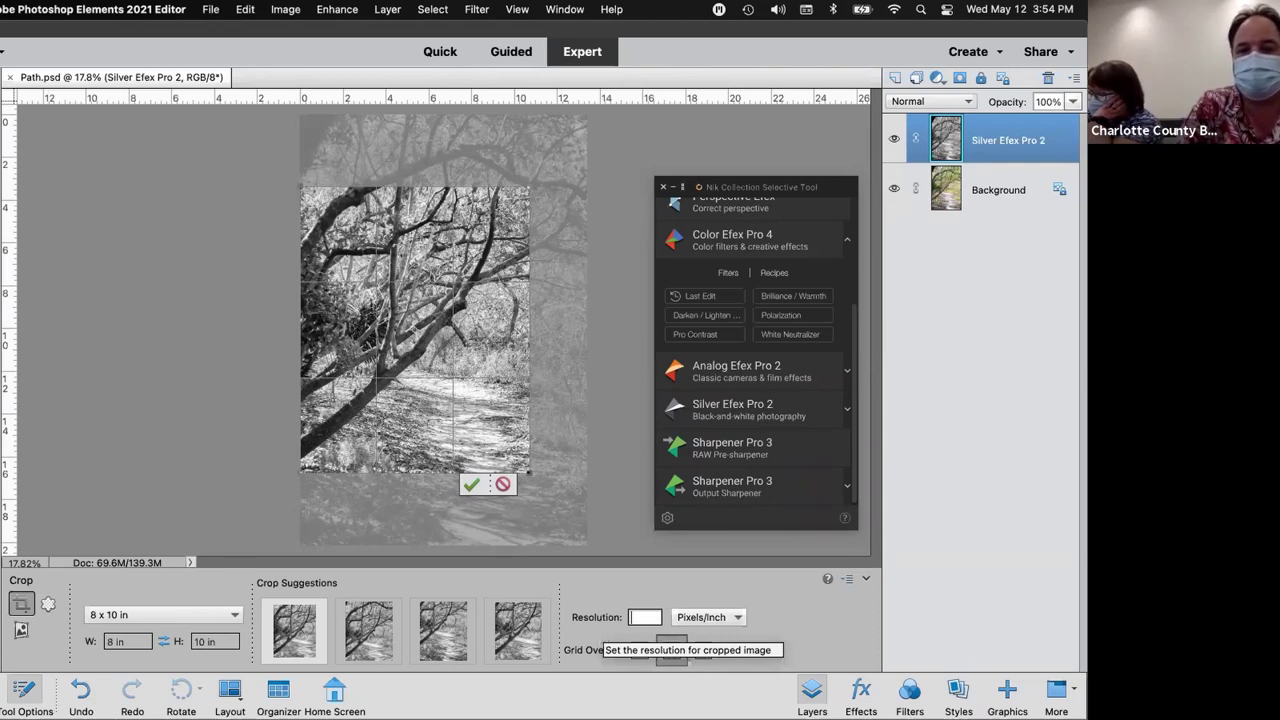
type("300")
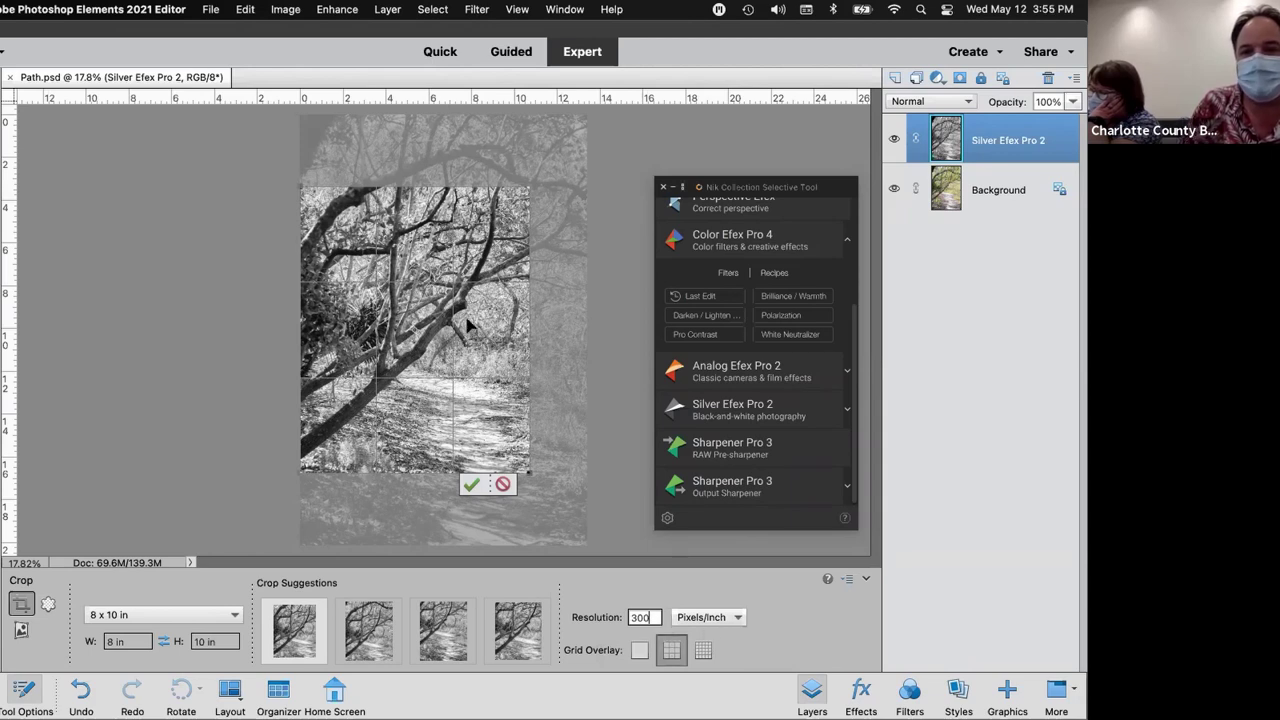
left_click_drag(433, 265, 456, 253)
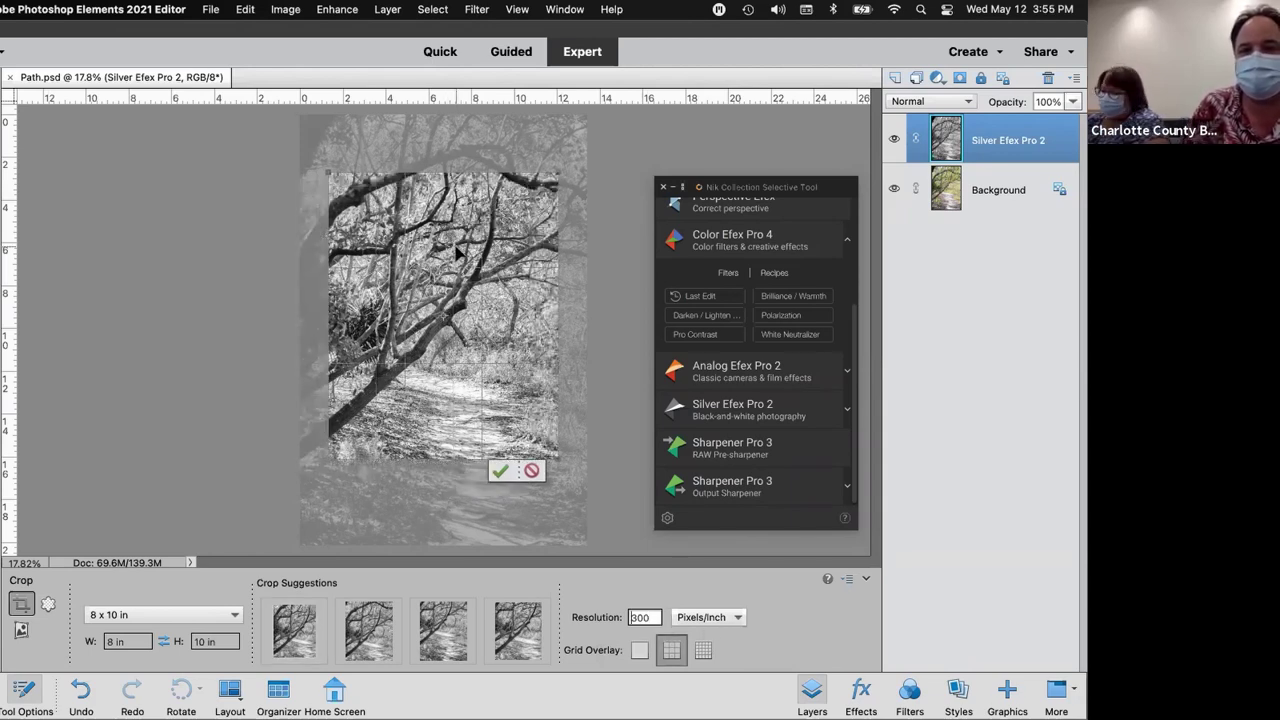
left_click_drag(460, 258, 427, 244)
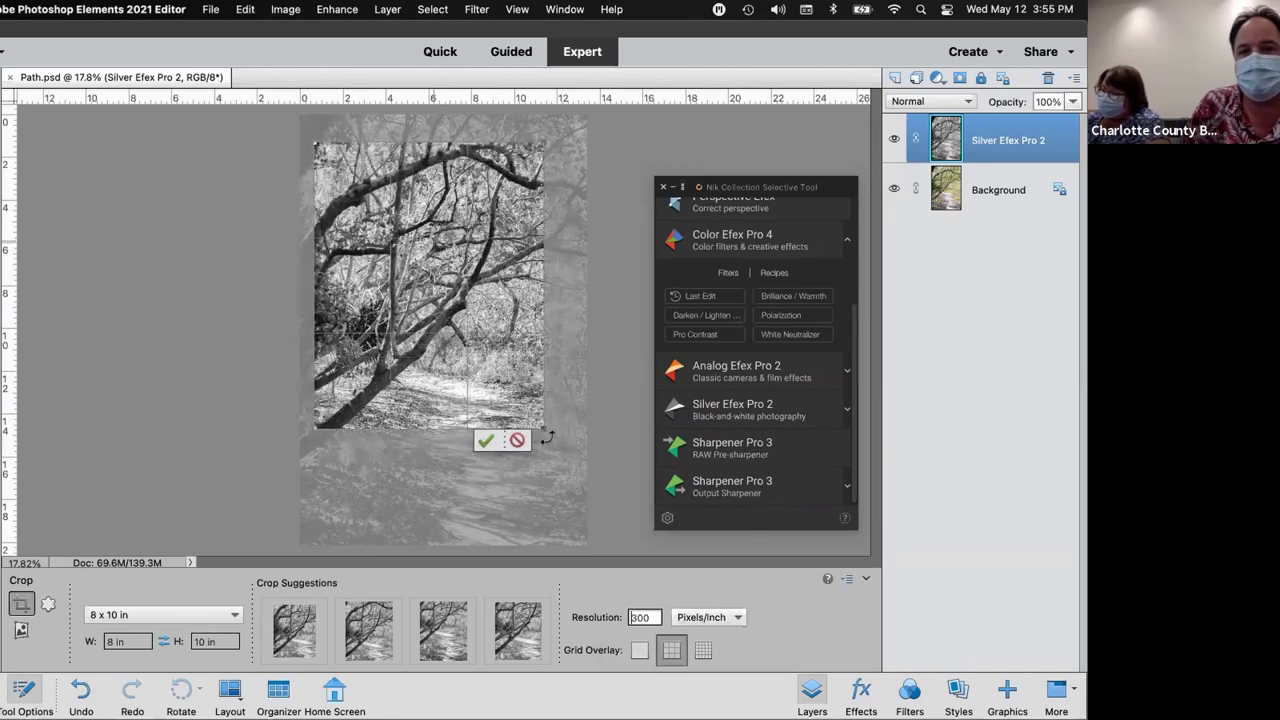
Enlarge the 8 x 10 in crop frame to nearly the photo's full width and move it down over the foreground path
left_click_drag(545, 430, 577, 468)
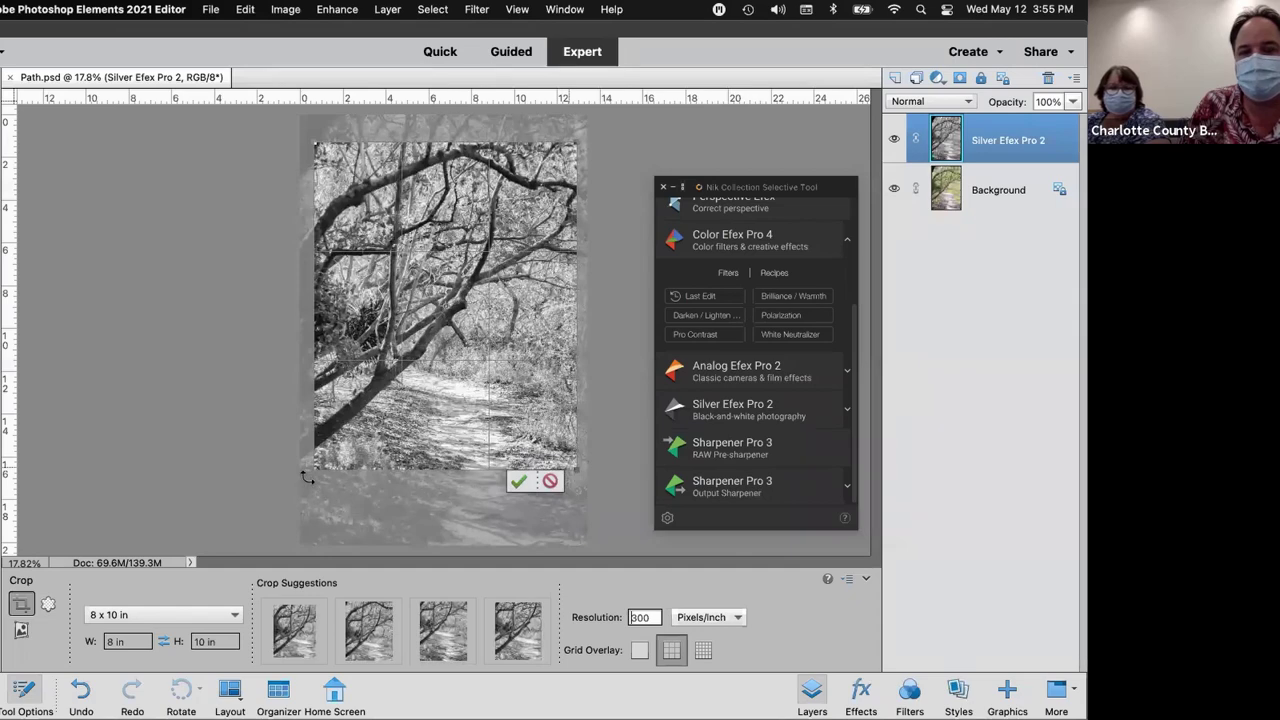
mouse_move(308, 478)
left_mouse_down()
mouse_move(277, 394)
mouse_move(420, 560)
mouse_move(303, 469)
left_mouse_up()
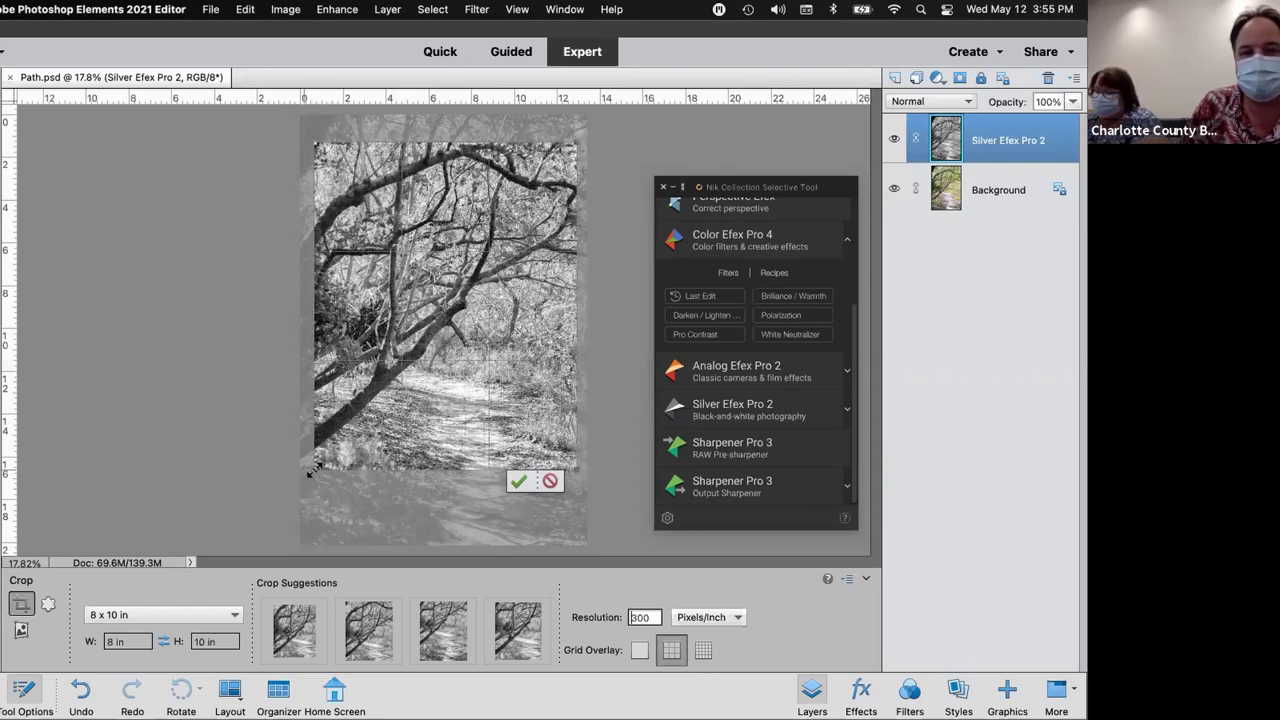
left_click_drag(316, 472, 304, 482)
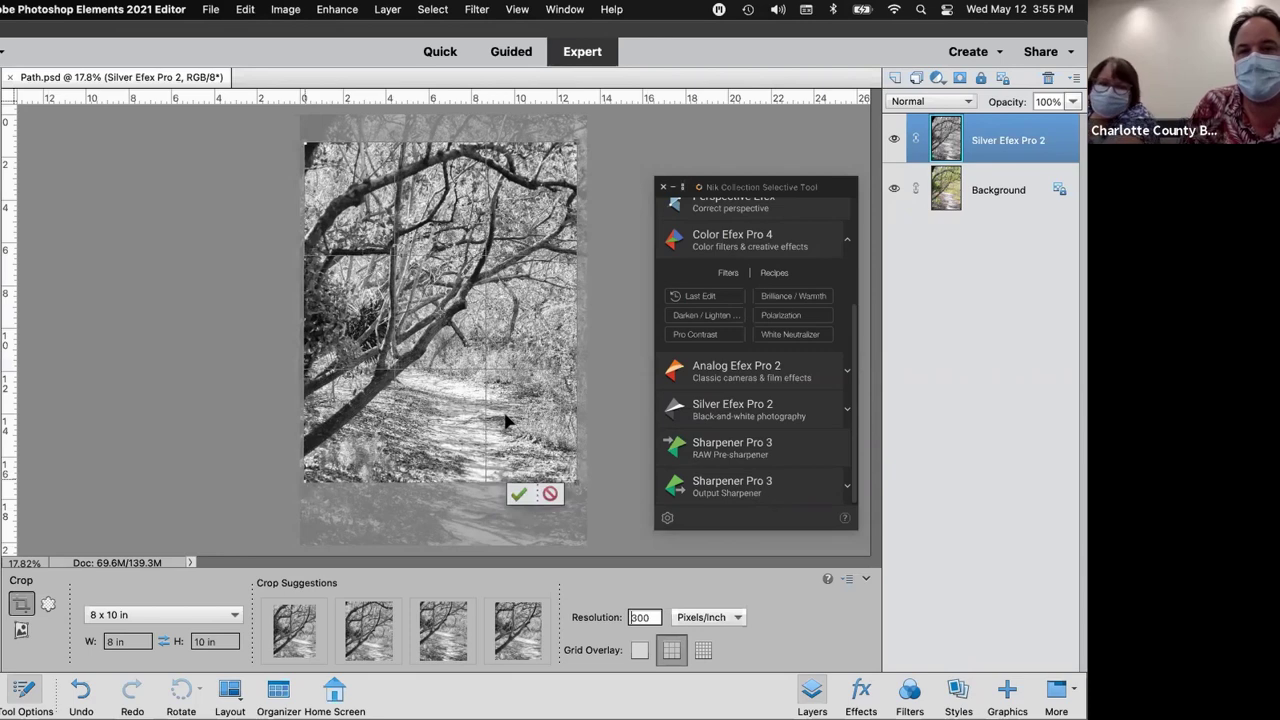
left_click_drag(506, 420, 508, 470)
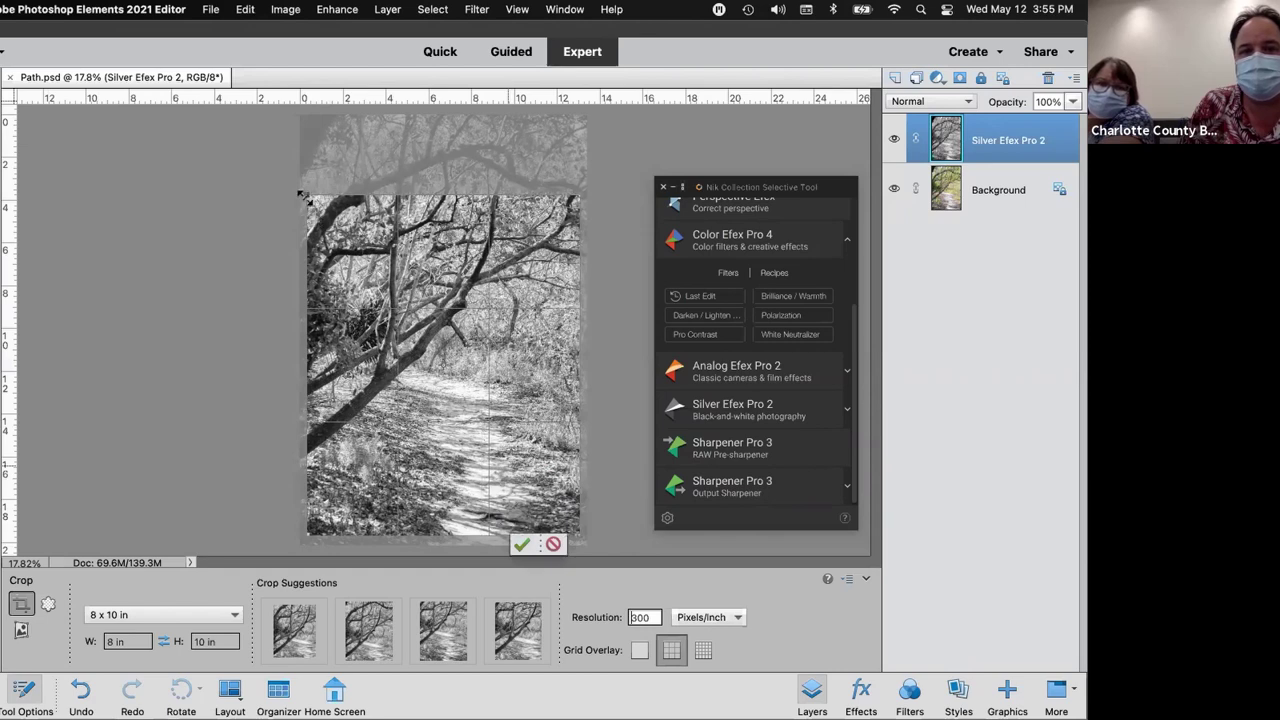
left_click_drag(305, 197, 307, 195)
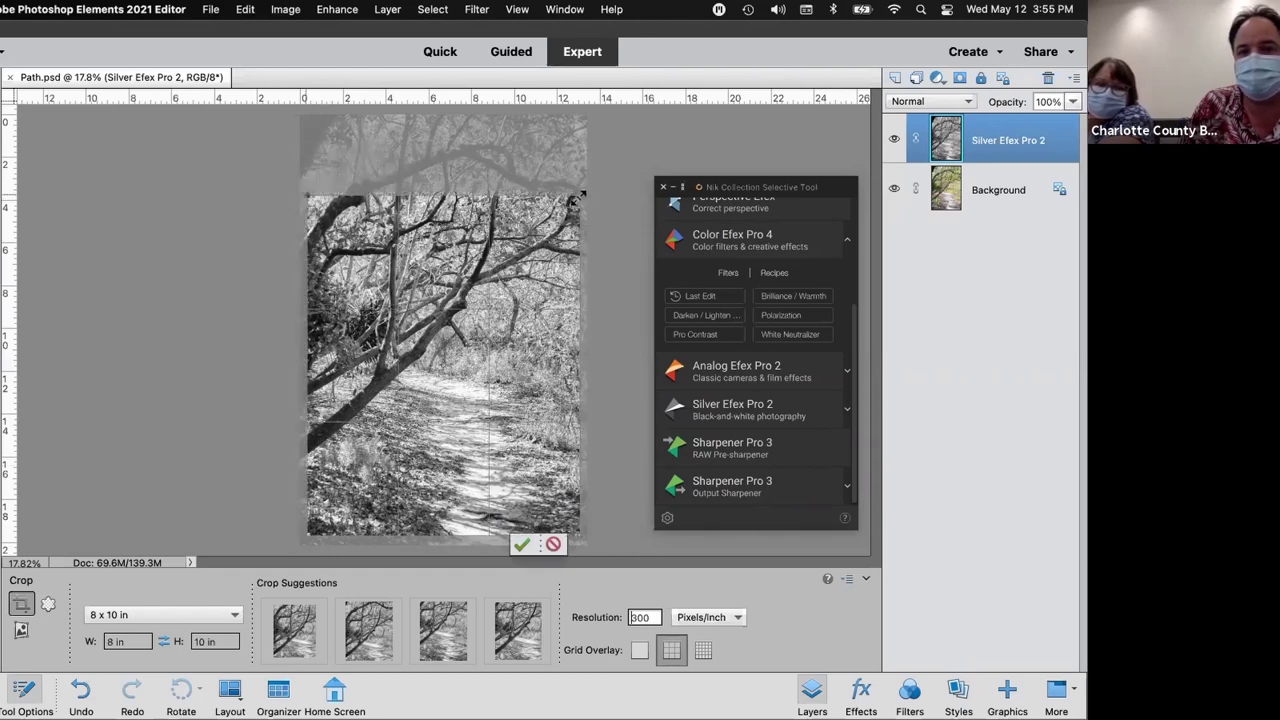
left_click_drag(578, 197, 577, 197)
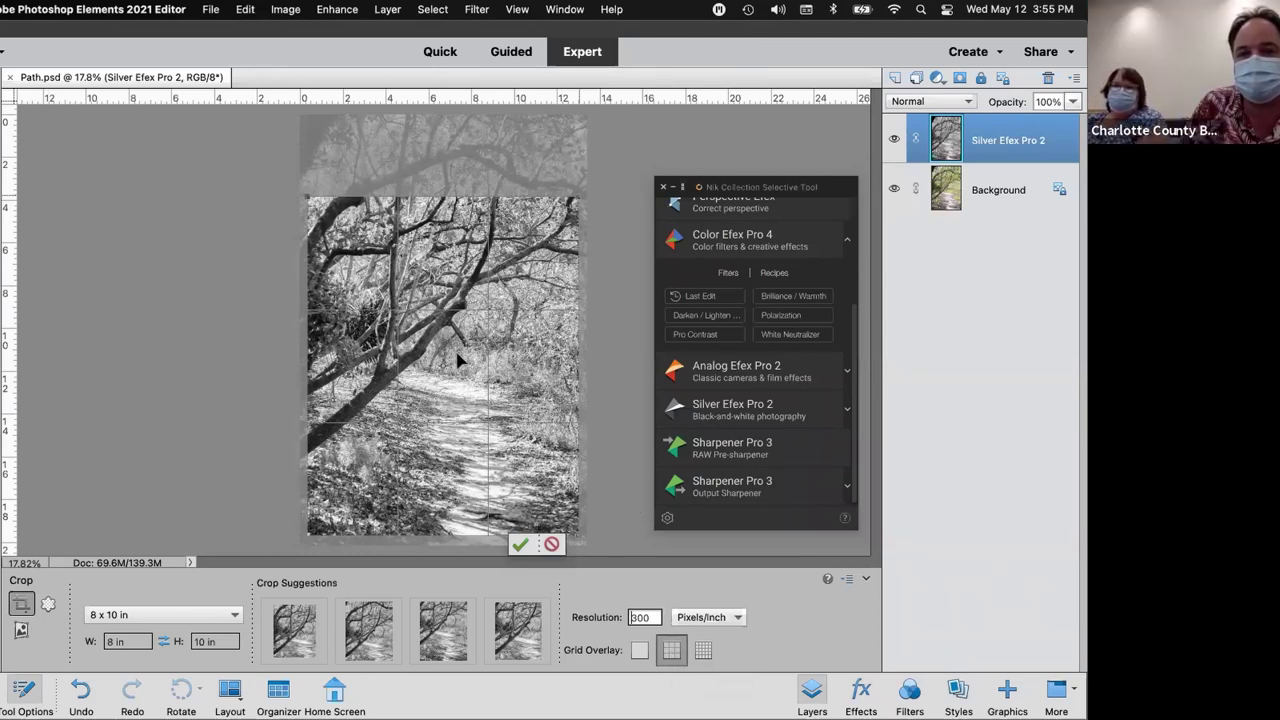
Move the crop frame up to include the arching branch, widen it almost to the photo's side edges, and apply the crop
left_click_drag(446, 357, 458, 330)
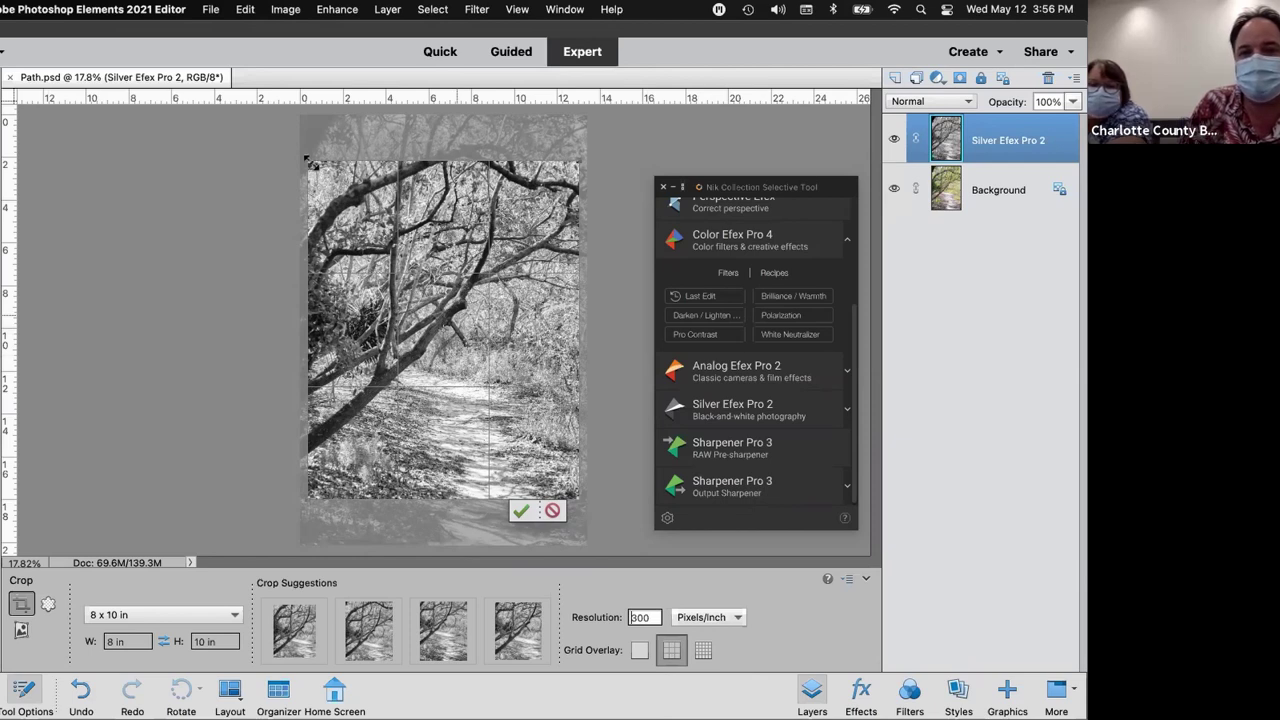
left_click_drag(304, 157, 303, 154)
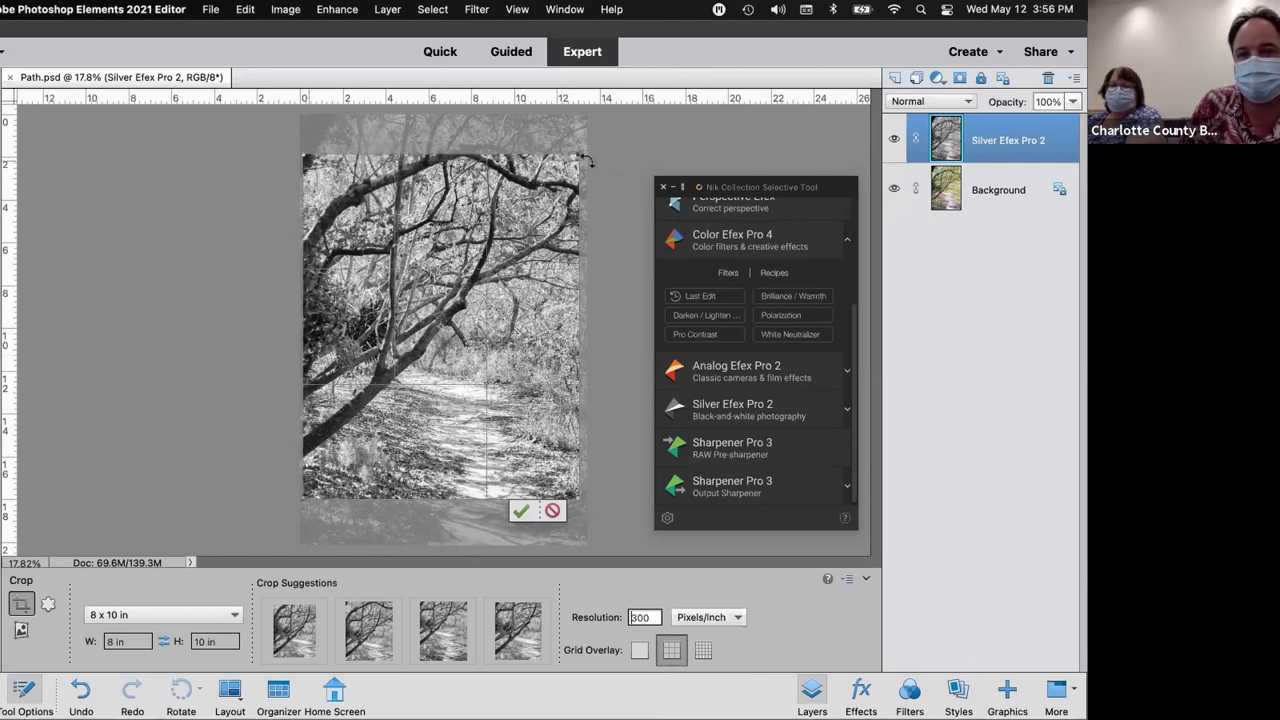
left_click_drag(578, 157, 586, 151)
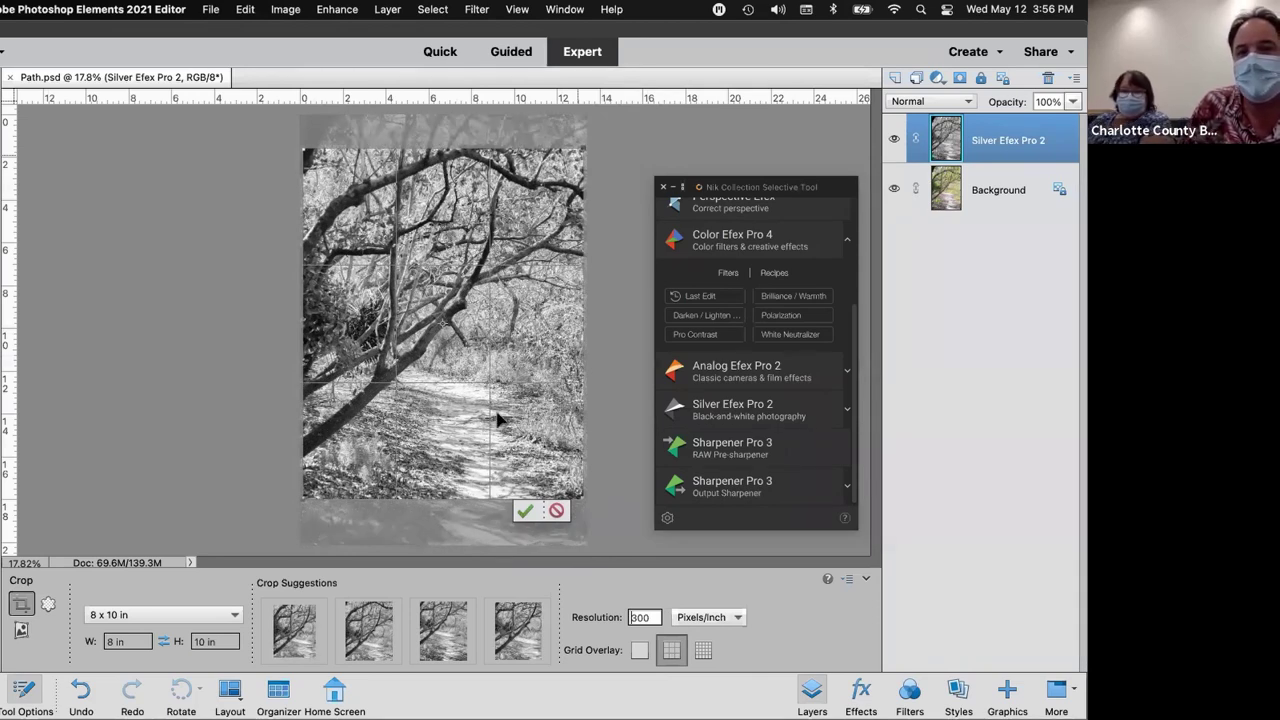
left_click(524, 513)
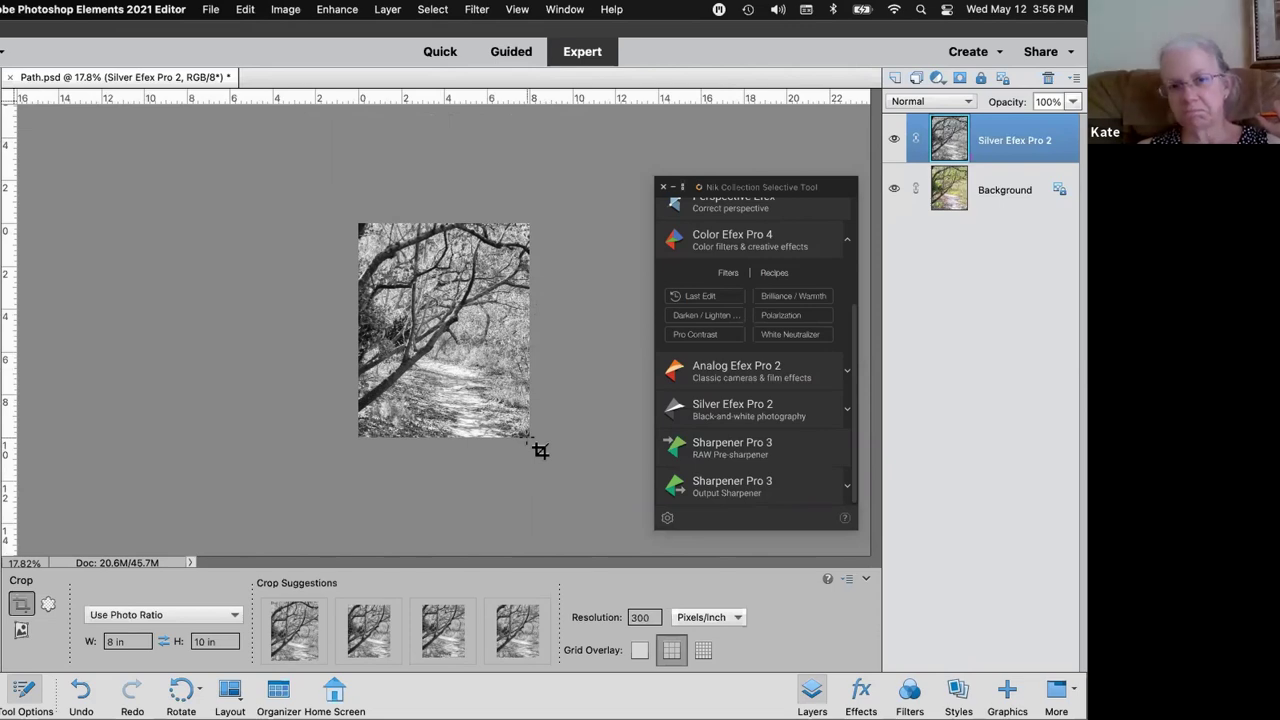
Check the cropped image's document width, height and resolution in the Image Size settings without changing them
left_click(285, 10)
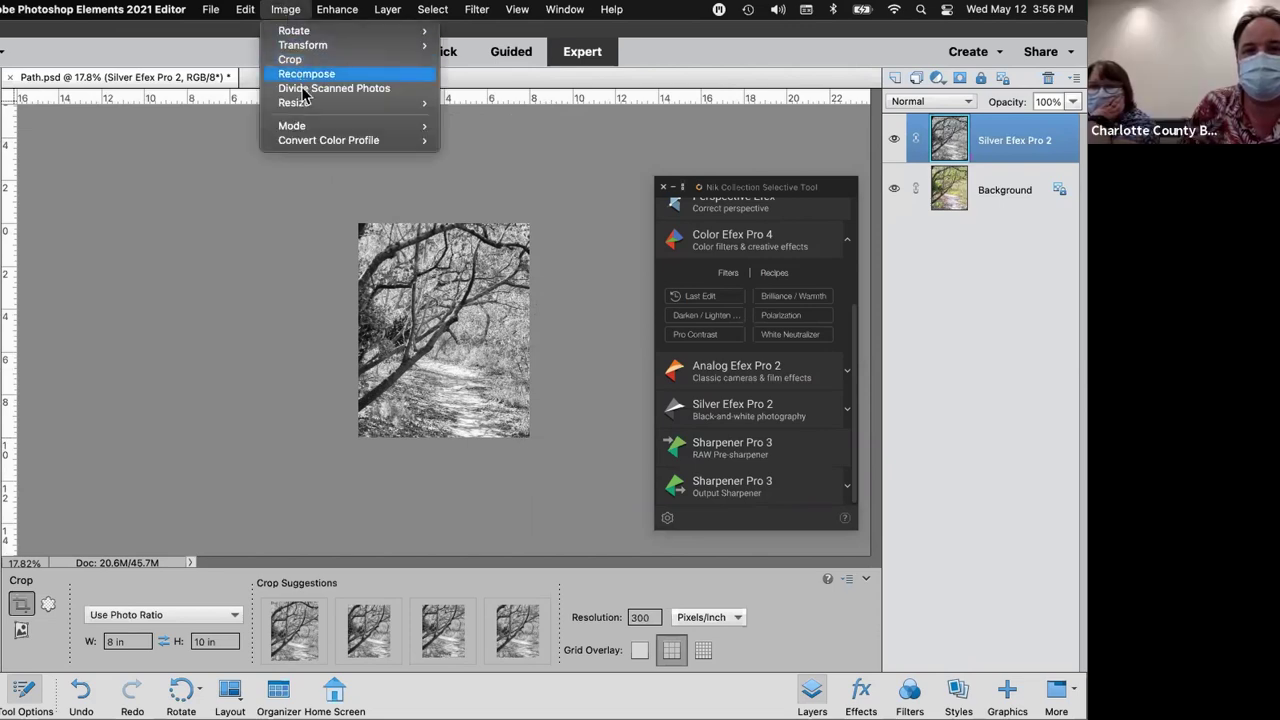
mouse_move(303, 107)
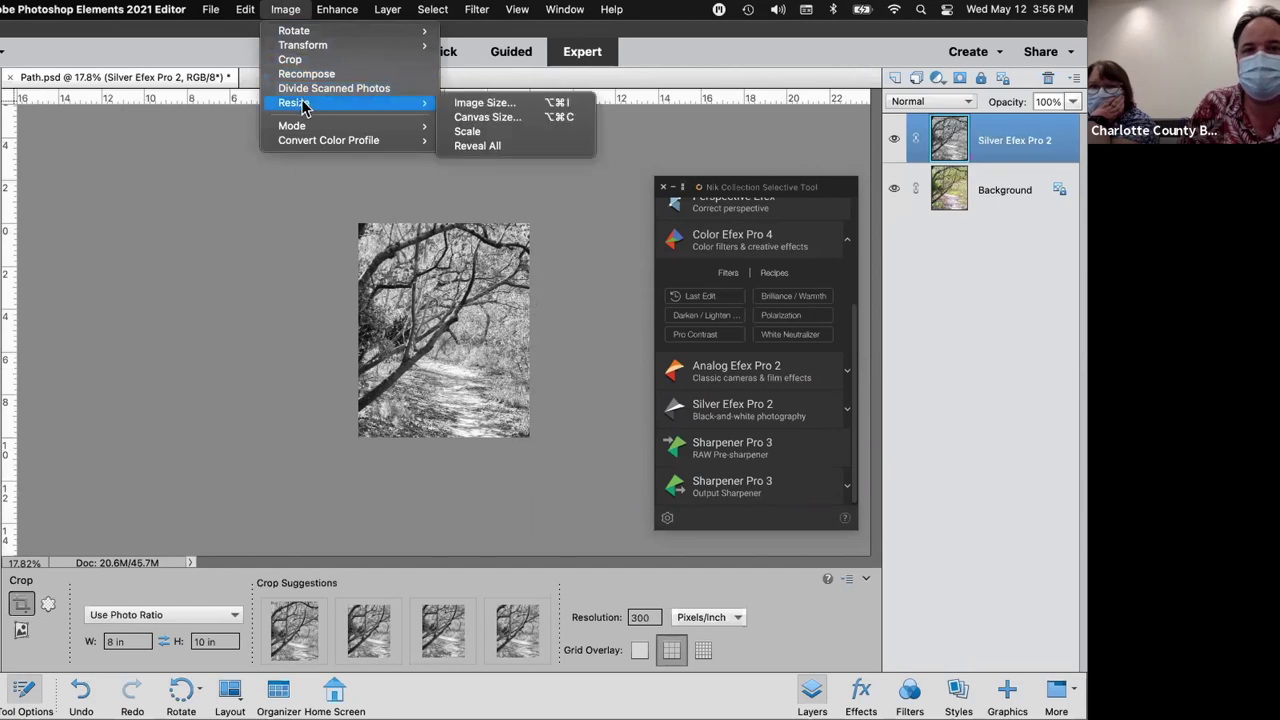
left_click(469, 105)
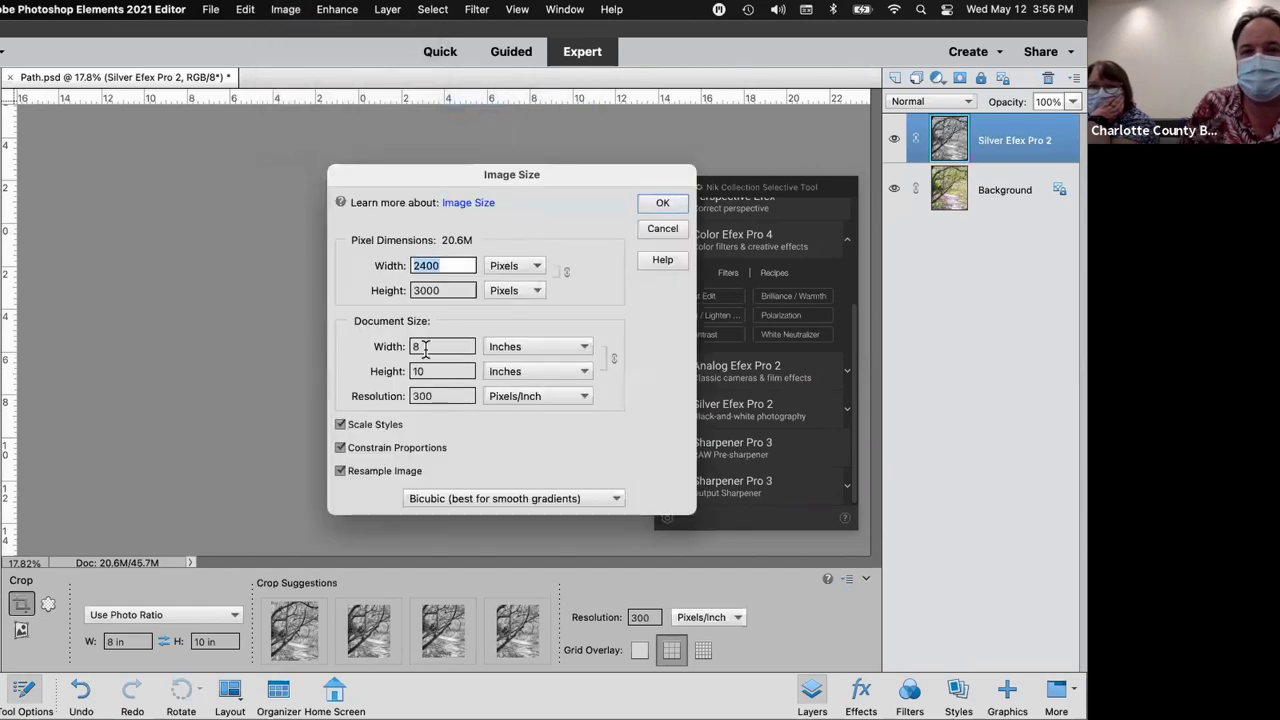
left_click(428, 347)
left_click(425, 372)
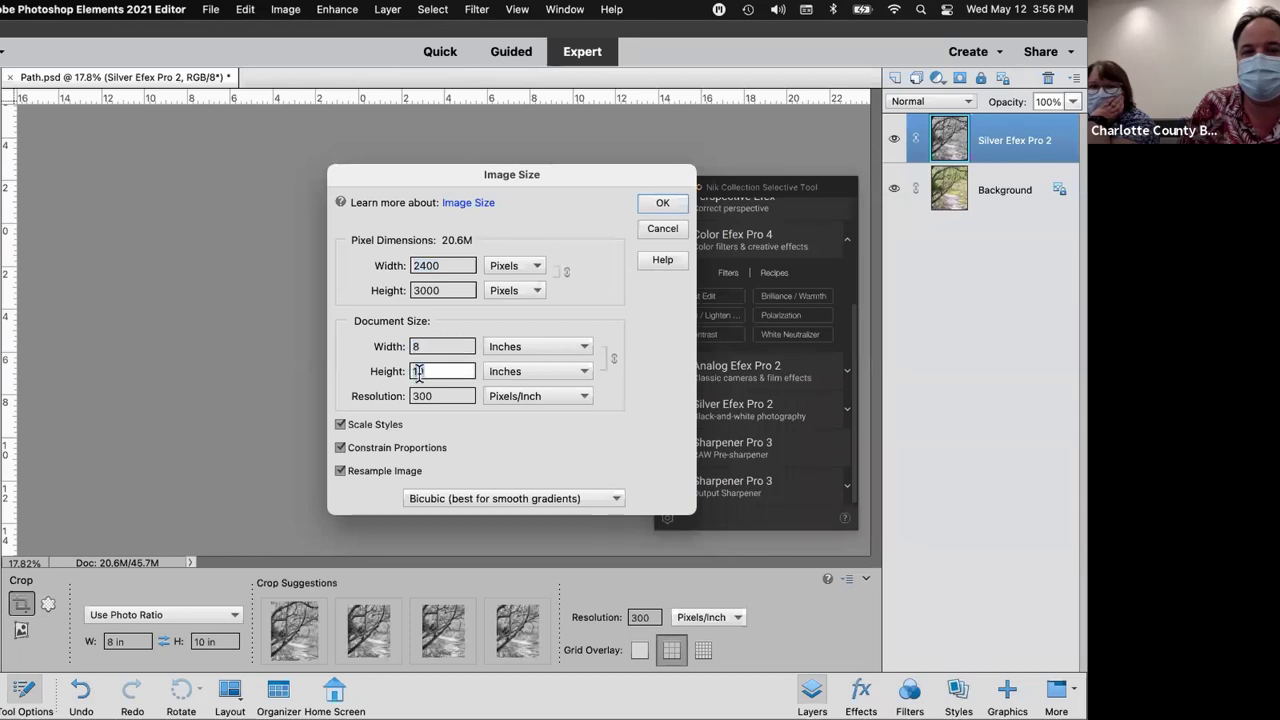
left_click(443, 397)
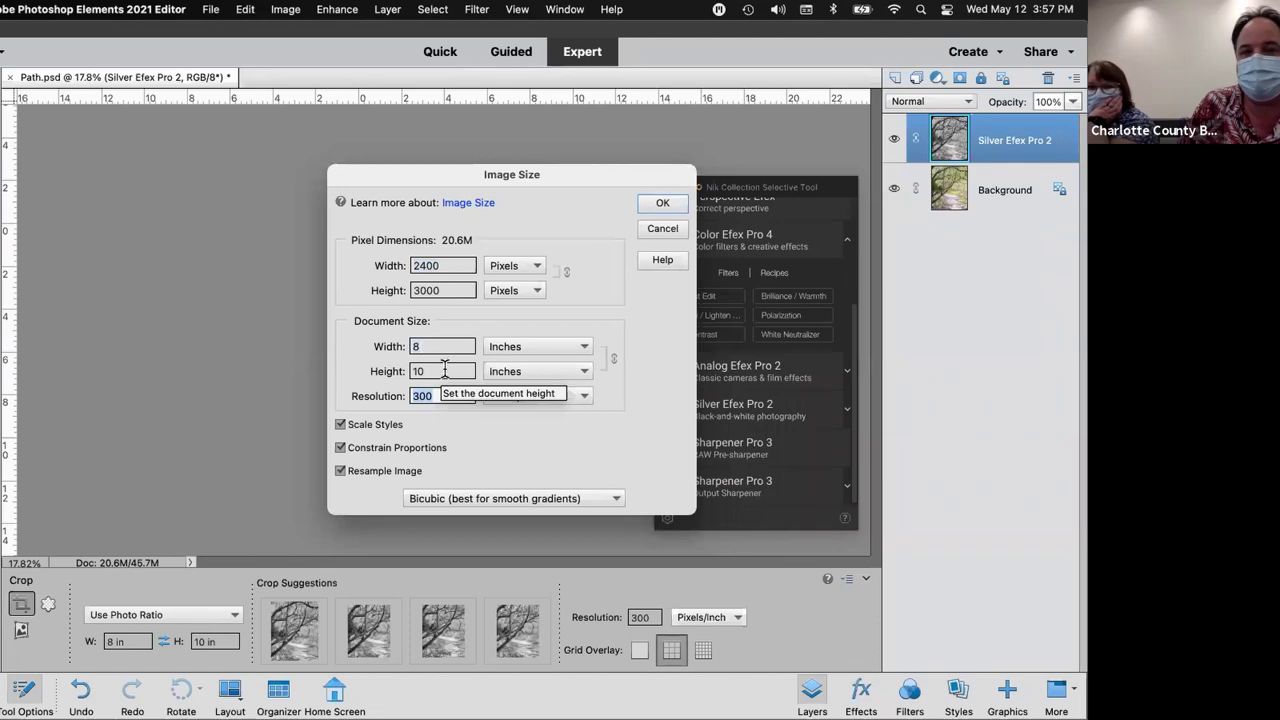
left_click(660, 230)
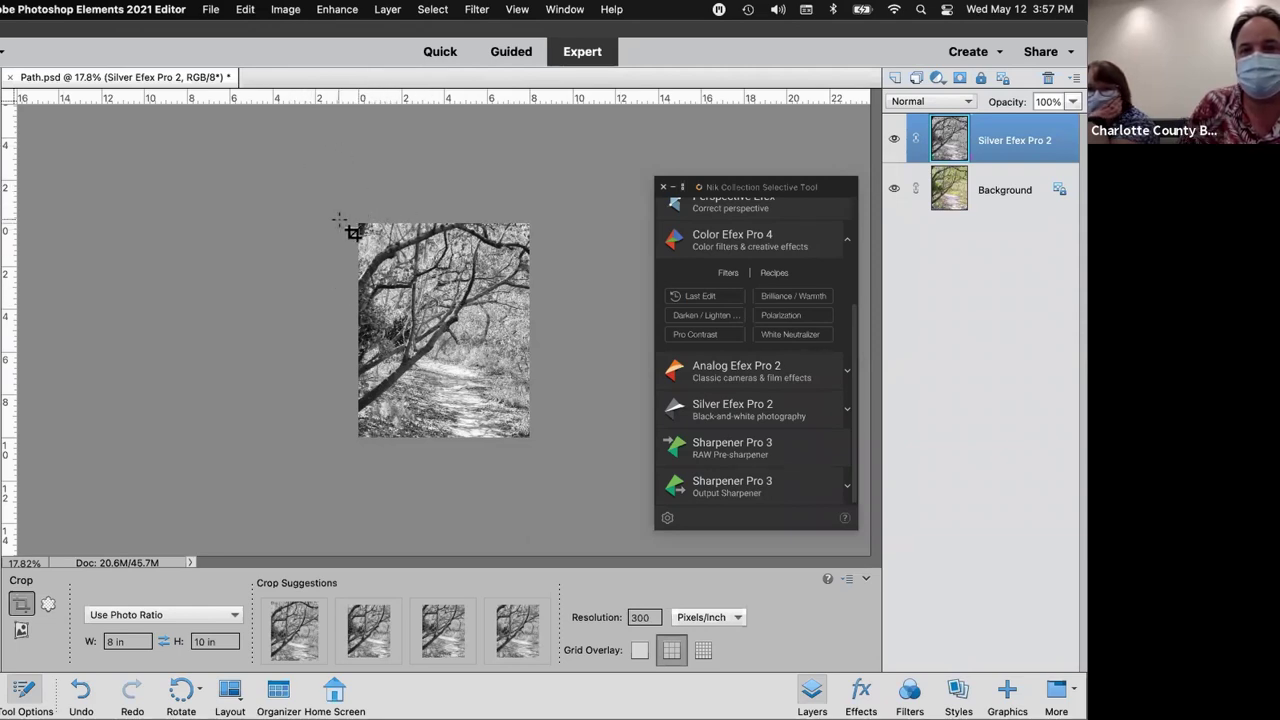
Start saving the cropped image under the name Path_8x10 in the Print folder inside Lemon Bay Park_050321
left_click(211, 10)
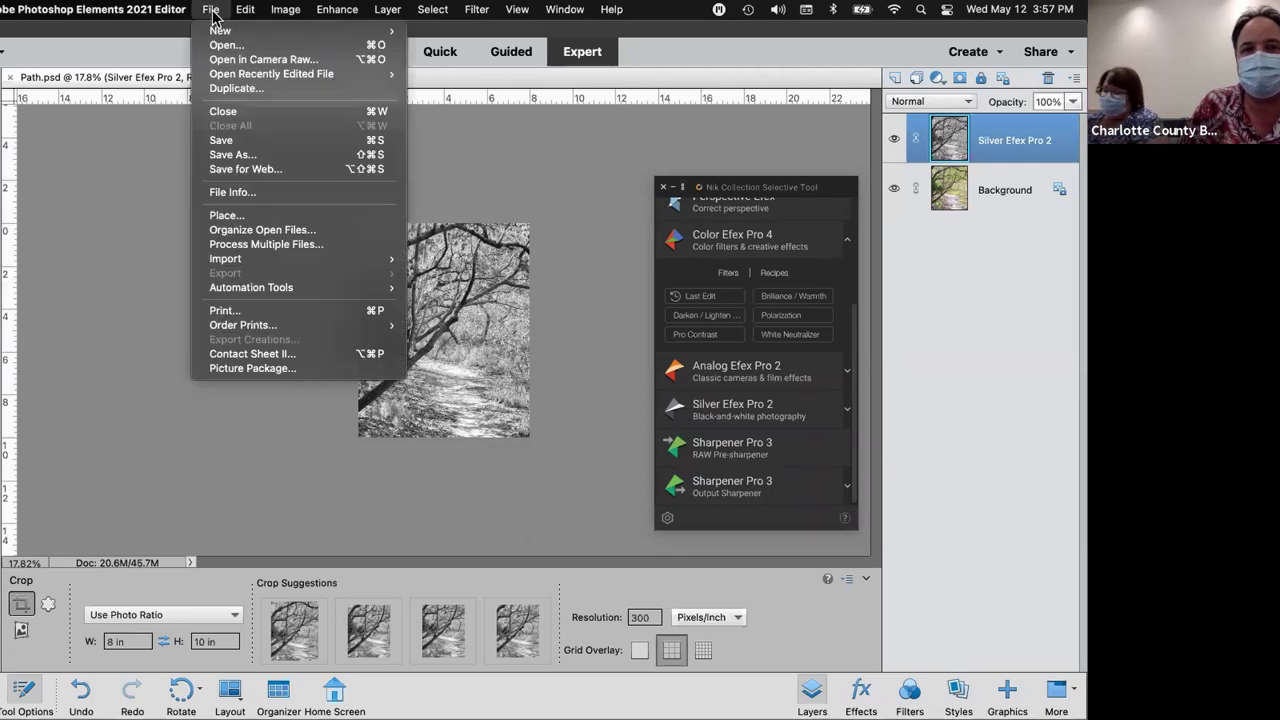
left_click(255, 158)
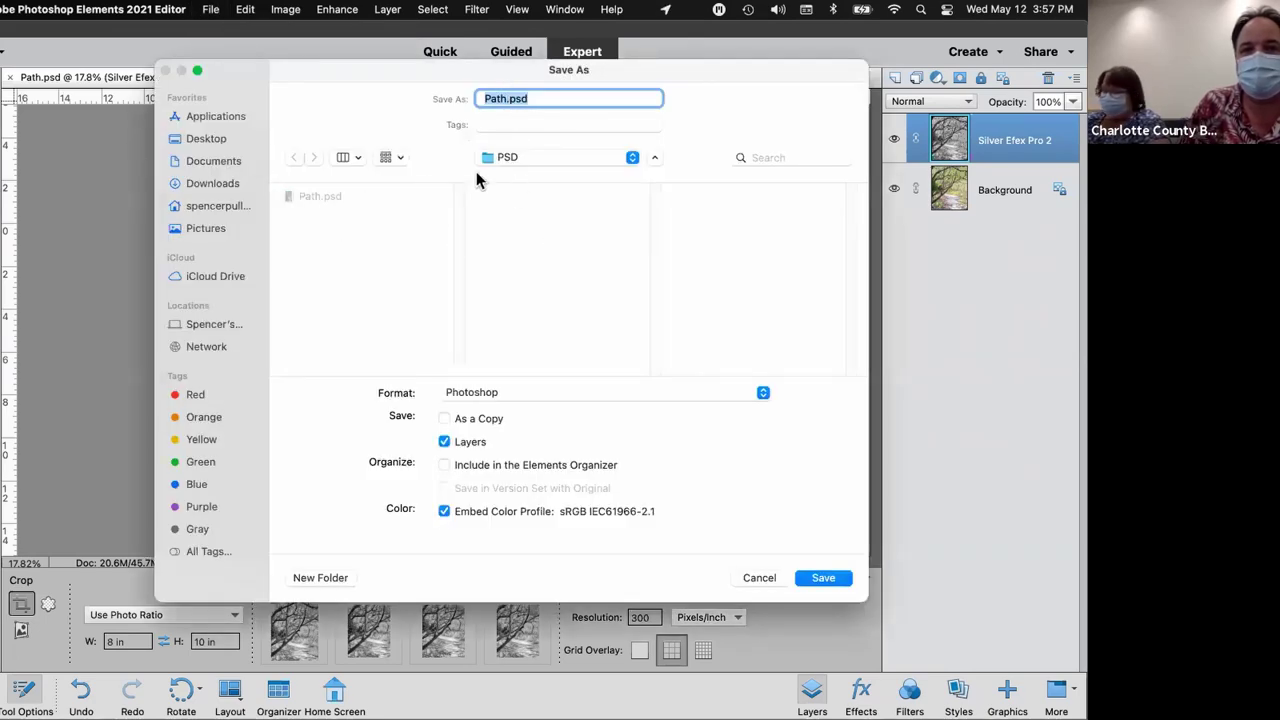
left_click(530, 158)
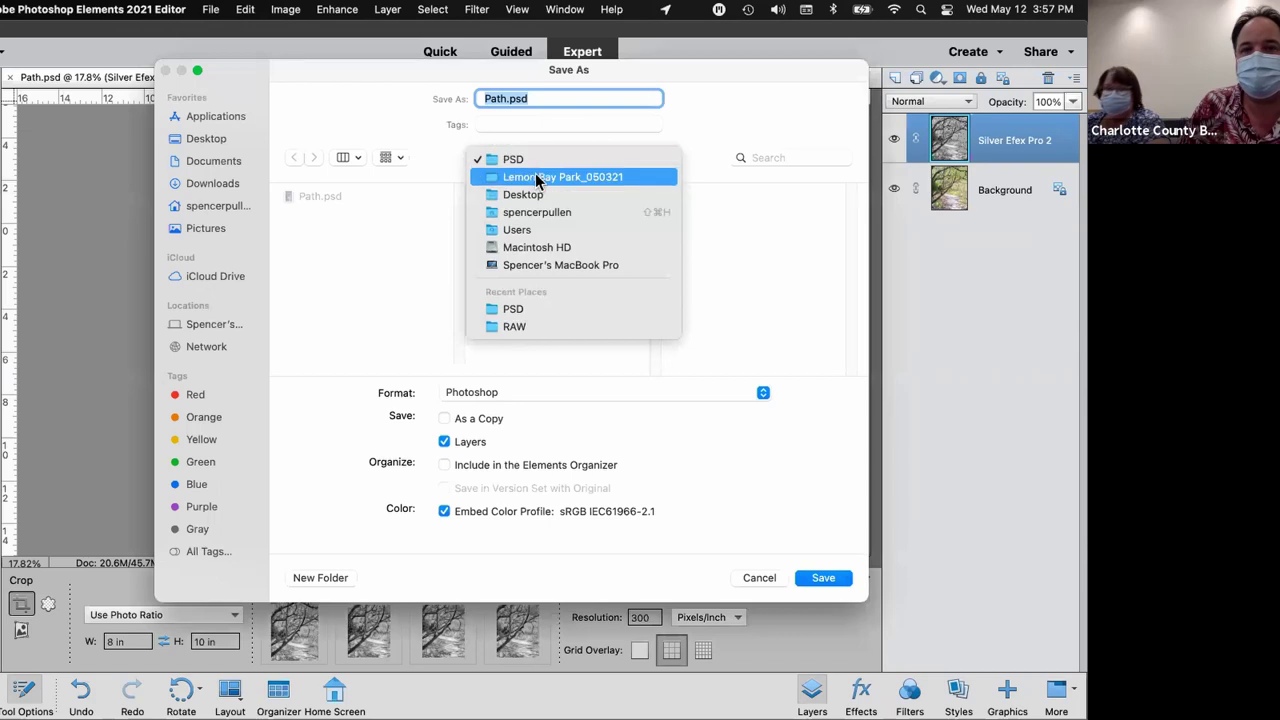
left_click(537, 177)
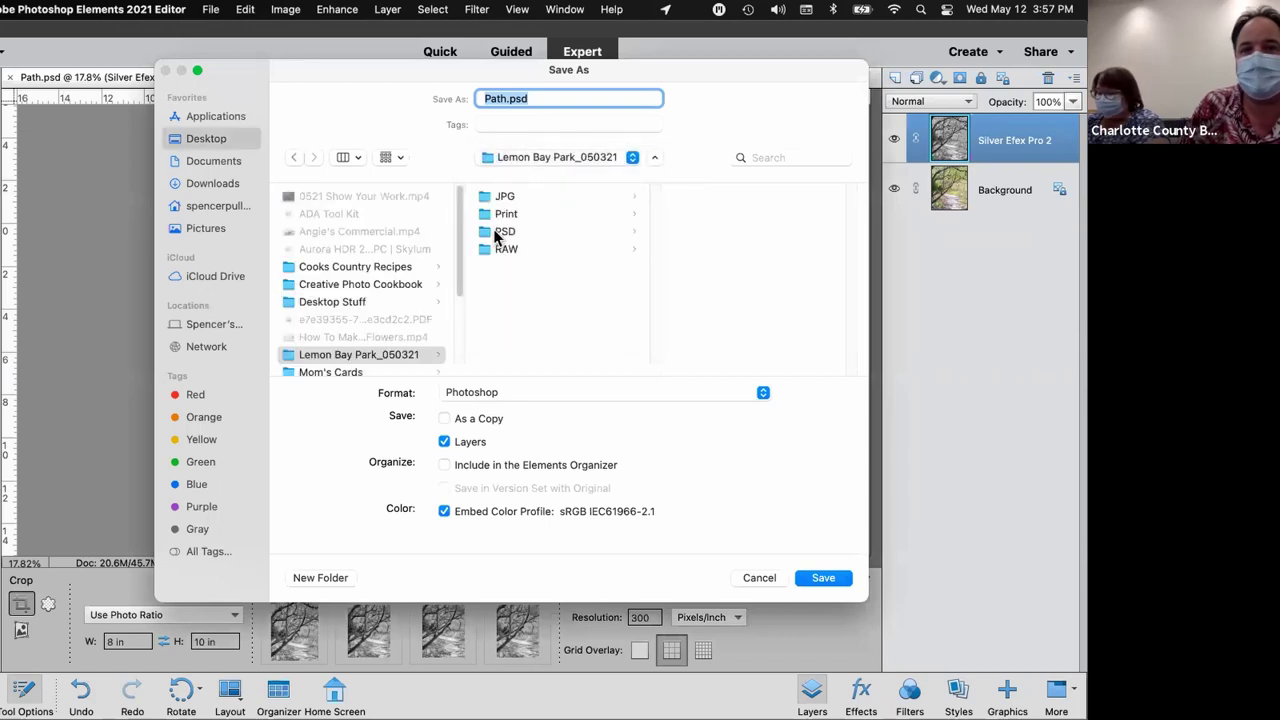
left_click(487, 216)
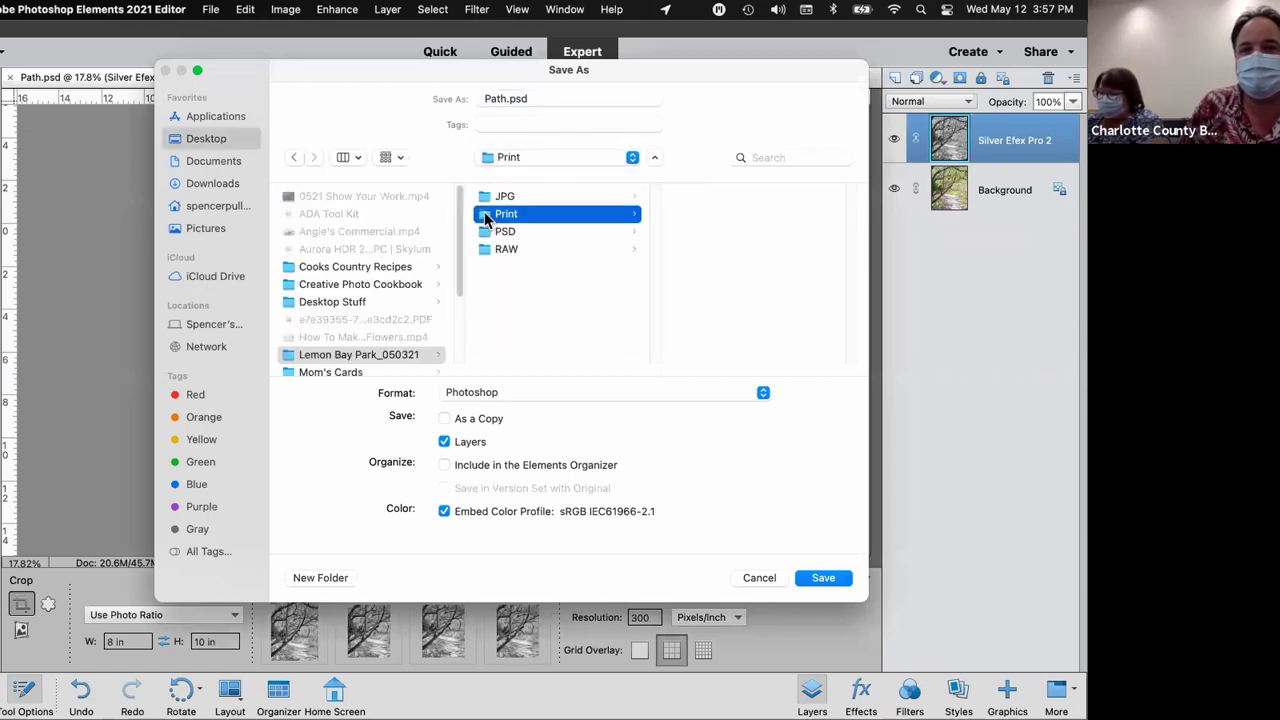
left_click(505, 98)
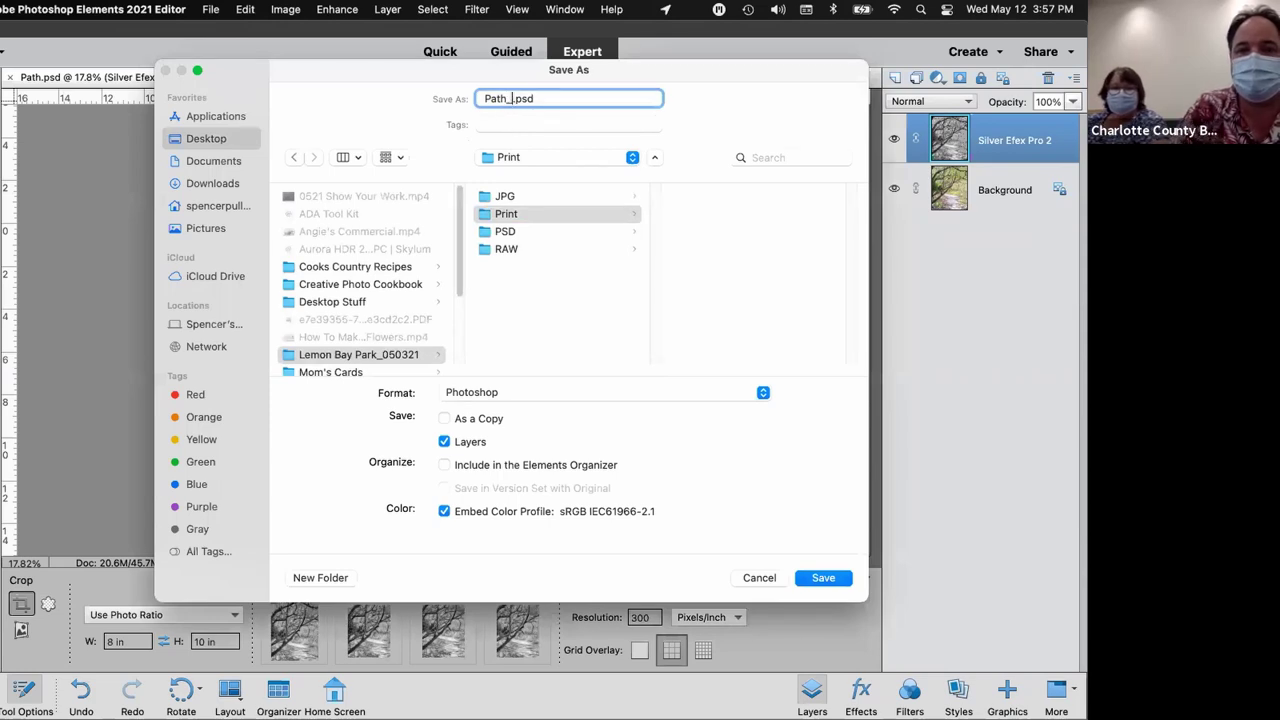
type("_8x")
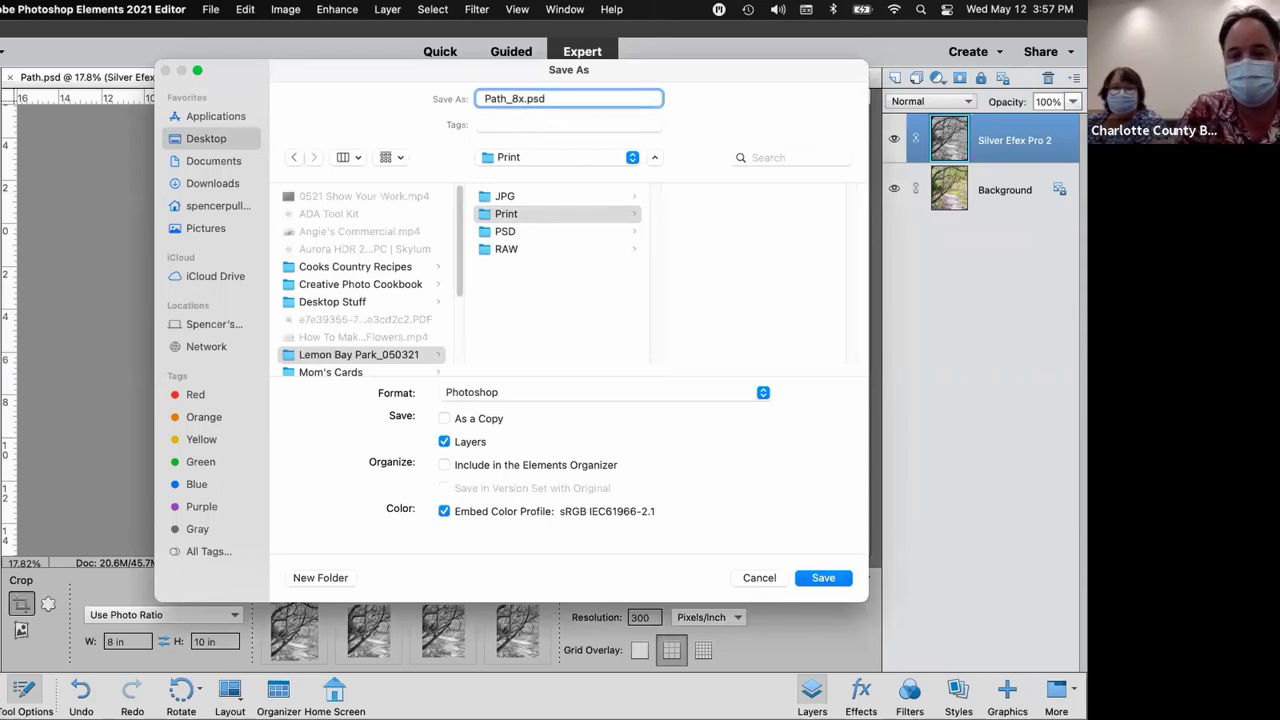
type("10")
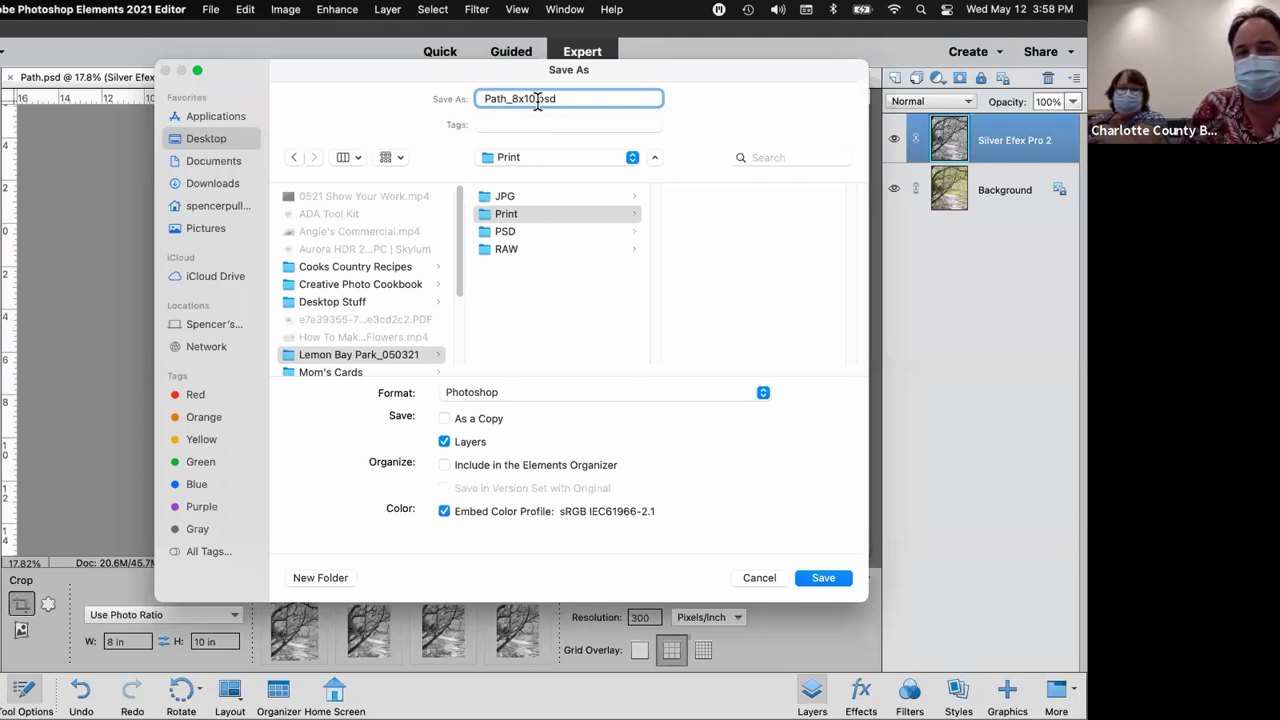
Save the file as a TIFF copy without layers or image compression, in Macintosh byte order, and switch to Adobe Bridge
left_click(516, 391)
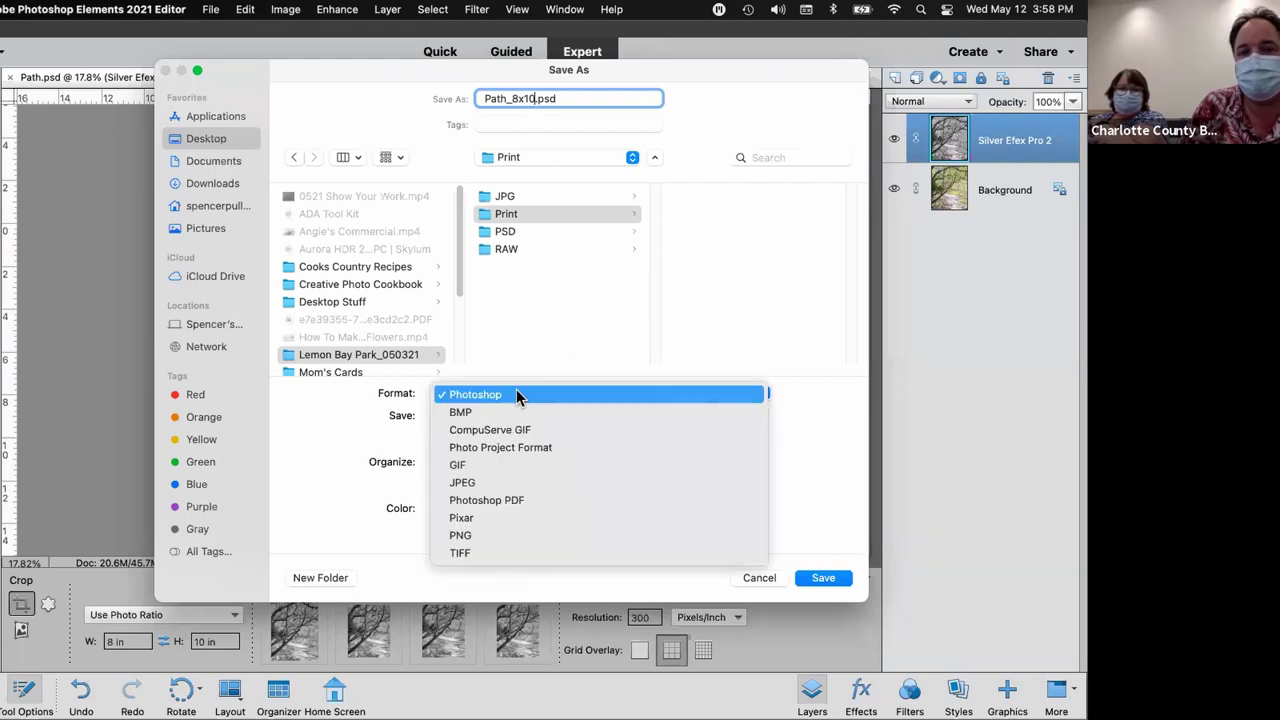
left_click(483, 556)
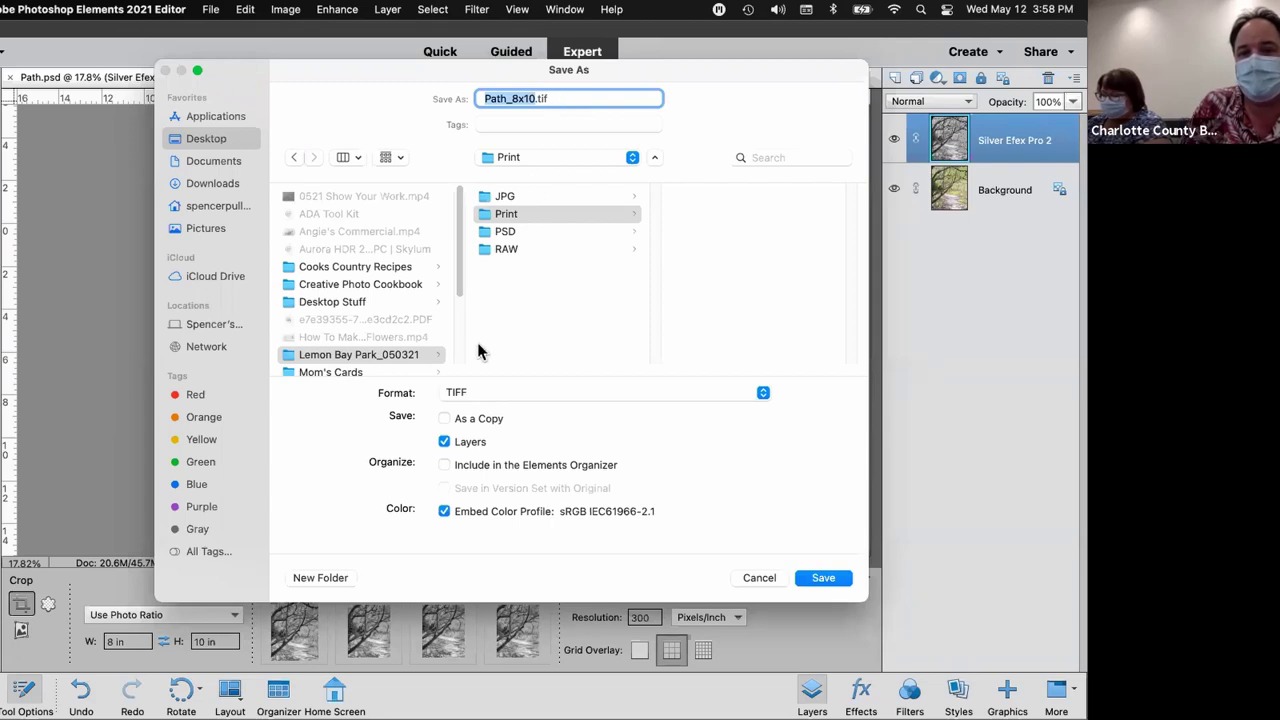
left_click(445, 444)
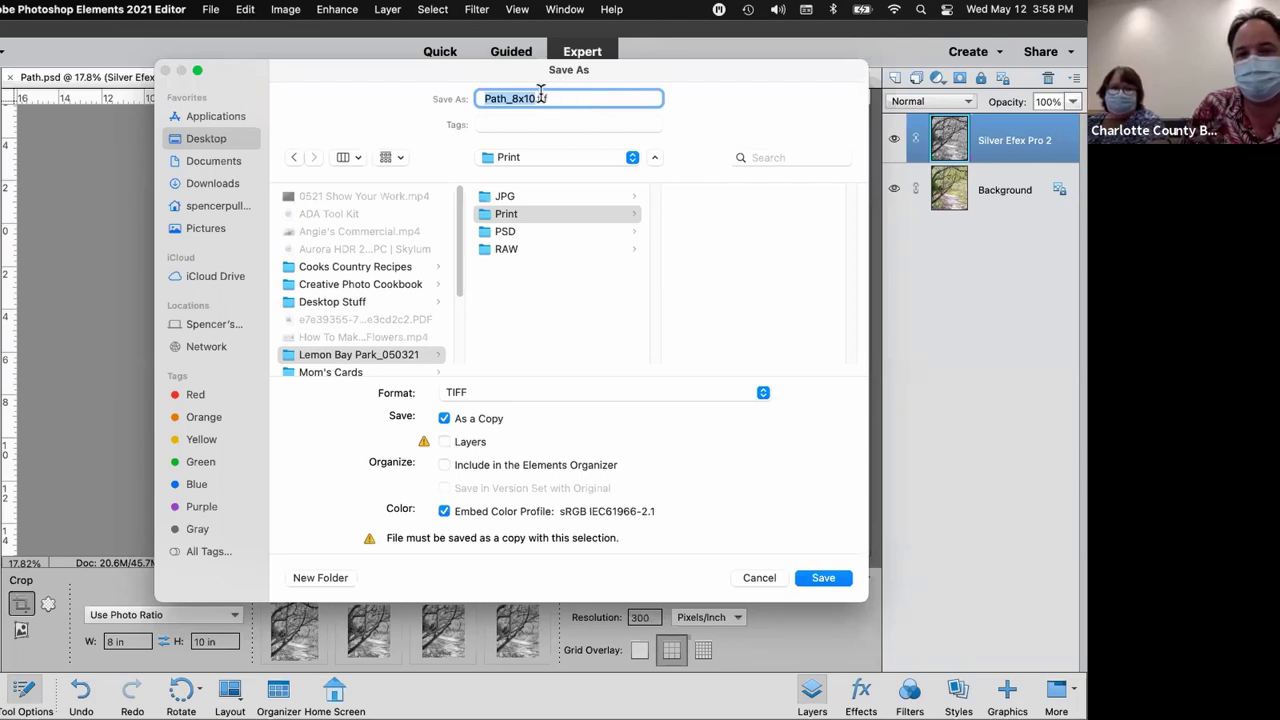
left_click(823, 579)
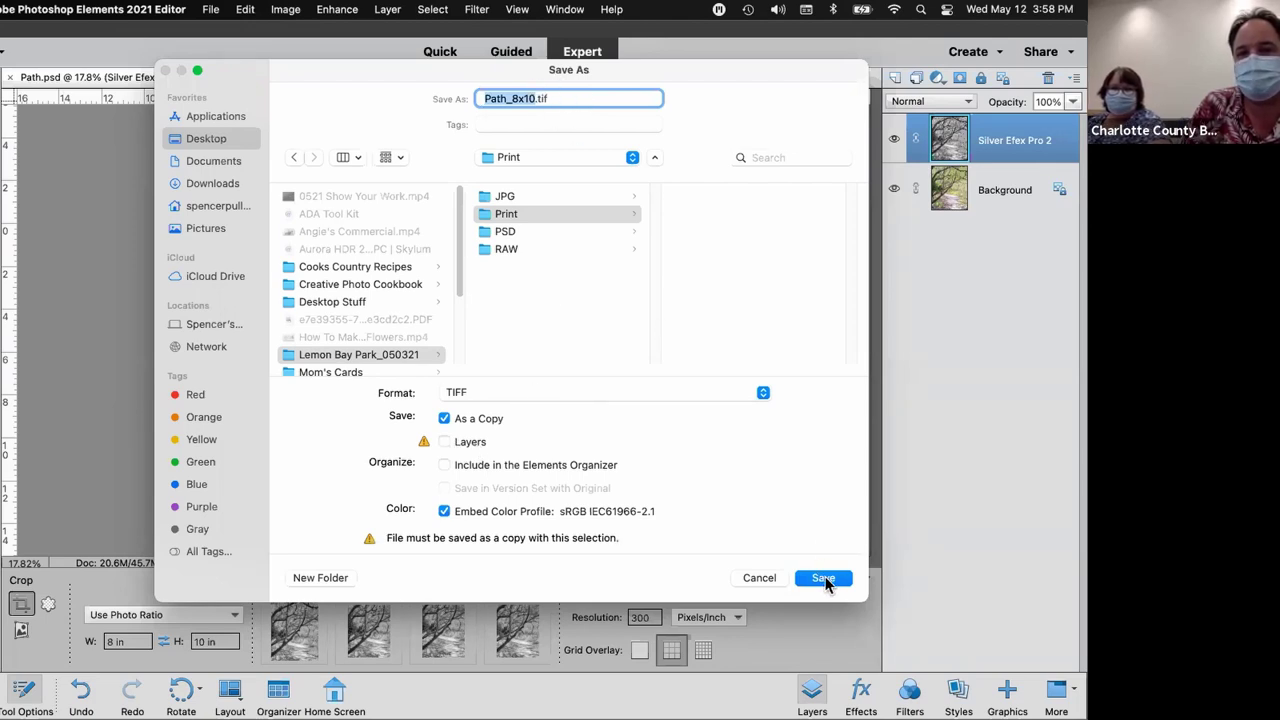
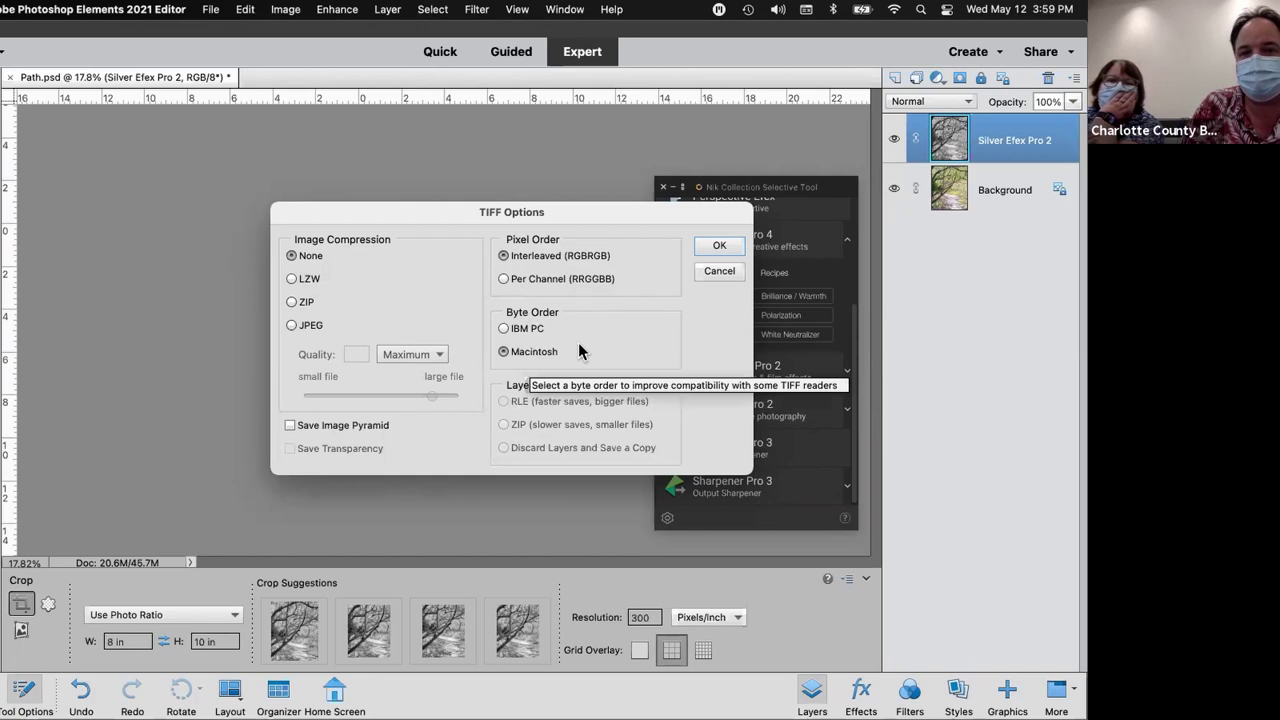
left_click(719, 248)
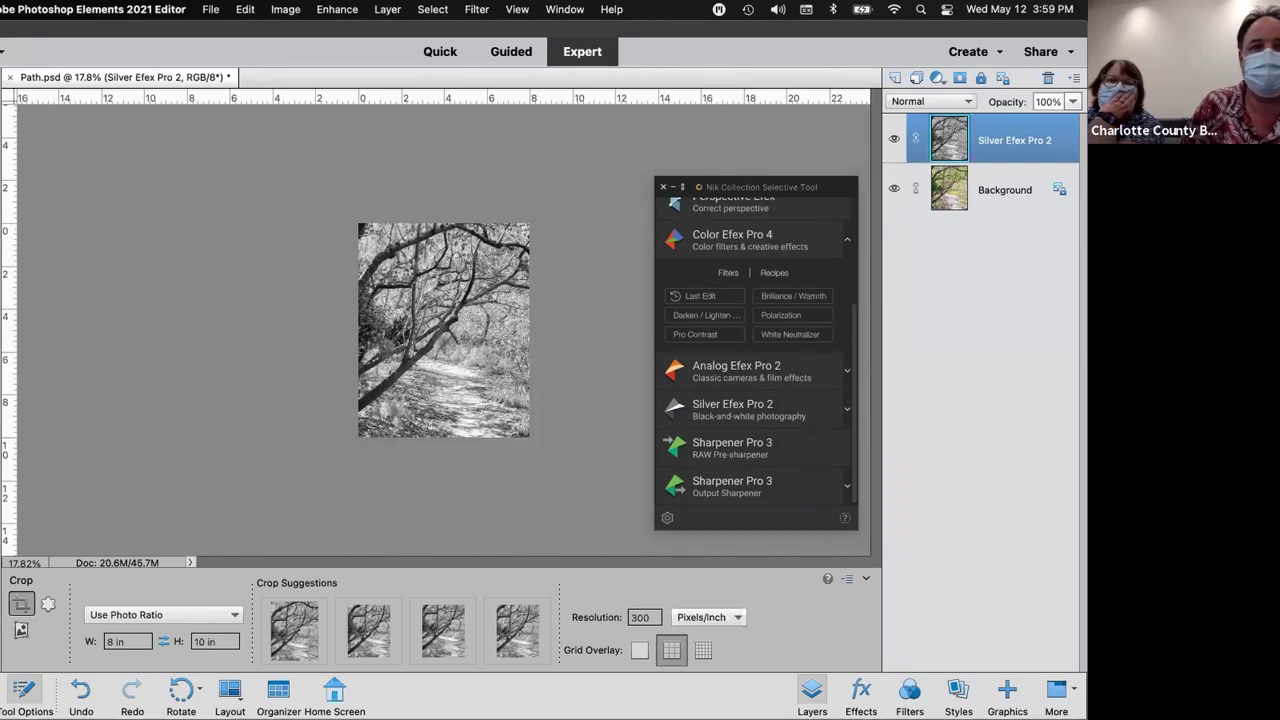
key("super+Tab")
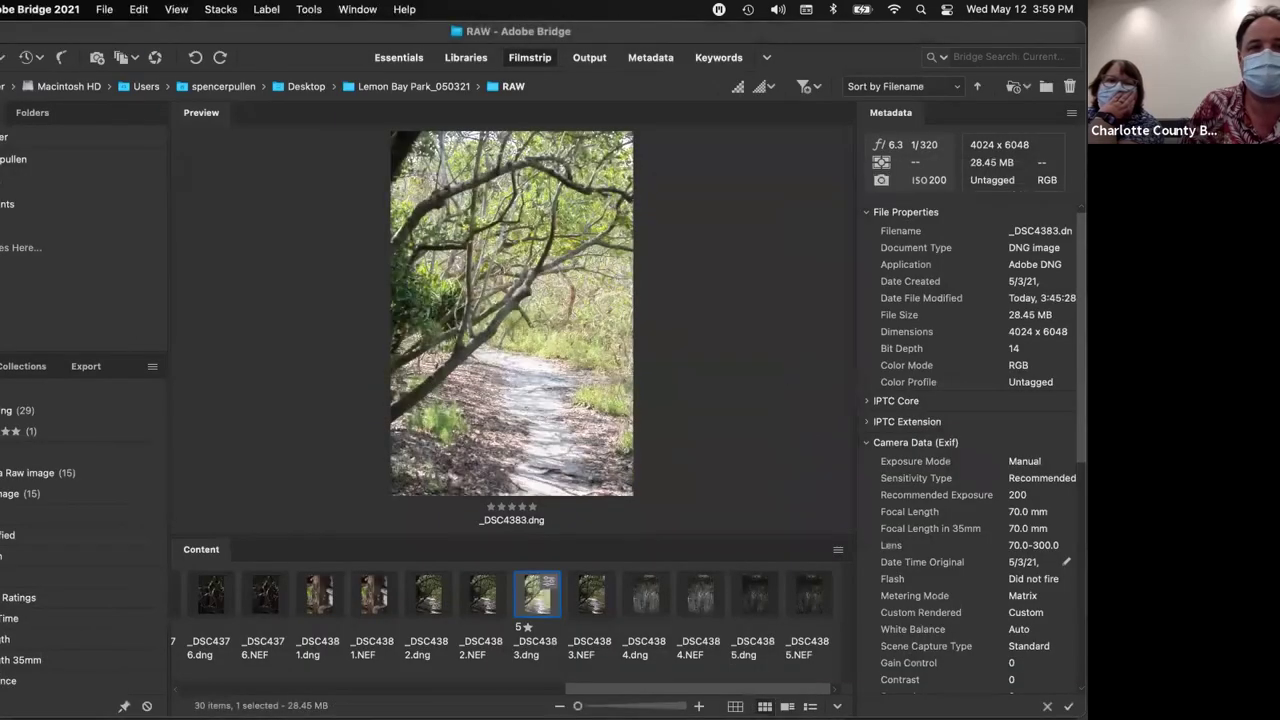
Switch to Finder and check the saved files in the PSD and Print folders inside Lemon Bay Park_050321
key("super+Tab")
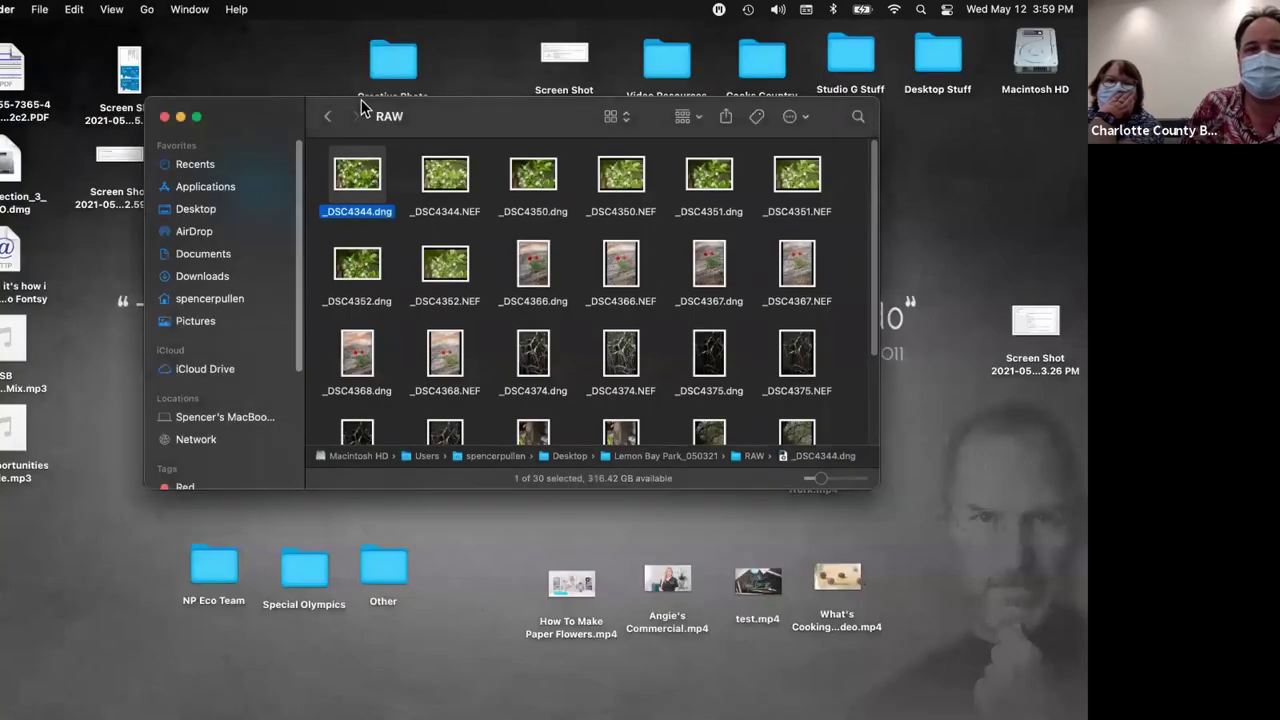
left_click(328, 116)
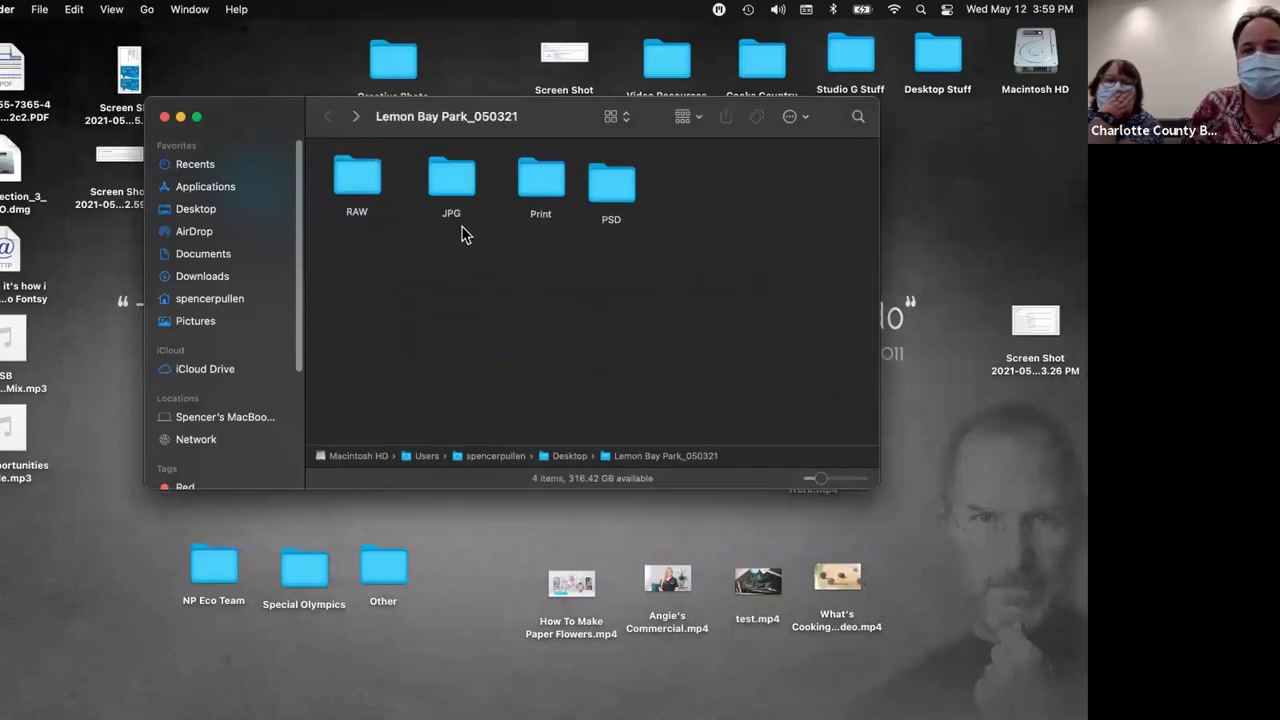
double_click(611, 185)
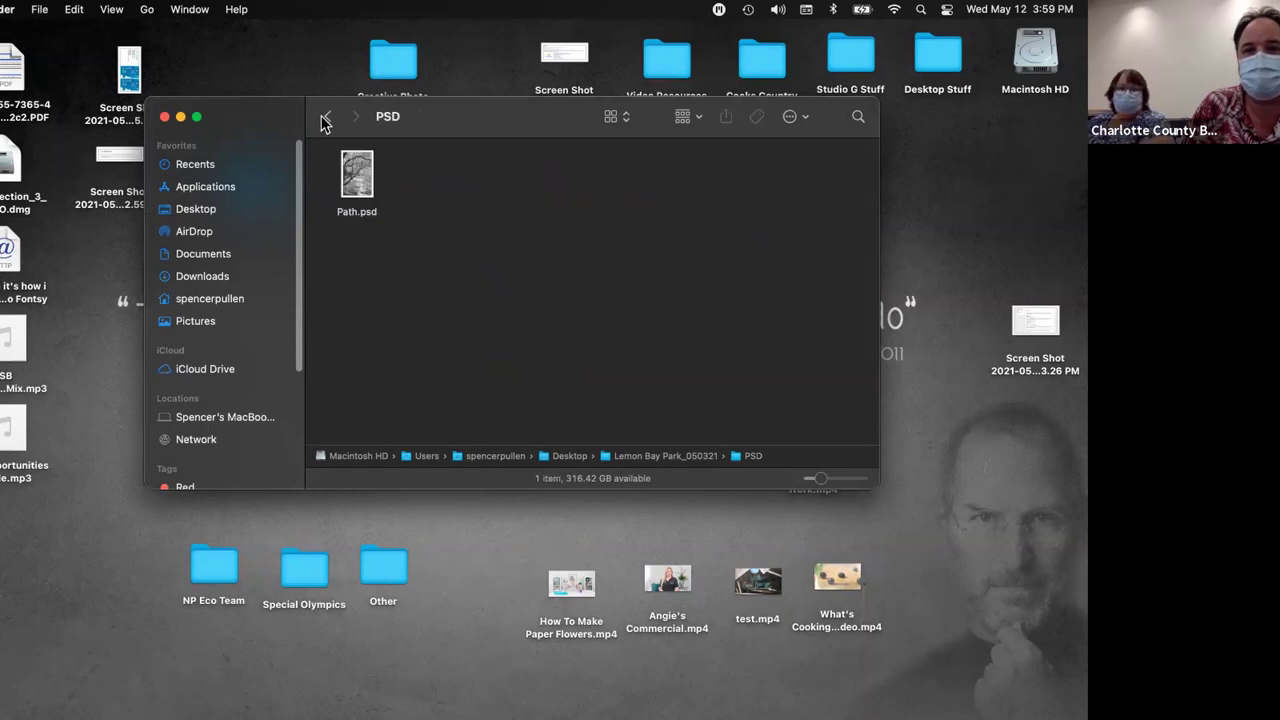
left_click(325, 120)
double_click(532, 184)
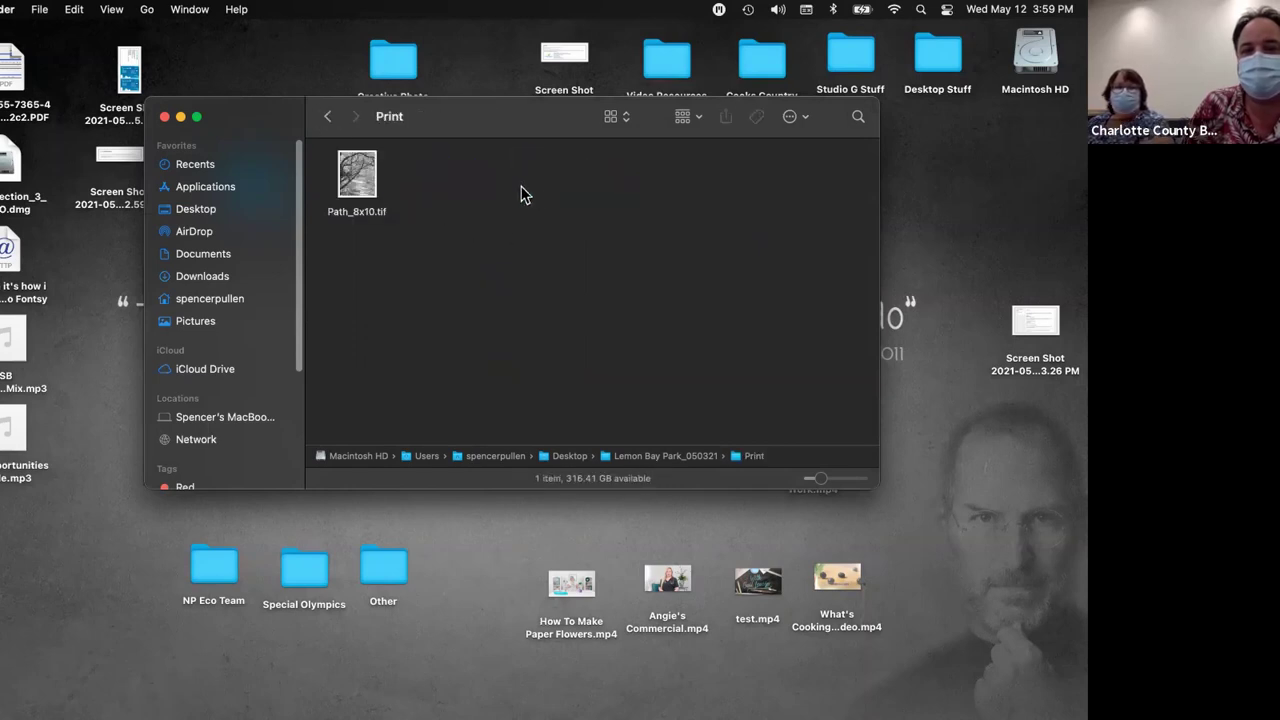
left_click(329, 119)
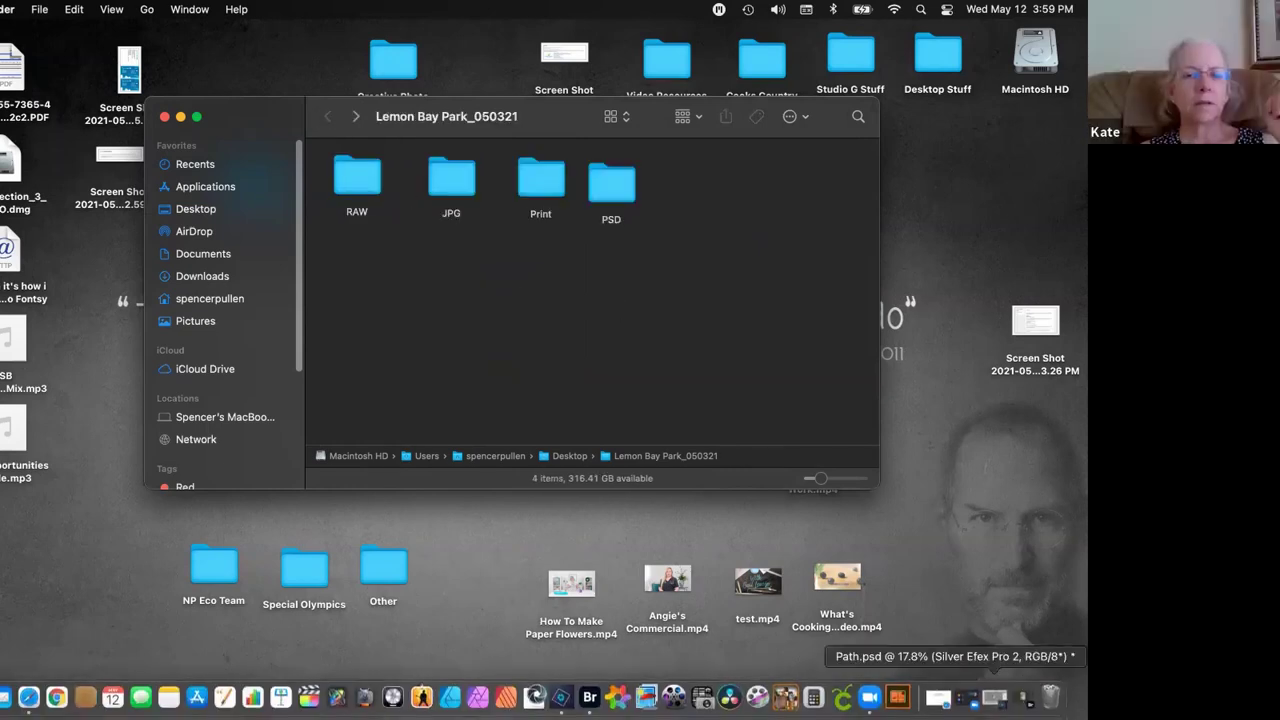
Return to Path.psd in Photoshop Elements and resample the image, trying a resolution of 72 before applying 150 pixels/inch
left_click(952, 697)
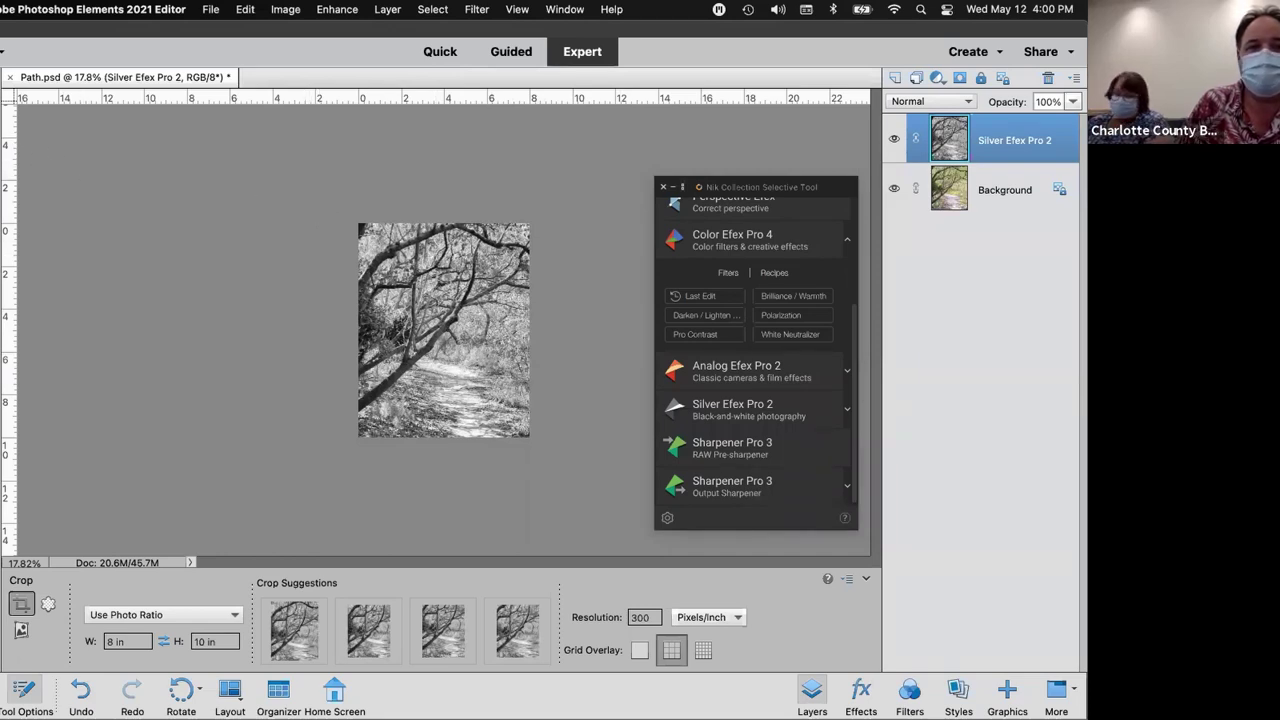
key("h")
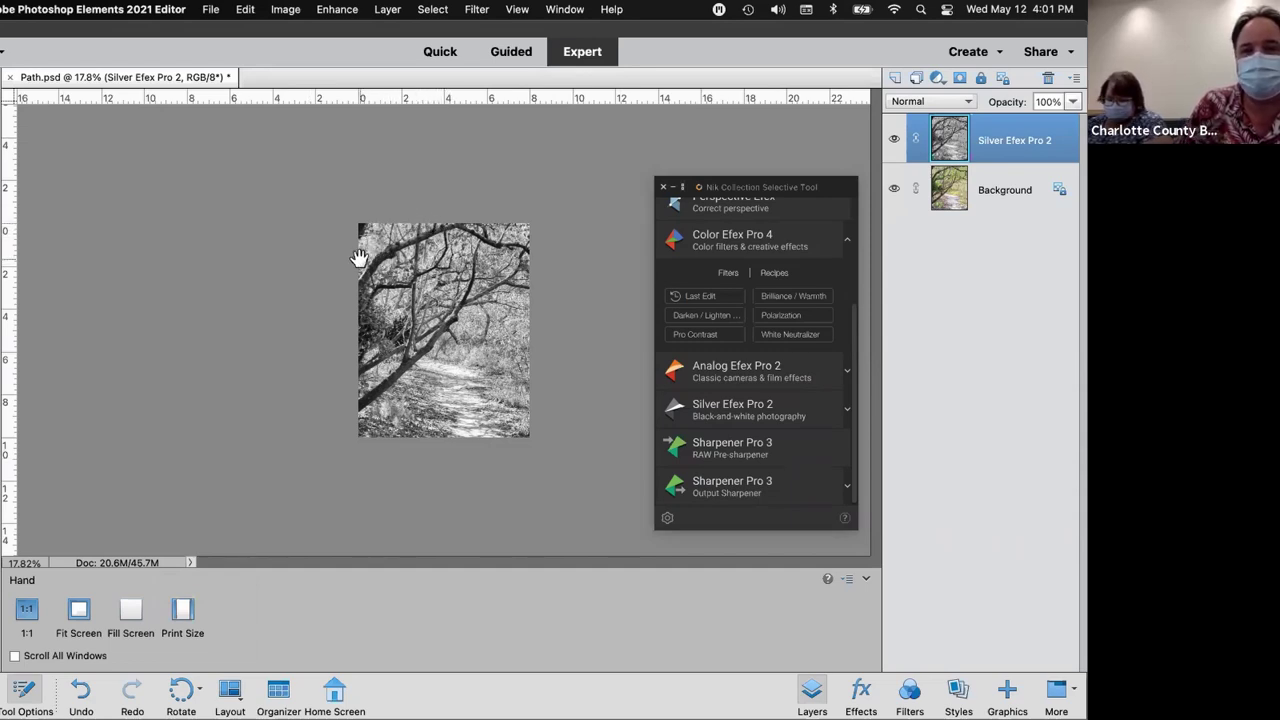
left_click(282, 10)
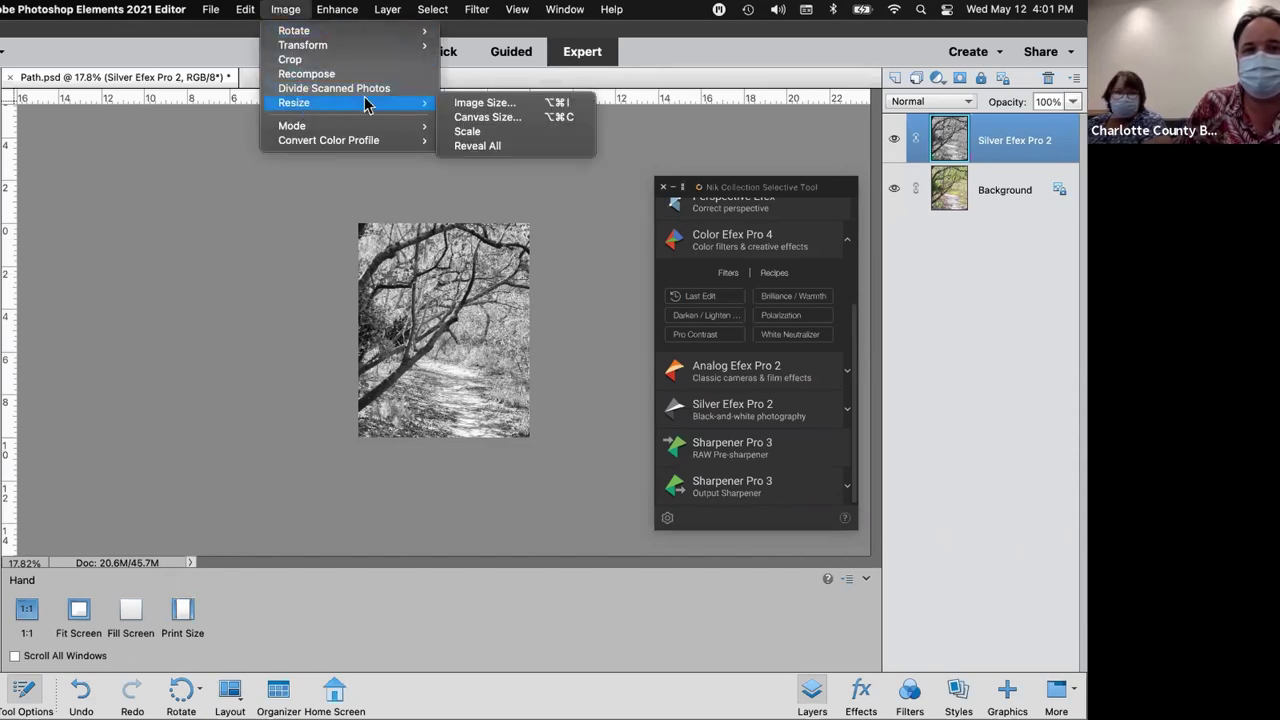
mouse_move(429, 104)
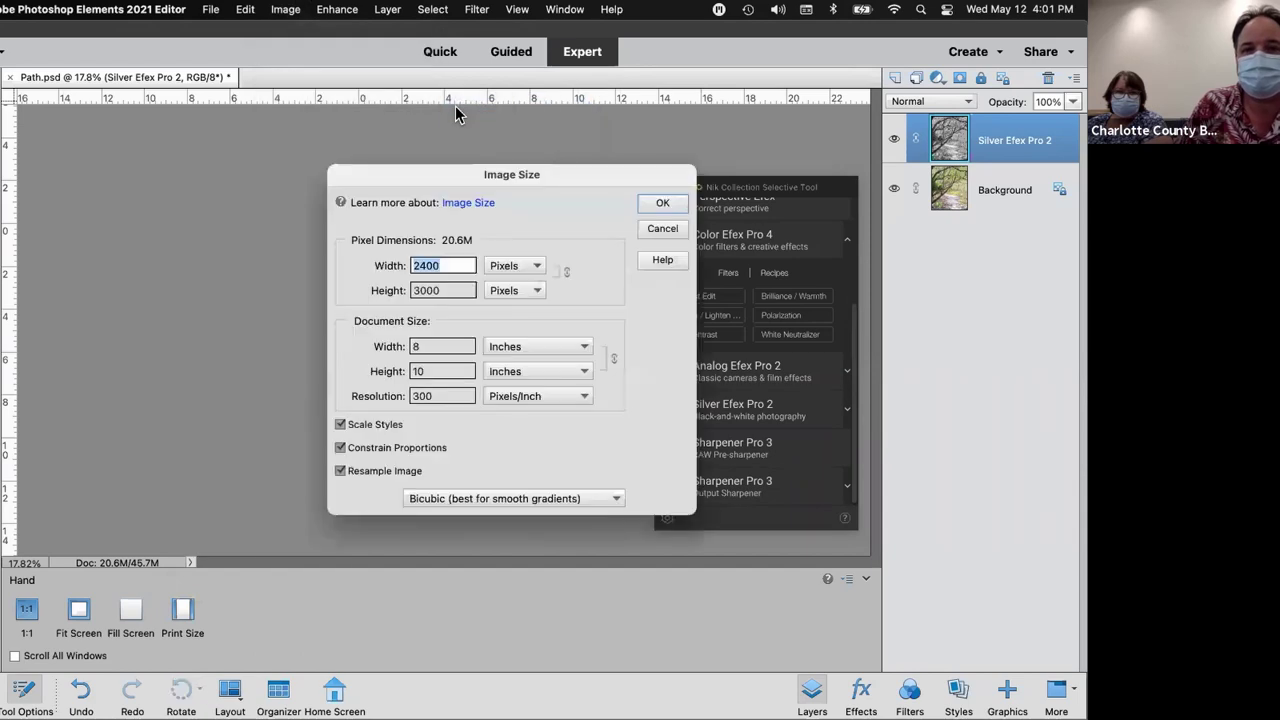
left_click_drag(449, 396, 393, 396)
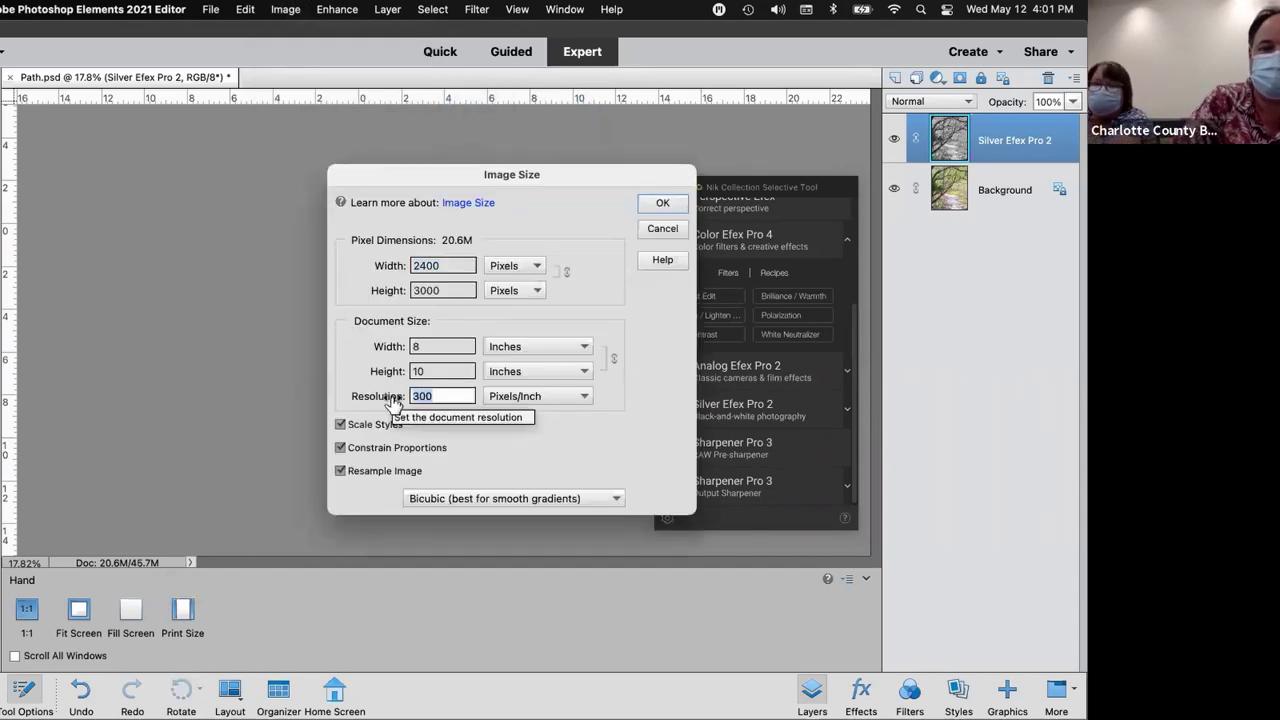
type("72")
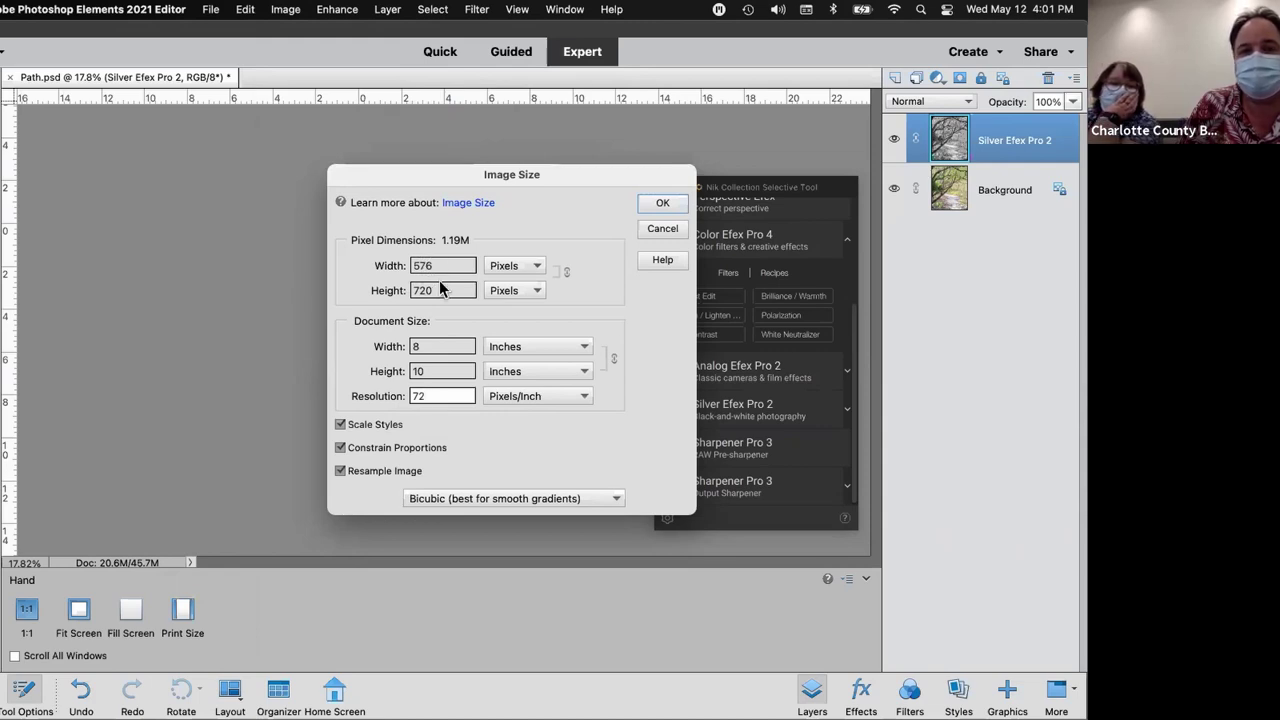
left_click_drag(437, 397, 411, 397)
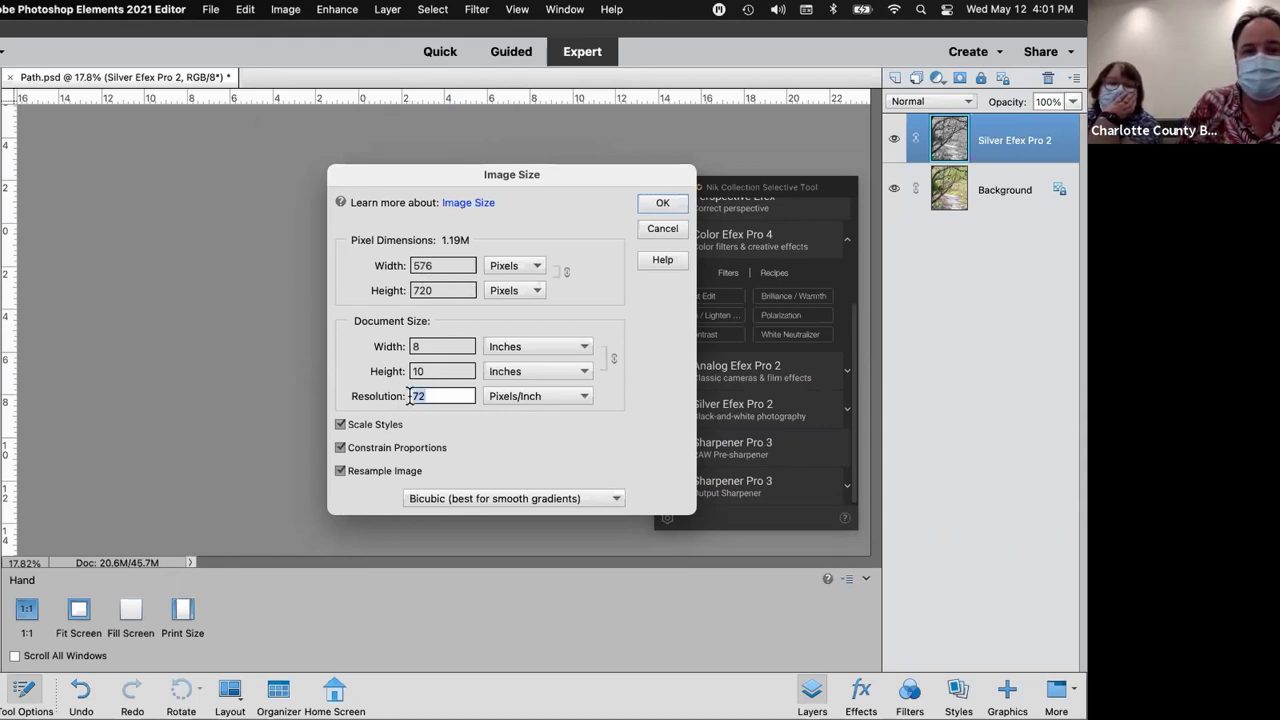
type("150")
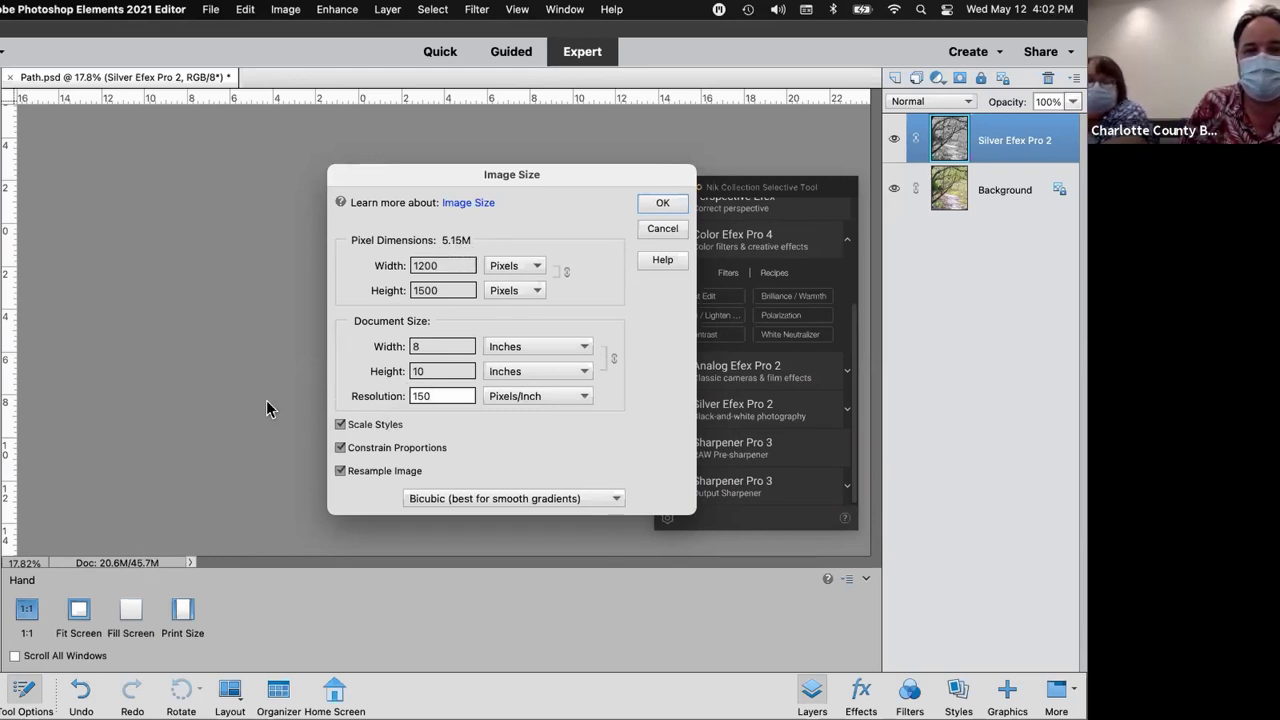
left_click(661, 204)
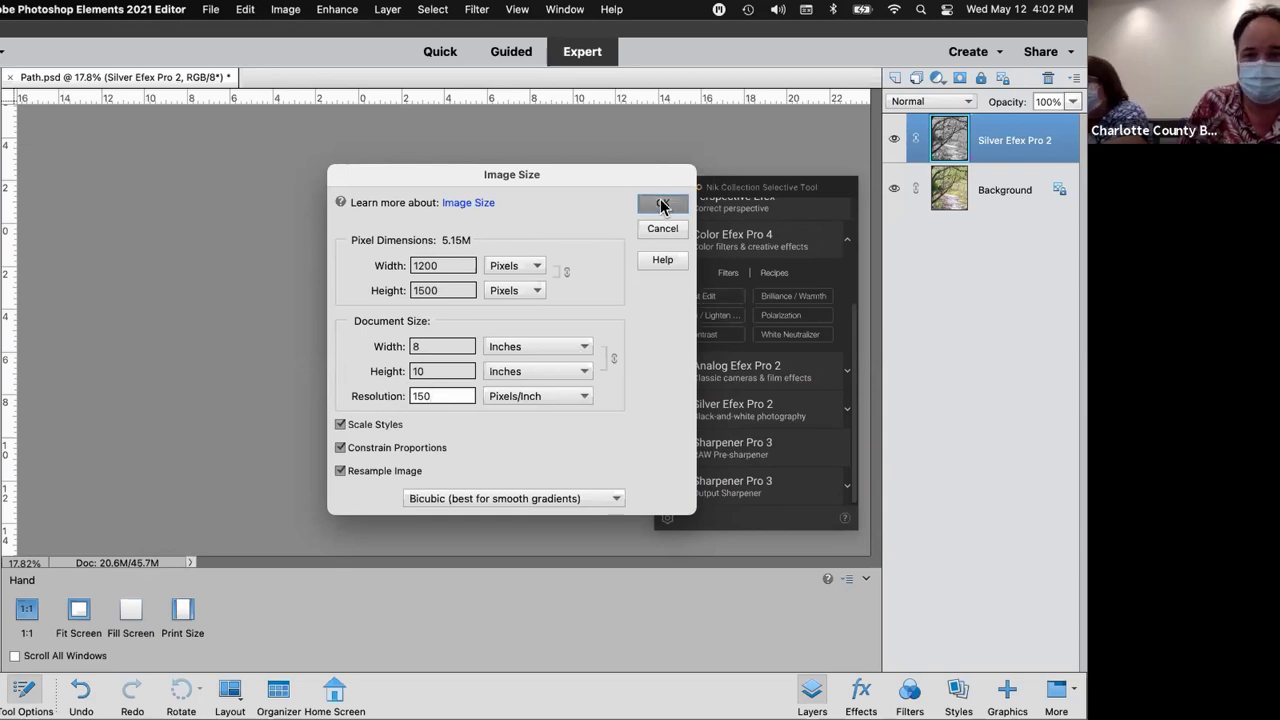
Save the resized image as a JPEG copy named Path.jpg in the JPG folder inside Lemon Bay Park_050321
left_click(211, 10)
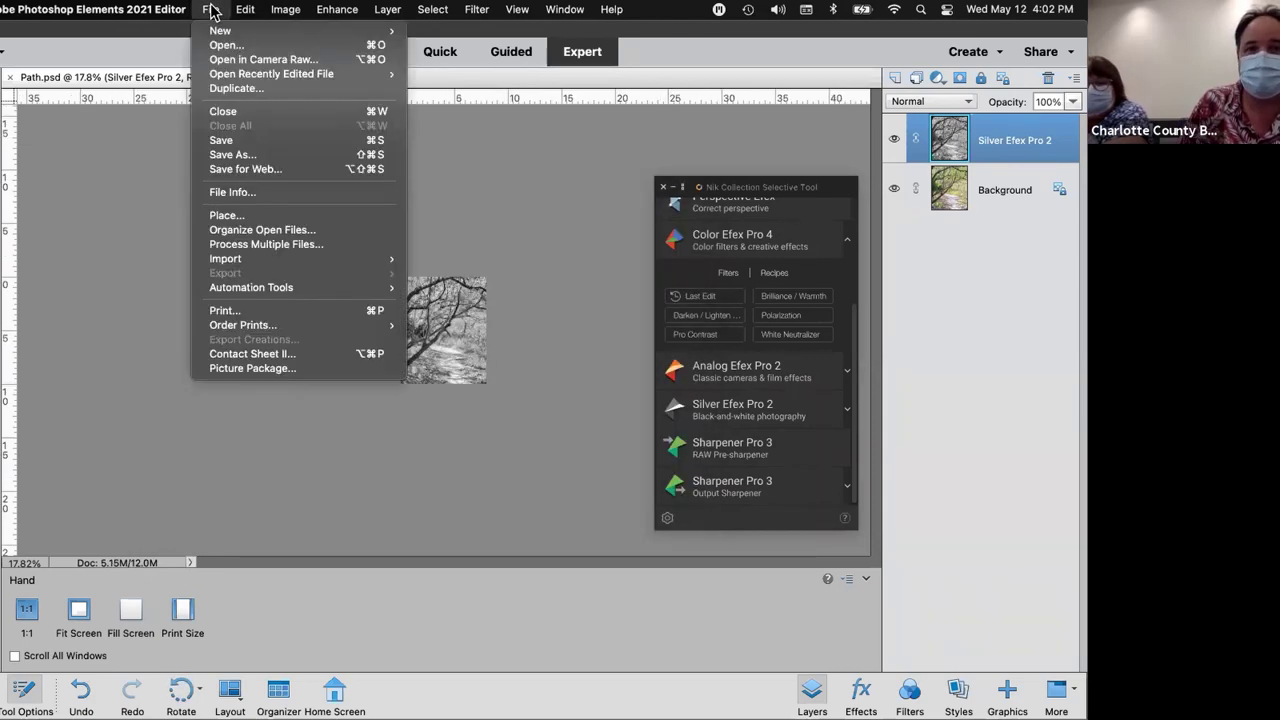
left_click(245, 155)
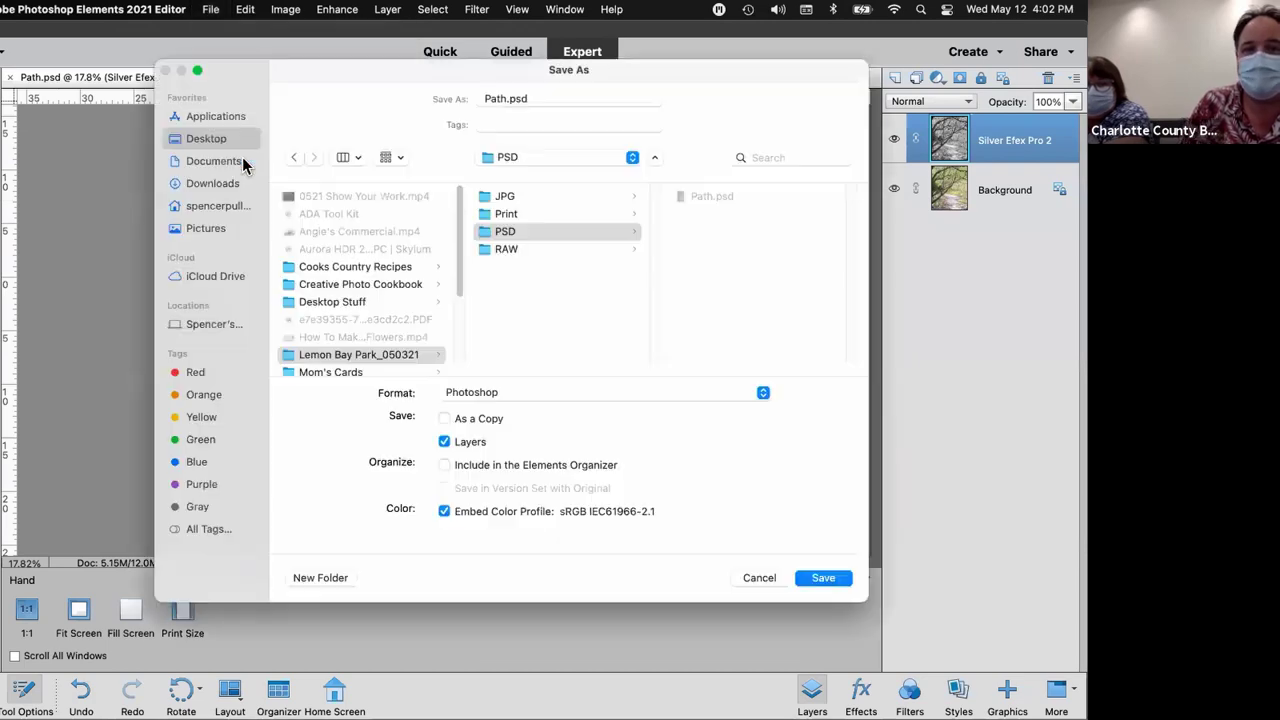
left_click(483, 199)
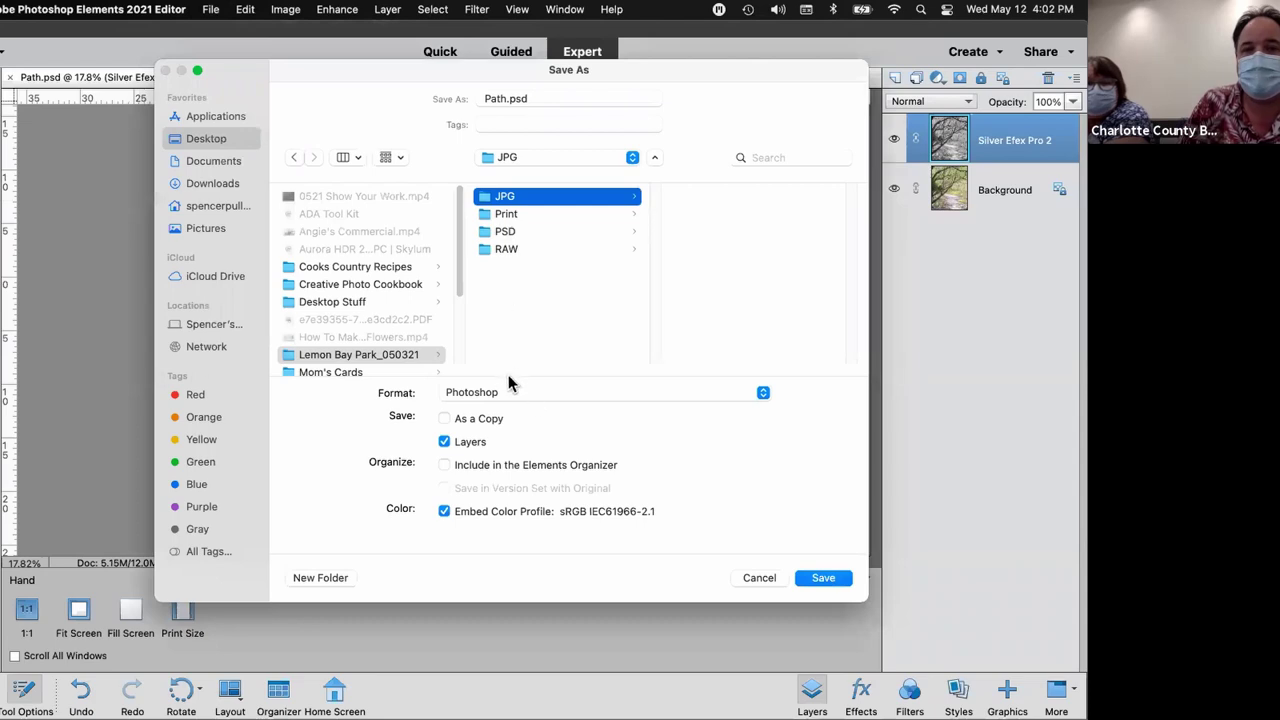
left_click(513, 392)
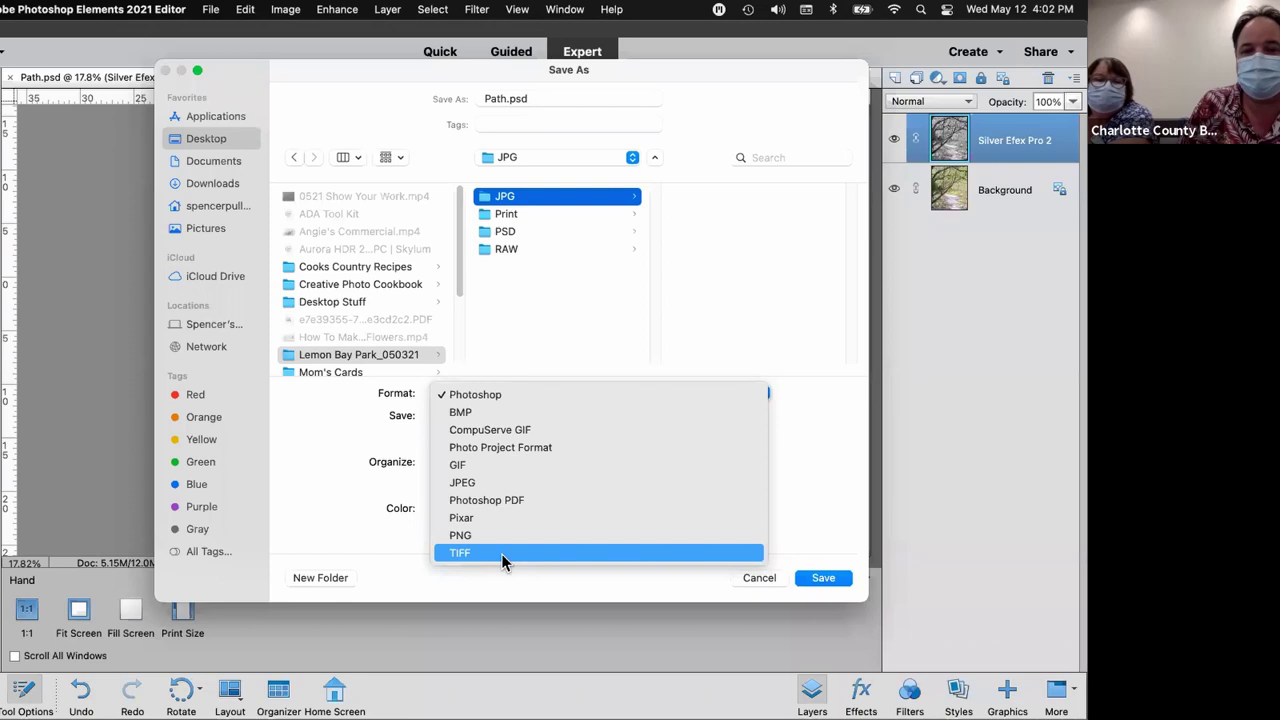
left_click(495, 485)
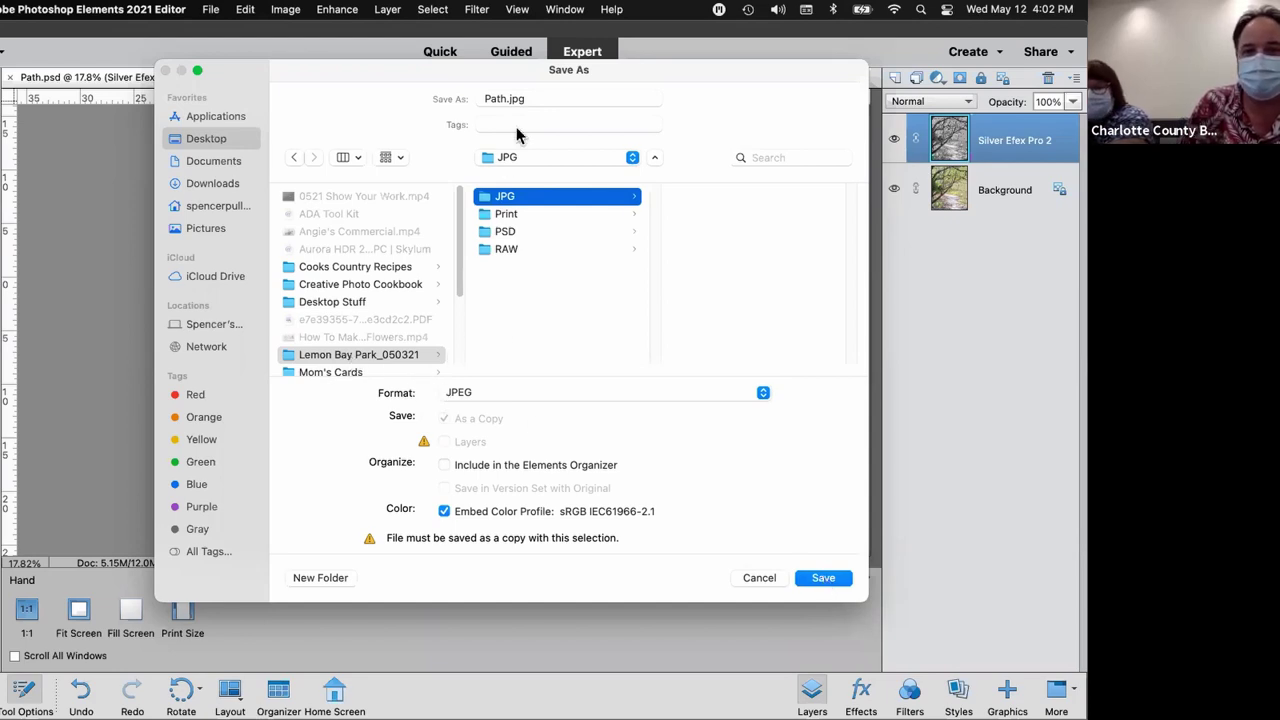
left_click(838, 580)
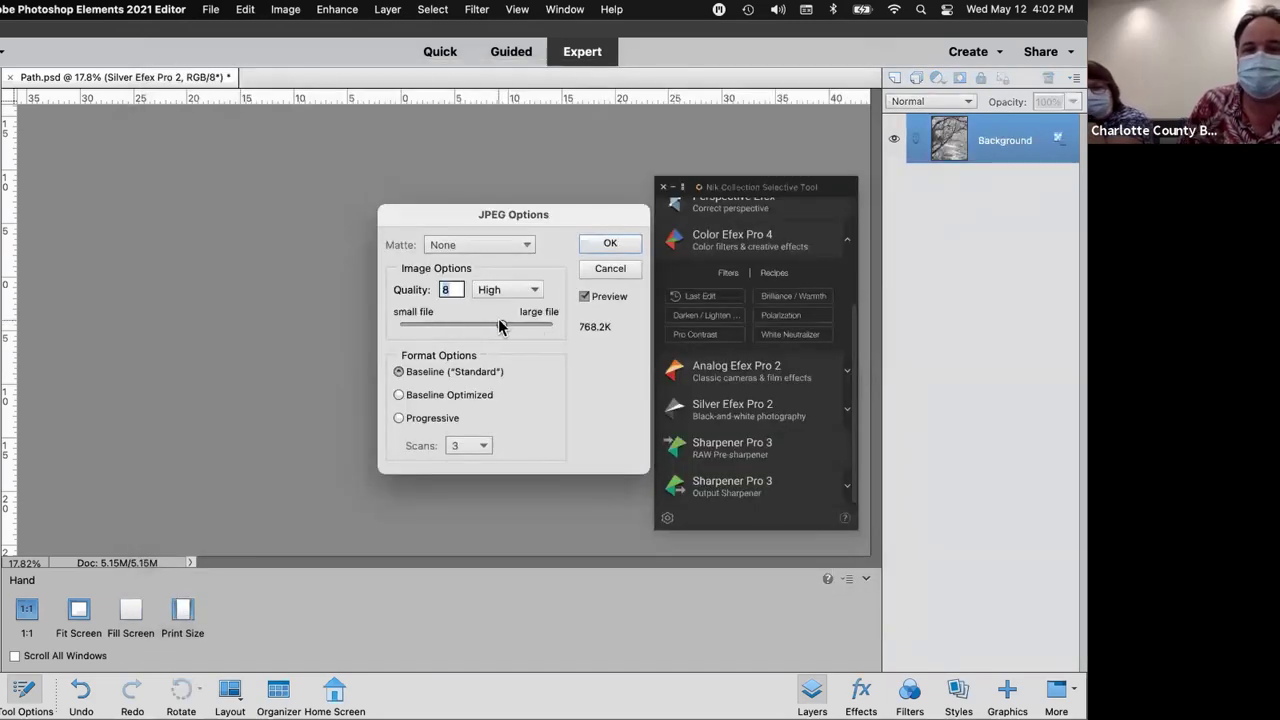
Compare JPEG file sizes at quality 12 (Maximum) and 8 (High), and finish the export at quality 8
left_click_drag(503, 330, 558, 340)
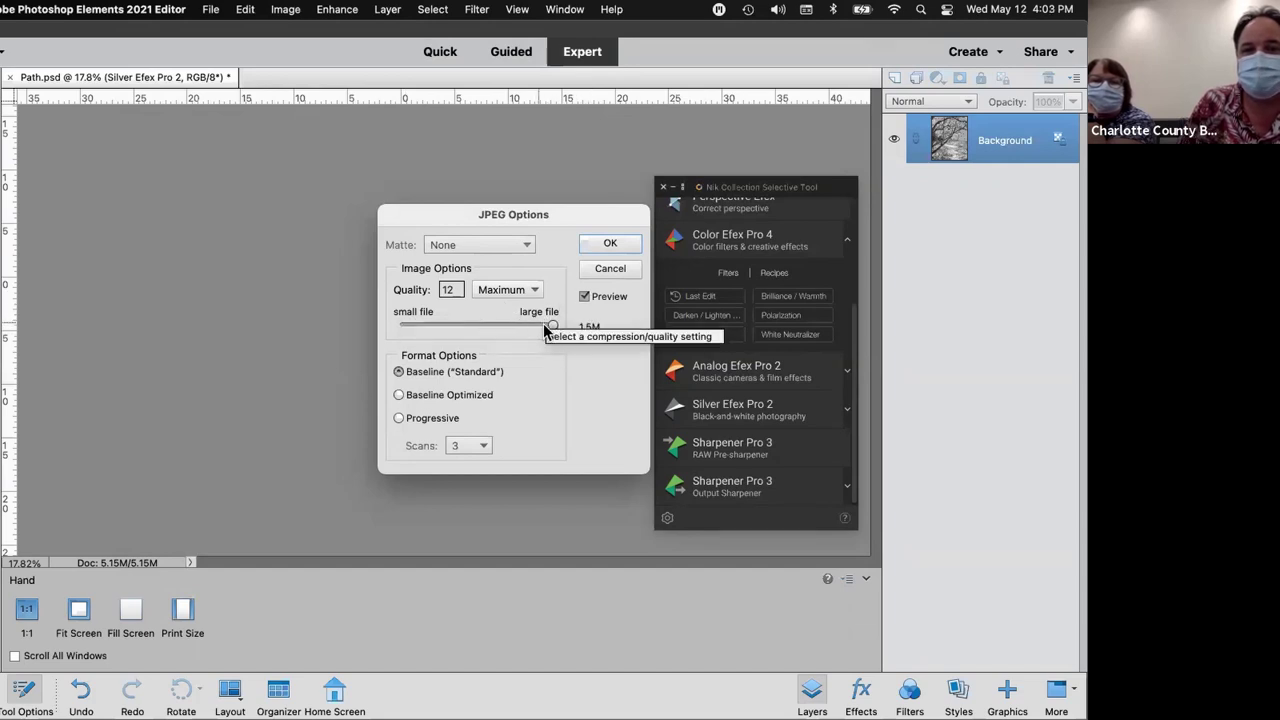
mouse_move(557, 333)
left_mouse_down()
mouse_move(471, 340)
mouse_move(566, 338)
left_mouse_up()
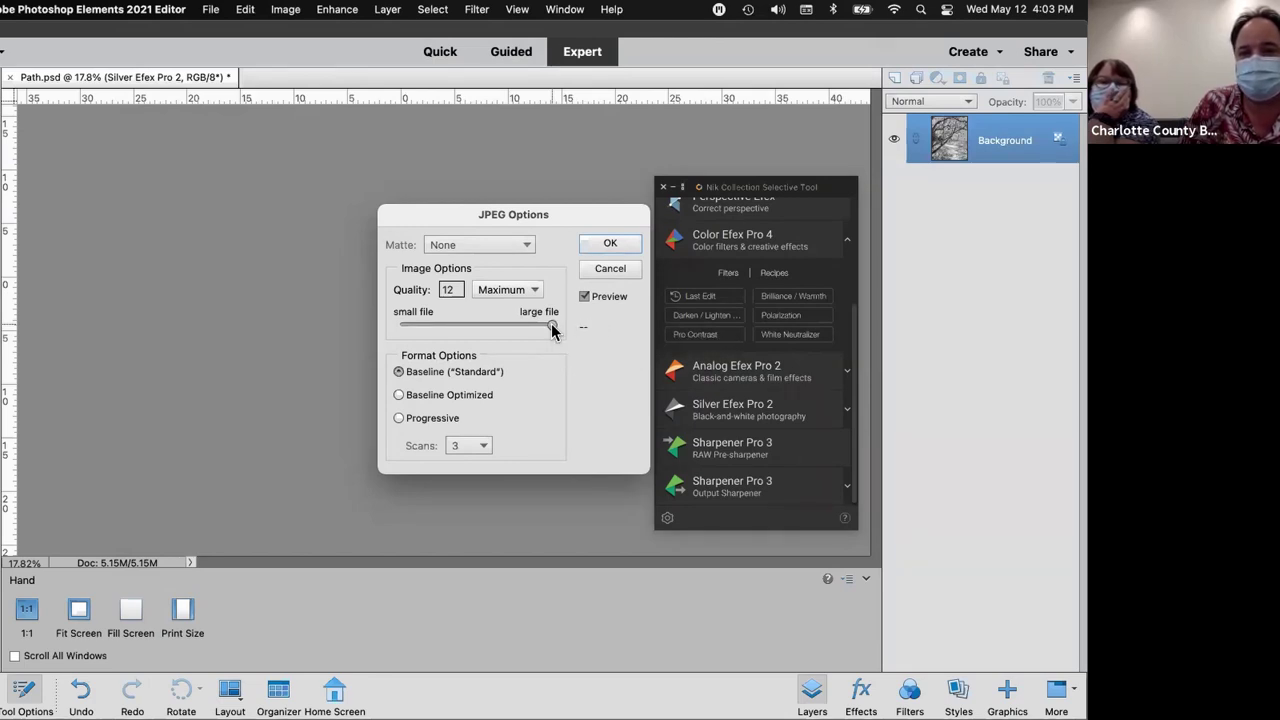
left_click_drag(551, 327, 502, 328)
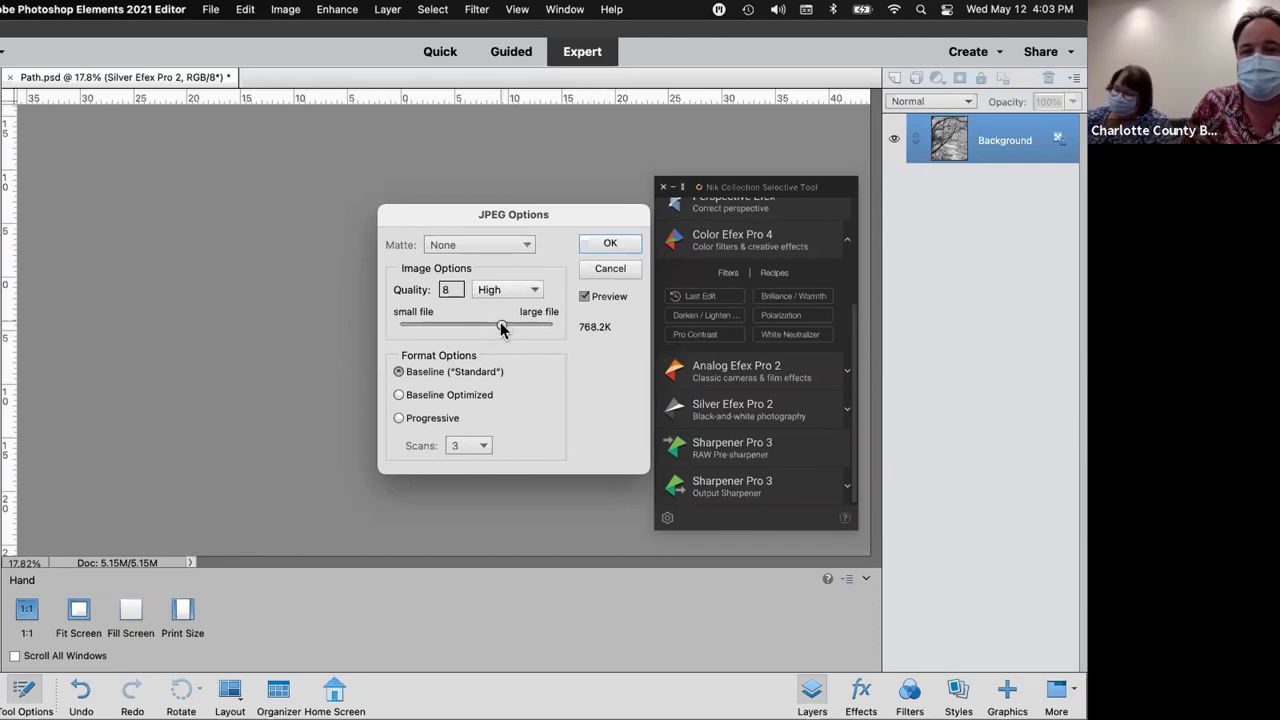
left_click_drag(501, 327, 554, 325)
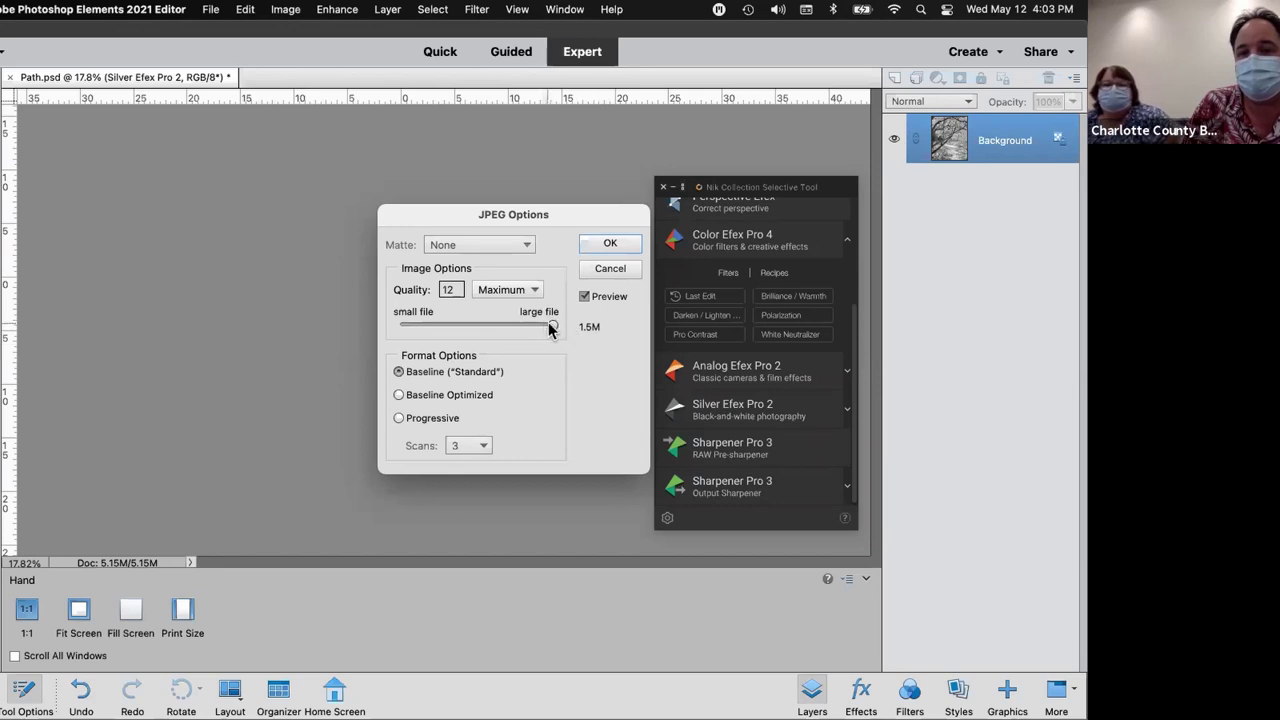
left_click_drag(552, 330, 505, 332)
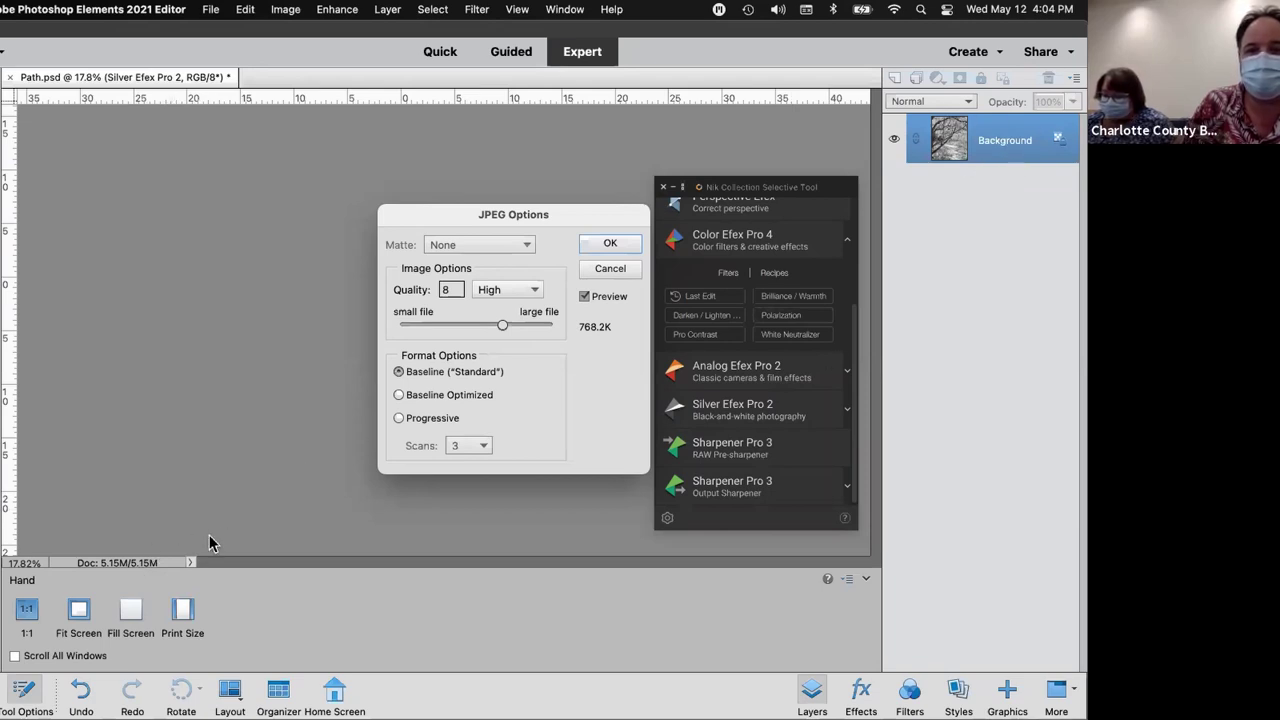
left_click(611, 246)
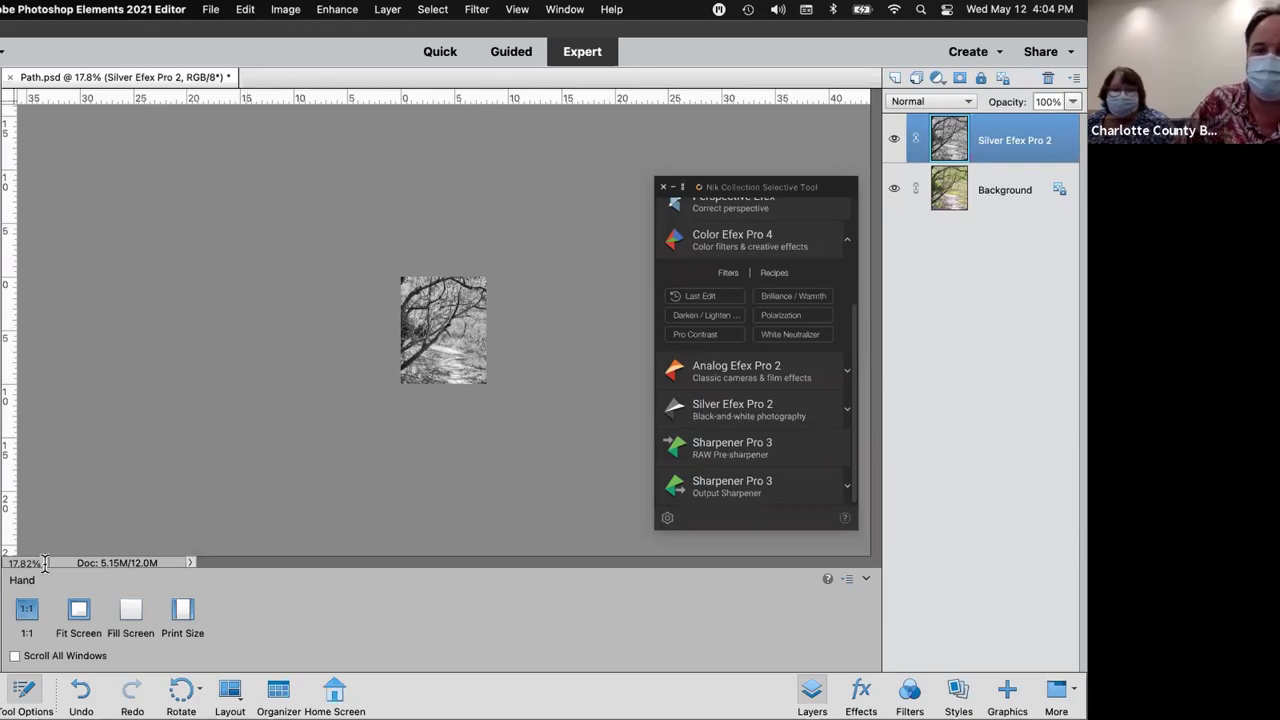
Examine the resized black-and-white photo at 100% with the Nik Collection panel moved clear of the image
key("super+equal")
key("super+equal")
key("super+equal")
key("super+equal")
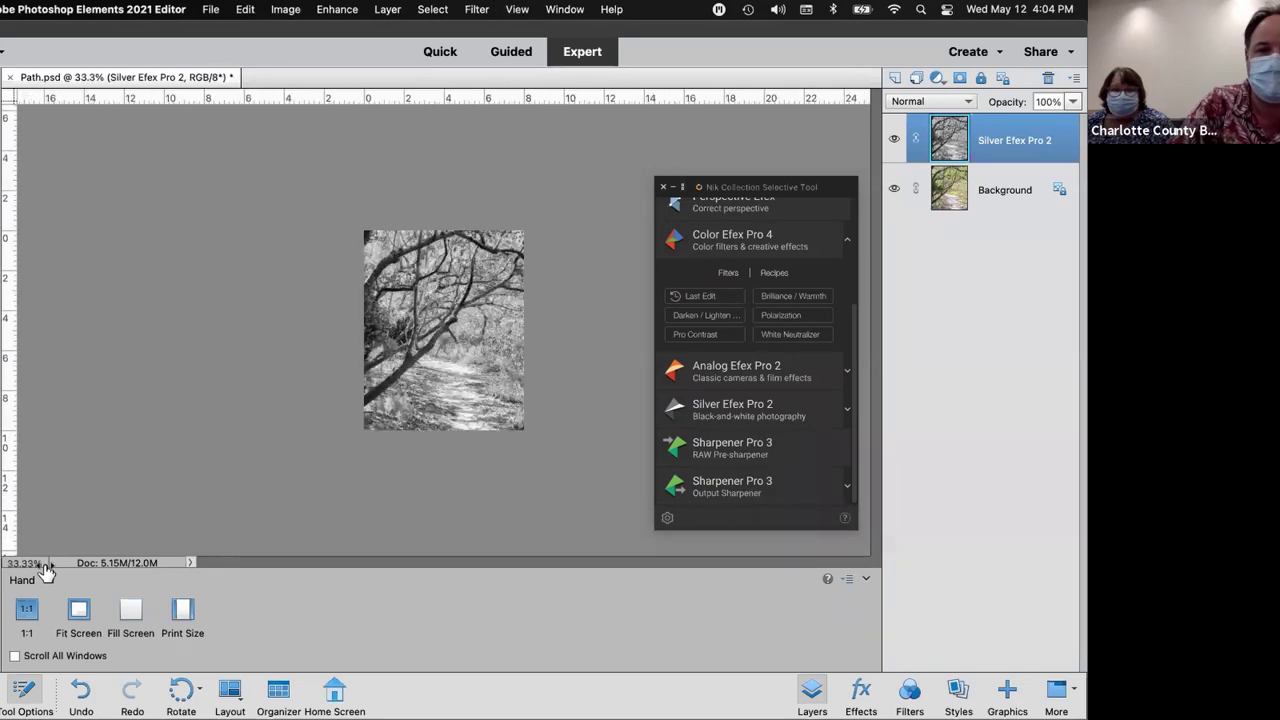
key("super+equal")
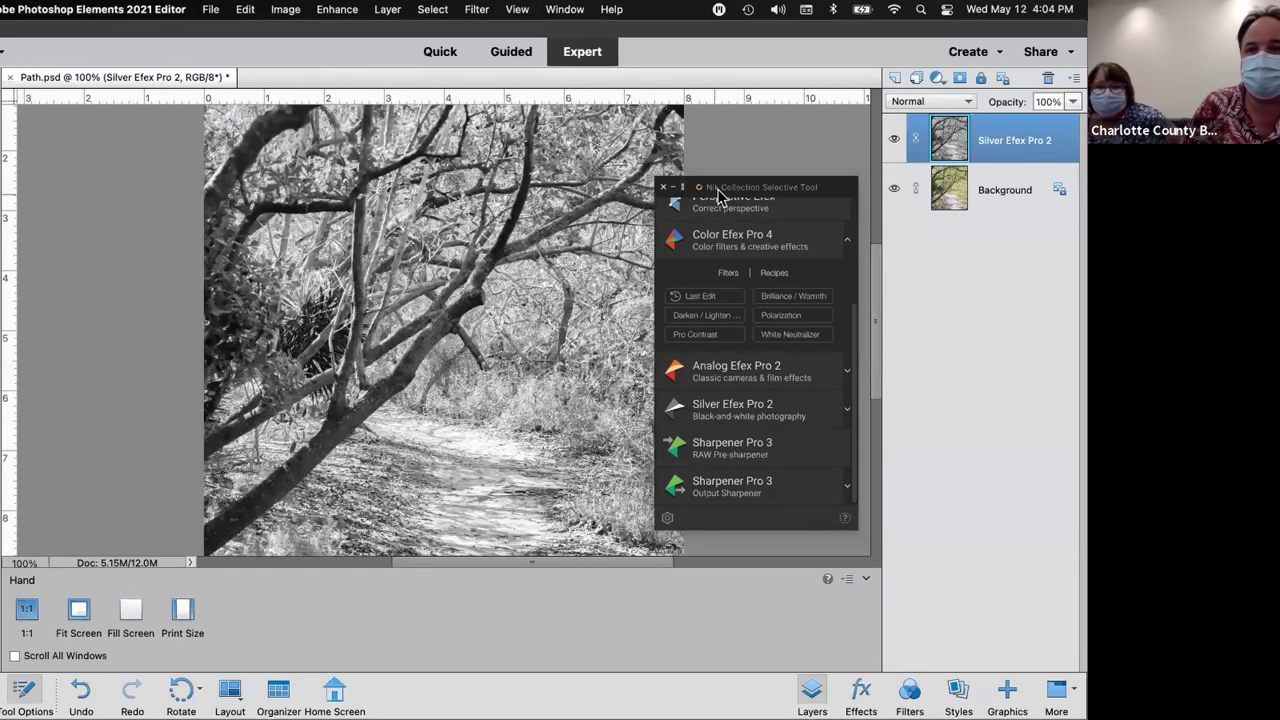
left_click_drag(720, 189, 915, 291)
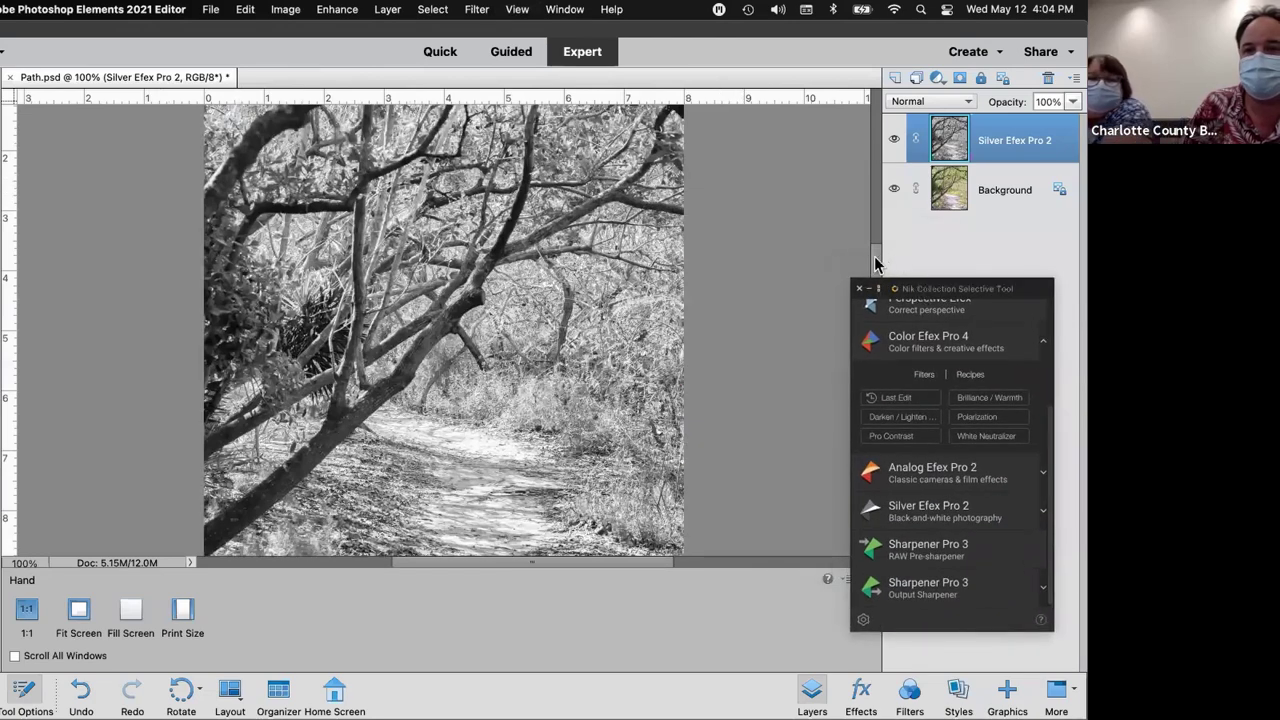
scroll(870, 245, "up", 5)
scroll(848, 260, "down", 5)
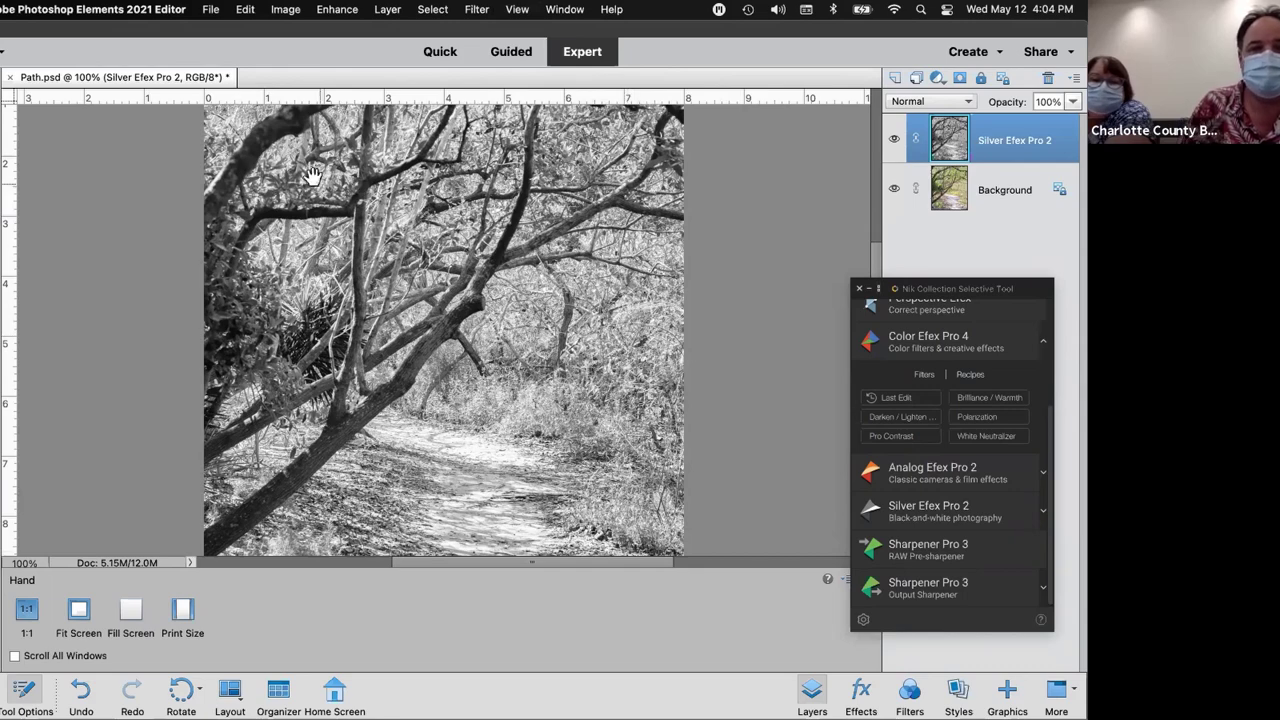
Switch to Finder, view Path.jpg from the JPG folder in Preview, and close the preview
mouse_move(490, 712)
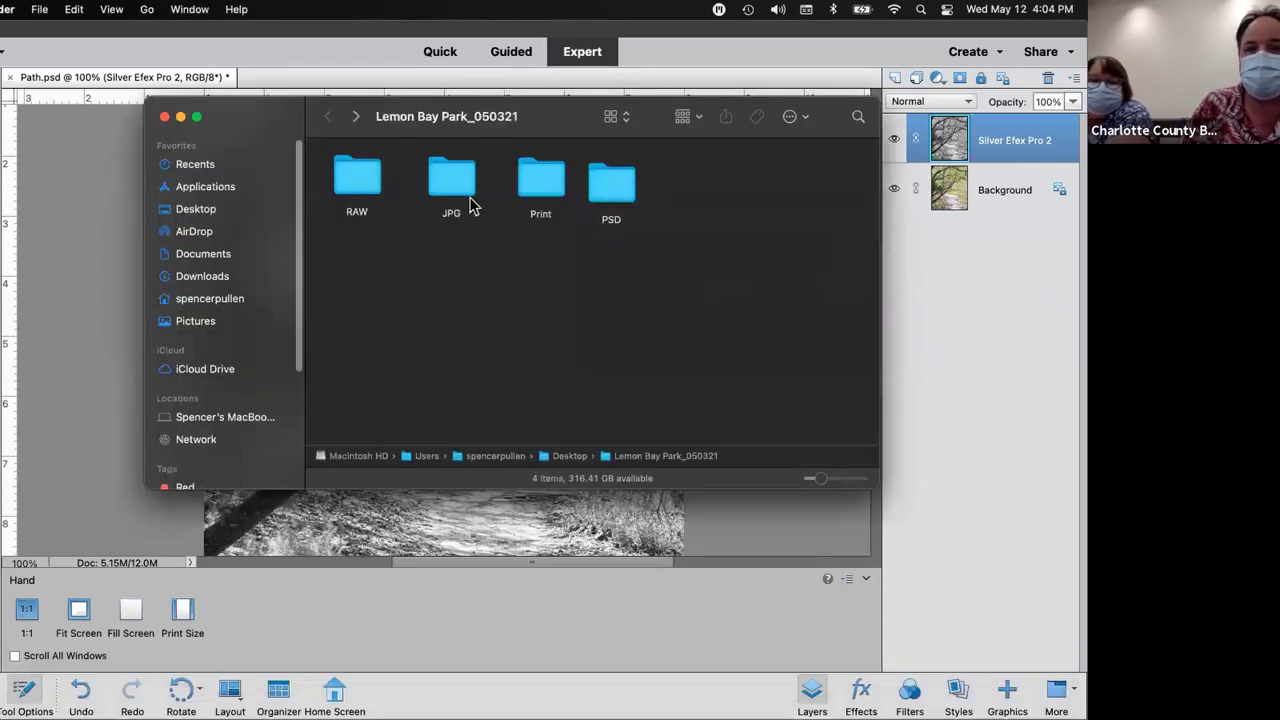
left_click(455, 178)
double_click(457, 178)
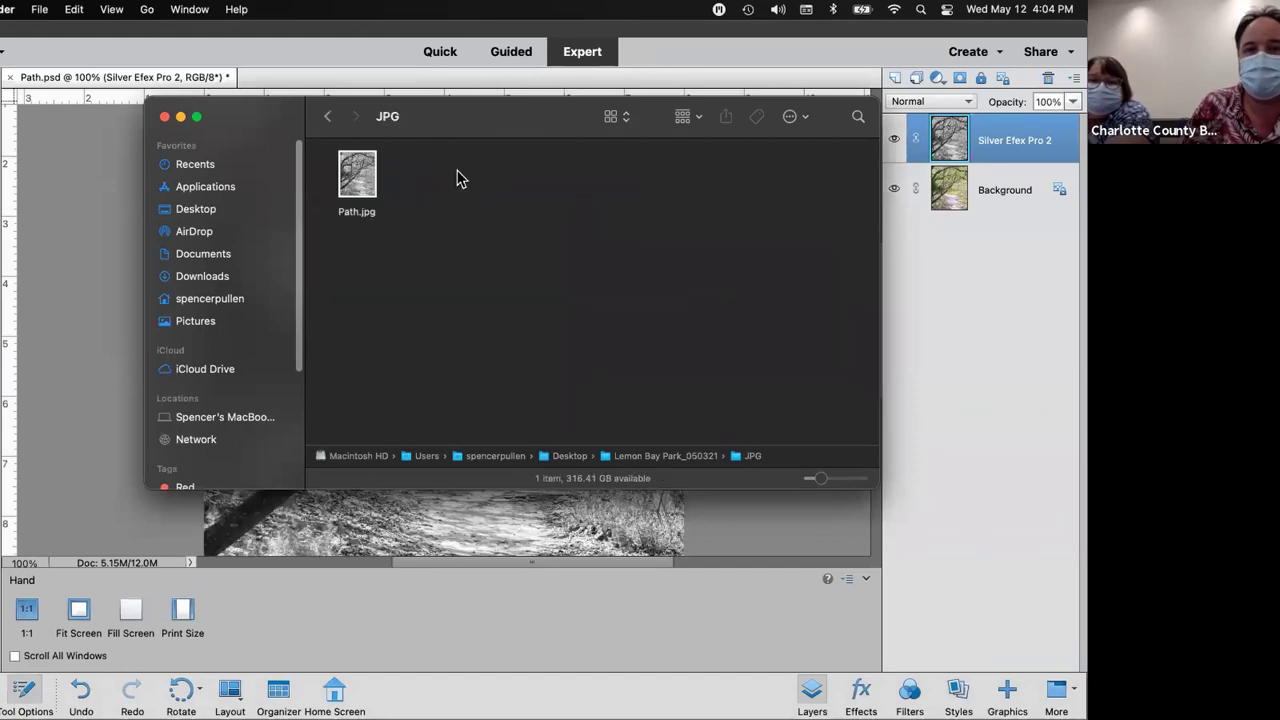
left_click(360, 178)
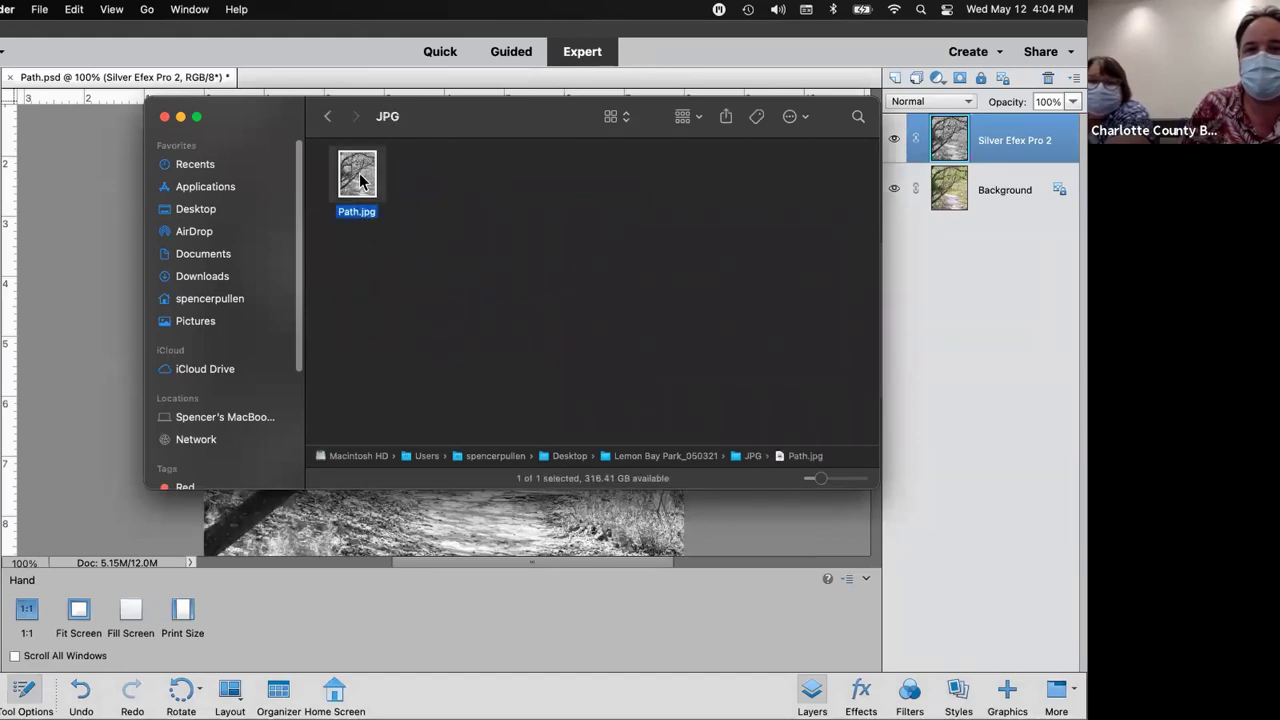
double_click(360, 178)
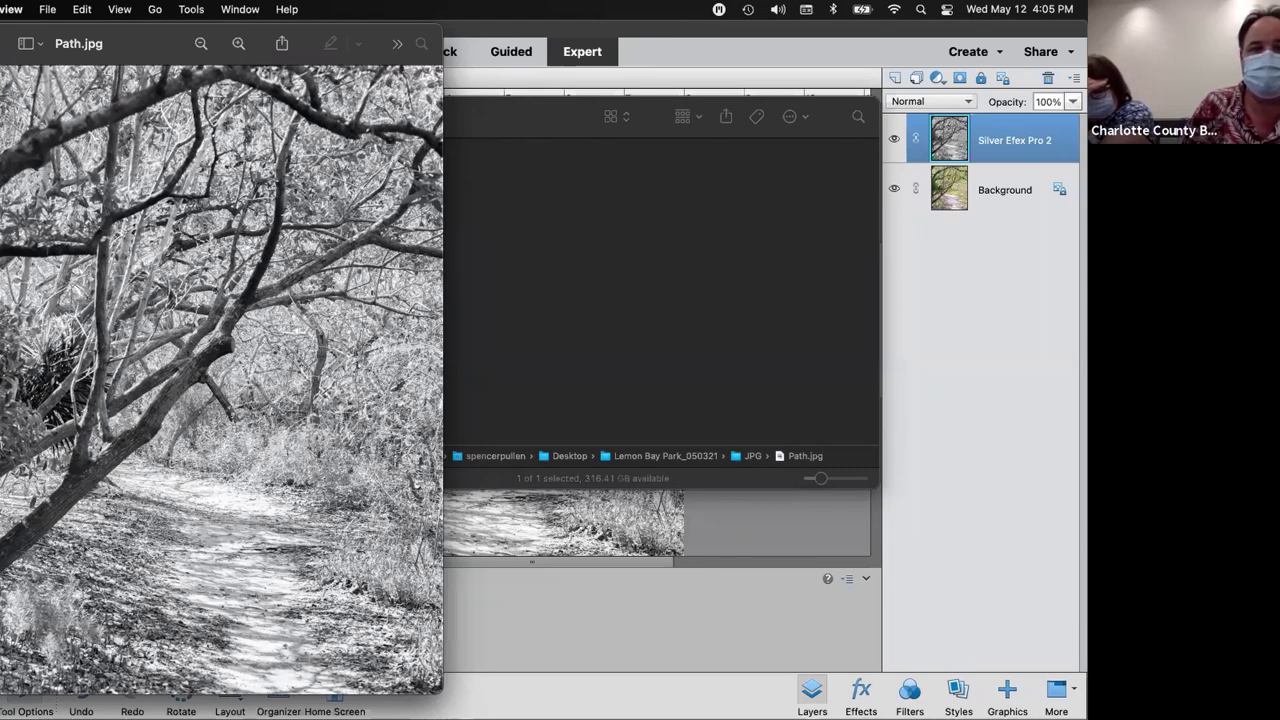
key("super+w")
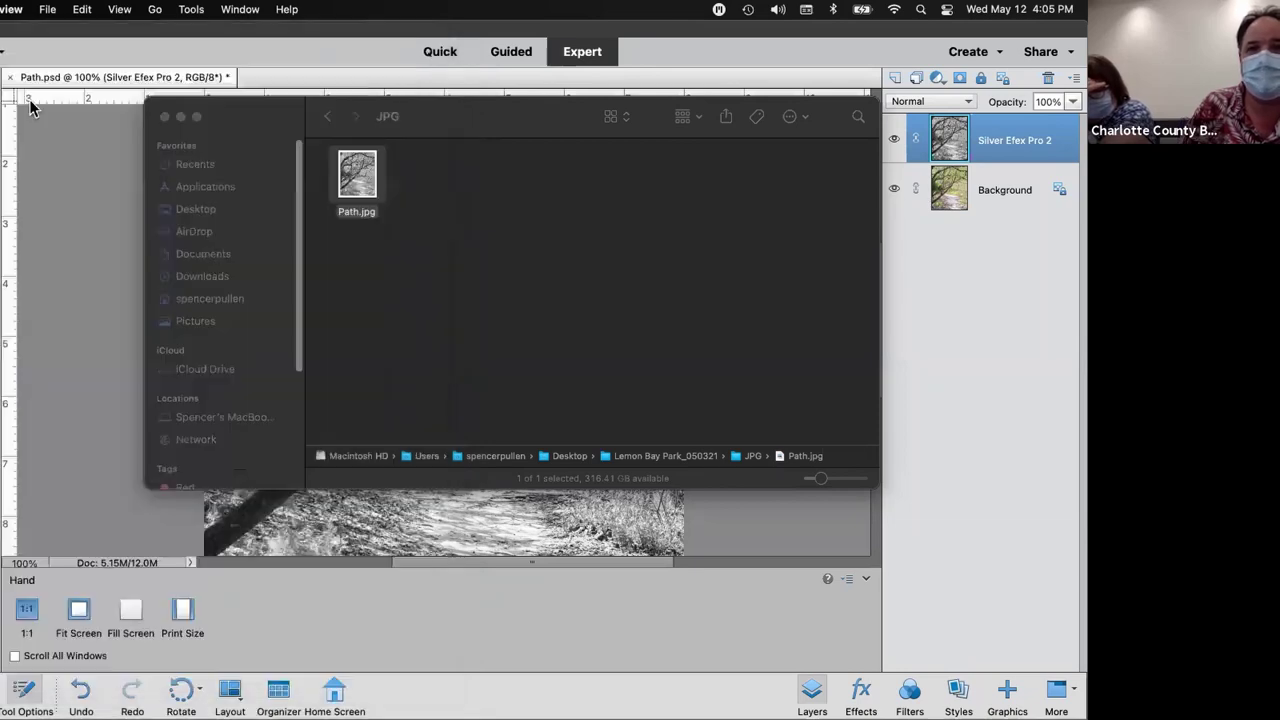
Switch back to Photoshop Elements and close Path.psd without saving the changes
left_click(482, 128)
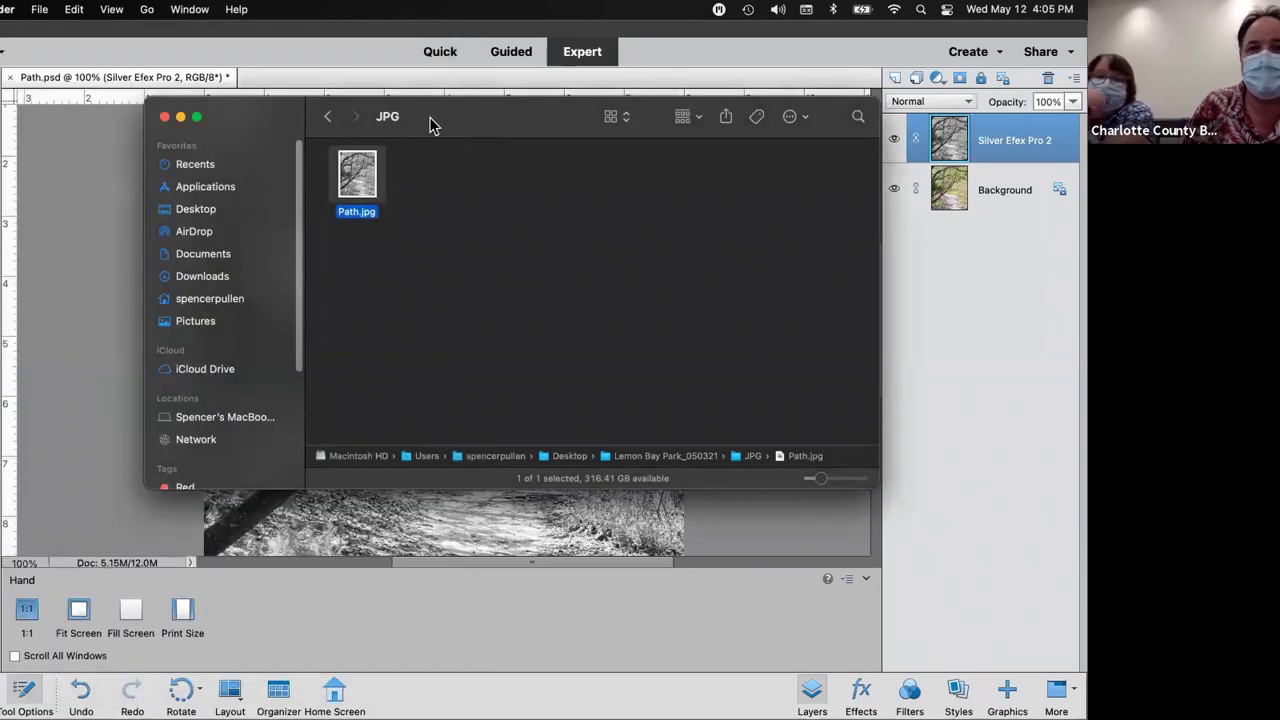
left_click(293, 48)
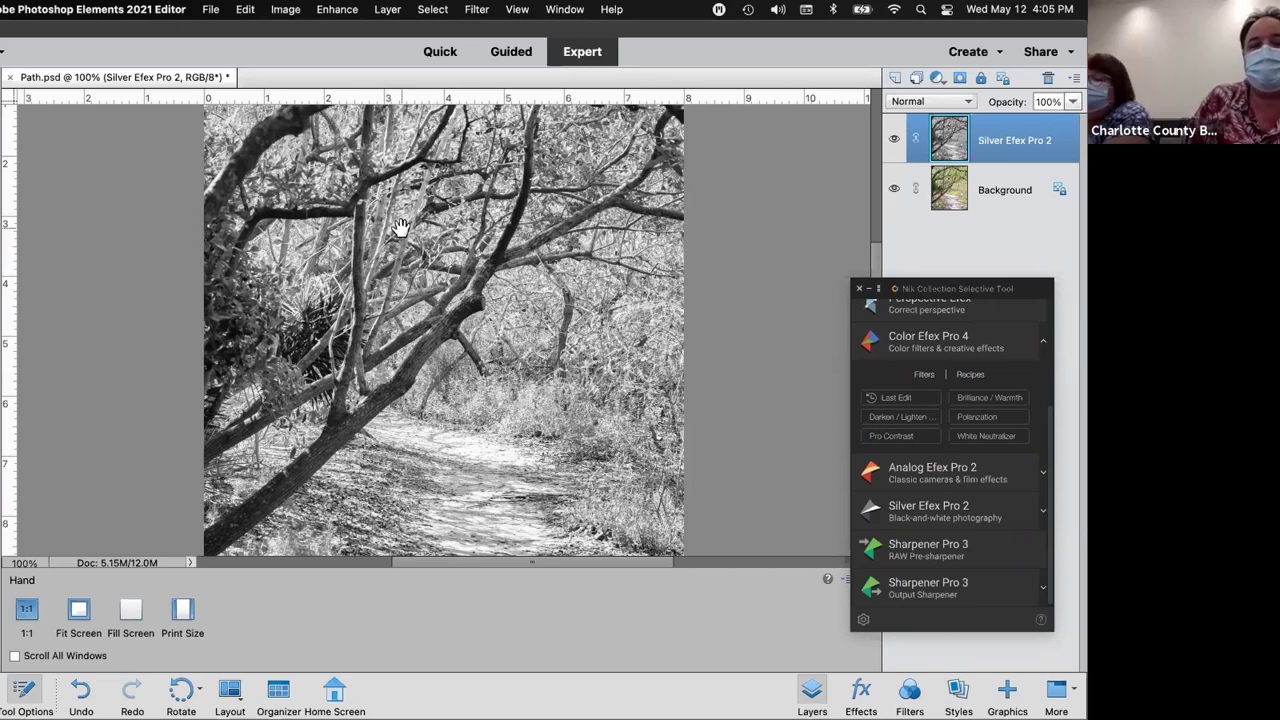
left_click(9, 83)
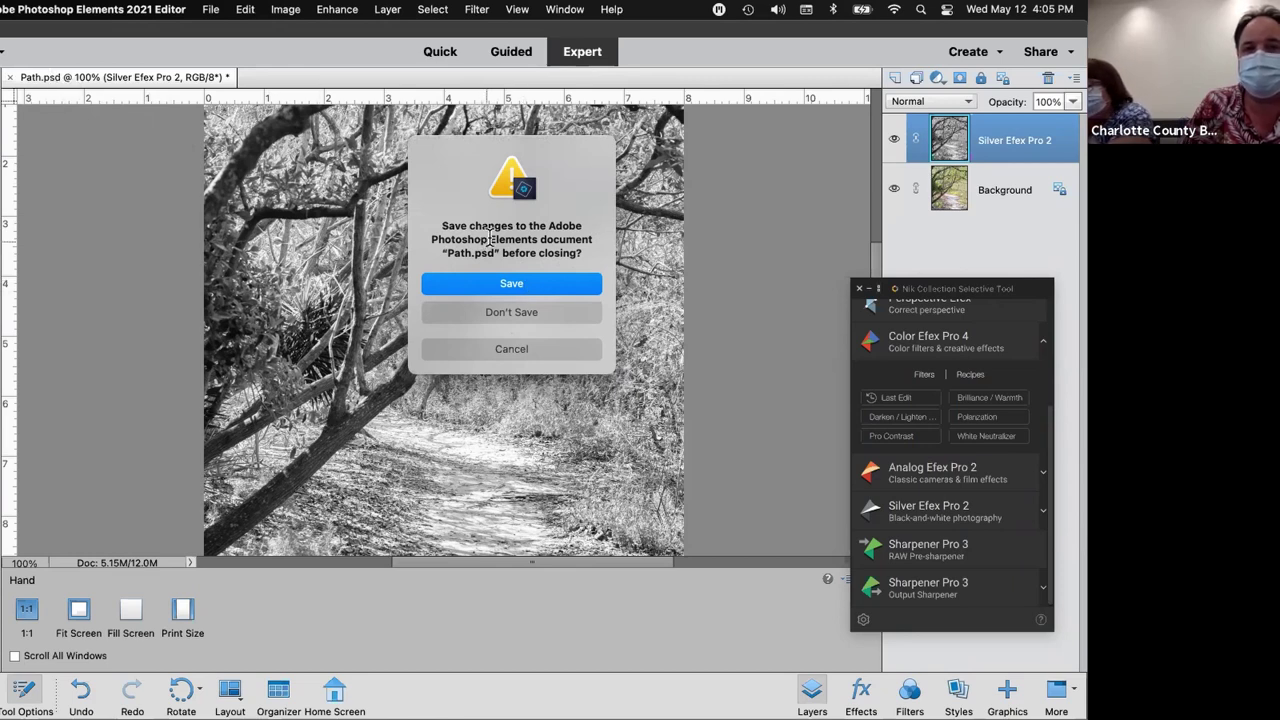
left_click(503, 314)
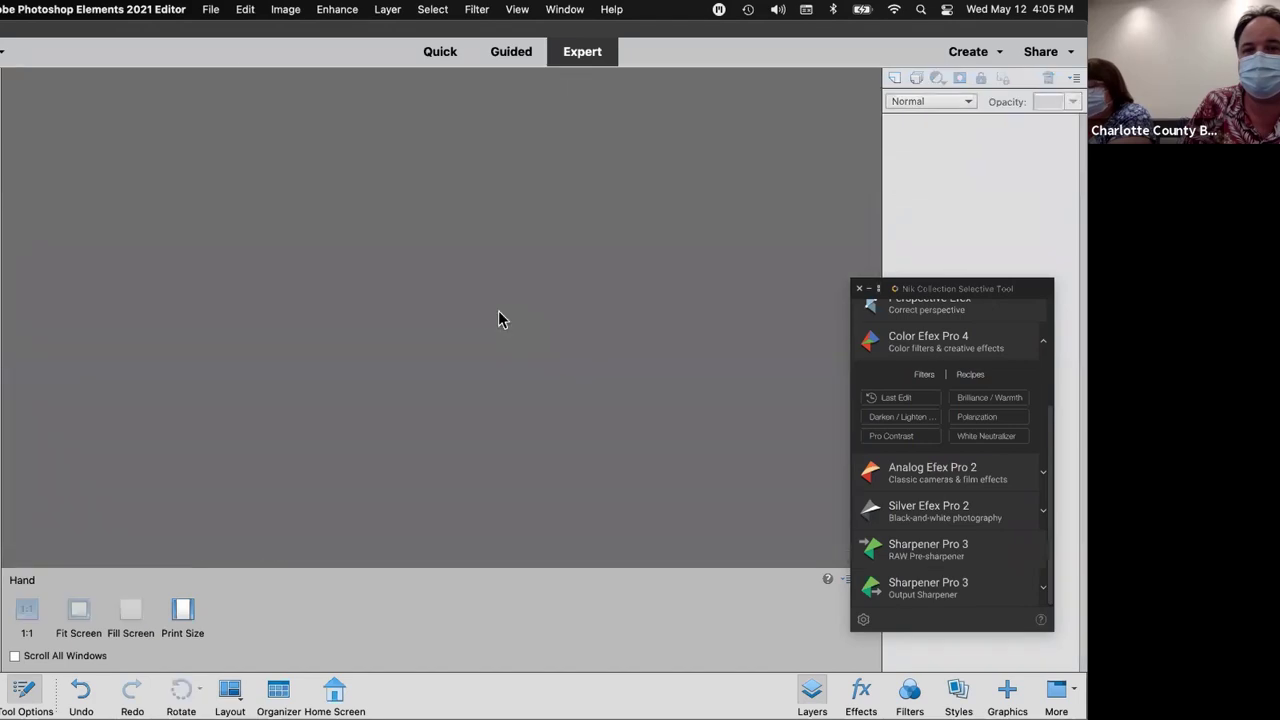
Open Path.jpg from the JPG folder
left_click(4, 52)
left_click(4, 52)
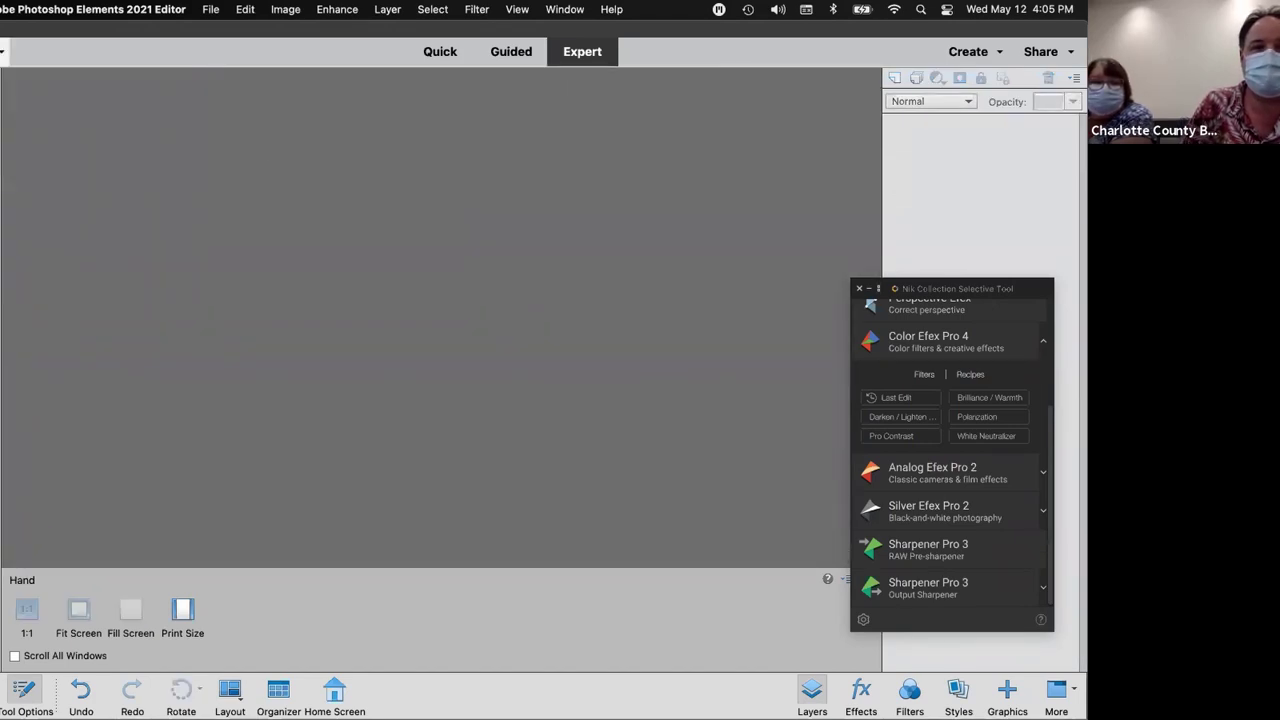
left_click(364, 167)
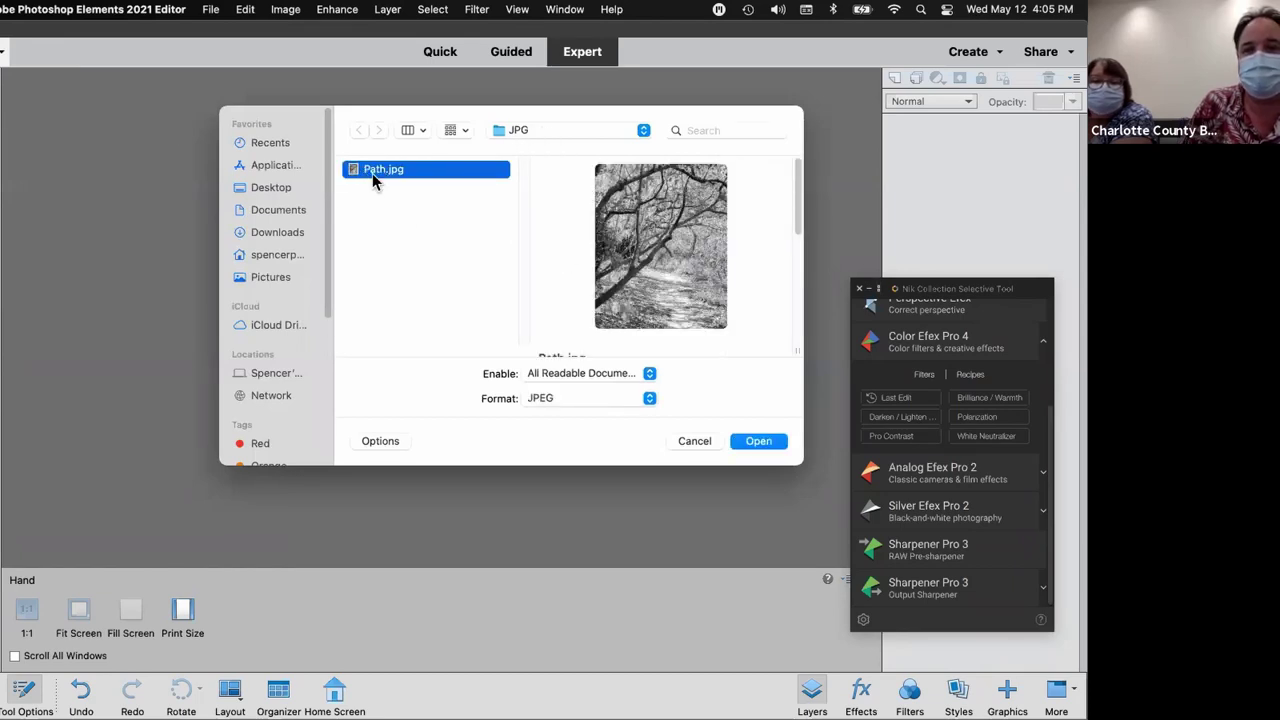
left_click(759, 442)
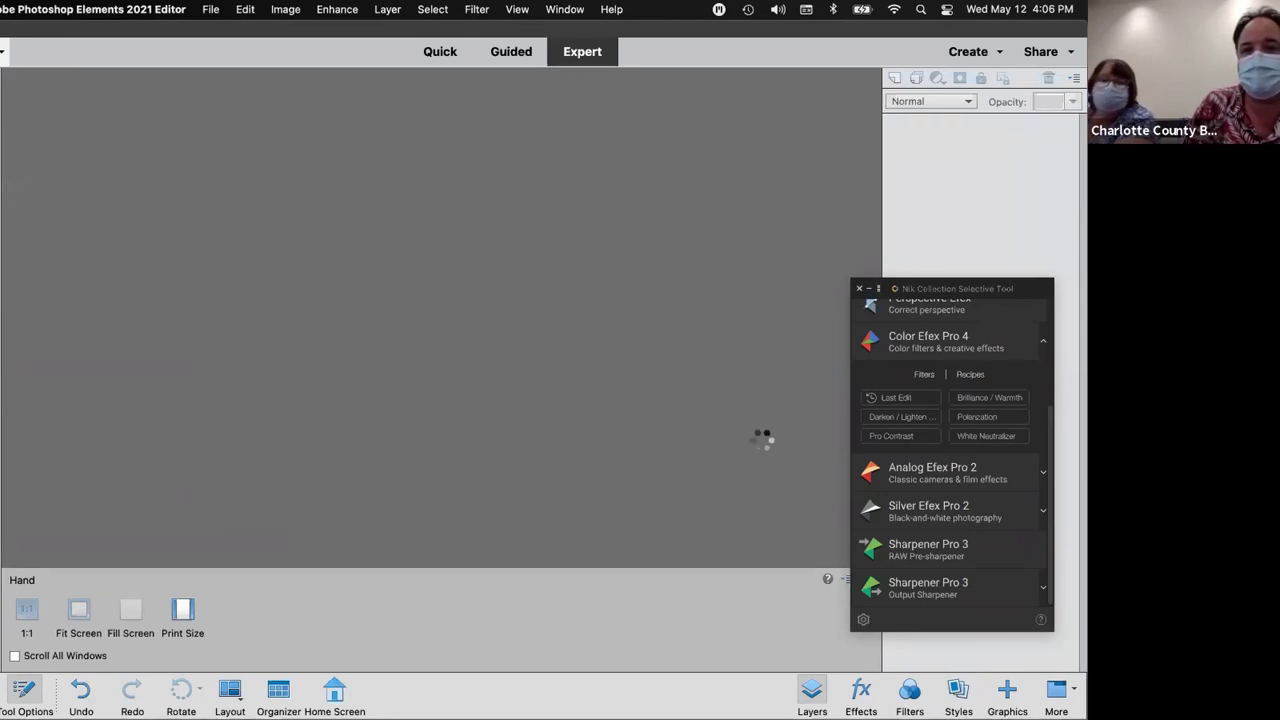
Review the file formats available when saving Path.jpg under a new name, cancel the save, and close the image
left_click(211, 9)
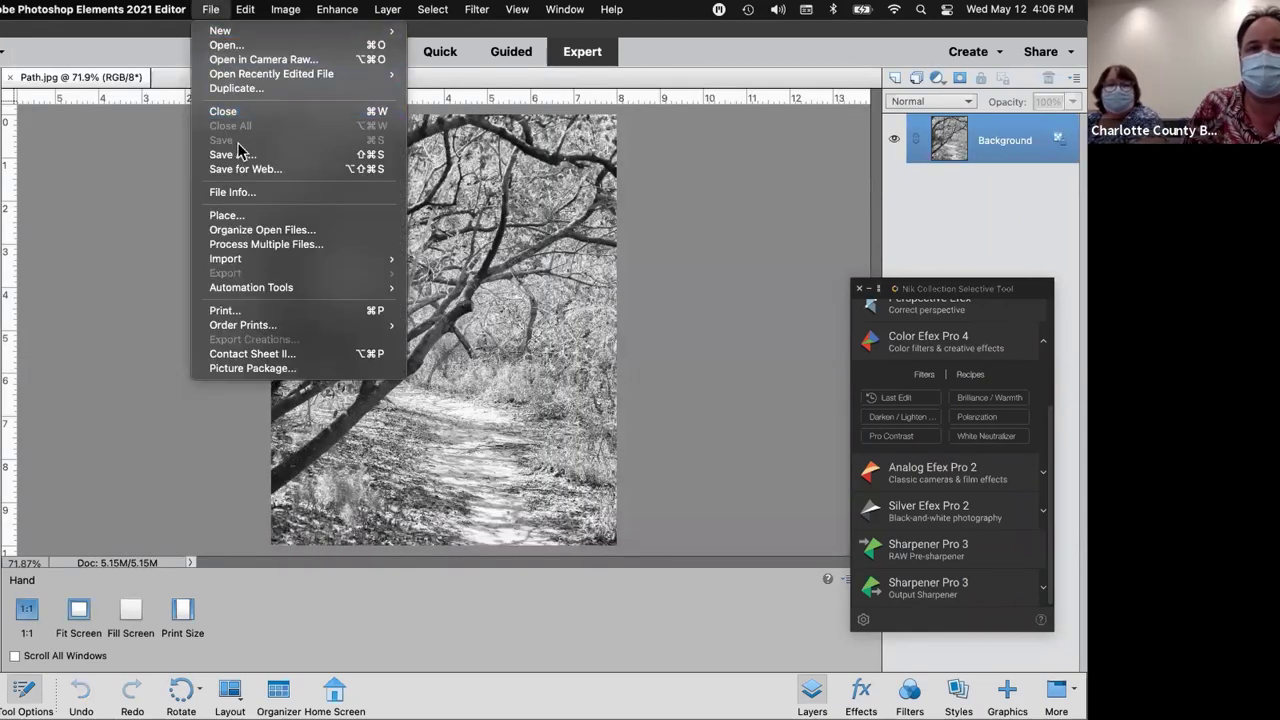
left_click(350, 378)
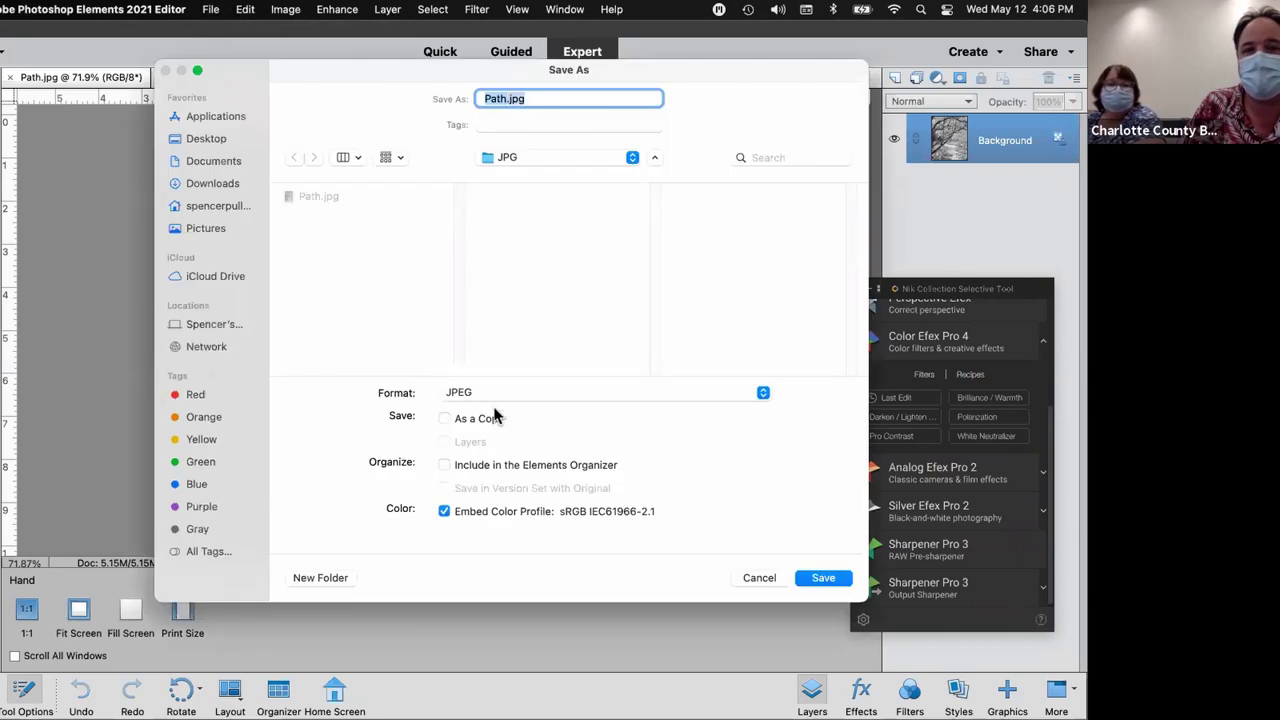
left_click(520, 396)
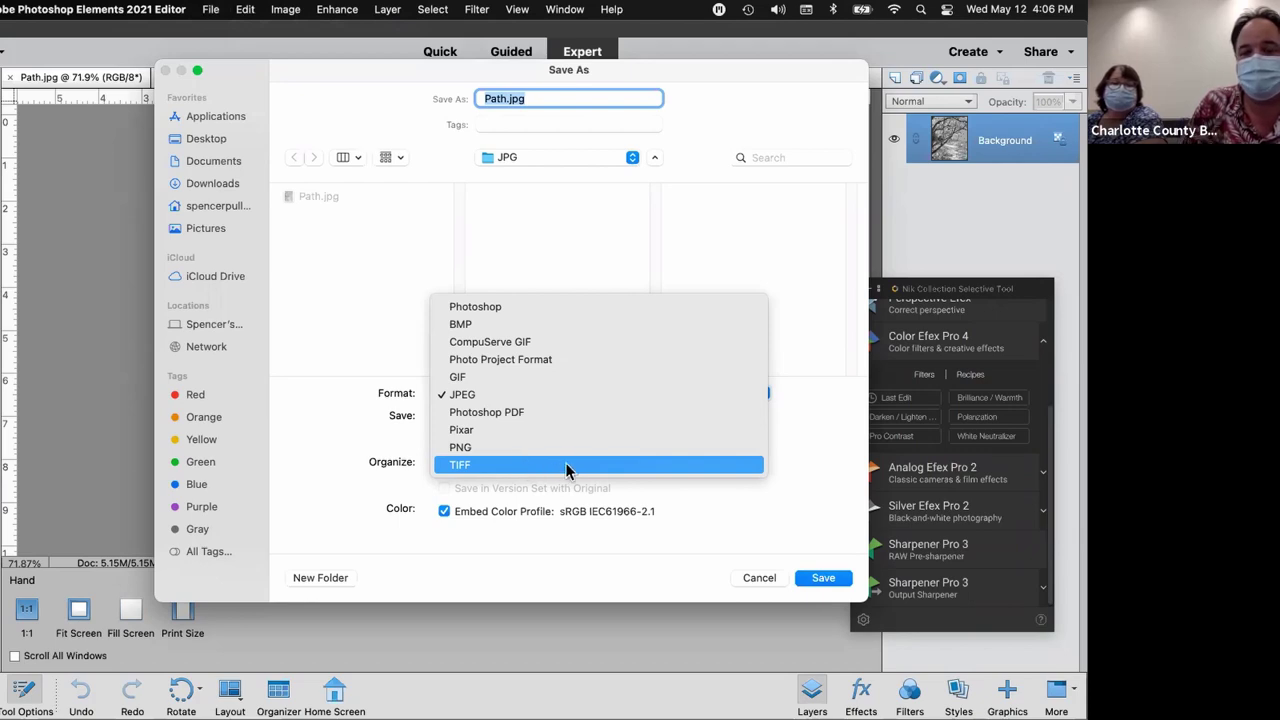
left_click(794, 443)
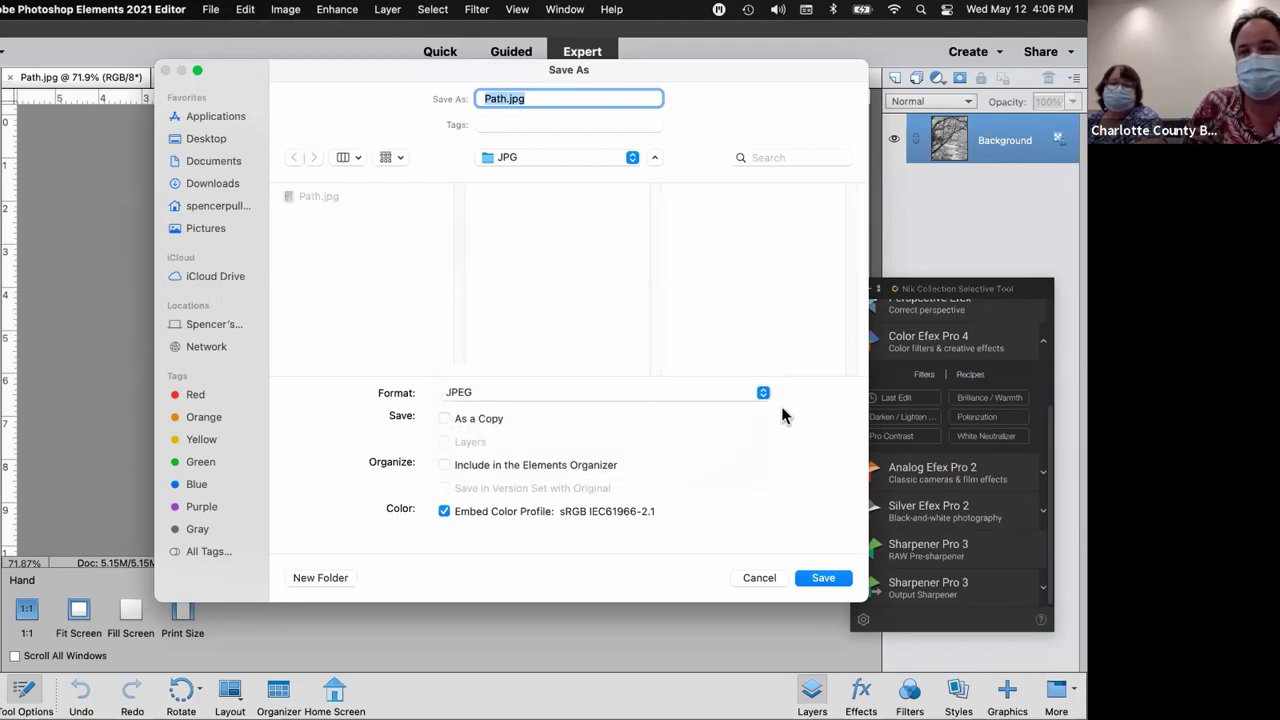
left_click(759, 578)
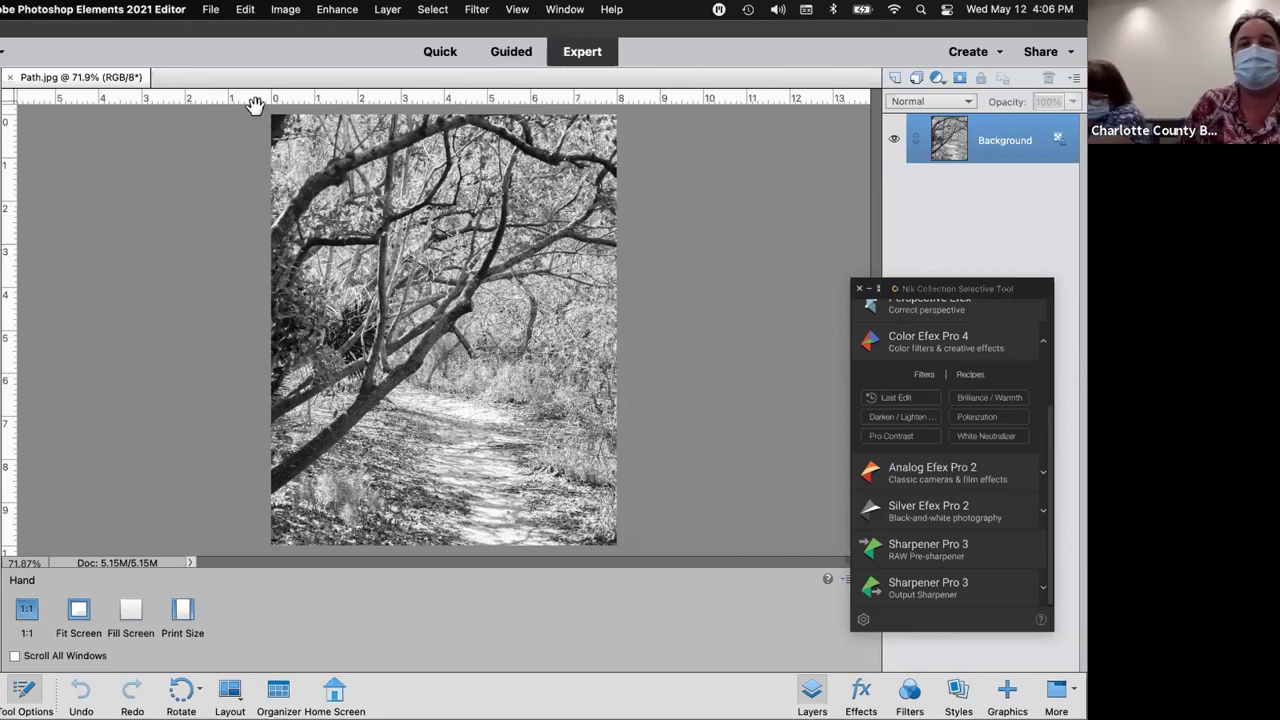
left_click(11, 80)
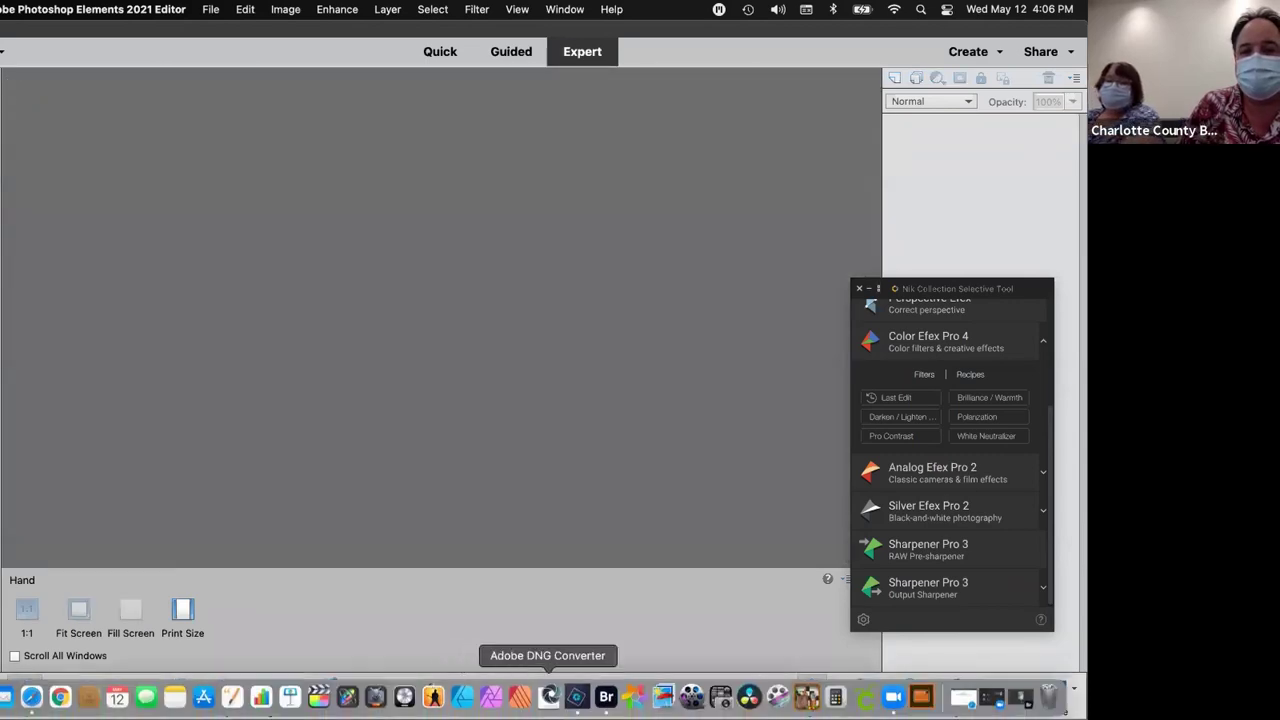
left_click(606, 697)
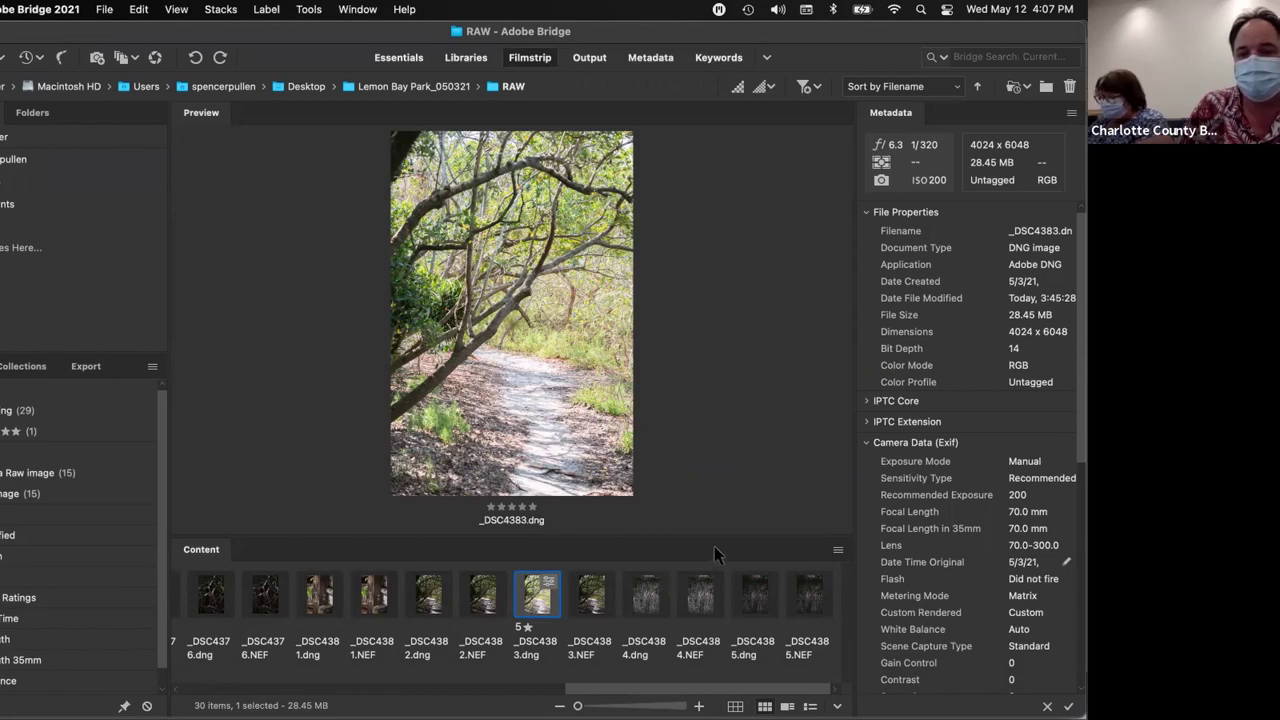
mouse_move(708, 700)
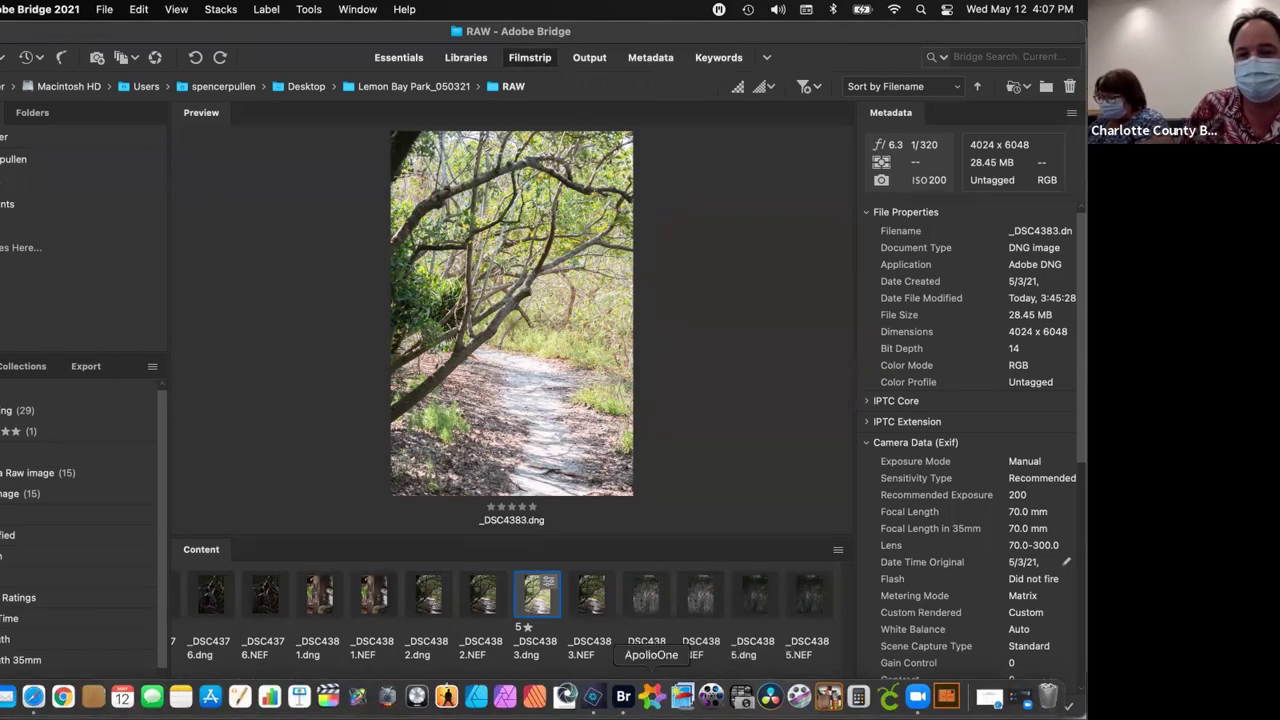
left_click(593, 697)
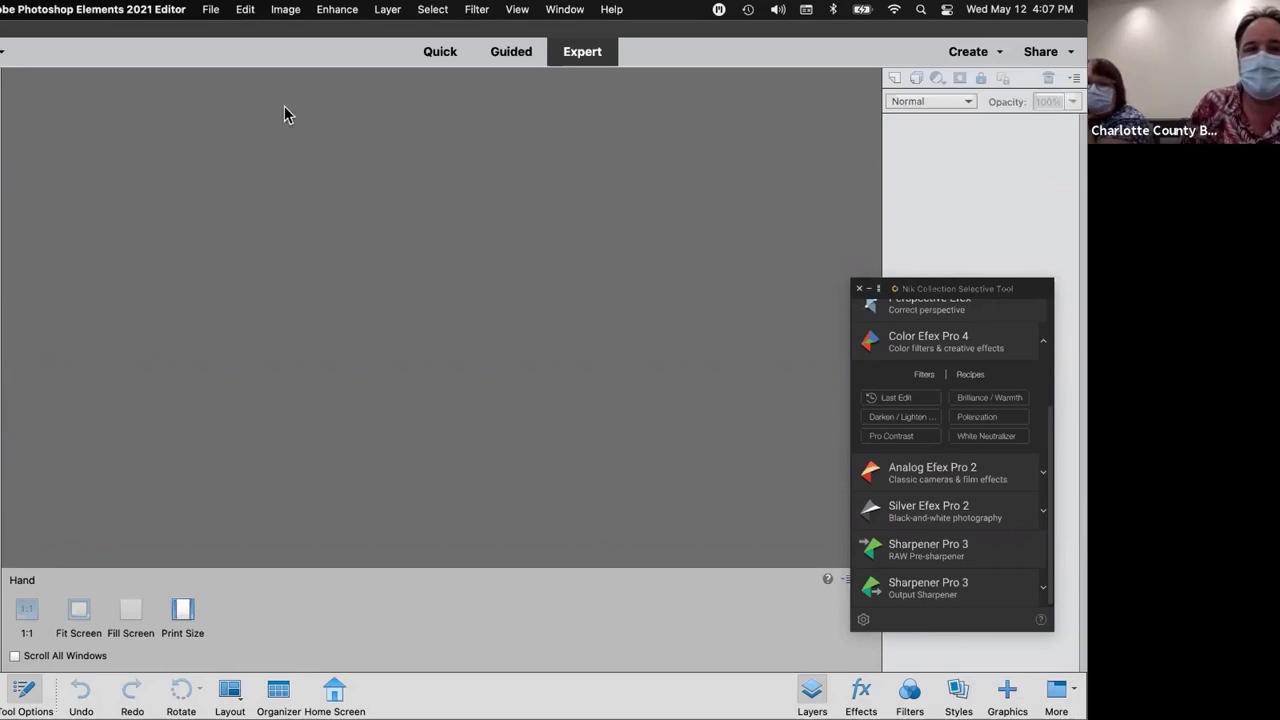
Switch to Adobe Bridge and view the first photos in the RAW folder, from _DSC4344.dng through _DSC4350.dng
mouse_move(357, 697)
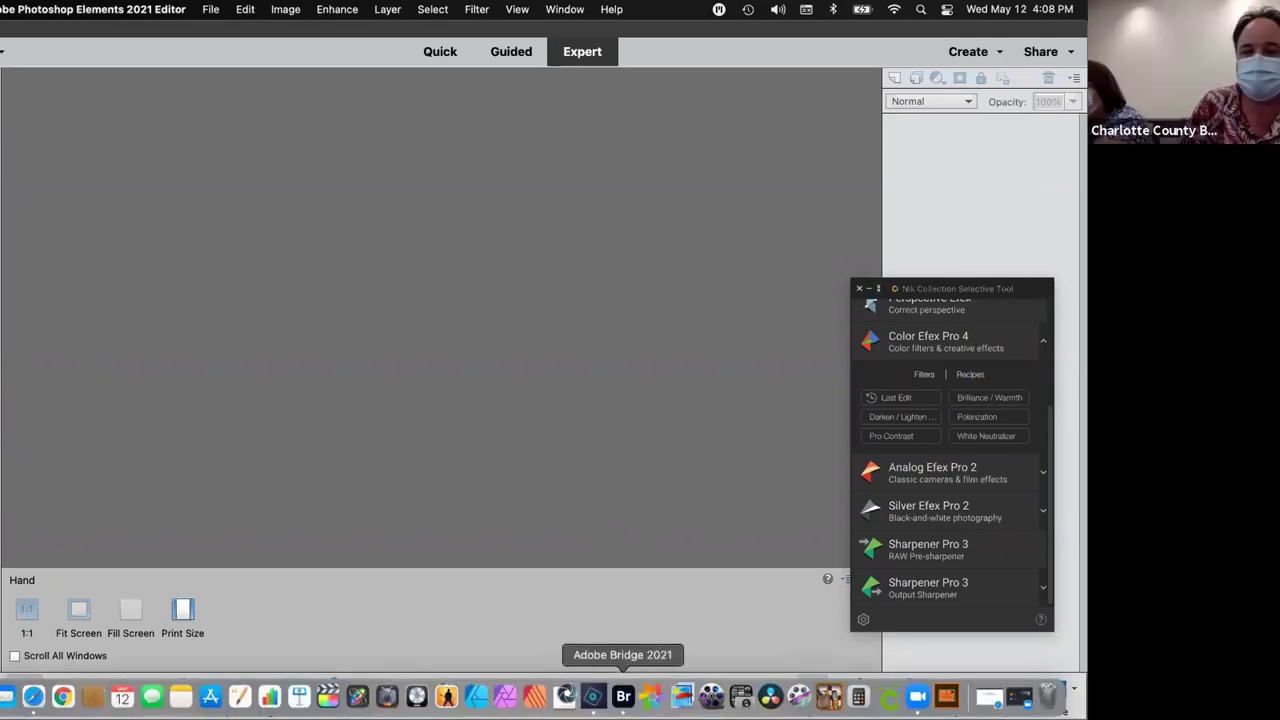
left_click(624, 698)
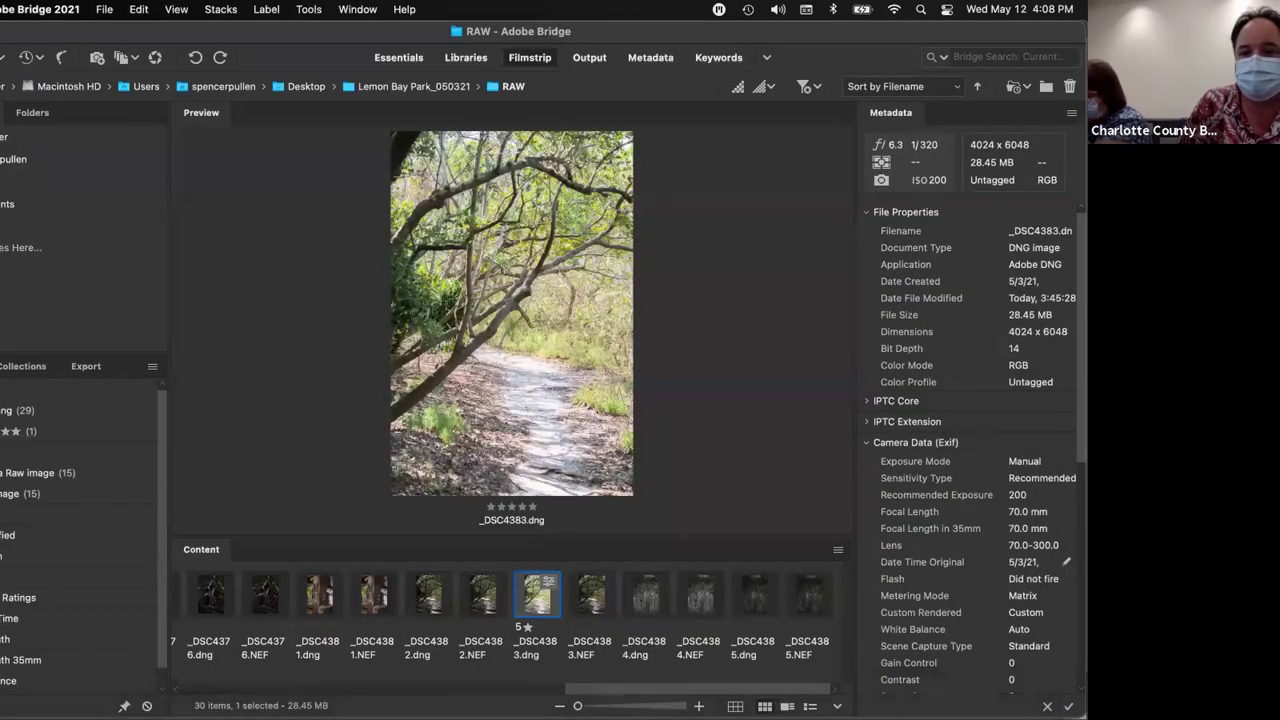
scroll(631, 599, "left", 10)
scroll(505, 600, "left", 5)
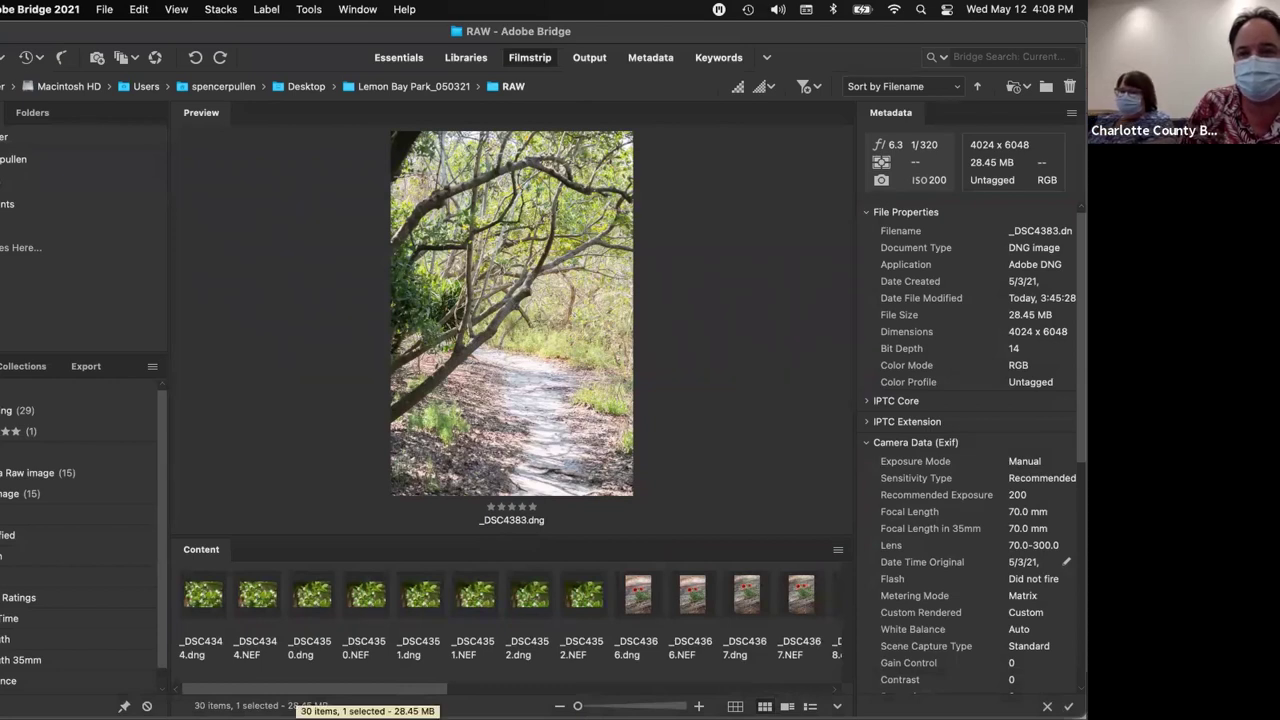
left_click(205, 597)
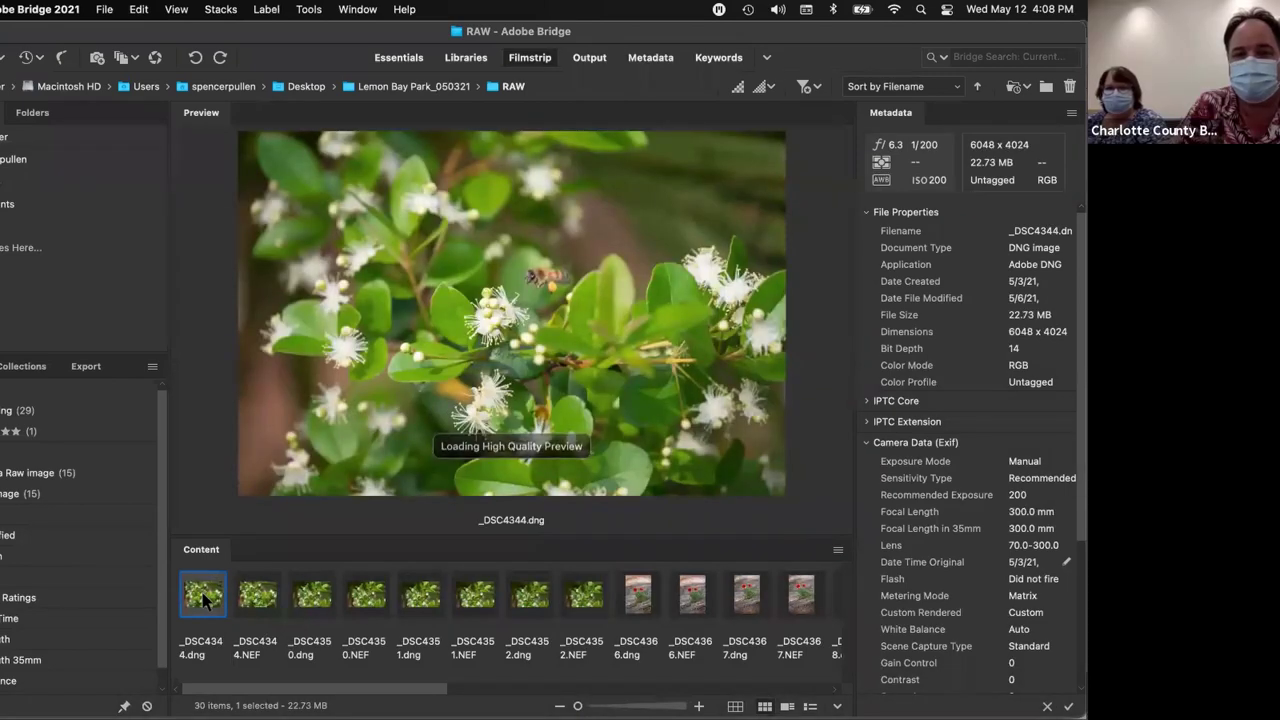
key("Right")
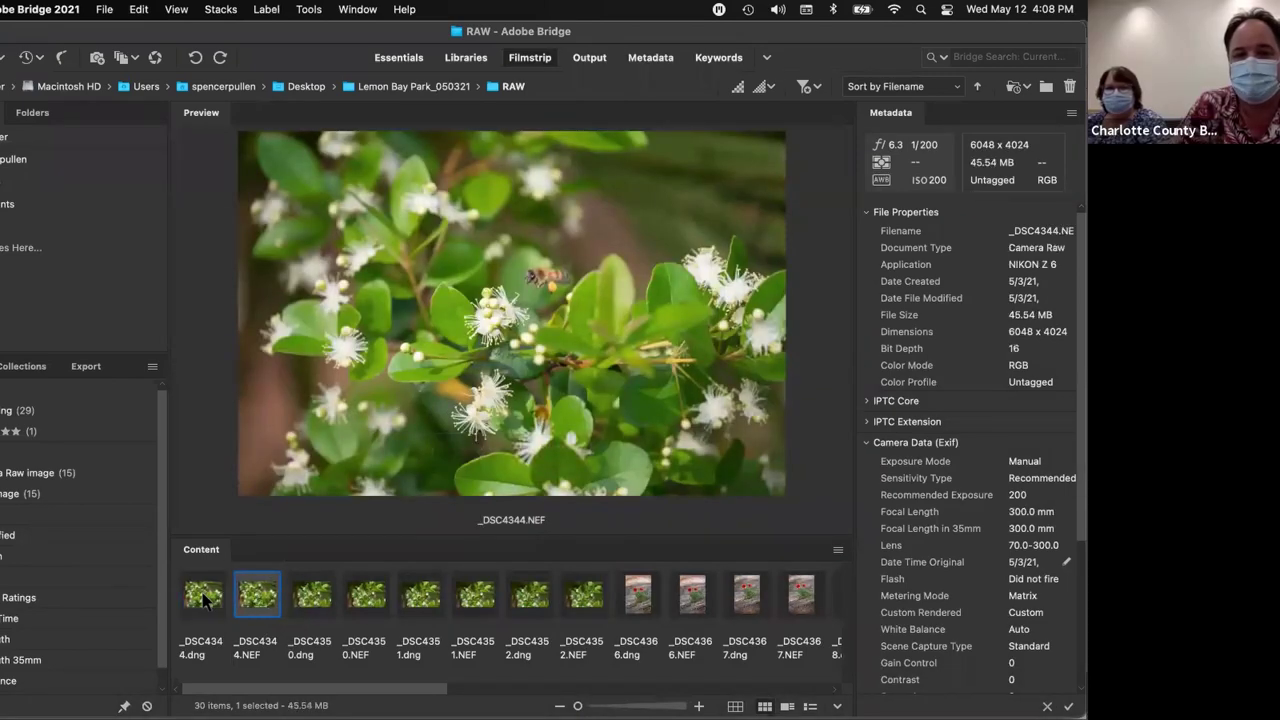
key("Right")
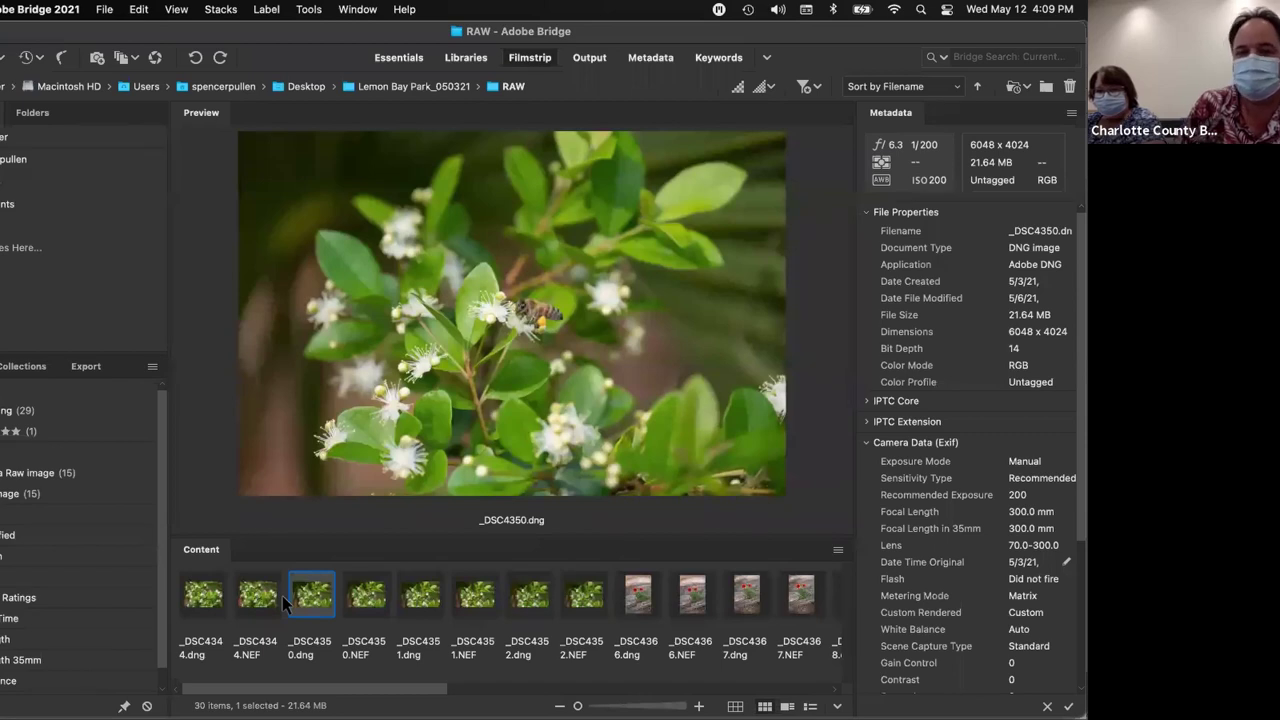
Browse the bee and red flower photos from _DSC4344.dng through _DSC4367.dng, and return to _DSC4344.dng
left_click(205, 605)
key("Right")
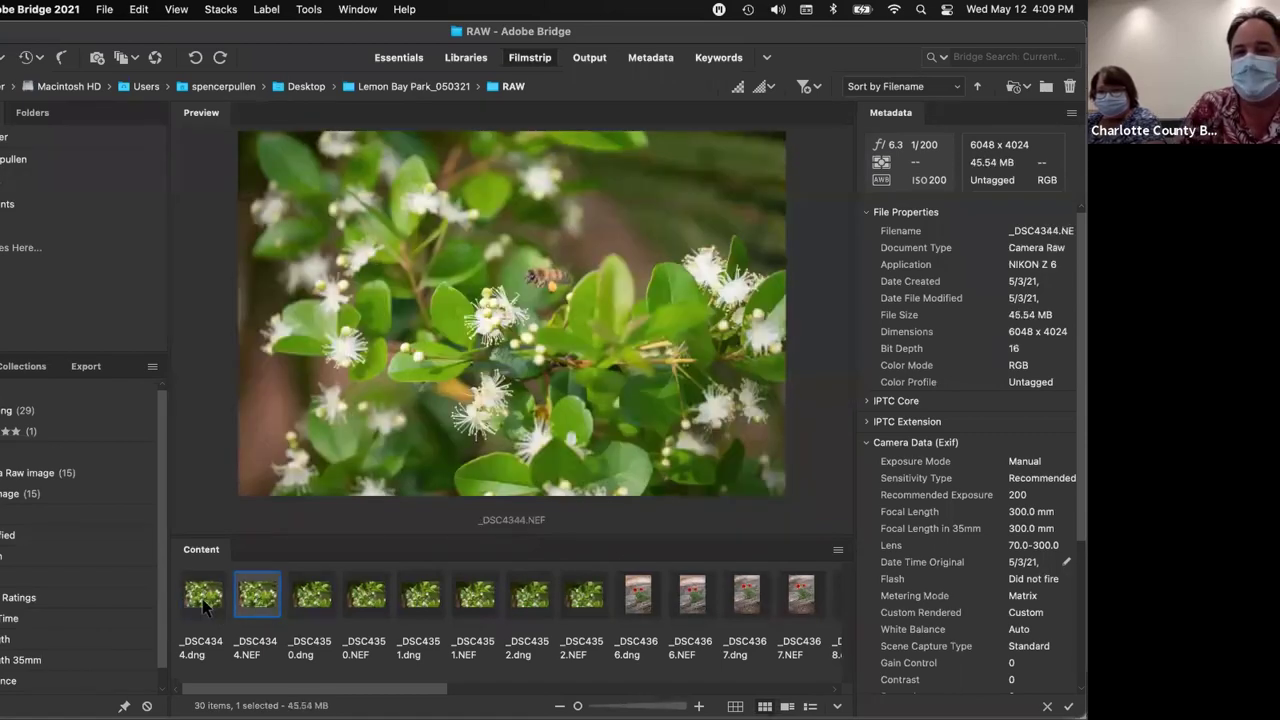
key("Right")
key("Right")
key("Right")
key("Right")
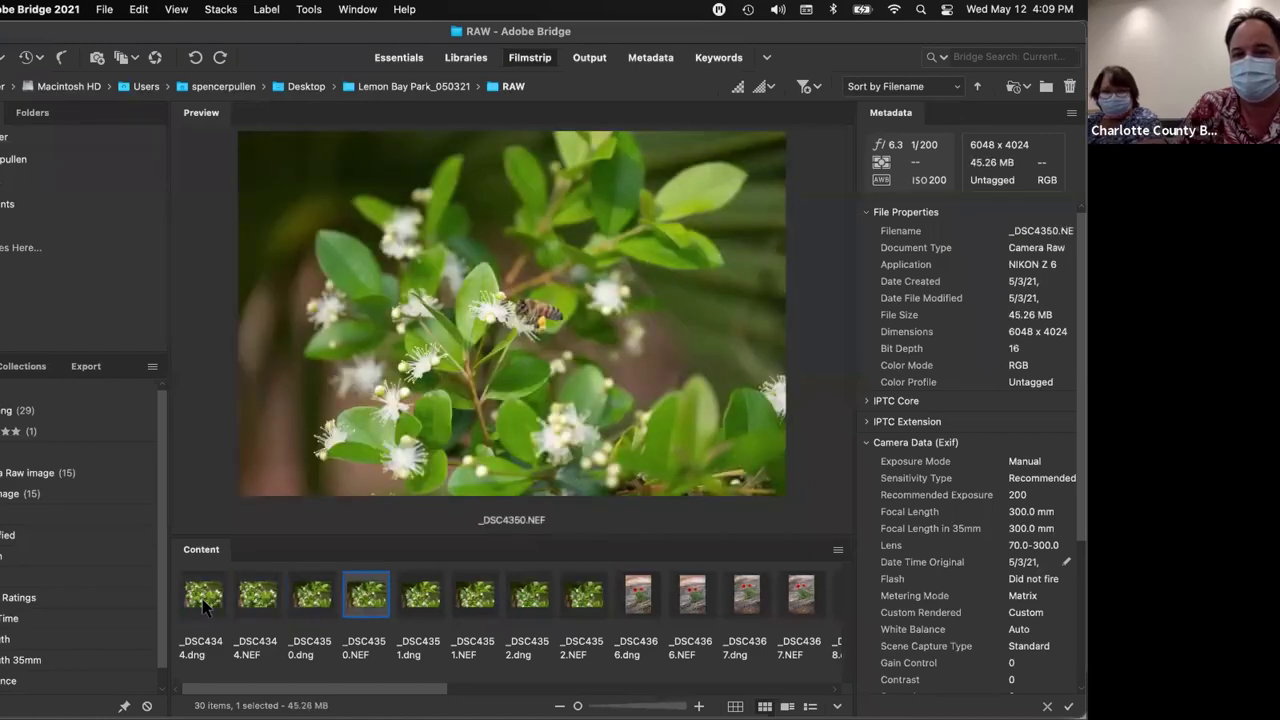
key("Right")
key("Right")
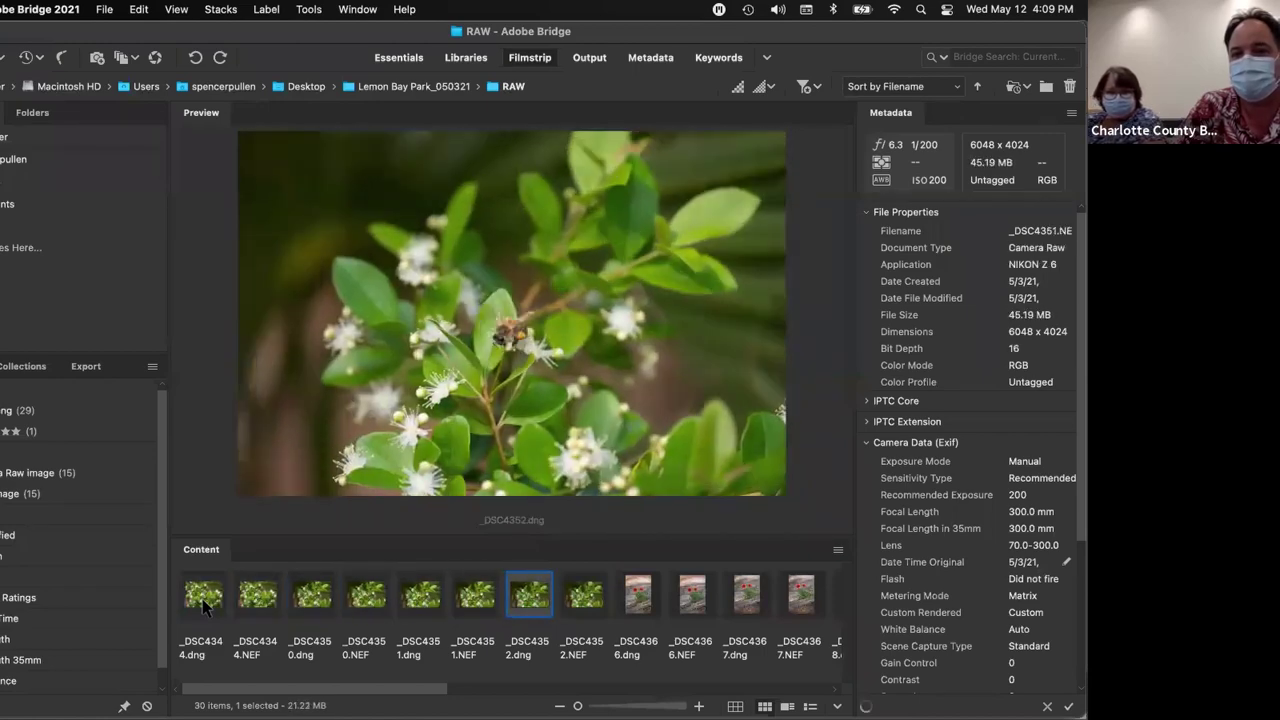
key("Right")
key("Right")
key("Right")
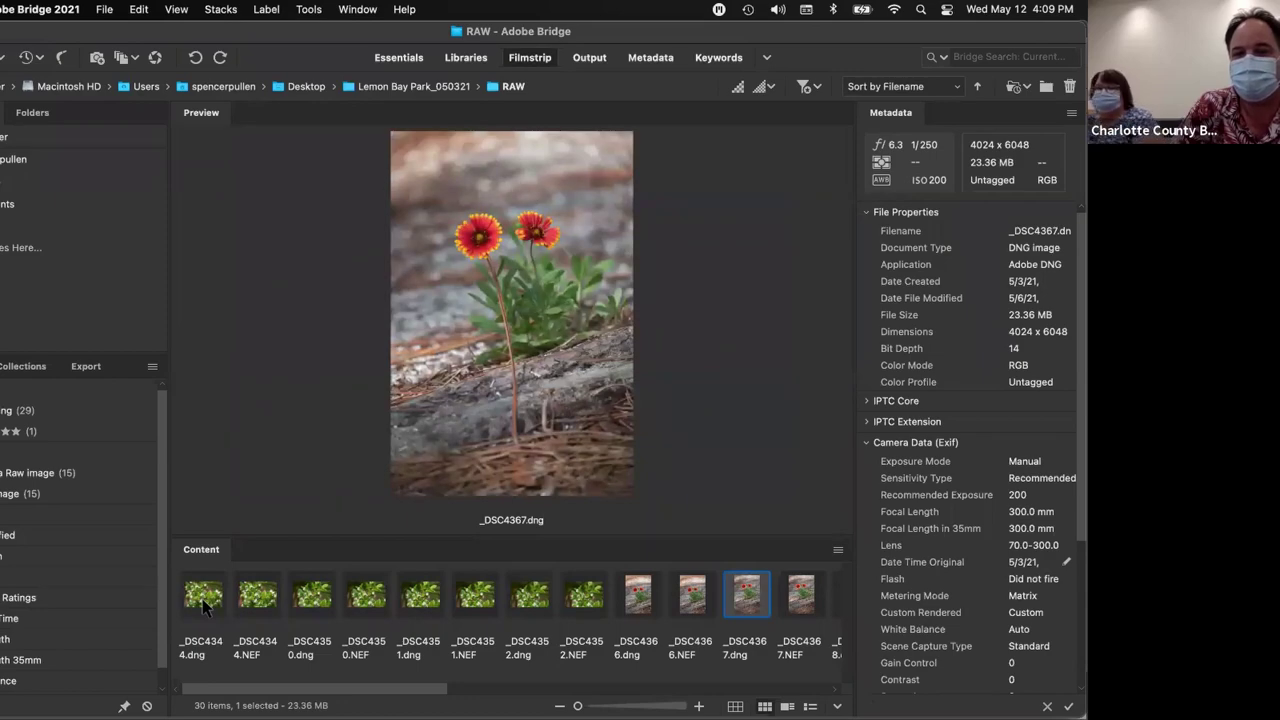
key("Left")
key("Left")
key("Left")
key("Left")
key("Left")
key("Left")
key("Left")
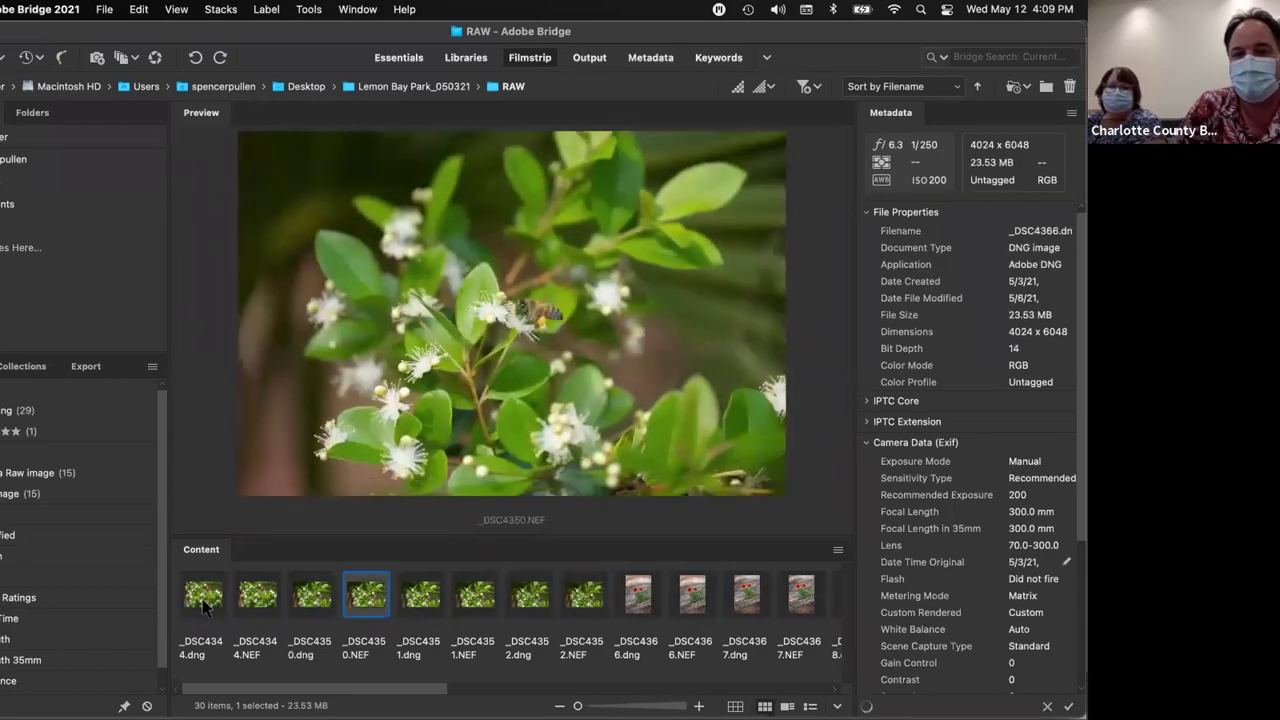
key("Left")
key("Left")
key("Left")
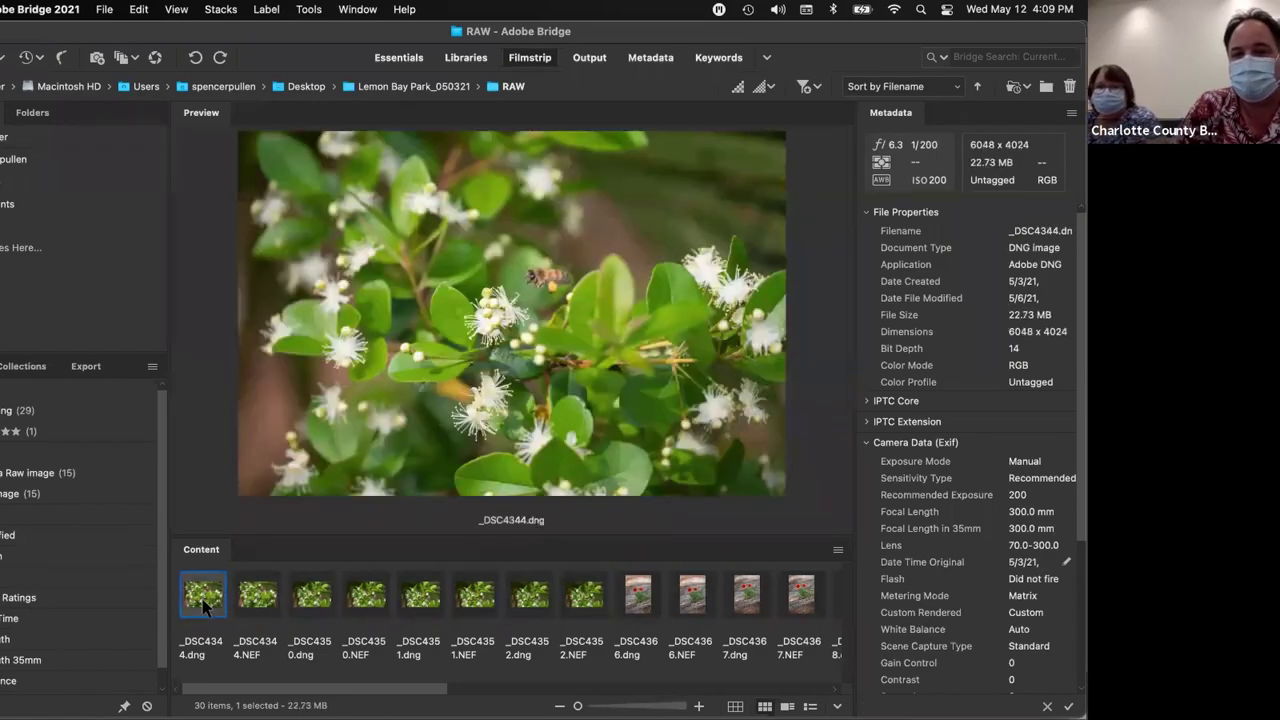
Compare the previews and metadata of _DSC4344.dng and _DSC4344.NEF, ending on _DSC4350.dng
key("Right")
key("Right")
key("Left")
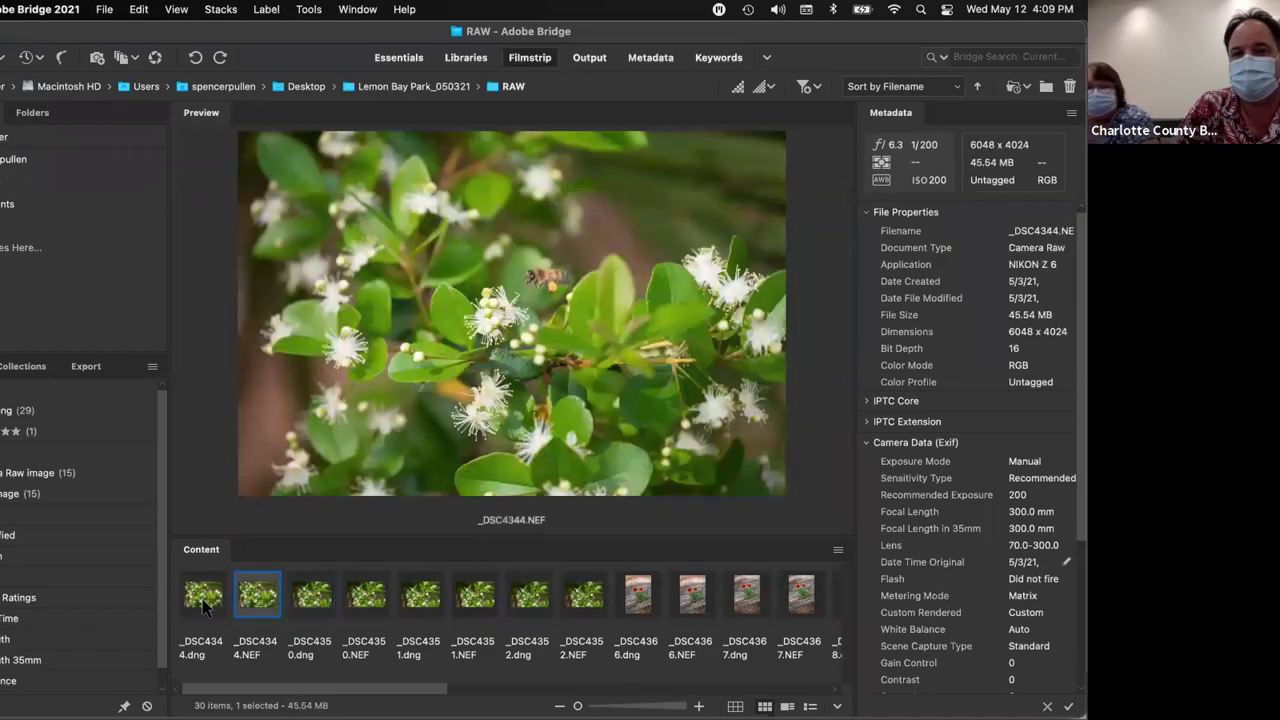
key("Left")
key("Right")
key("Right")
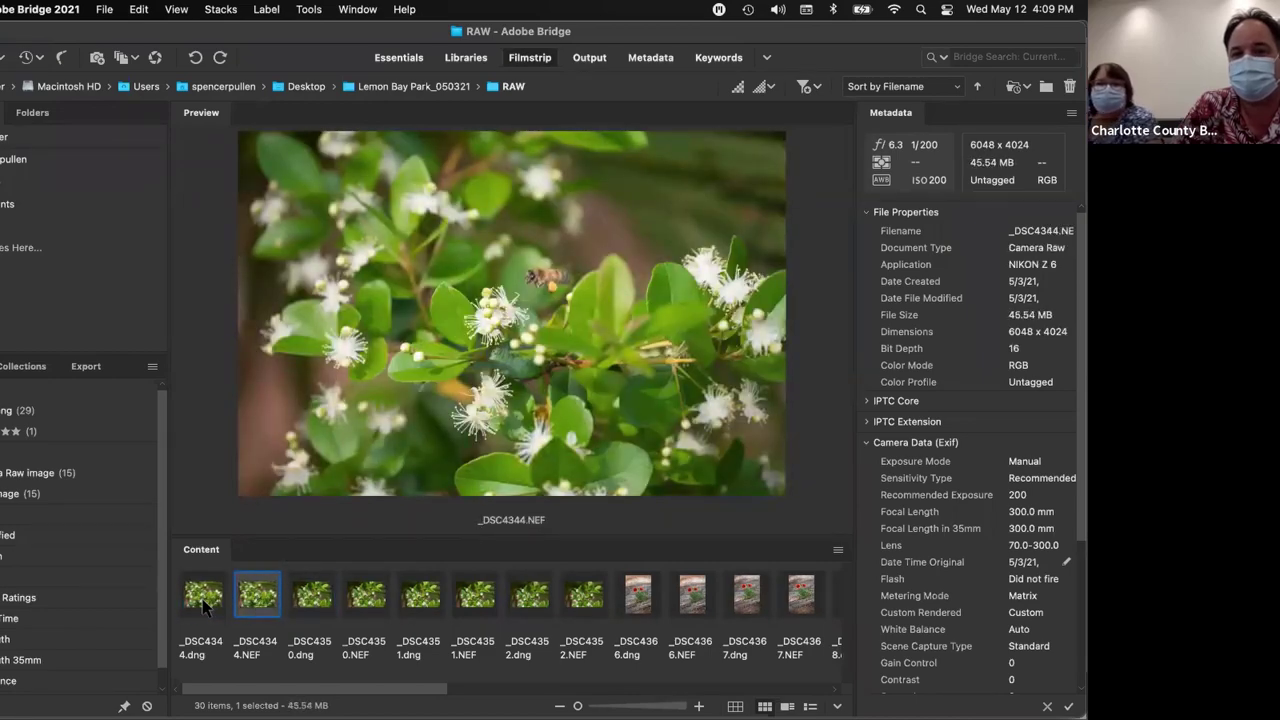
key("Left")
key("Left")
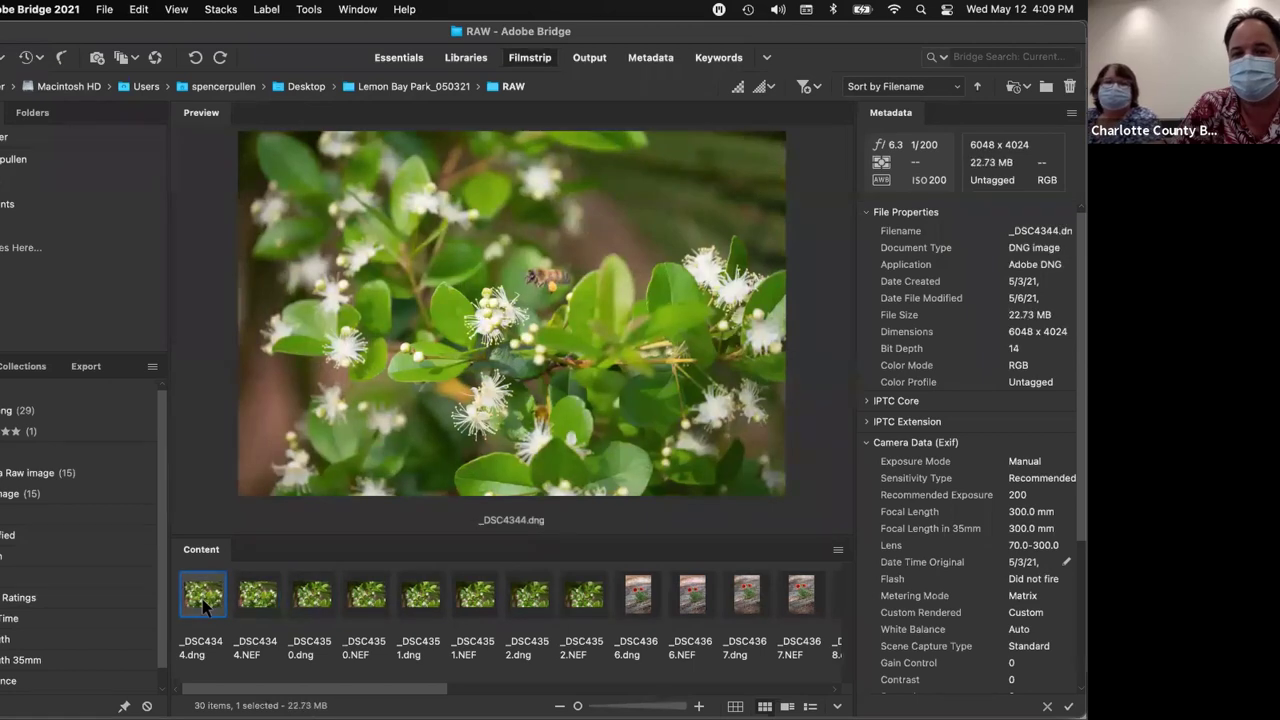
key("Right")
key("Right")
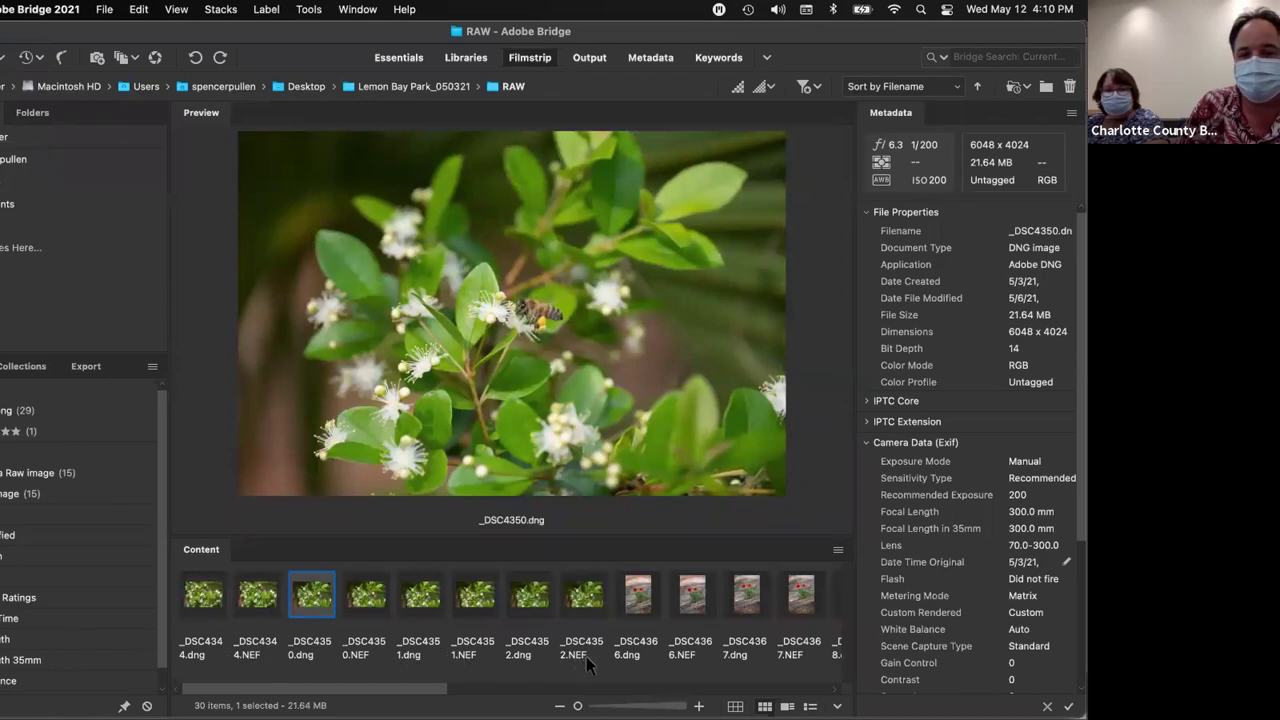
Compare the red flower photo's DNG and NEF versions, _DSC4366.dng and _DSC4366.NEF
left_click(636, 593)
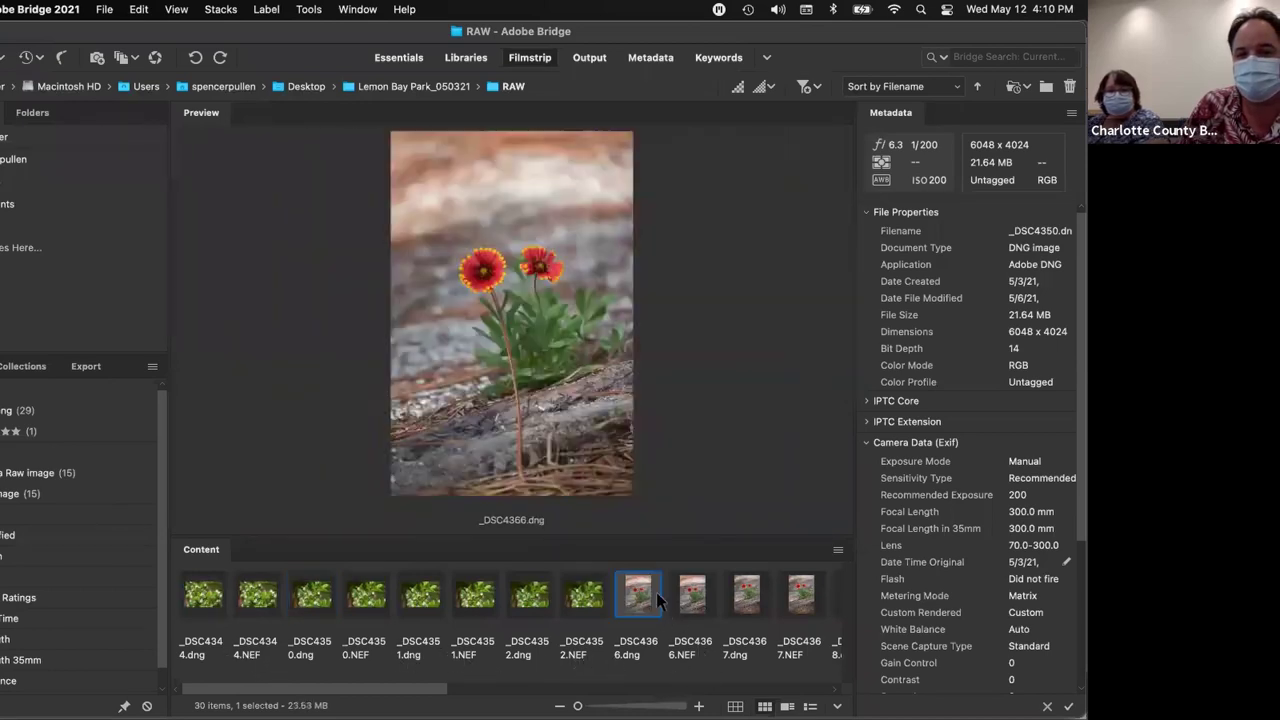
key("Right")
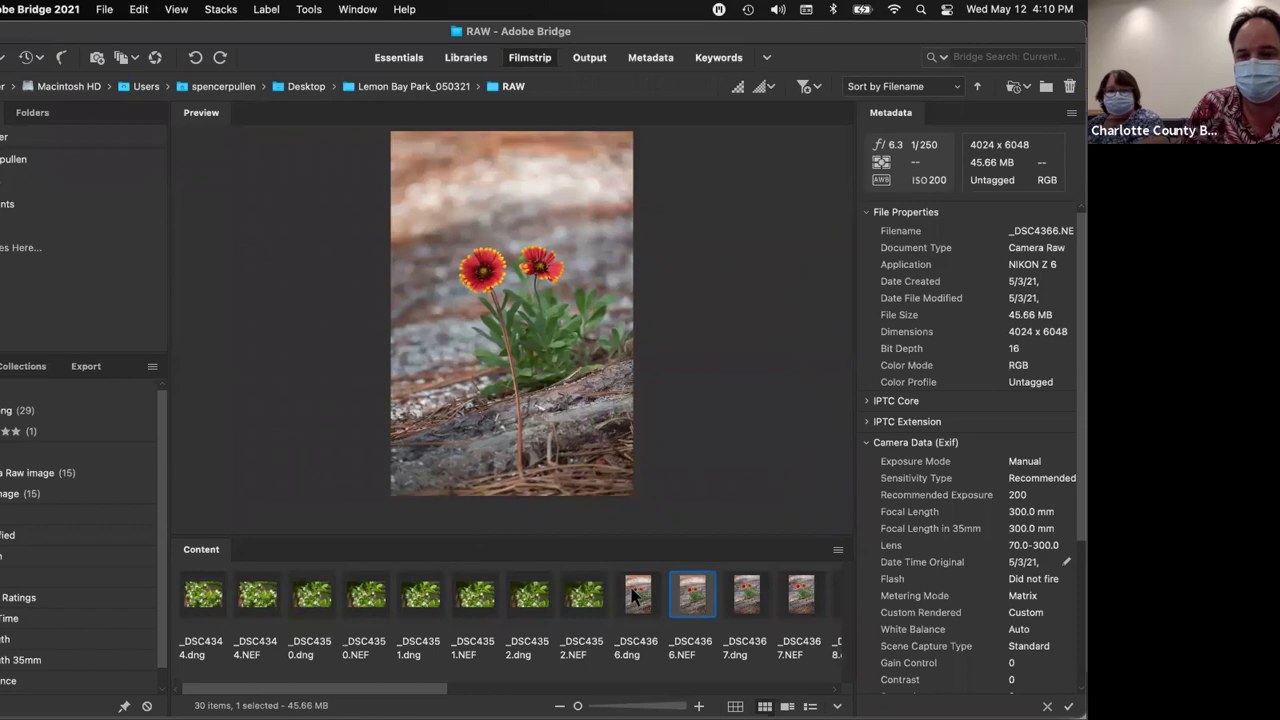
left_click(633, 595)
left_click(694, 594)
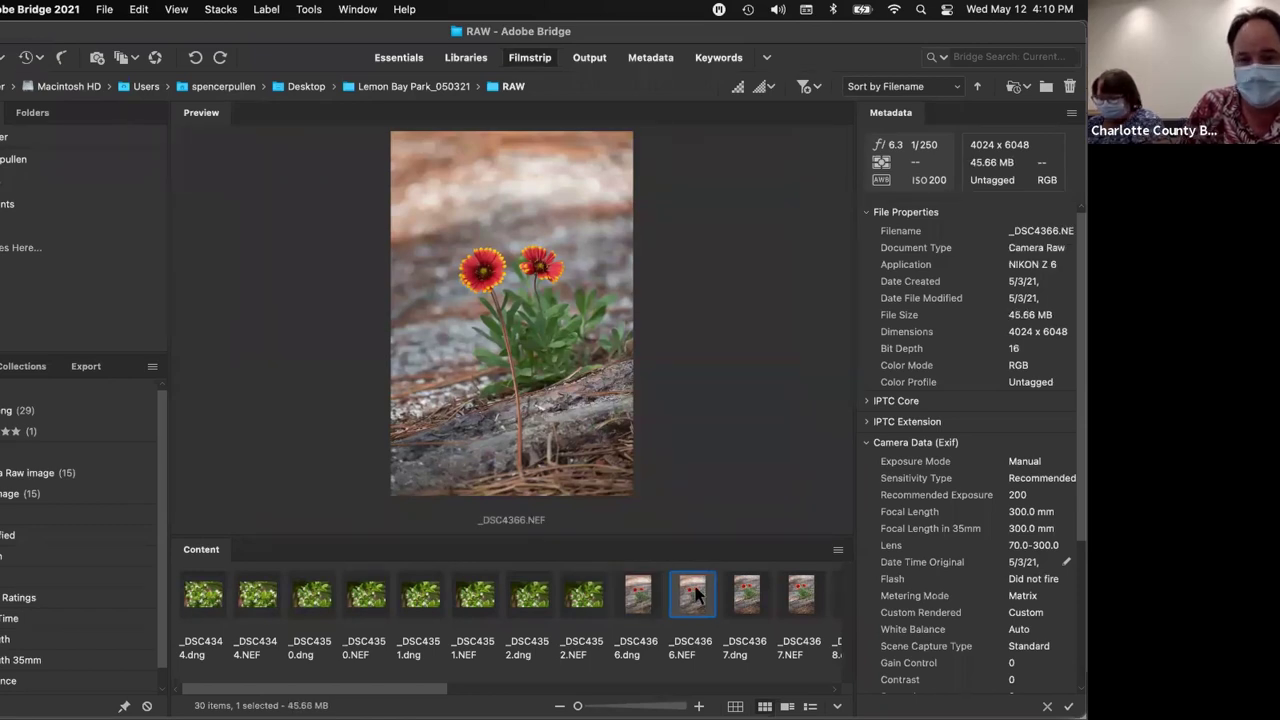
Compare _DSC4366.dng with _DSC4366.NEF once more and move the DNG version to the Trash
left_click(640, 597)
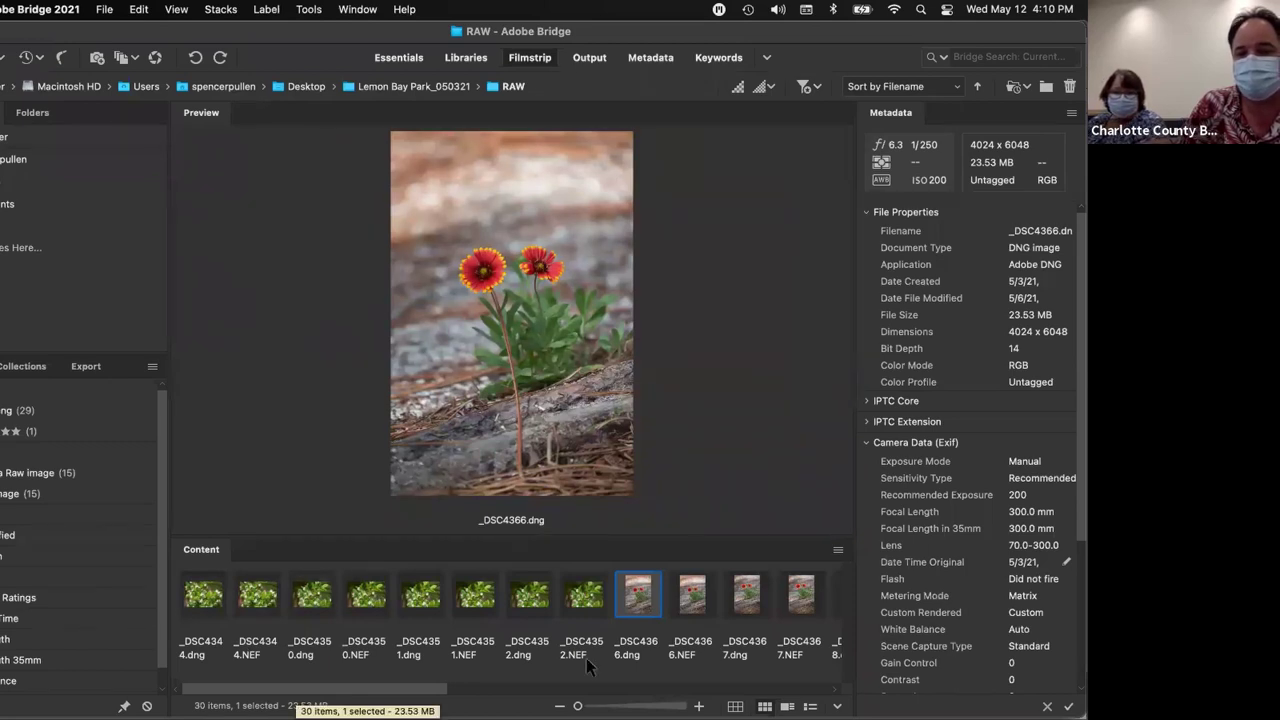
left_click(703, 598)
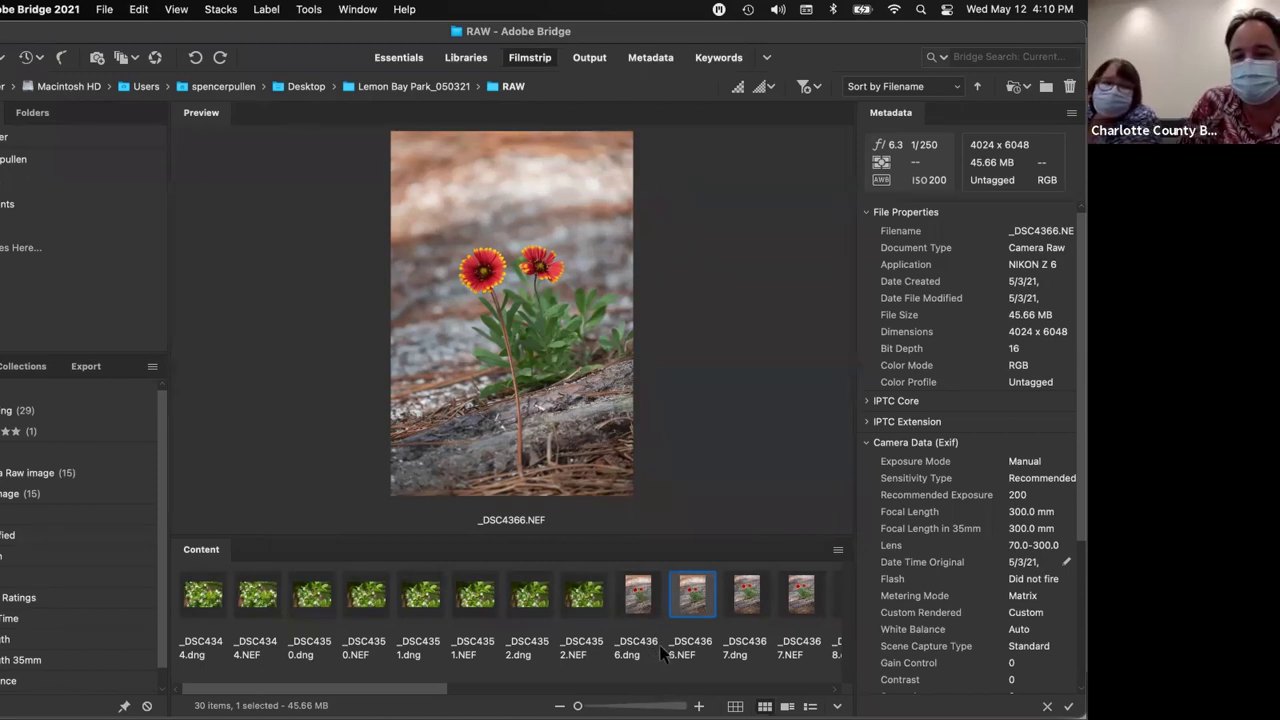
left_click(637, 600)
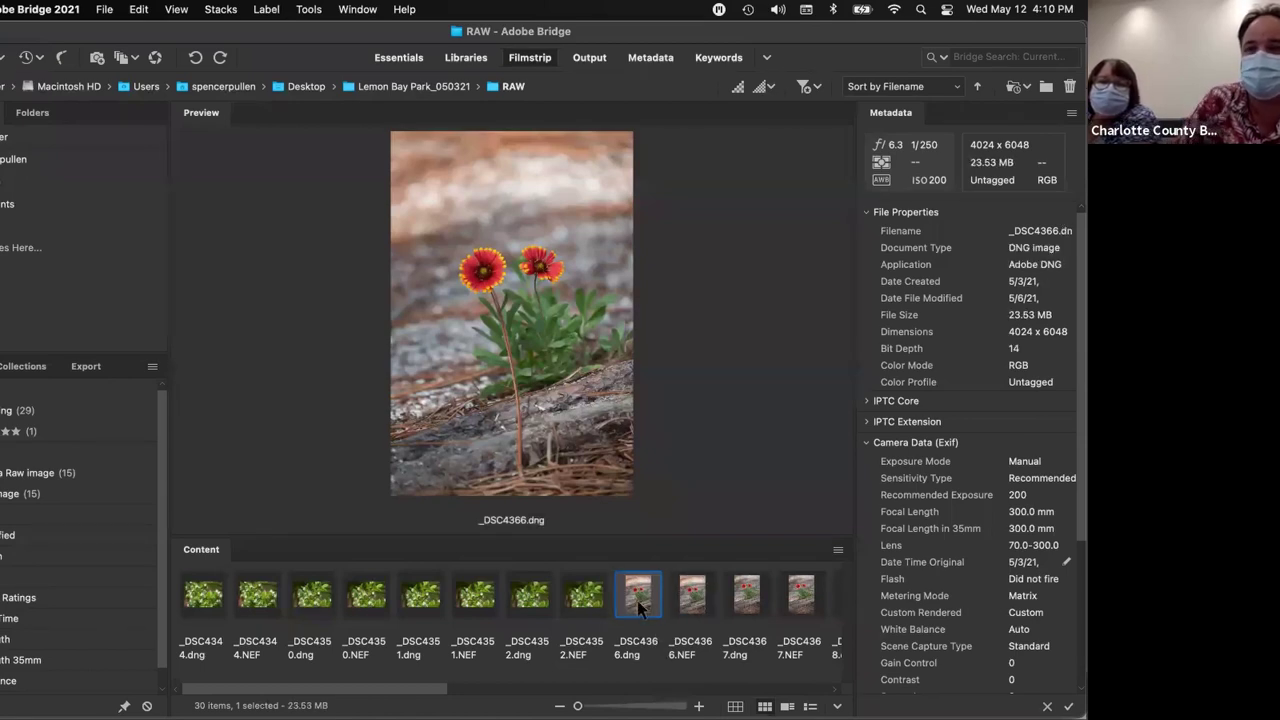
left_click(1068, 87)
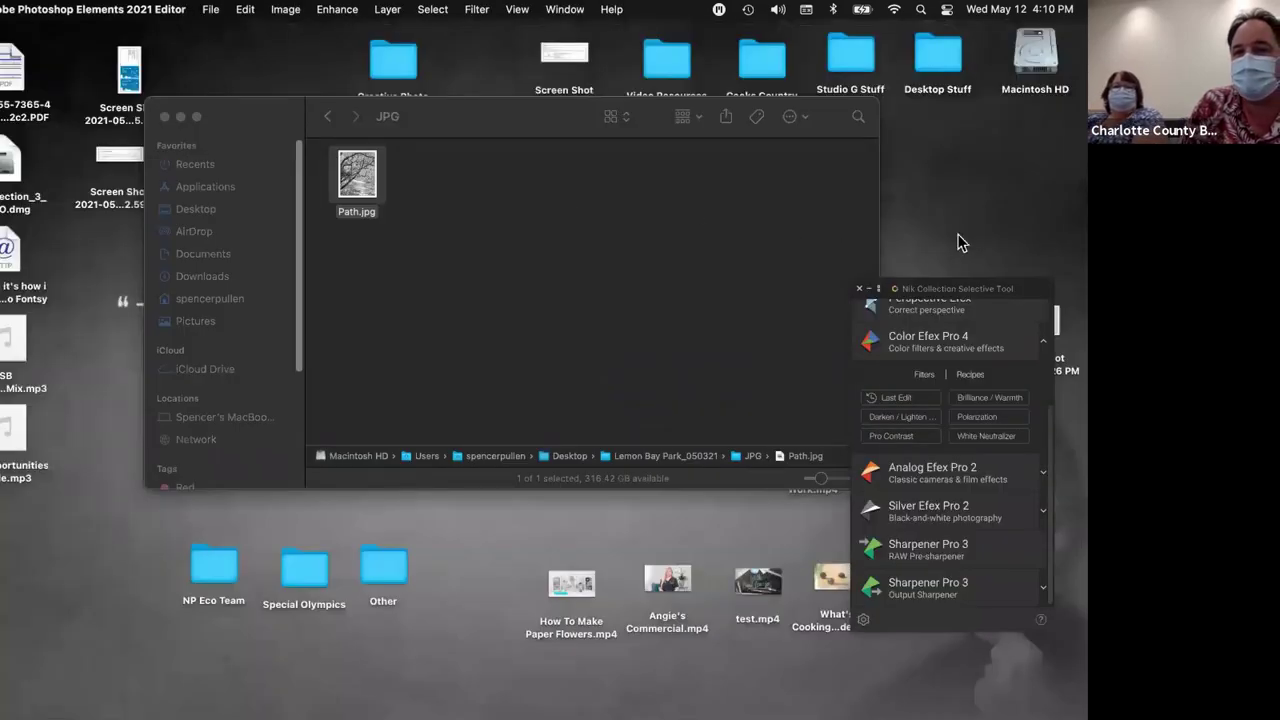
Switch to Finder, open the Trash, select _DSC4366.dng to inspect it, and close the Trash window
left_click(963, 245)
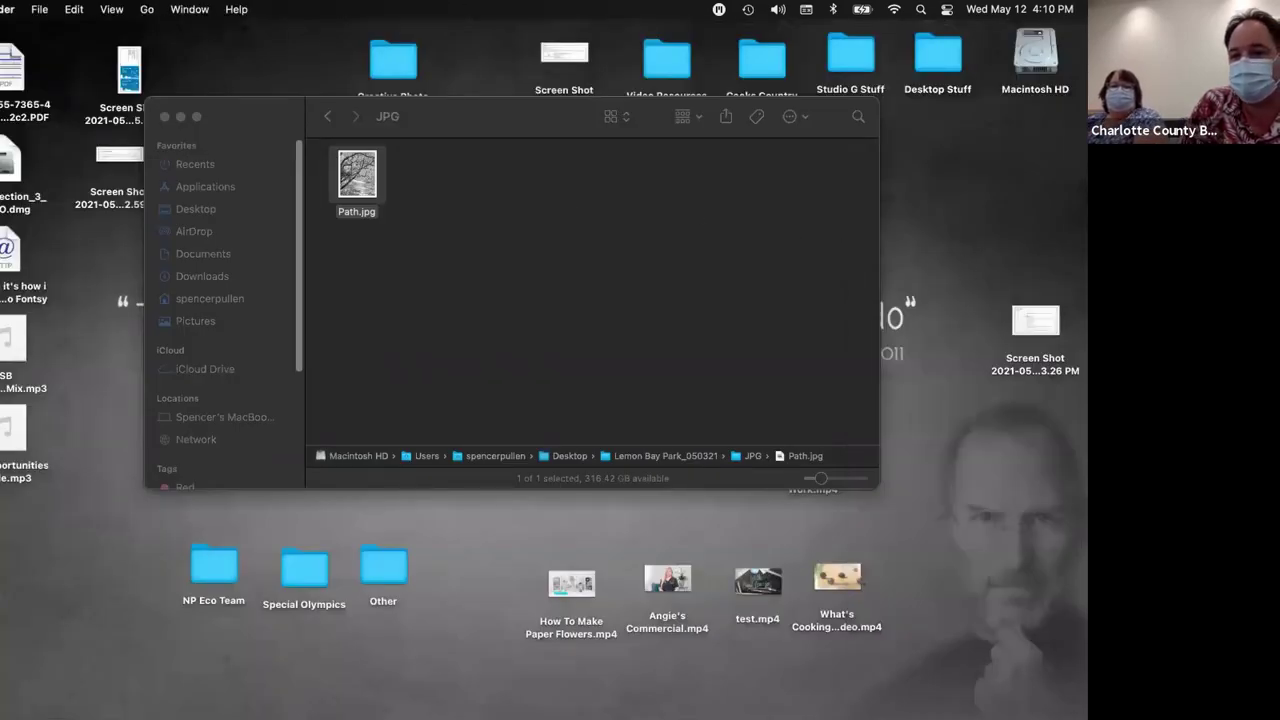
mouse_move(1050, 700)
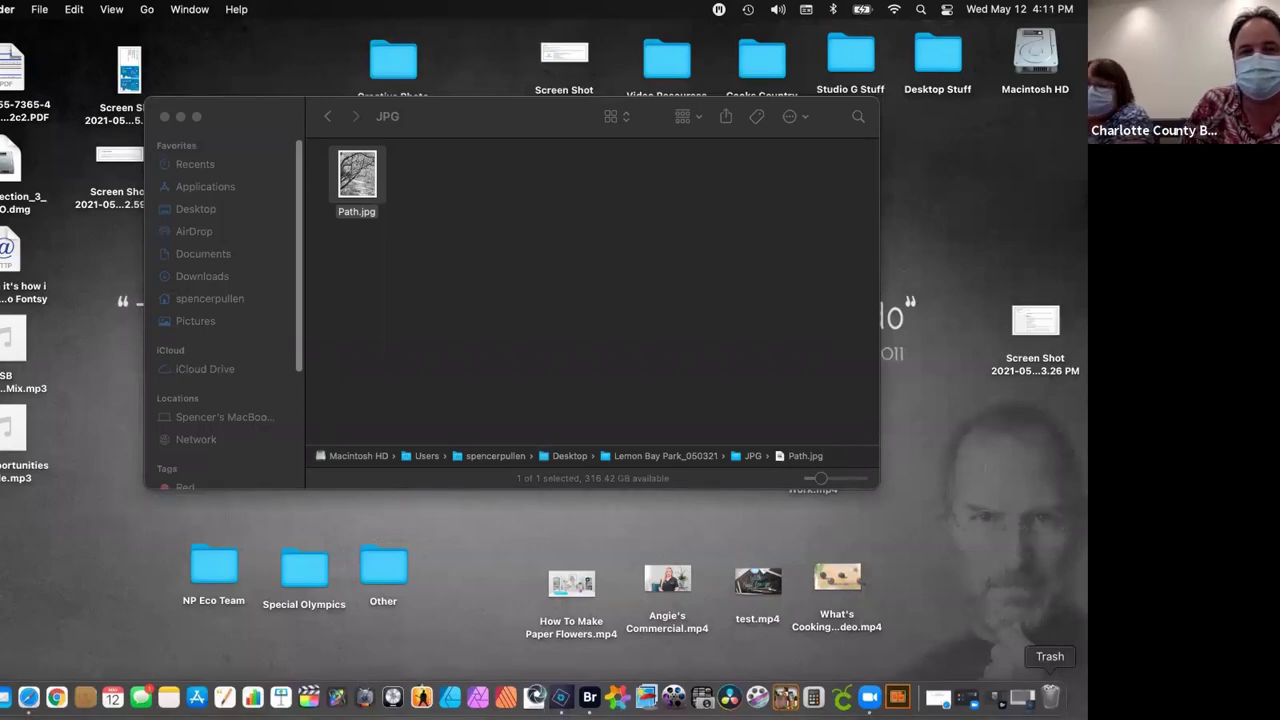
left_click(1050, 697)
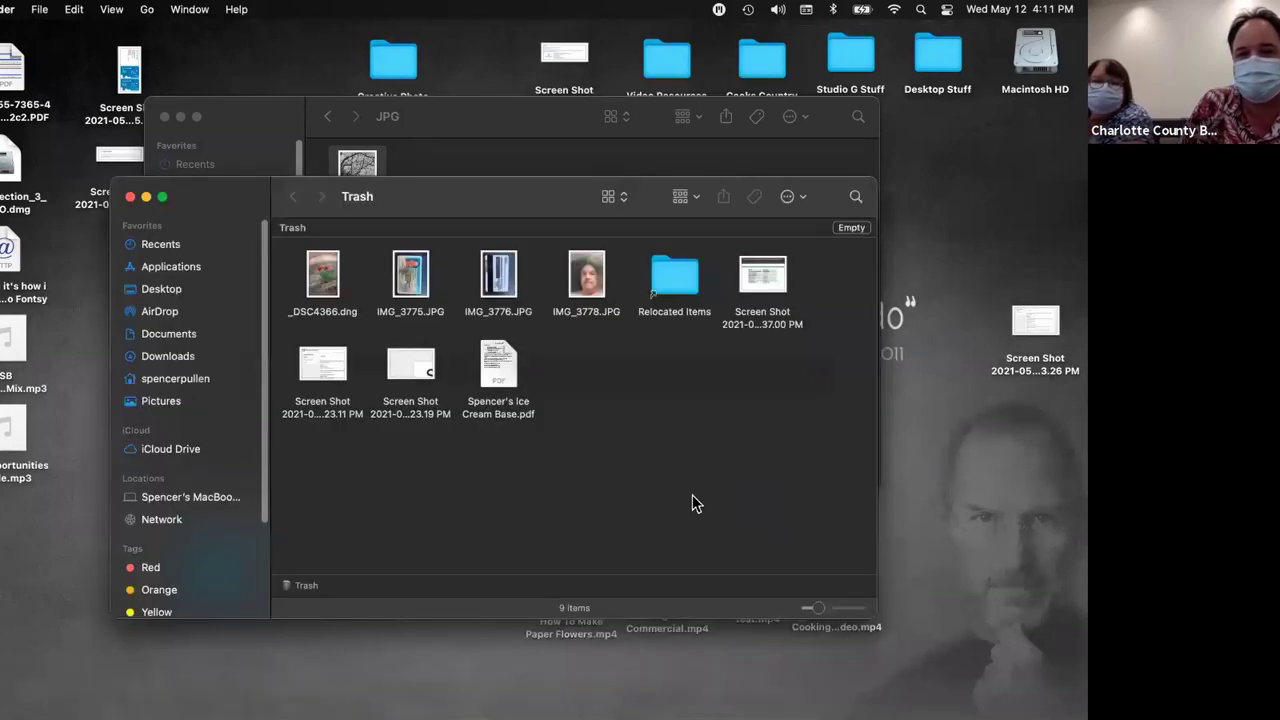
left_click(323, 290)
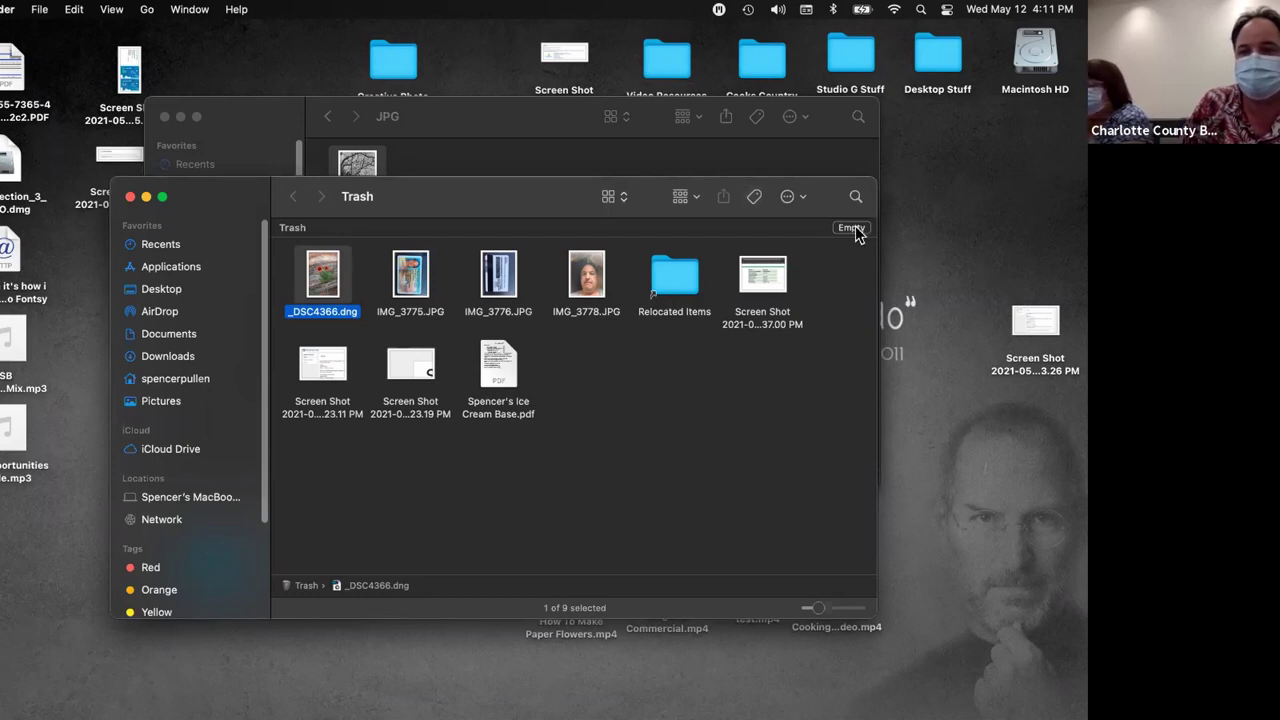
left_click(130, 197)
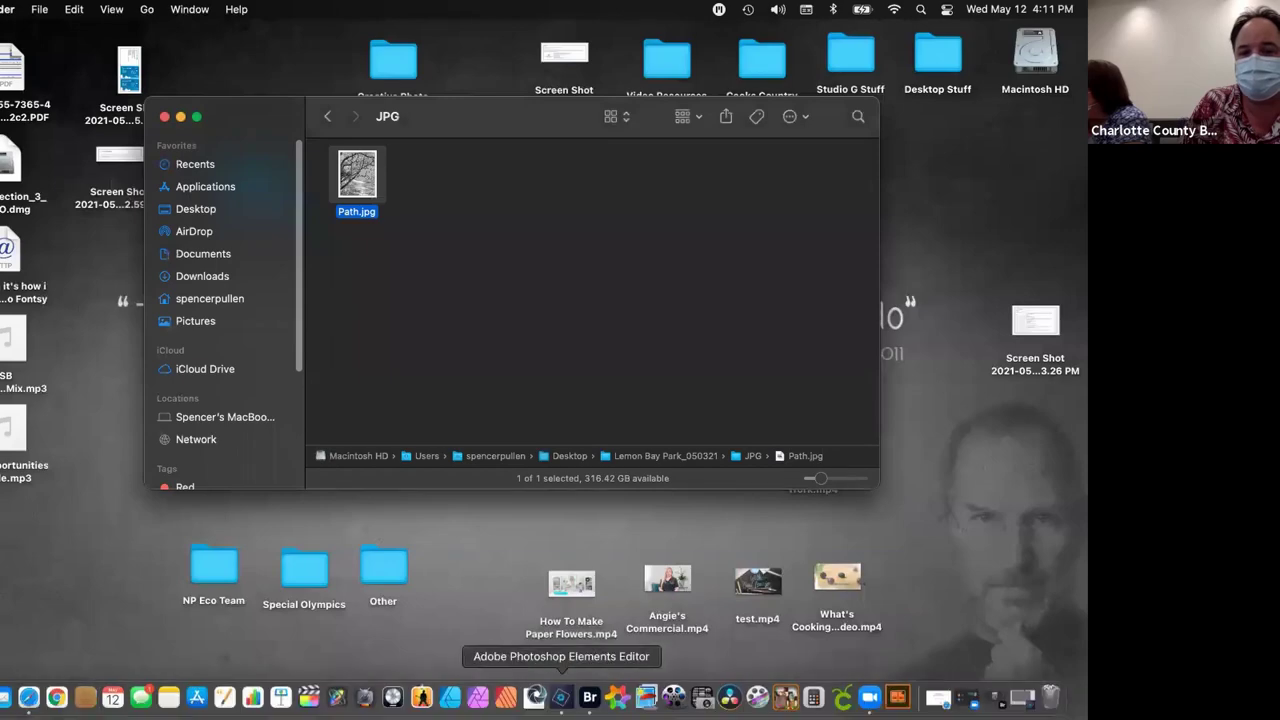
Check the RAW folder in Adobe Bridge, hide Bridge, and go back to the RAW folder in Finder to examine its files
left_click(590, 697)
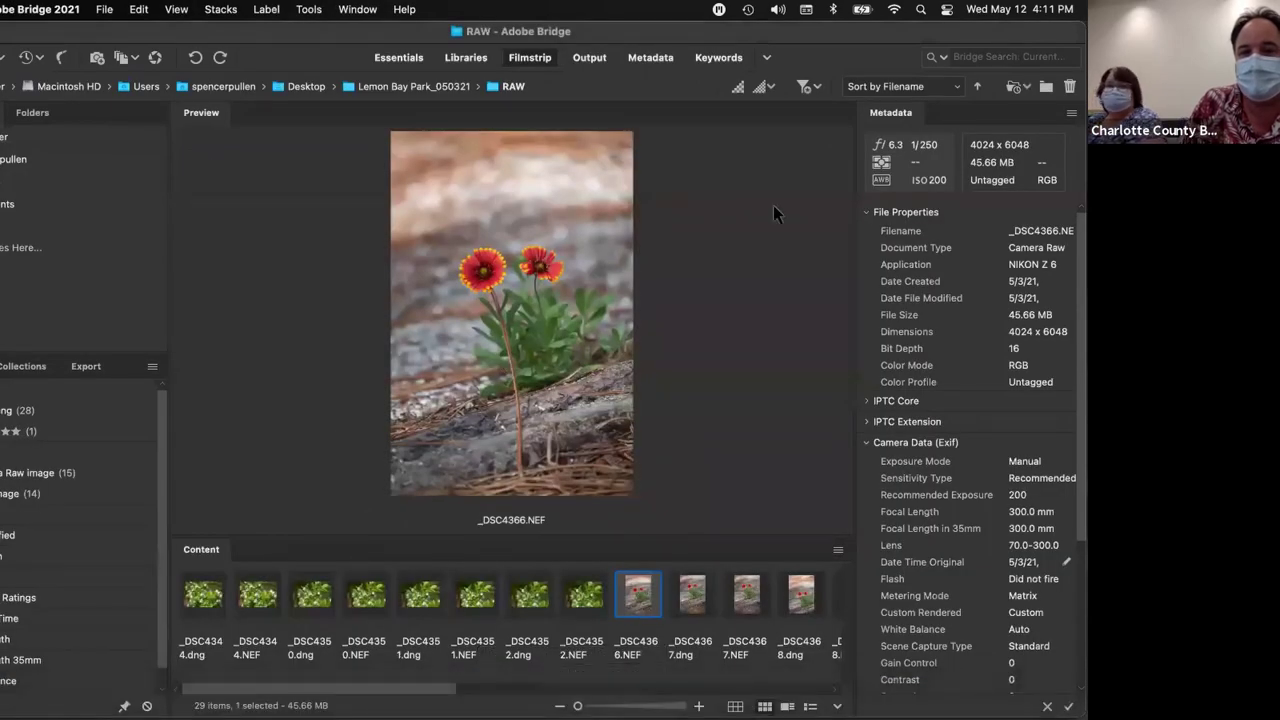
key("super+h")
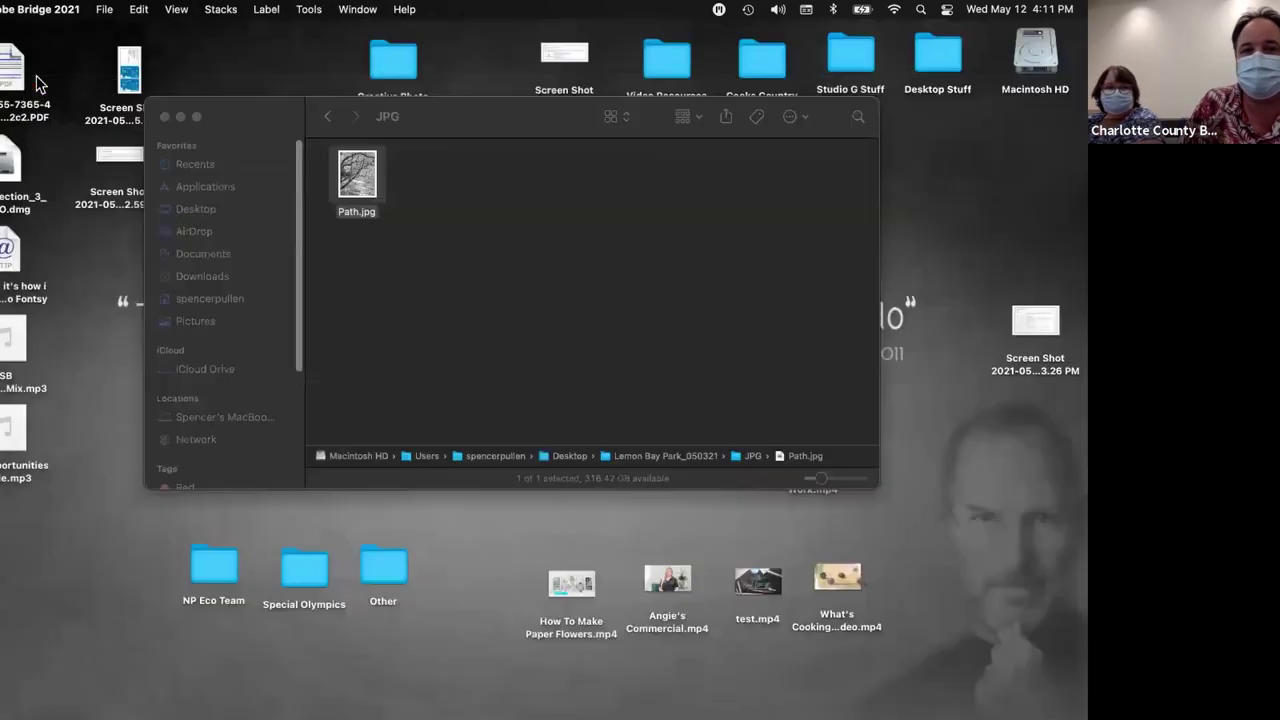
left_click(324, 116)
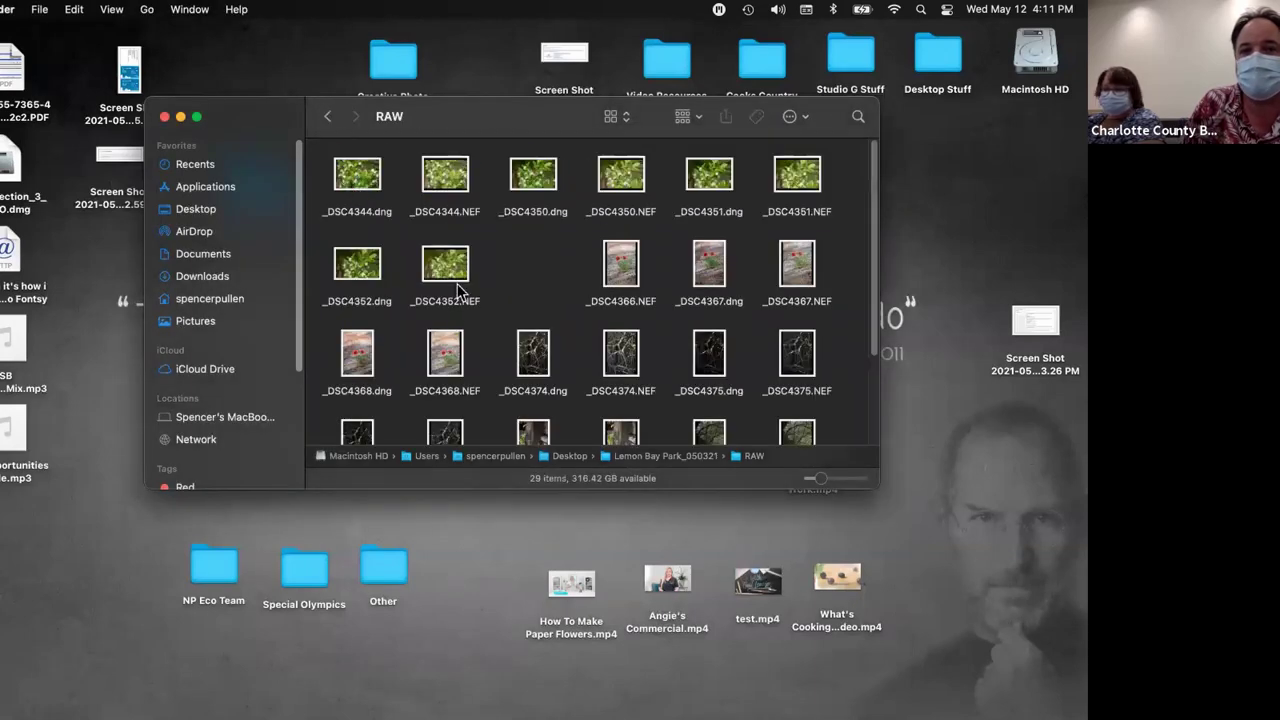
left_click(575, 277)
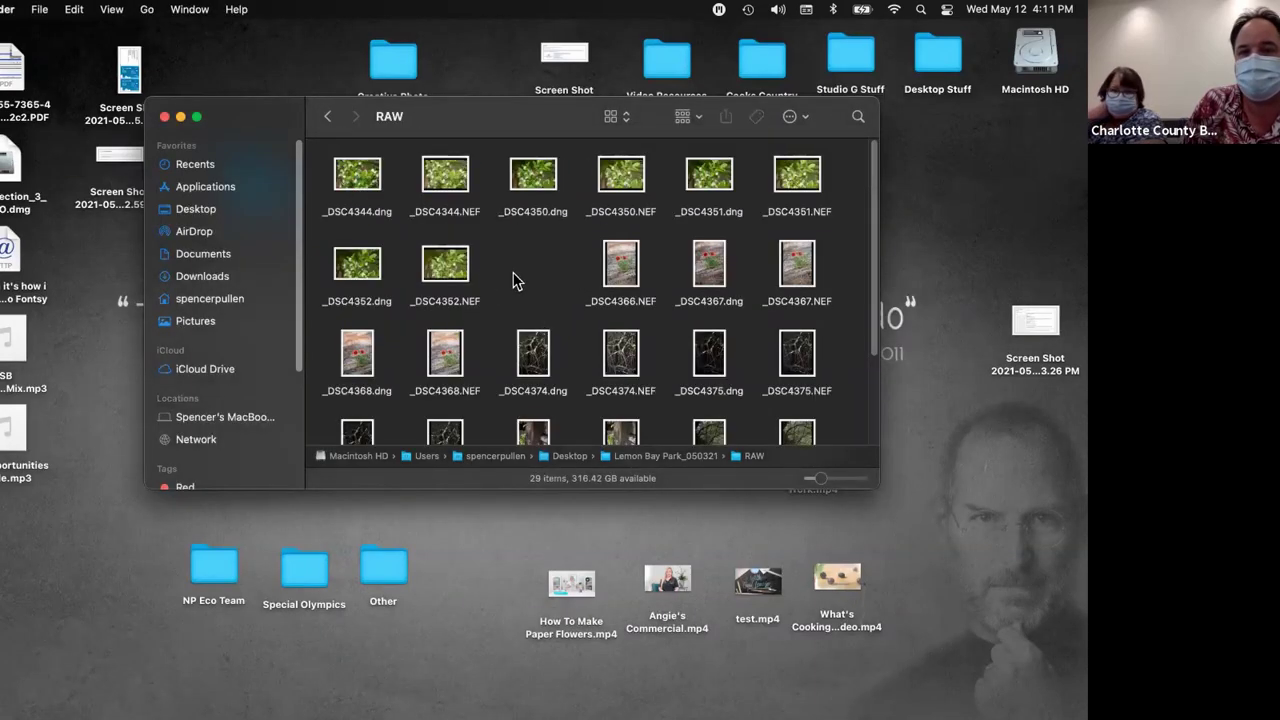
Look in the Trash again for the deleted DNG file and close the window
mouse_move(1050, 697)
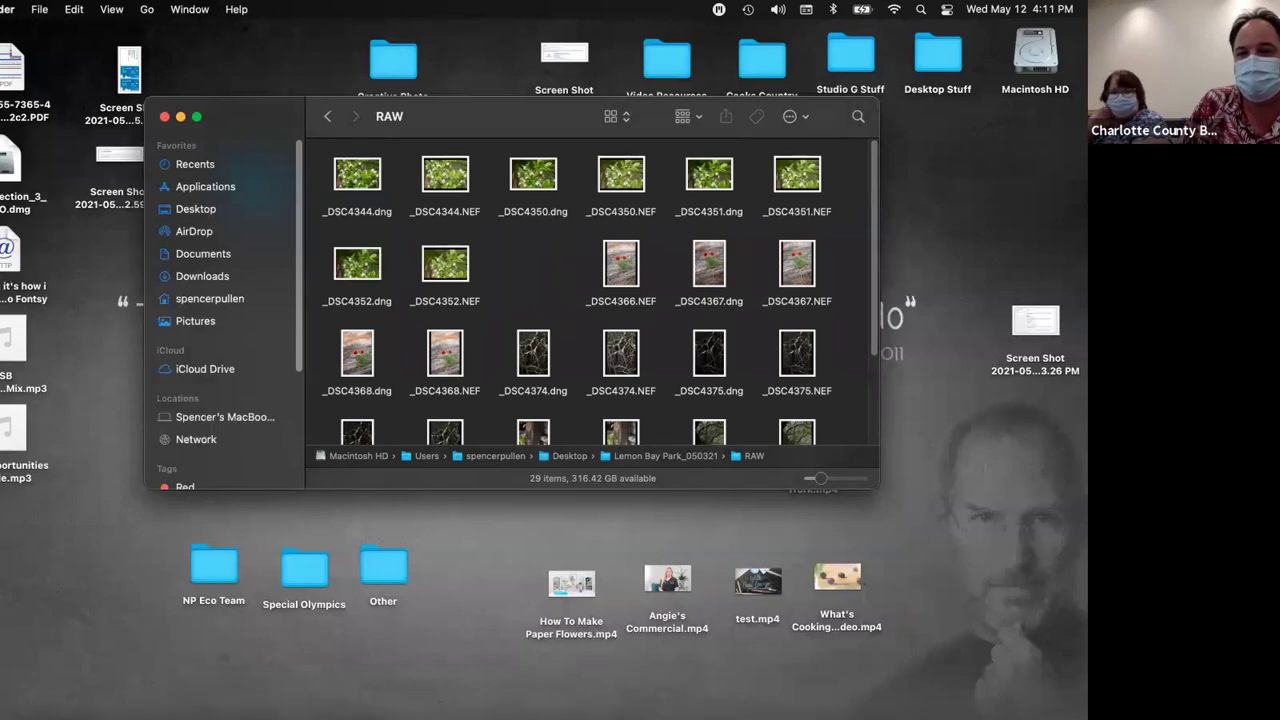
left_click(1050, 697)
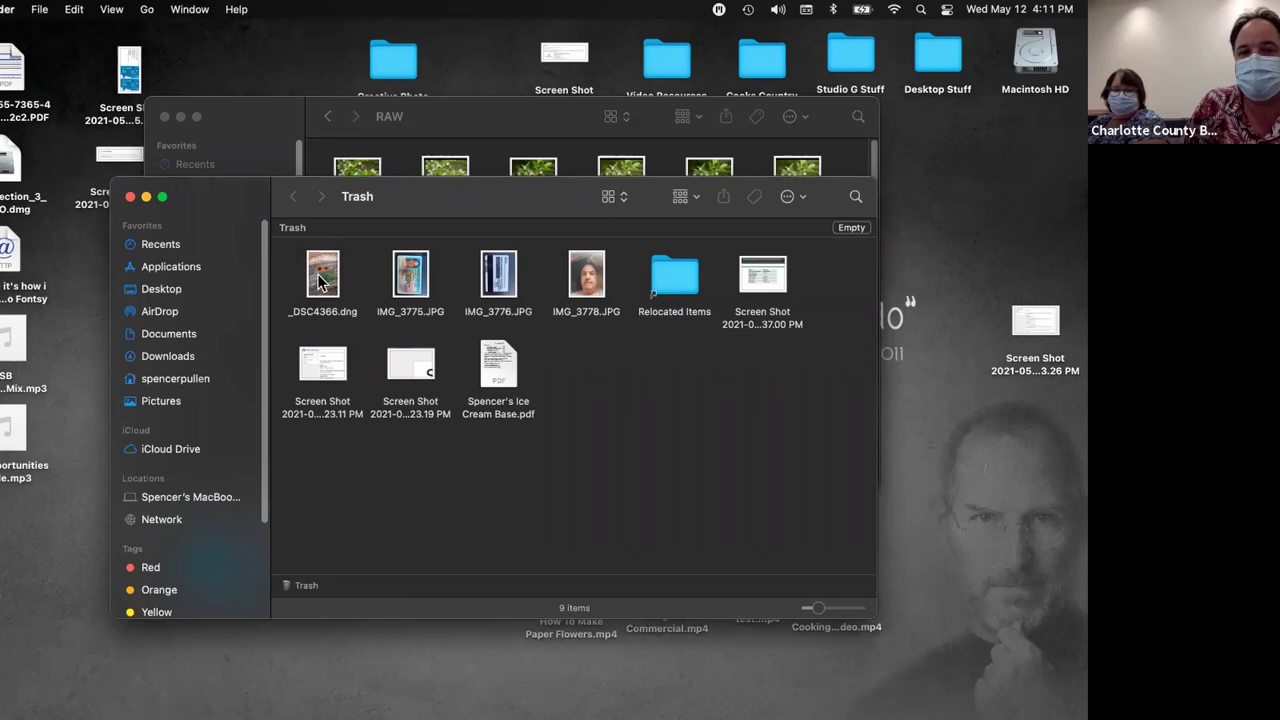
left_click(130, 196)
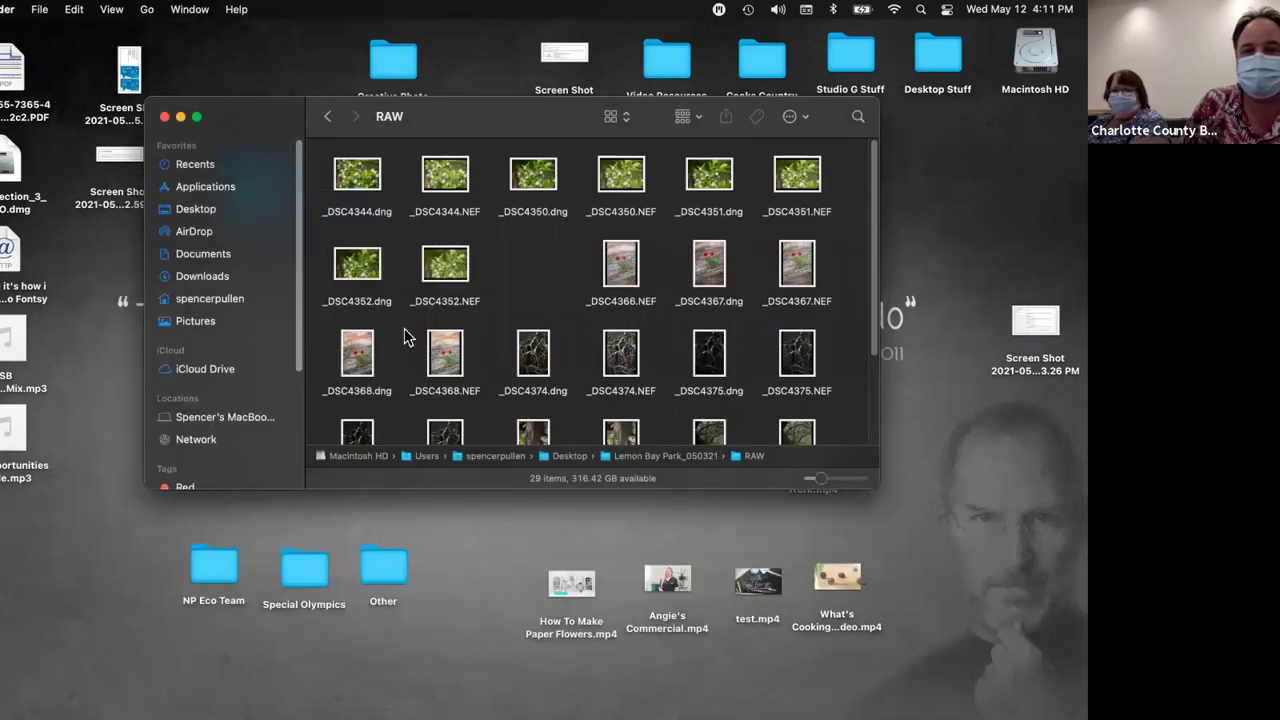
Switch back to Adobe Bridge and give the bee photo _DSC4350.dng a five-star rating
mouse_move(987, 698)
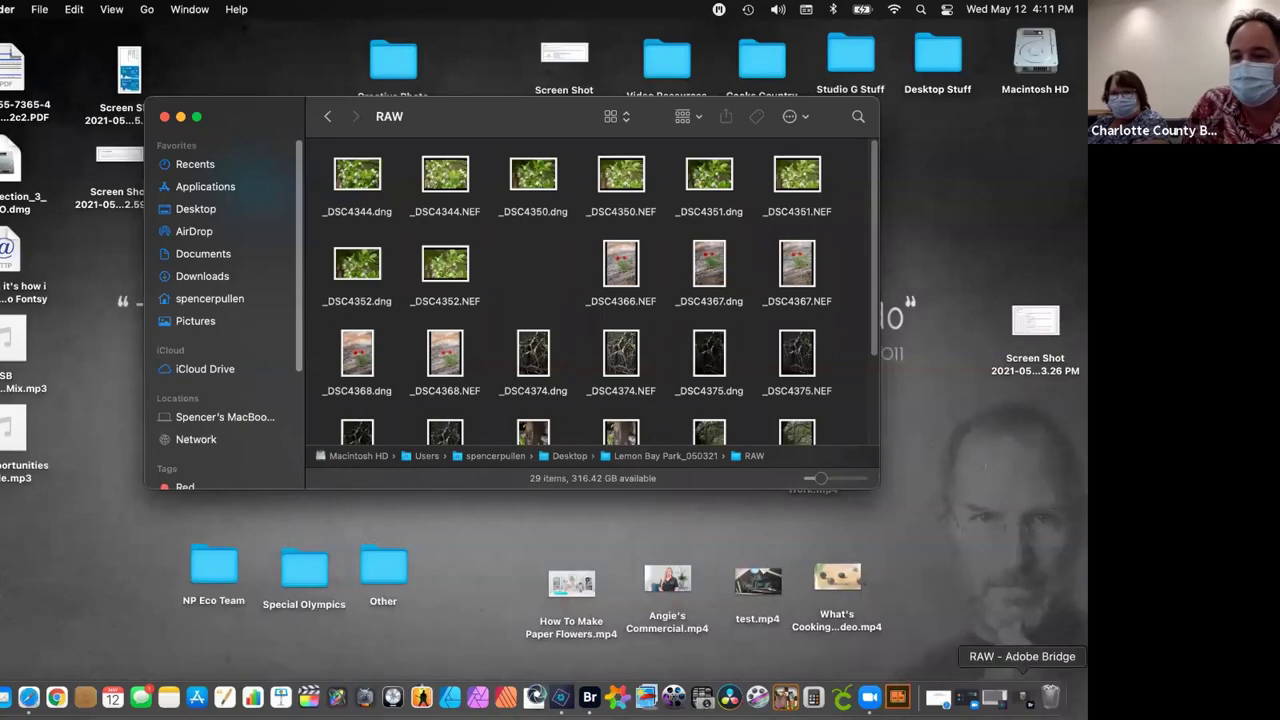
left_click(1023, 697)
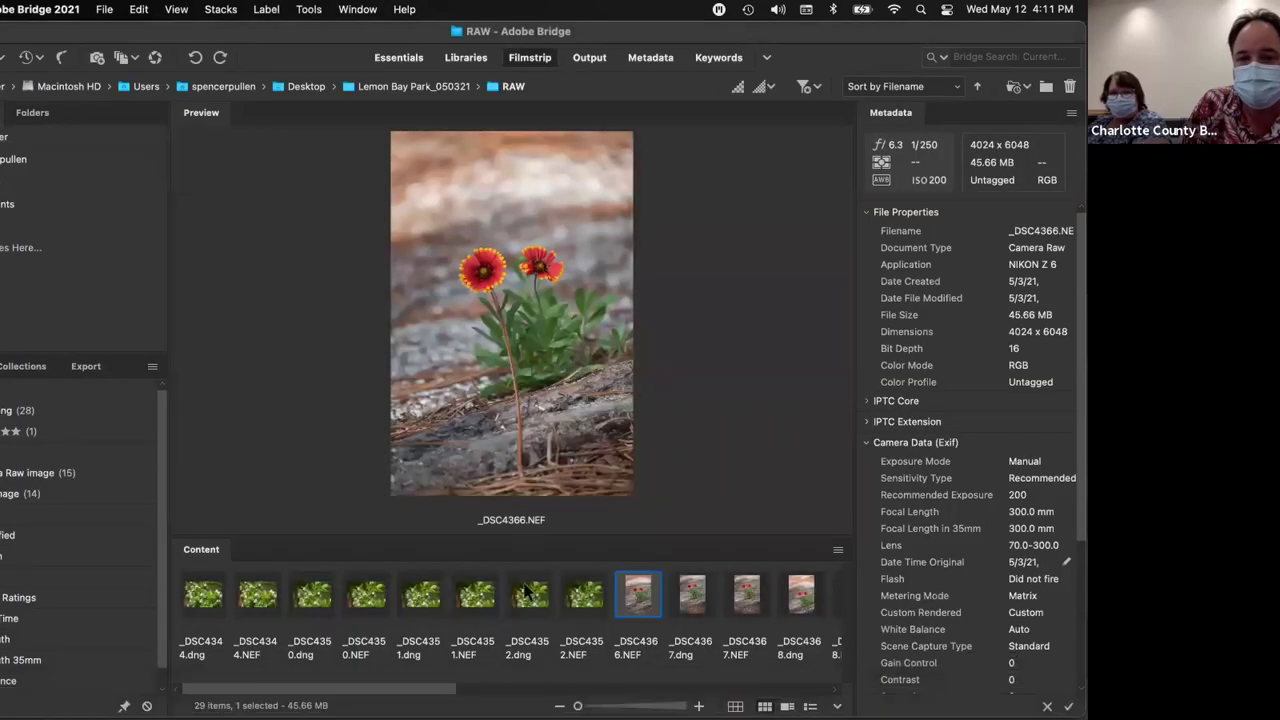
left_click(313, 597)
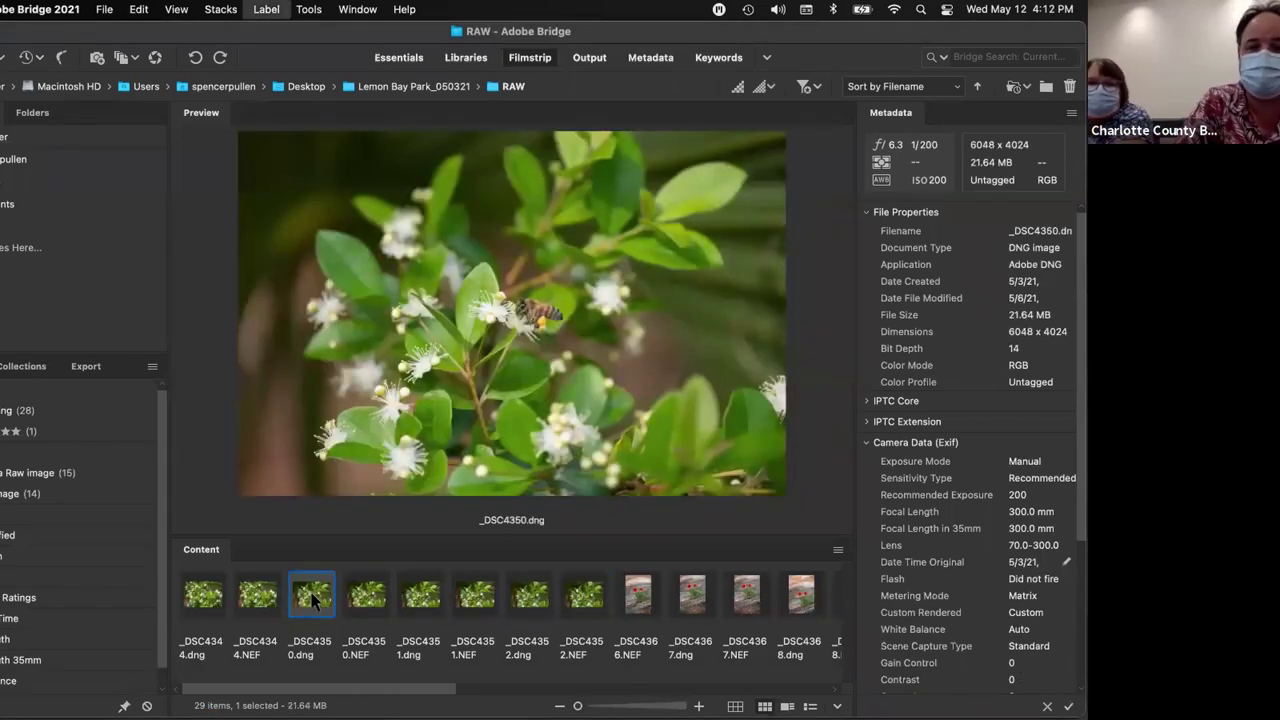
key("super+5")
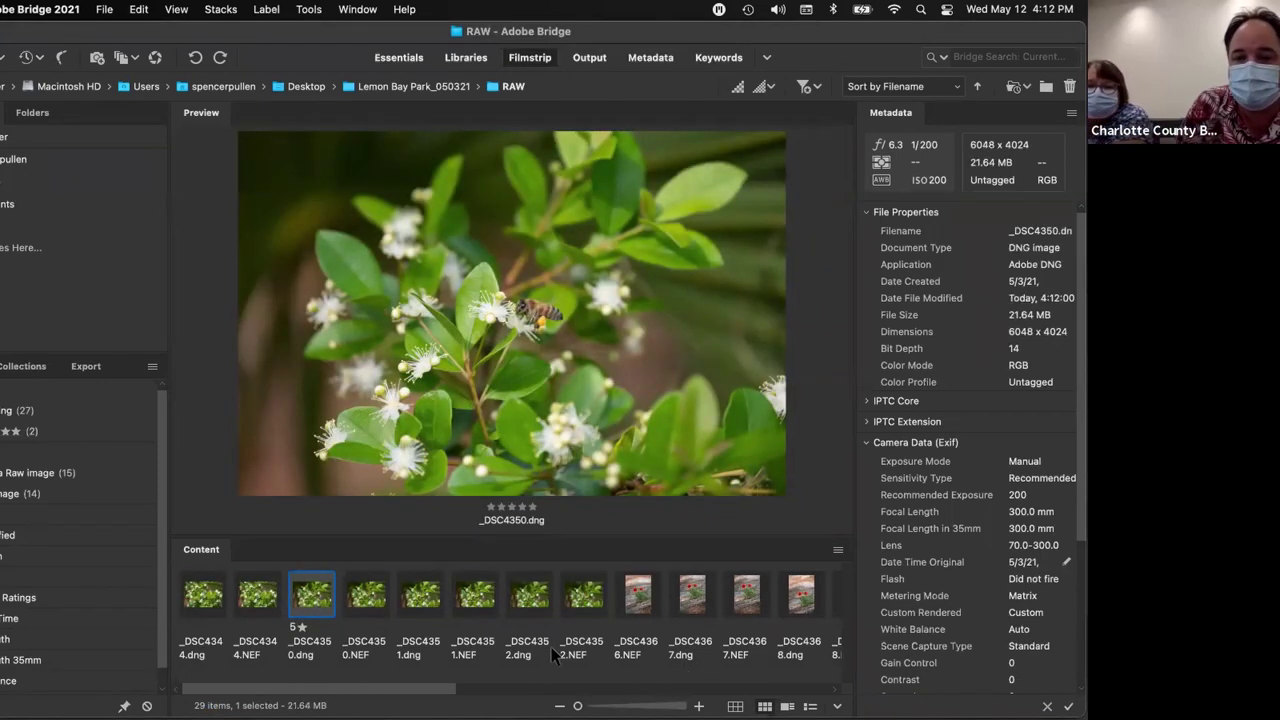
Look through the filmstrip, filter the RAW folder to show only five-star photos, and clear the filter
scroll(506, 610, "right", 10)
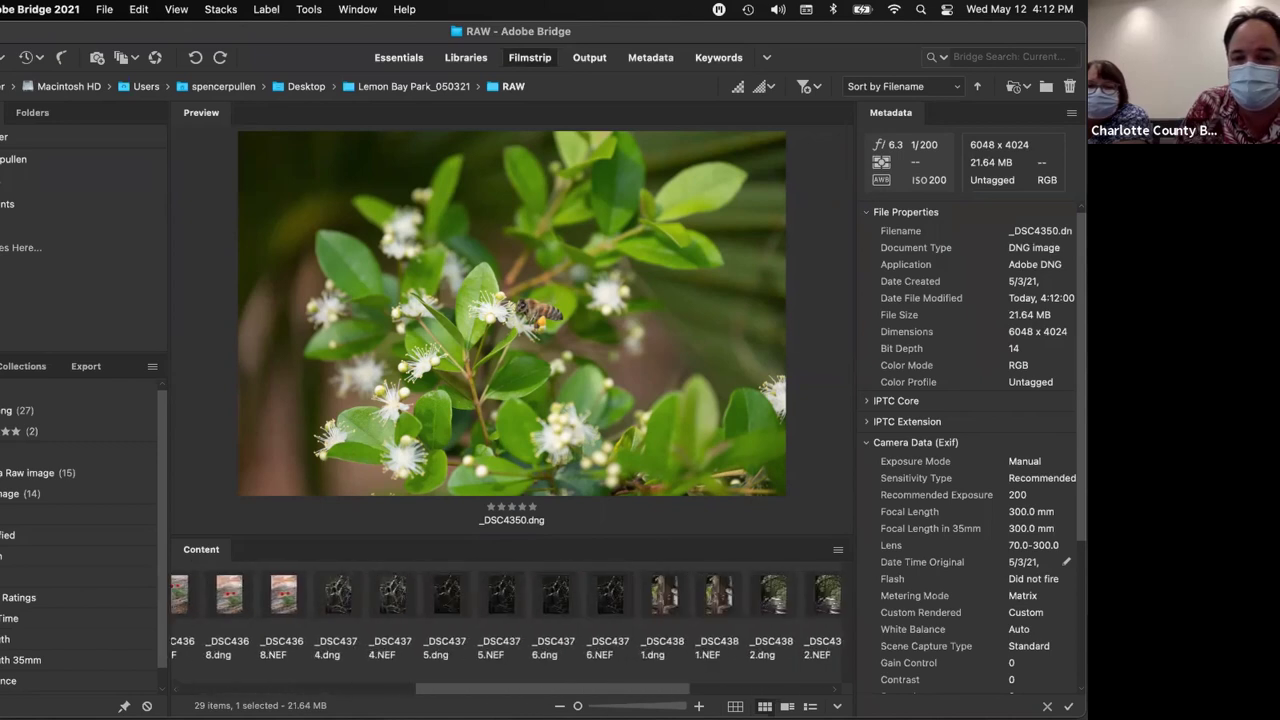
scroll(545, 590, "left", 3)
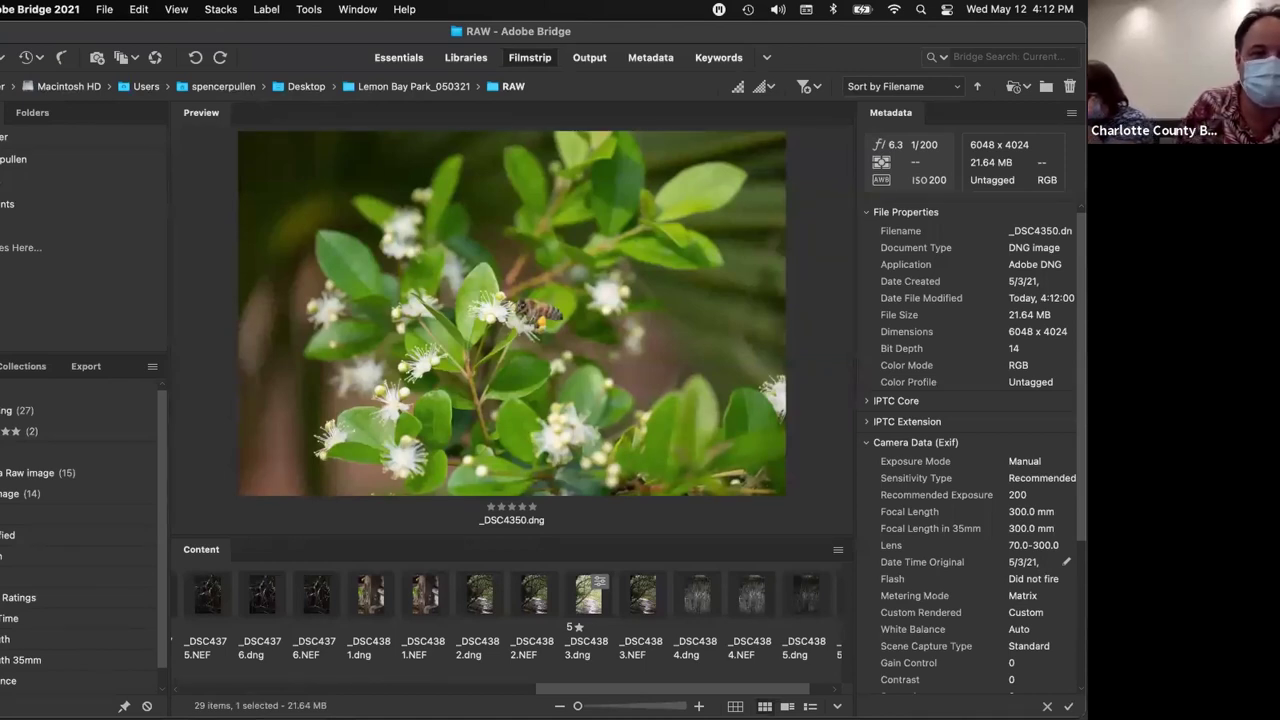
key("super+alt+5")
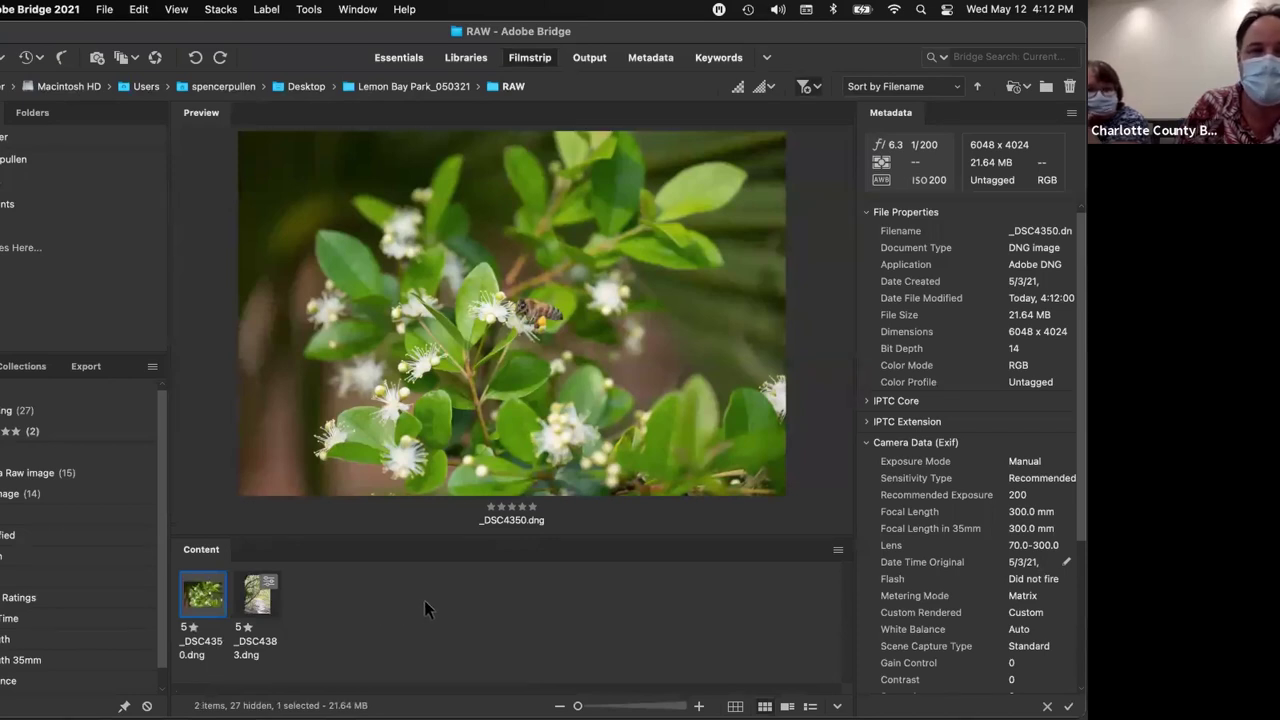
key("super+alt+a")
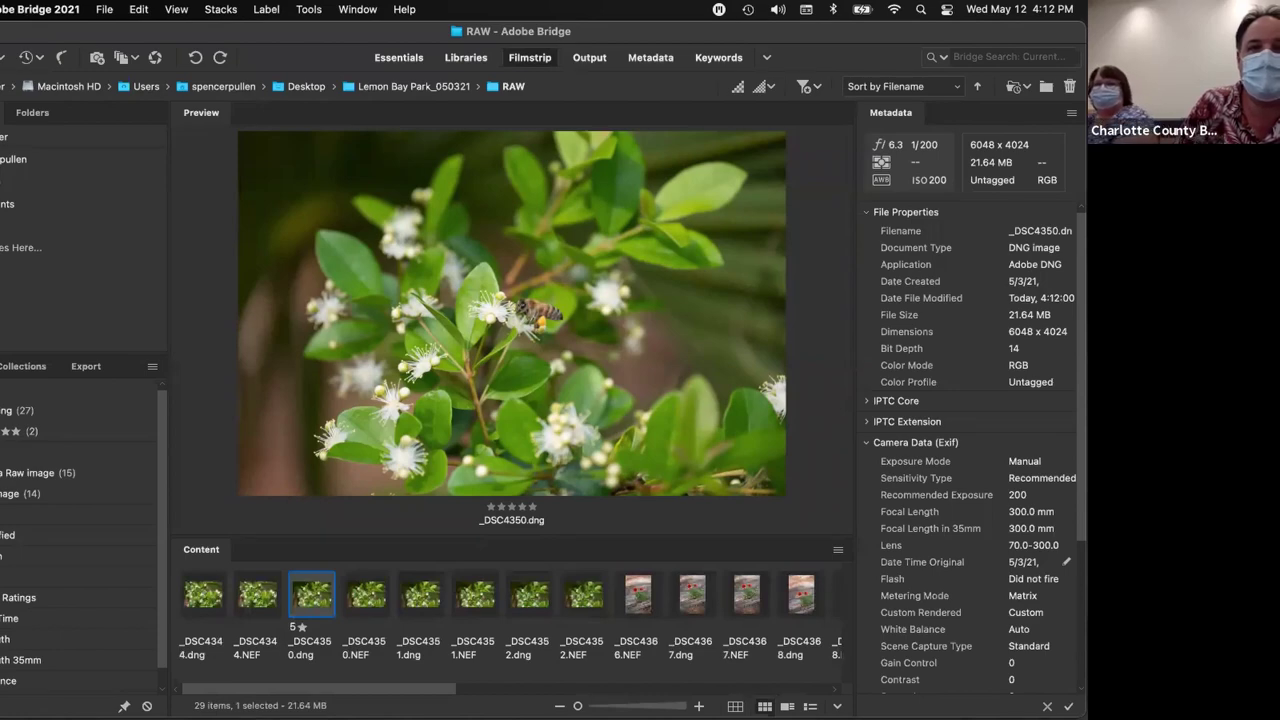
Hide Adobe Bridge and close the RAW folder window in Finder
key("super+h")
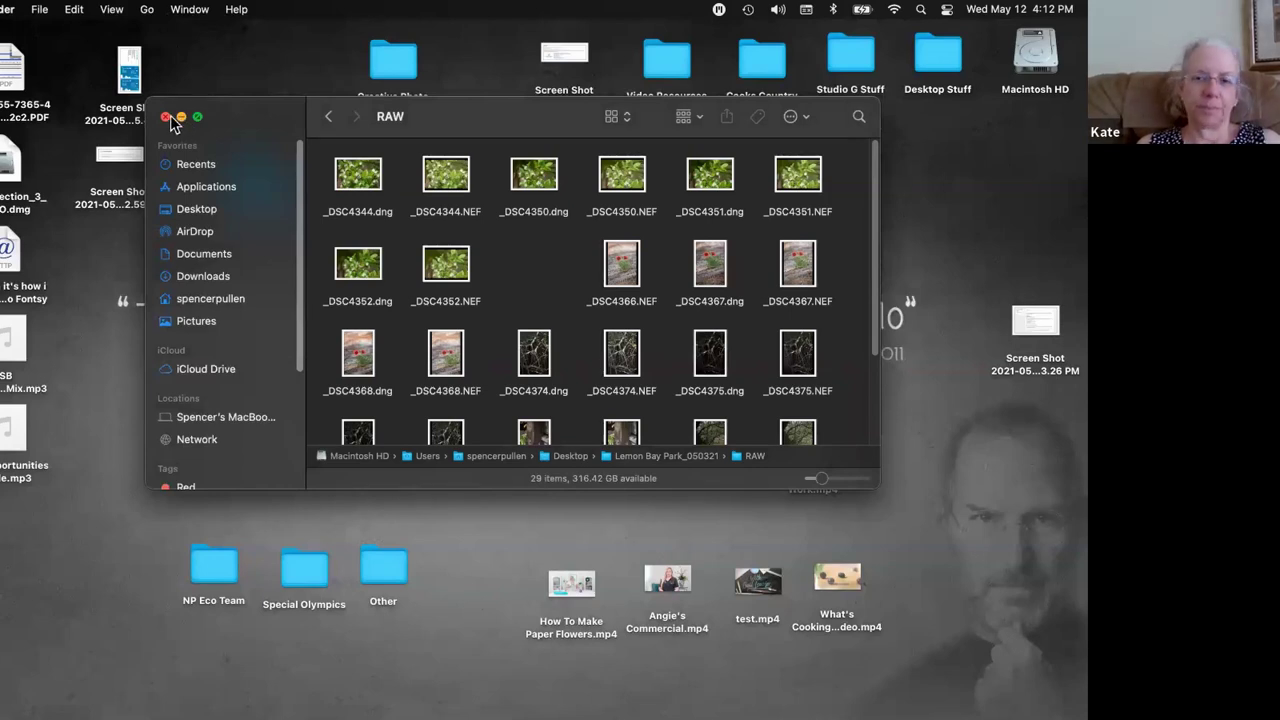
left_click(168, 117)
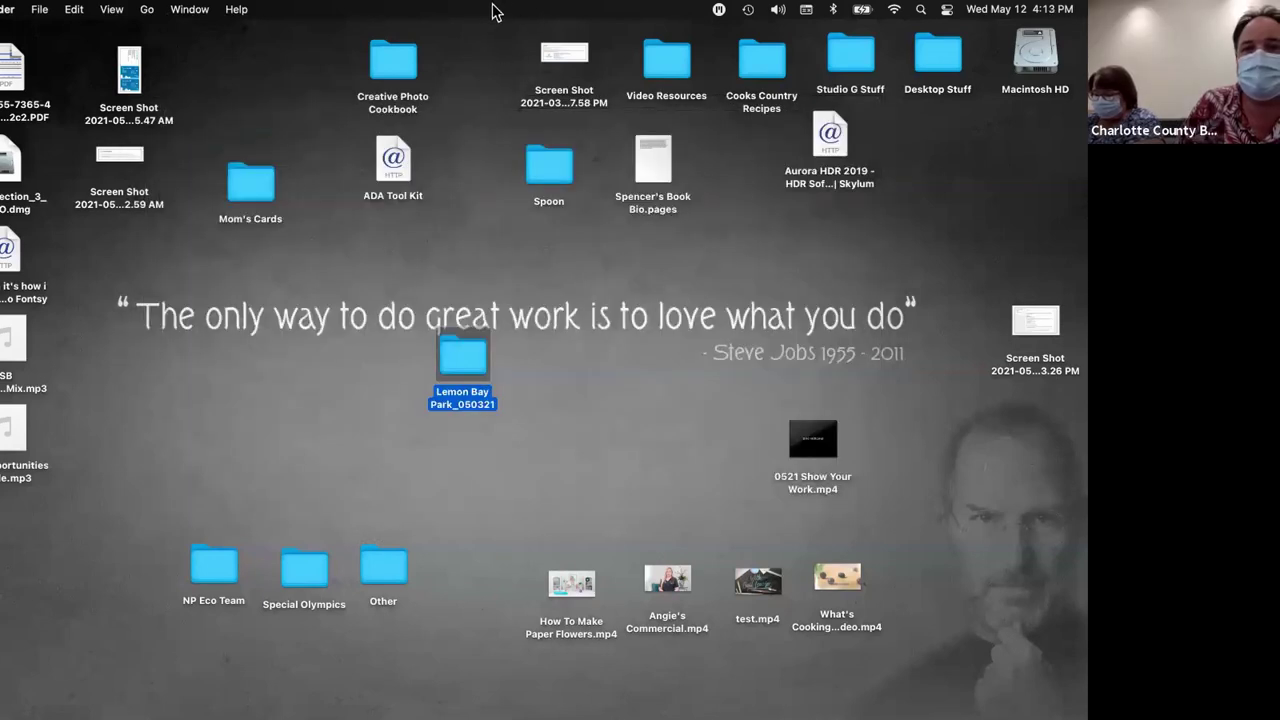